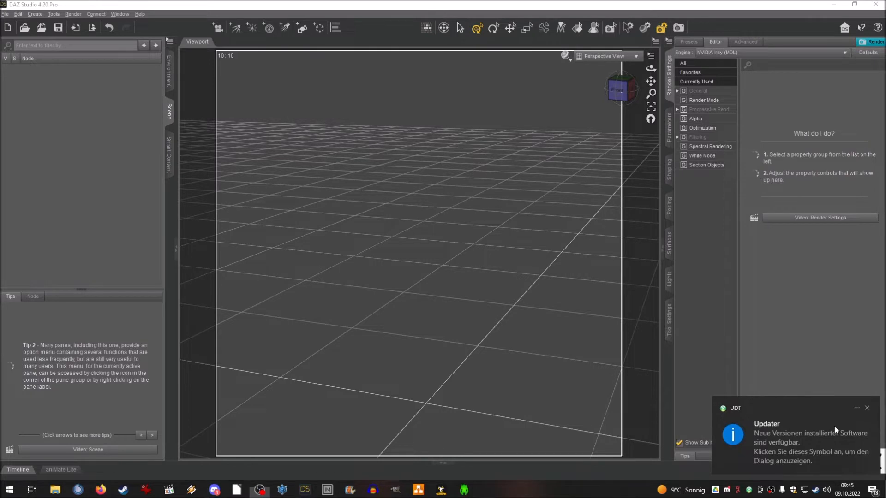
# Step: Circle the view-tool, object-creation and file icon groups above the viewport in red with the annotation pen
pyautogui.click(548, 318)
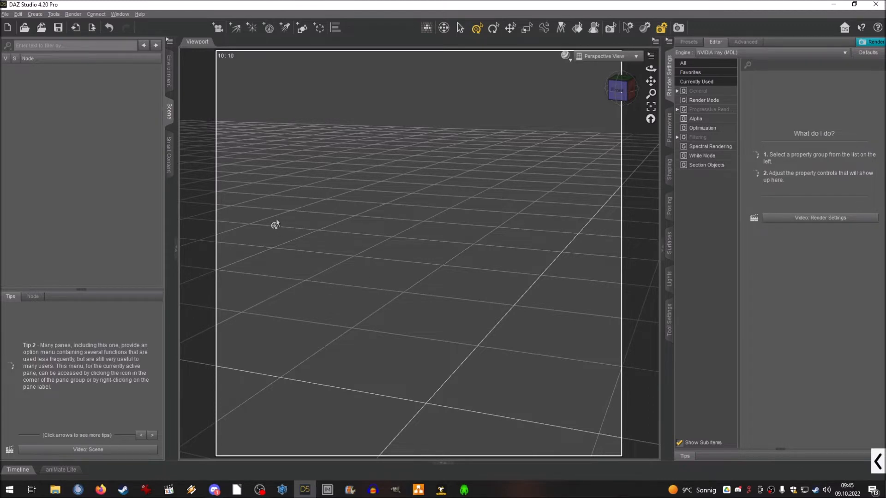
pyautogui.click(878, 462)
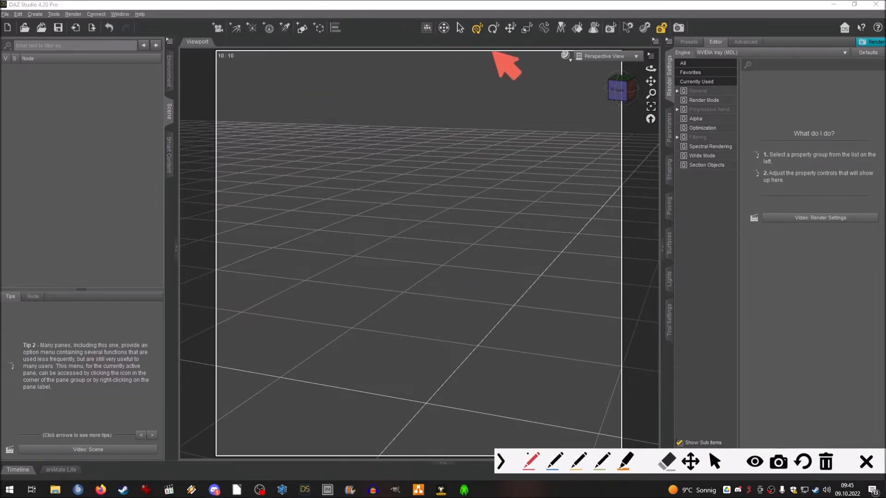
pyautogui.moveTo(422, 40)
pyautogui.mouseDown()
pyautogui.moveTo(676, 43)
pyautogui.moveTo(638, 14)
pyautogui.moveTo(491, 3)
pyautogui.moveTo(409, 26)
pyautogui.mouseUp()
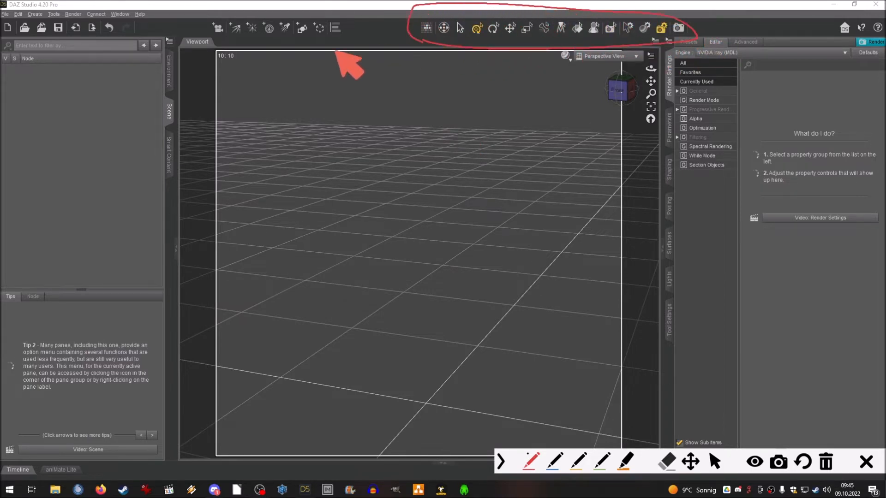
pyautogui.moveTo(210, 41)
pyautogui.mouseDown()
pyautogui.moveTo(359, 19)
pyautogui.moveTo(253, 10)
pyautogui.moveTo(207, 37)
pyautogui.mouseUp()
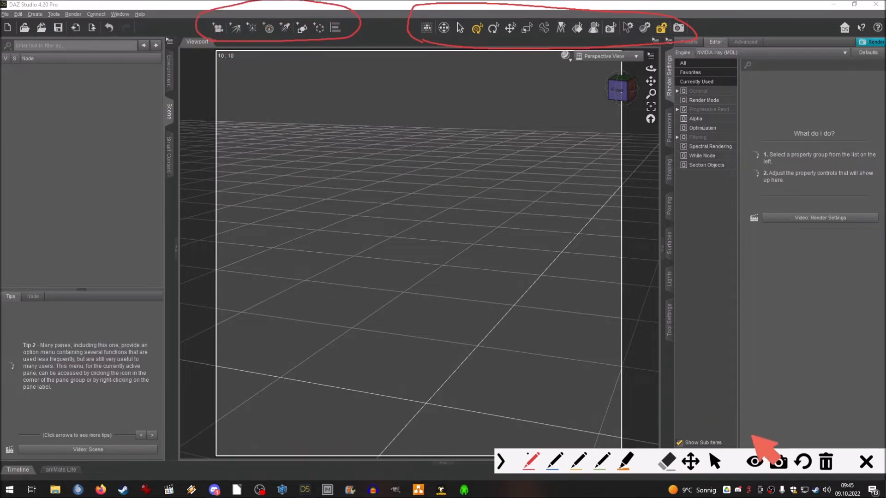
pyautogui.moveTo(7, 44)
pyautogui.mouseDown()
pyautogui.moveTo(51, 48)
pyautogui.moveTo(154, 32)
pyautogui.moveTo(3, 12)
pyautogui.mouseUp()
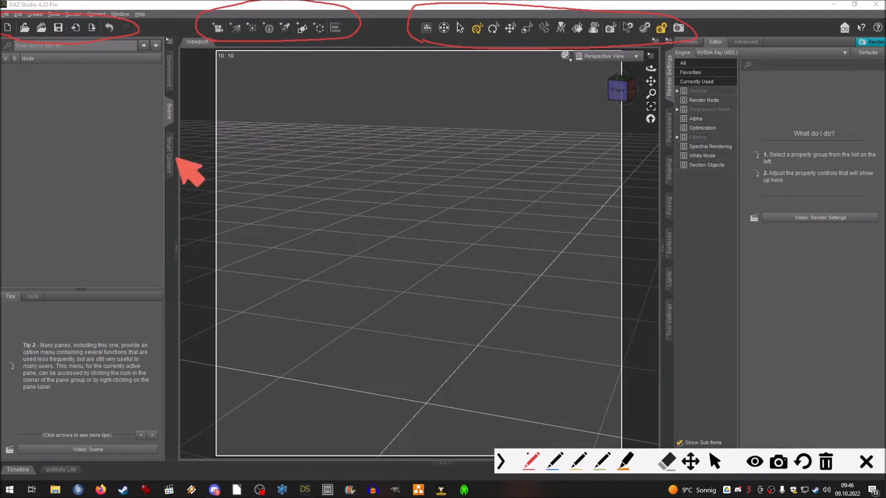
# Step: Erase the three red circles around the icon groups and return to the normal pointer
pyautogui.click(666, 462)
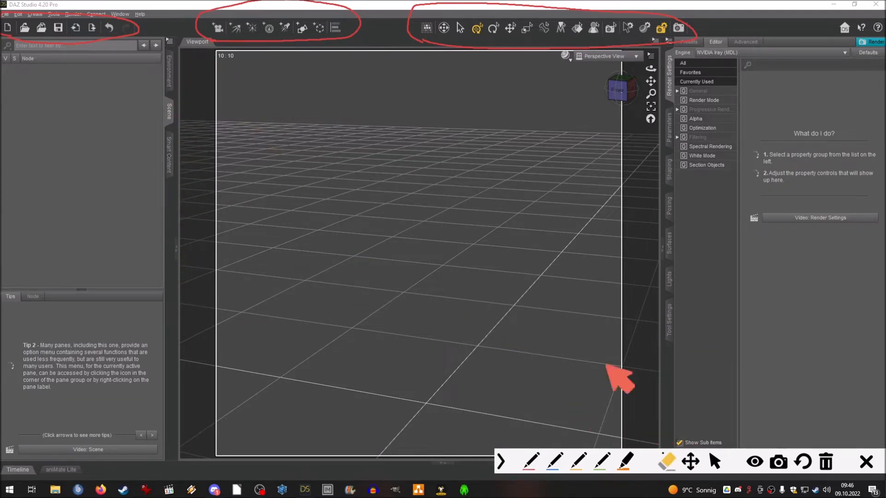
pyautogui.click(487, 47)
pyautogui.click(308, 39)
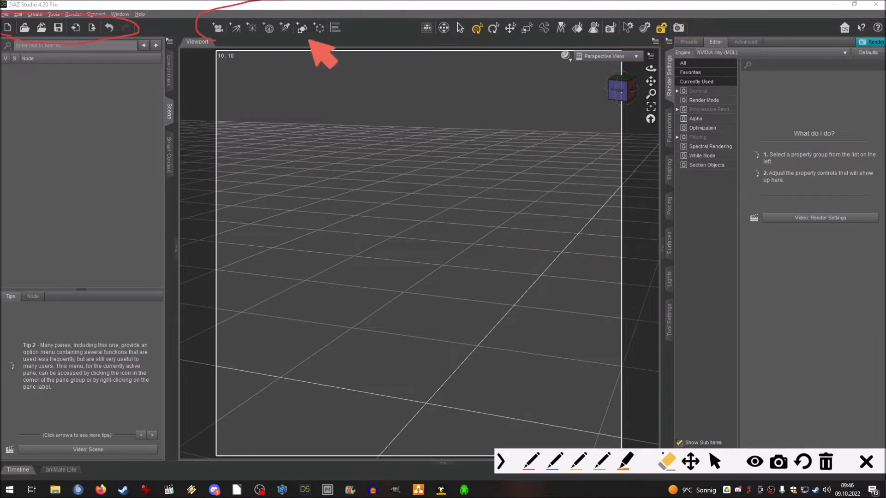
pyautogui.click(208, 32)
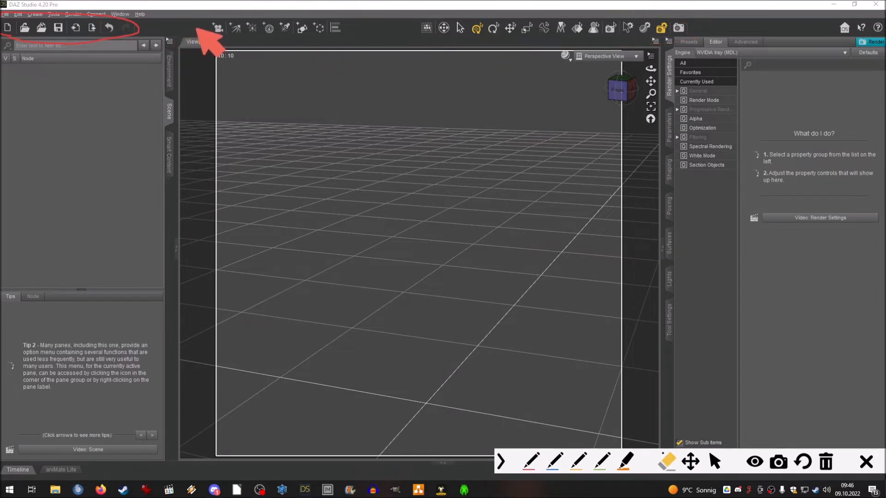
pyautogui.click(139, 28)
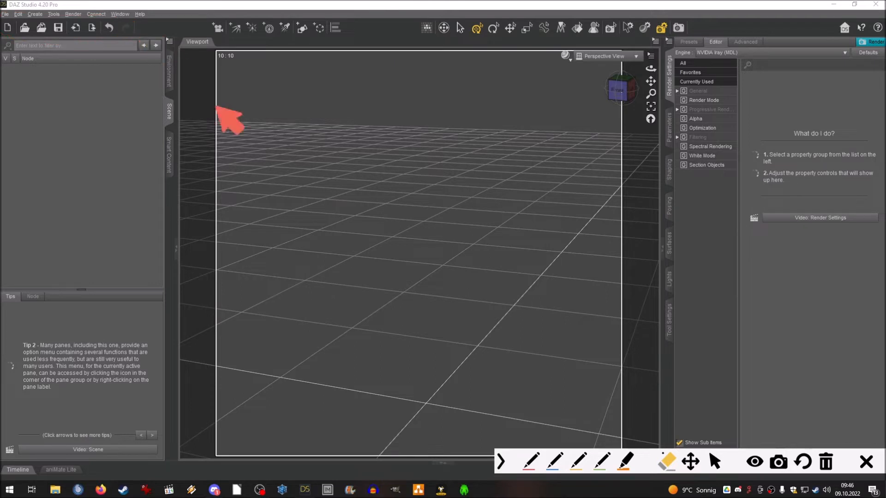
pyautogui.click(715, 461)
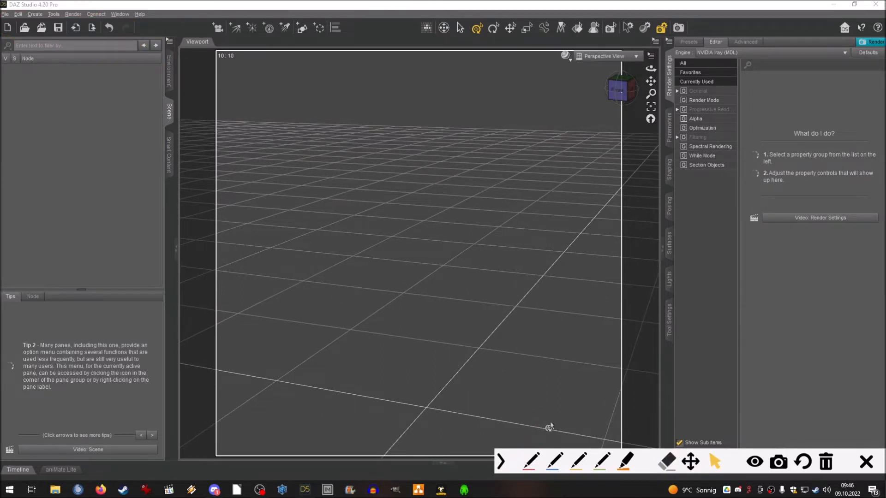
# Step: Mark the Scene, Smart Content, Tool Settings, Render Settings and Surfaces labels in red, then collapse the annotation tools
pyautogui.click(539, 463)
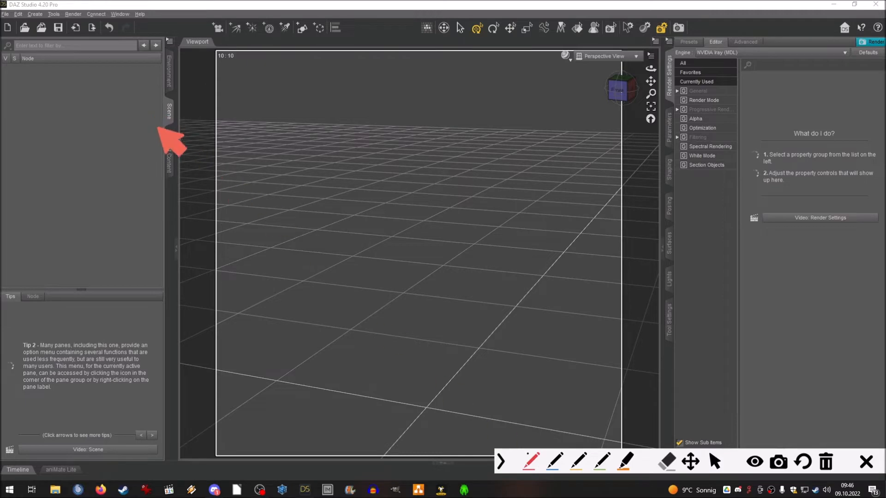
pyautogui.moveTo(167, 129)
pyautogui.mouseDown()
pyautogui.moveTo(185, 115)
pyautogui.moveTo(175, 94)
pyautogui.moveTo(162, 95)
pyautogui.moveTo(158, 112)
pyautogui.mouseUp()
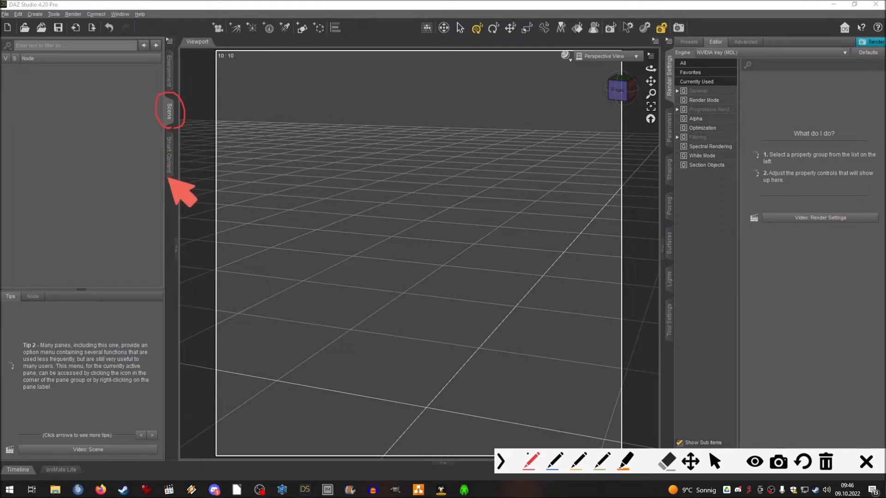
pyautogui.moveTo(171, 136); pyautogui.dragTo(169, 176)
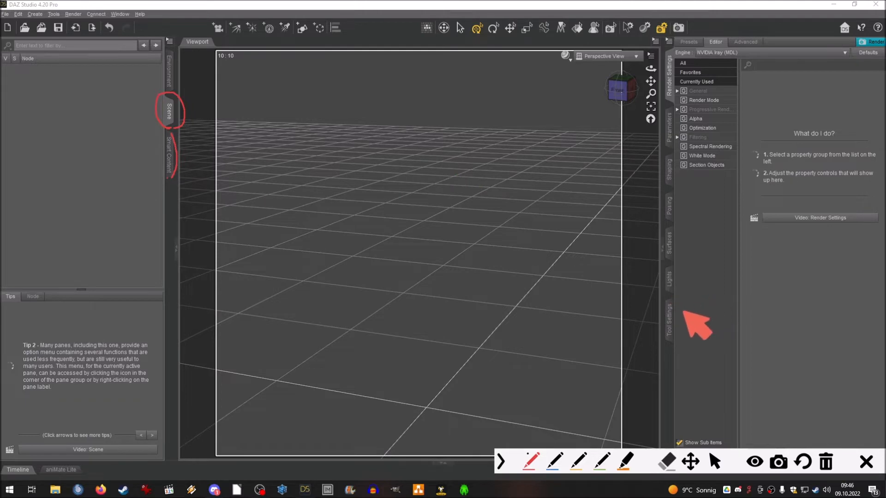
pyautogui.moveTo(669, 349)
pyautogui.mouseDown()
pyautogui.moveTo(677, 296)
pyautogui.moveTo(658, 336)
pyautogui.mouseUp()
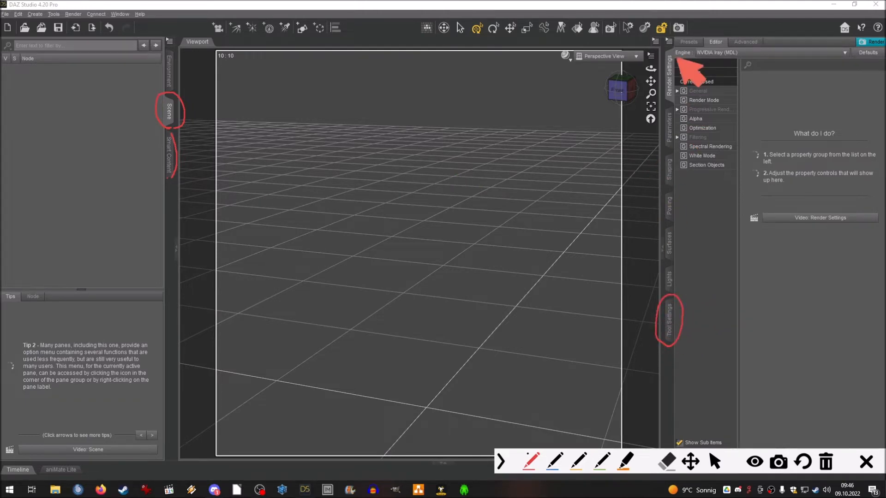
pyautogui.moveTo(674, 51); pyautogui.dragTo(670, 106)
pyautogui.moveTo(670, 261)
pyautogui.mouseDown()
pyautogui.moveTo(680, 229)
pyautogui.moveTo(669, 229)
pyautogui.moveTo(662, 244)
pyautogui.moveTo(669, 261)
pyautogui.mouseUp()
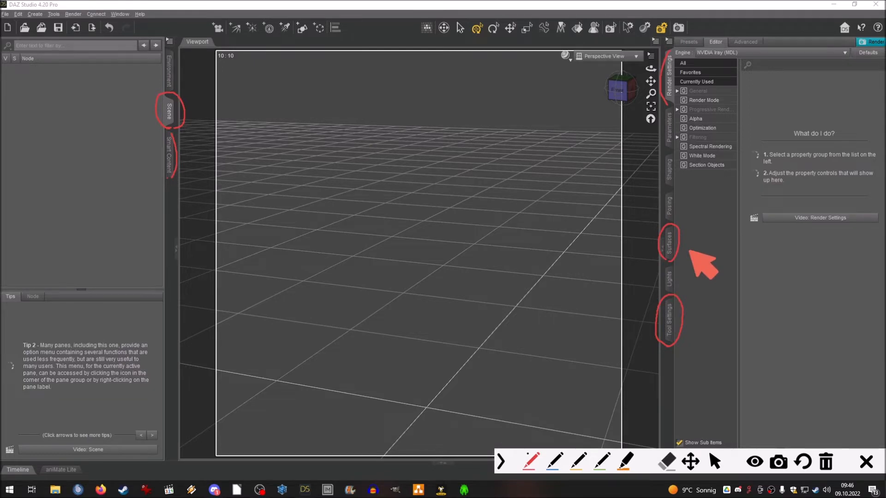
pyautogui.click(713, 462)
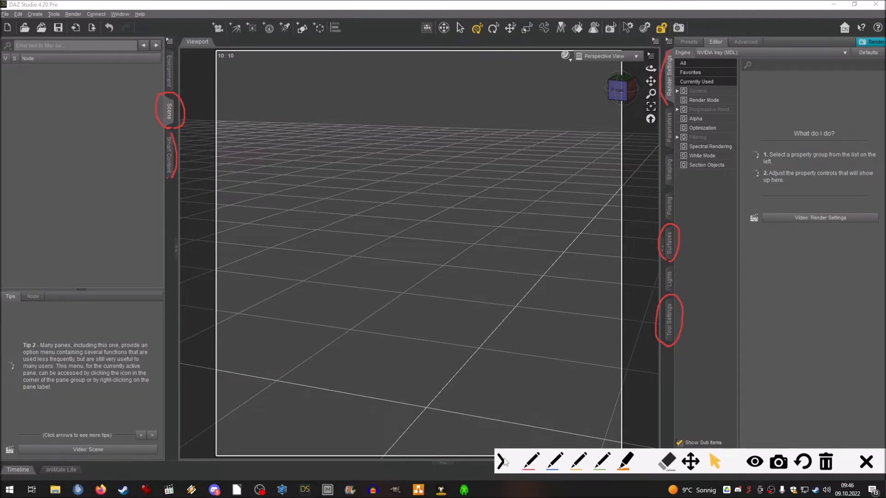
pyautogui.click(503, 462)
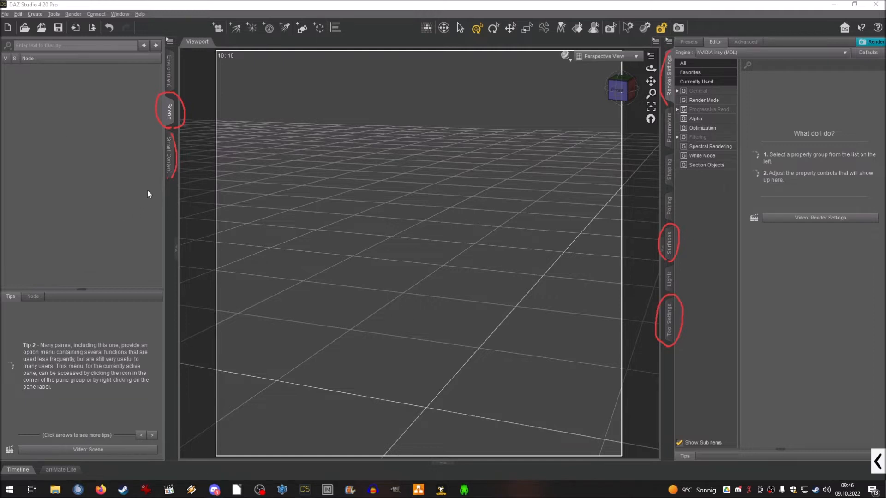
# Step: Load the Genesis 2 Base Female figure from the Smart Content figures into the scene
pyautogui.click(168, 149)
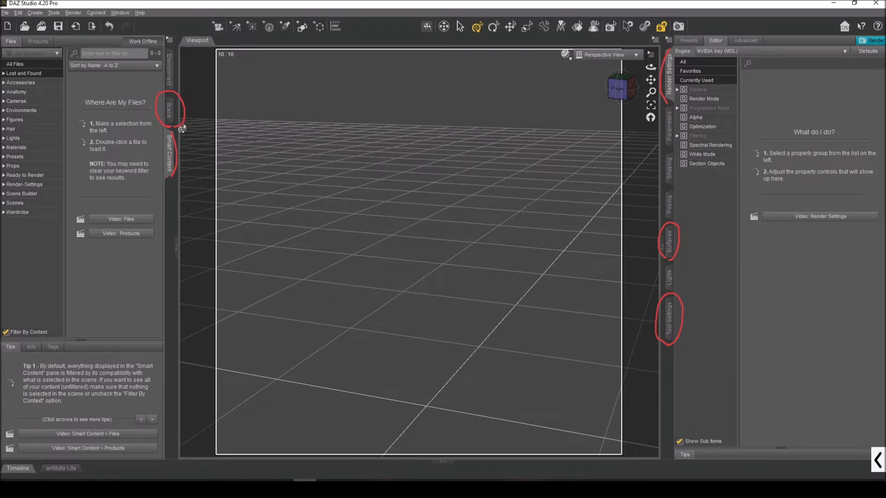
pyautogui.click(31, 120)
pyautogui.moveTo(163, 100); pyautogui.dragTo(161, 186)
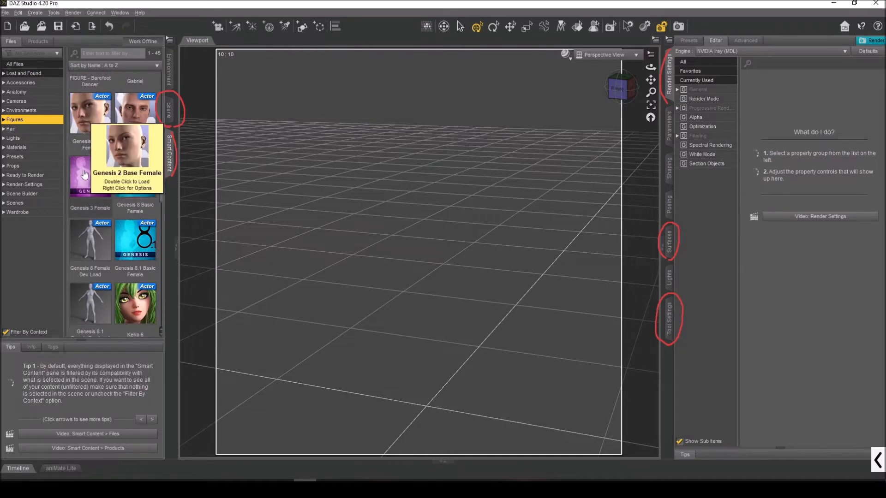
pyautogui.moveTo(157, 187)
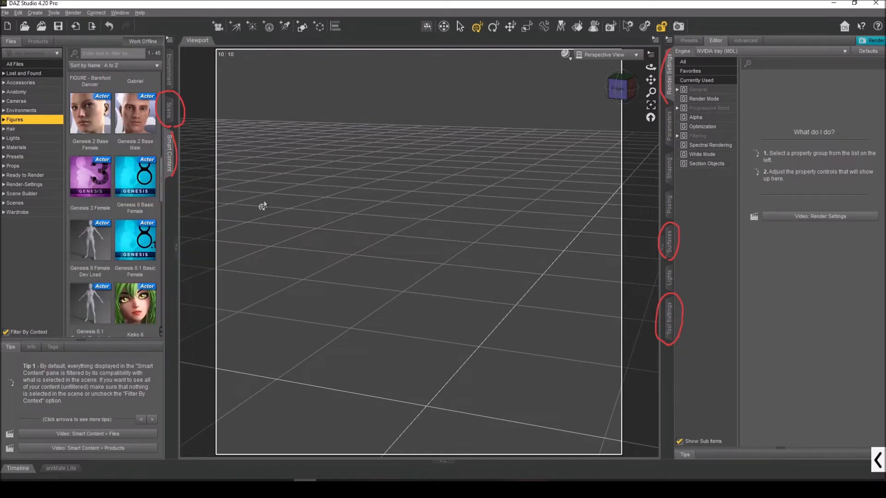
pyautogui.doubleClick(89, 125)
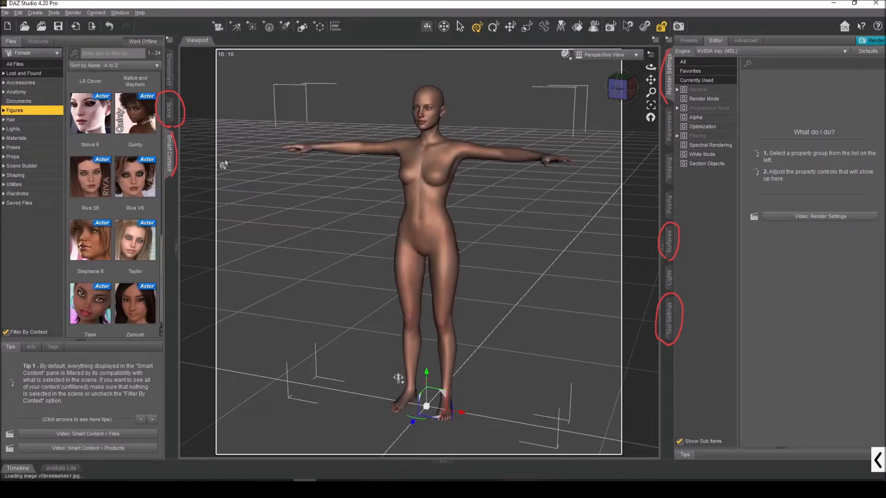
# Step: Reopen the annotation tools with the normal pointer active and show the scene's node list
pyautogui.click(877, 460)
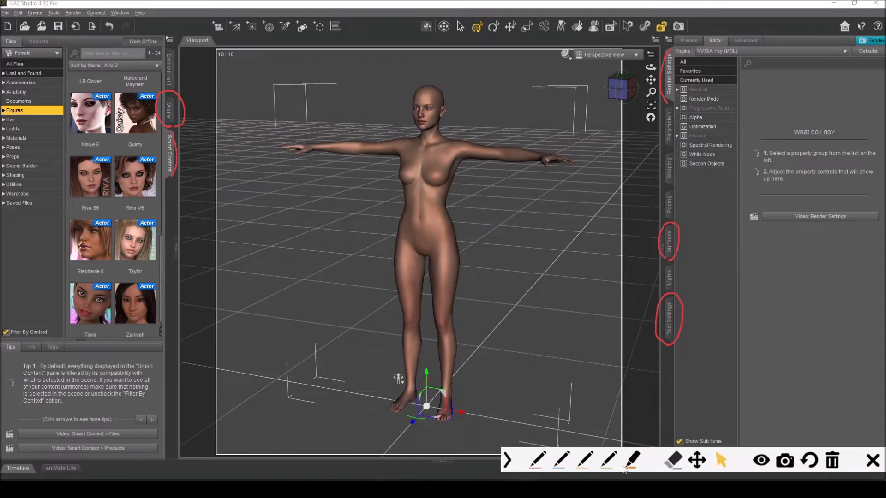
pyautogui.click(670, 465)
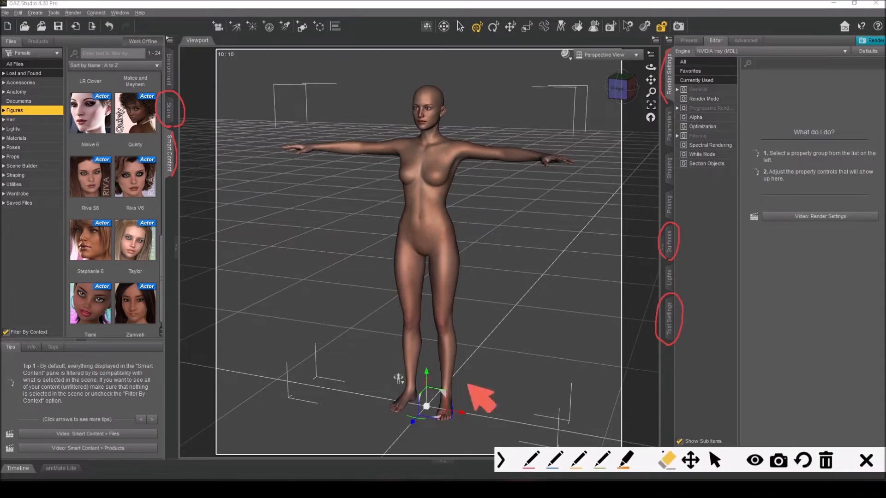
pyautogui.click(721, 462)
pyautogui.click(170, 109)
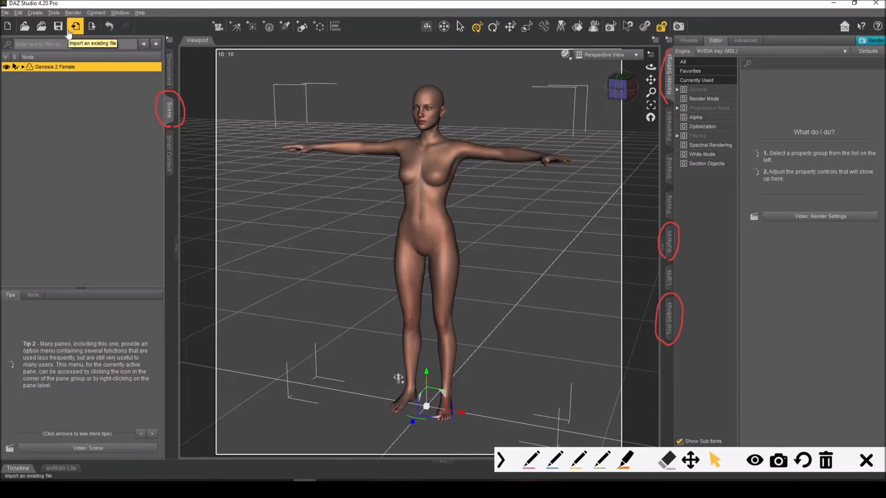
# Step: Circle the file import icon in red with the annotation pen and return to the normal pointer
pyautogui.click(8, 13)
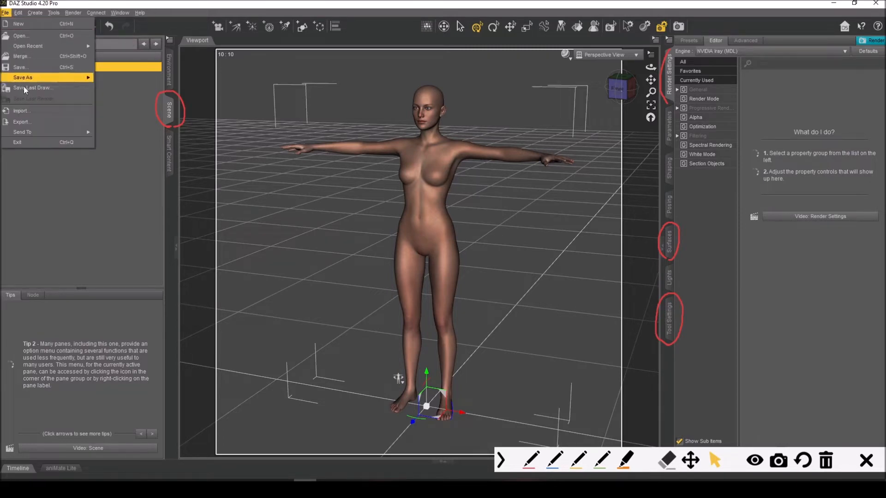
pyautogui.click(135, 132)
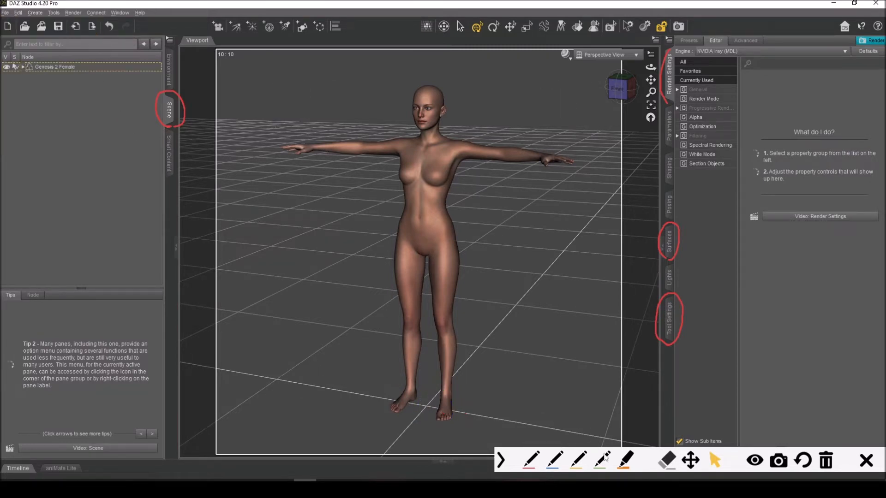
pyautogui.click(531, 465)
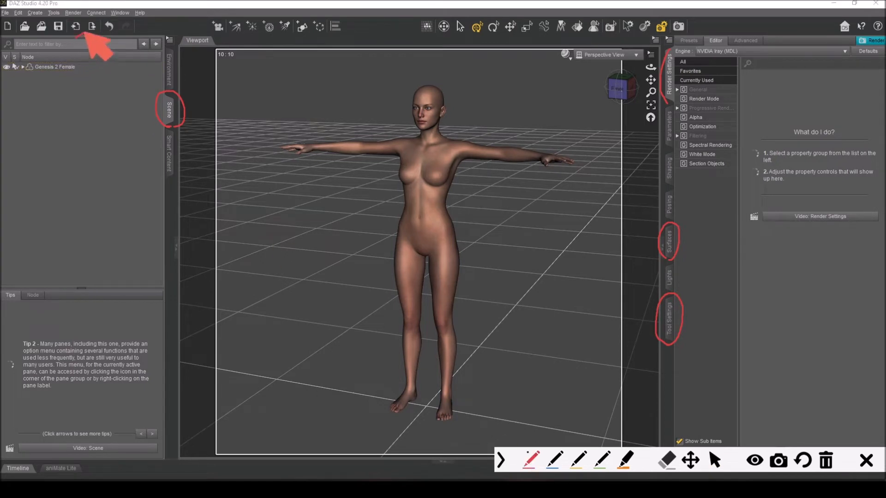
pyautogui.moveTo(76, 17)
pyautogui.mouseDown()
pyautogui.moveTo(66, 27)
pyautogui.moveTo(83, 19)
pyautogui.mouseUp()
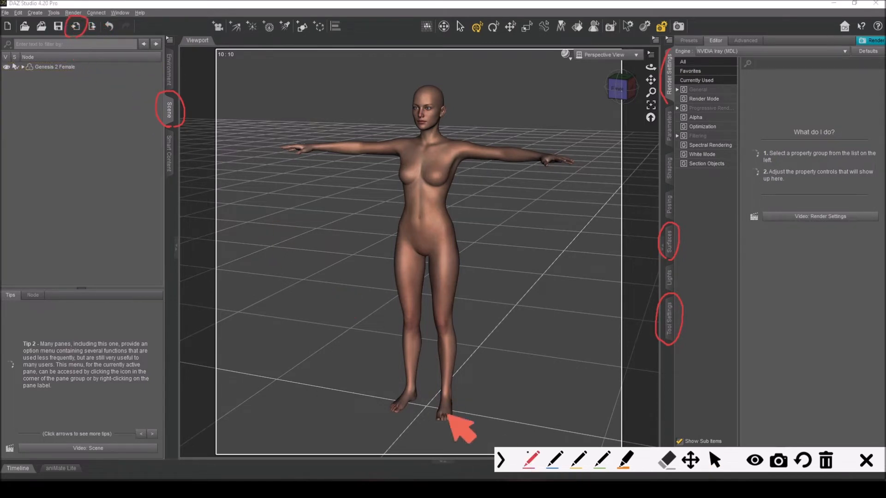
pyautogui.click(715, 460)
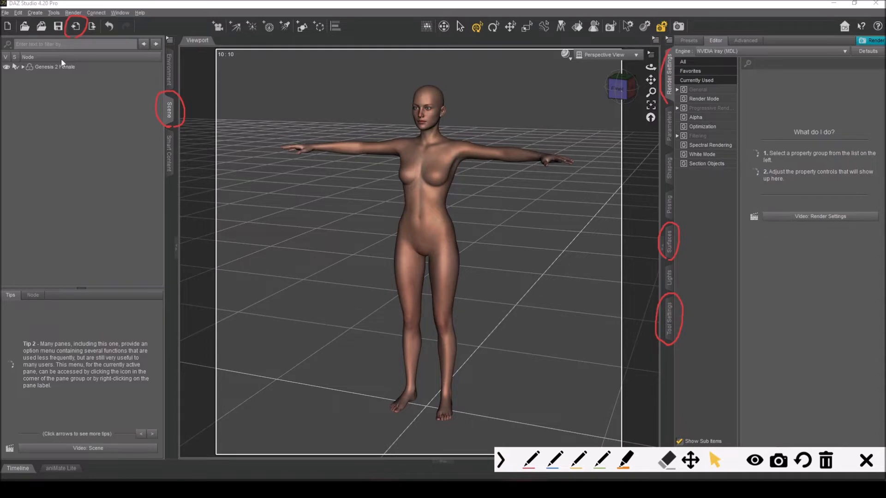
pyautogui.click(74, 28)
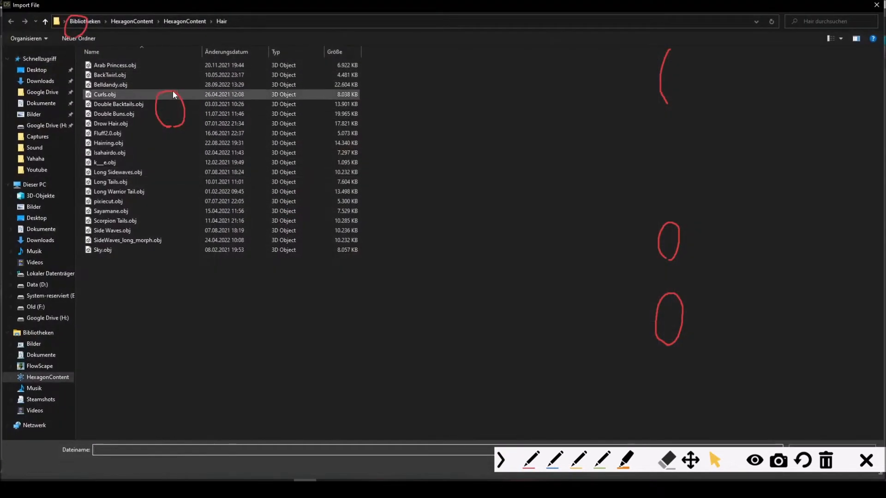
pyautogui.click(121, 85)
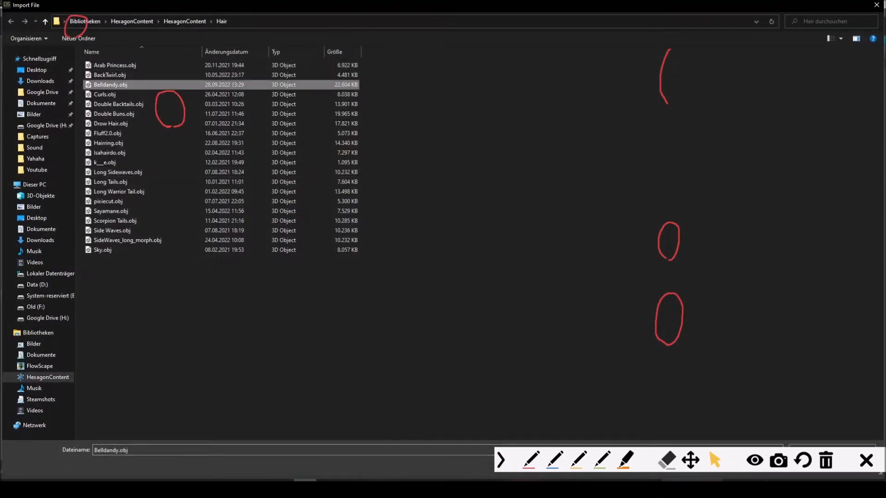
pyautogui.click(501, 460)
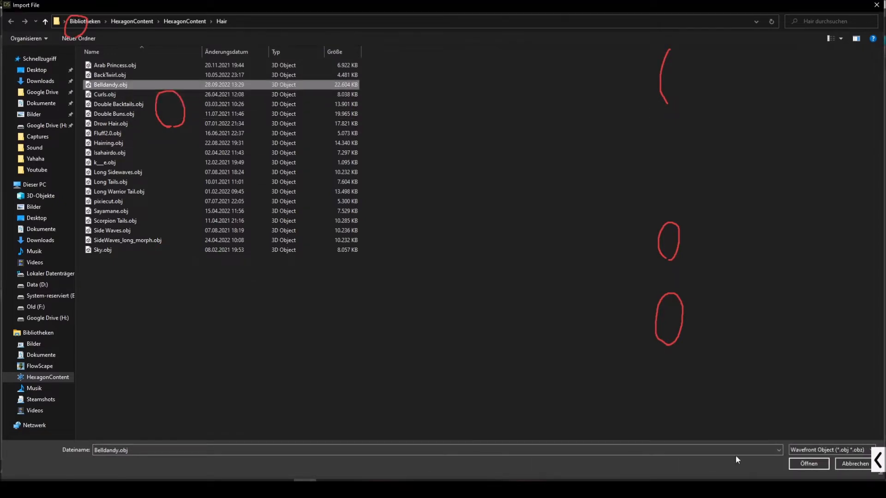
pyautogui.click(808, 464)
pyautogui.click(530, 312)
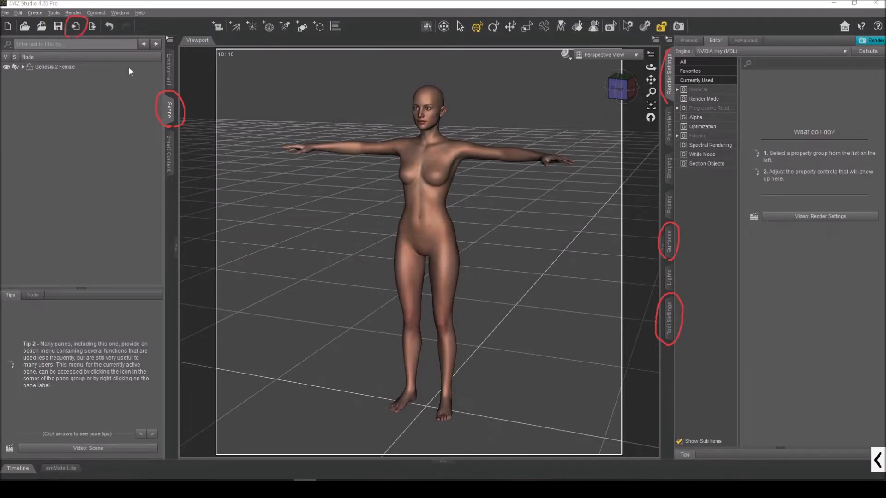
# Step: Import the Belldandy.obj hair model from the Hair folder with the Custom OBJ import settings
pyautogui.click(76, 26)
pyautogui.click(110, 84)
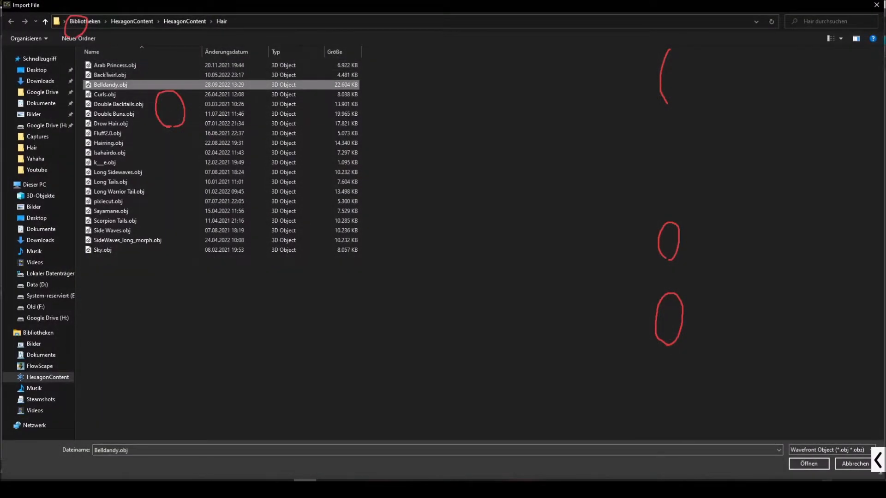
pyautogui.click(810, 464)
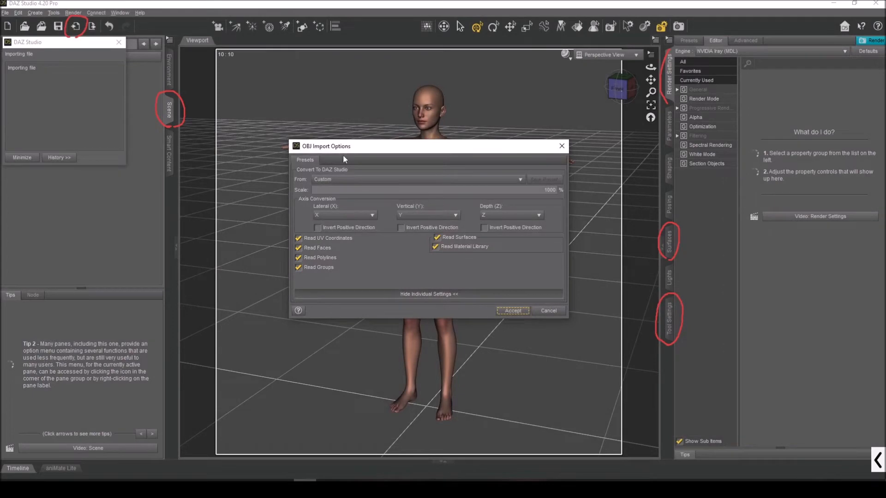
pyautogui.click(513, 310)
pyautogui.moveTo(611, 96)
pyautogui.mouseDown()
pyautogui.moveTo(572, 97)
pyautogui.moveTo(609, 103)
pyautogui.mouseUp()
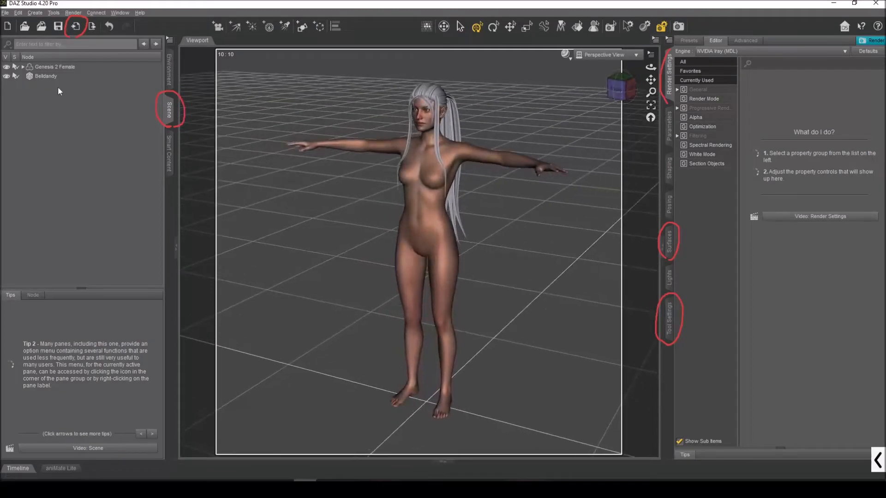
# Step: Examine the surface properties of the Belldandy hair's Elastic and Hair materials under the current shader
pyautogui.click(49, 76)
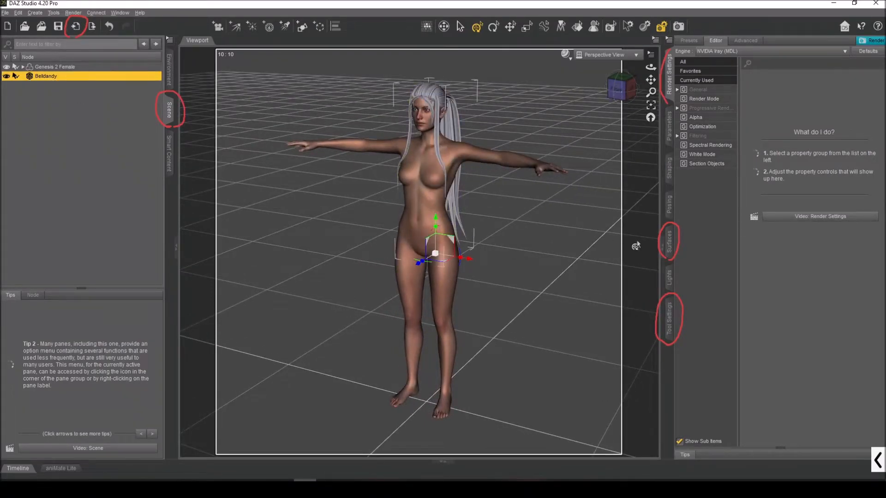
pyautogui.click(668, 241)
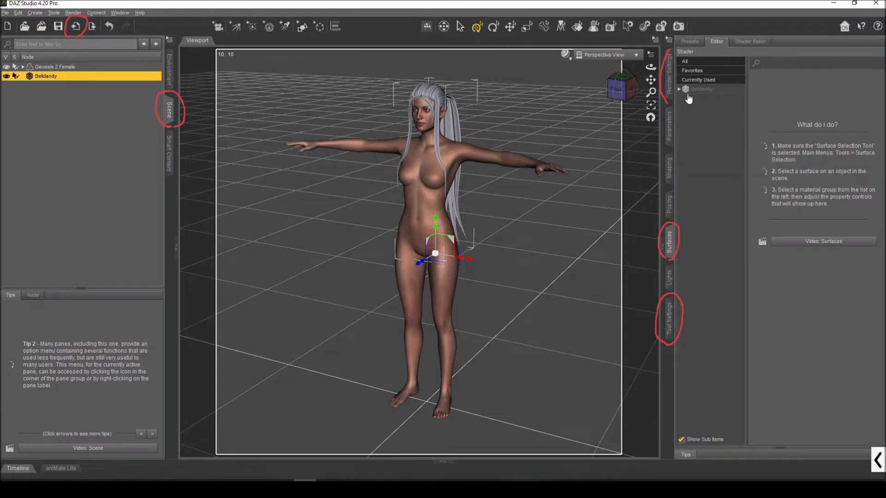
pyautogui.click(680, 90)
pyautogui.click(698, 101)
pyautogui.click(700, 109)
pyautogui.click(702, 100)
pyautogui.click(702, 107)
pyautogui.click(702, 99)
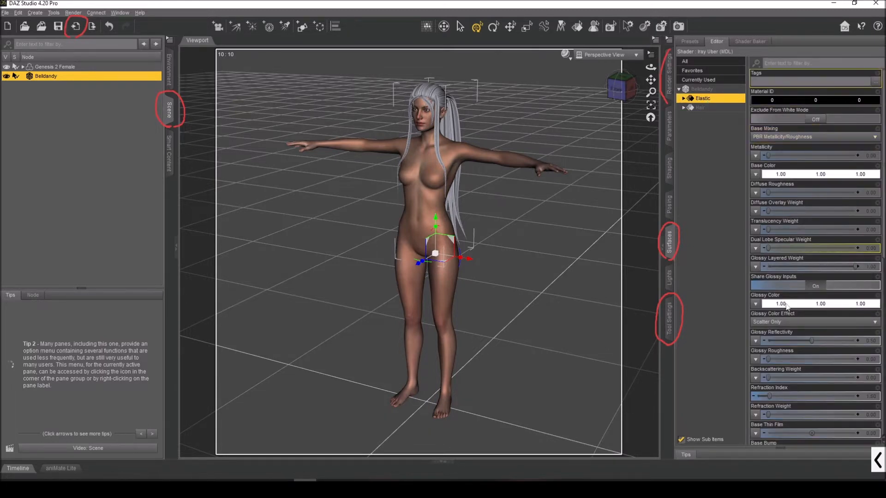
pyautogui.scroll(-8, 840, 220)
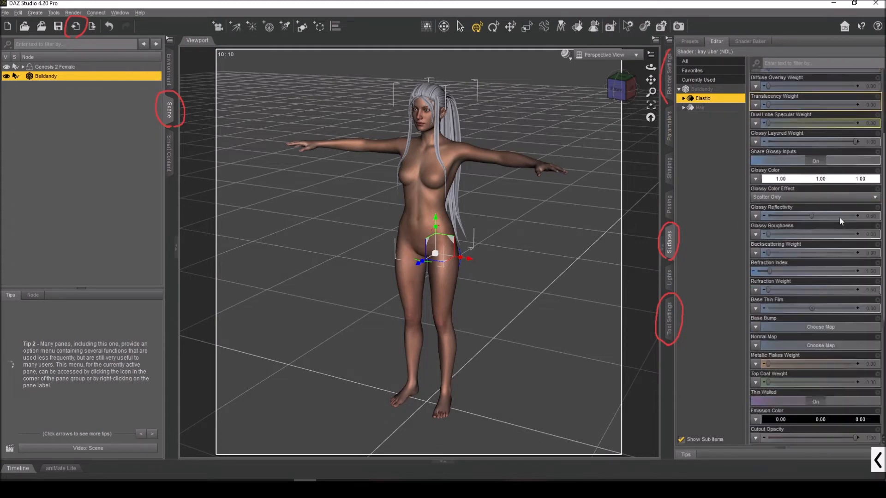
pyautogui.scroll(8, 840, 219)
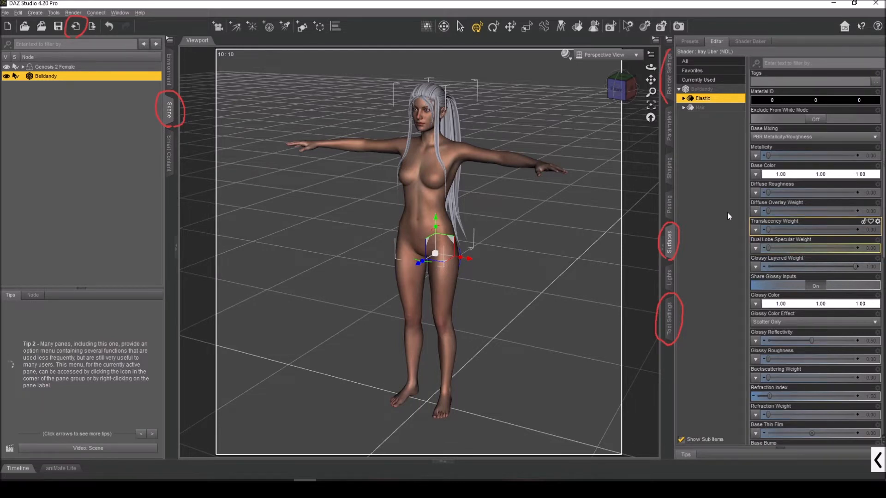
# Step: Bring up the render settings and delete the Belldandy hair from the scene
pyautogui.click(669, 76)
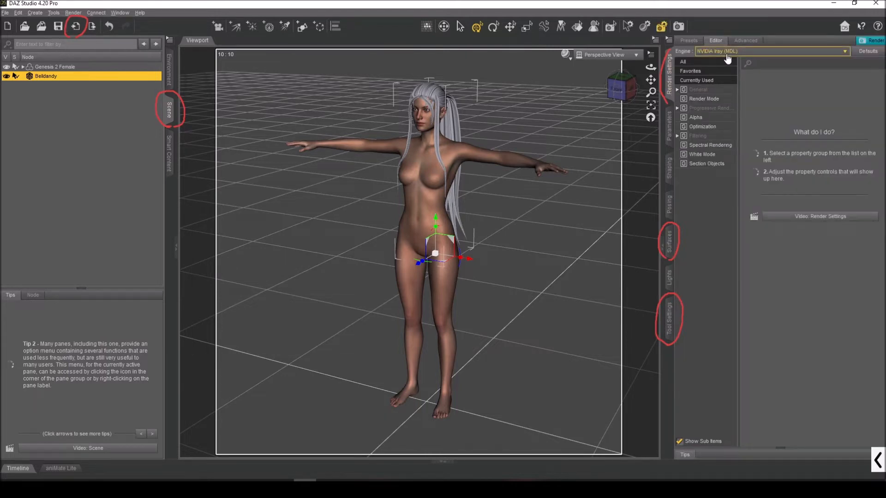
pyautogui.rightClick(65, 77)
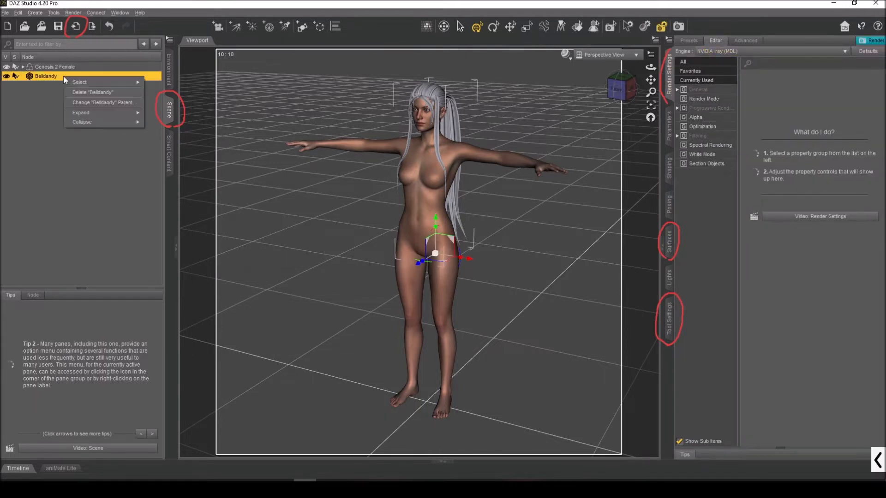
pyautogui.click(82, 92)
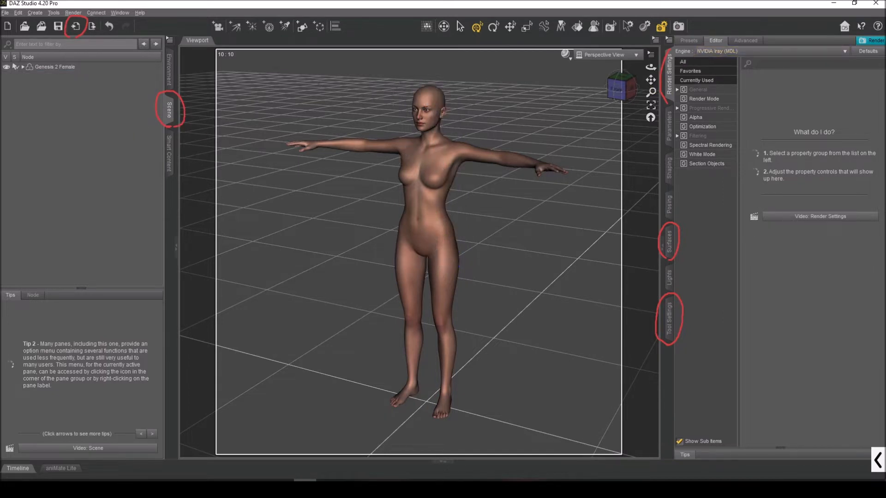
# Step: Underline the Render Settings label in red and set the render engine to 3Delight (RSL)
pyautogui.click(878, 460)
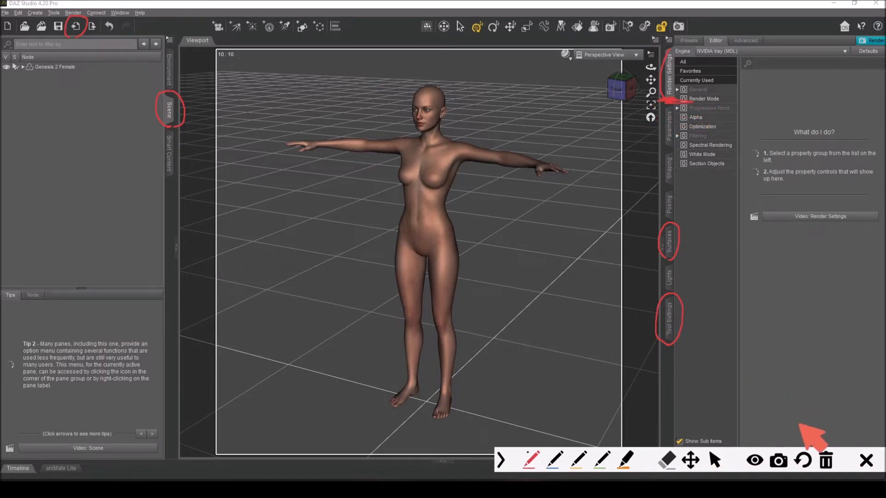
pyautogui.click(714, 460)
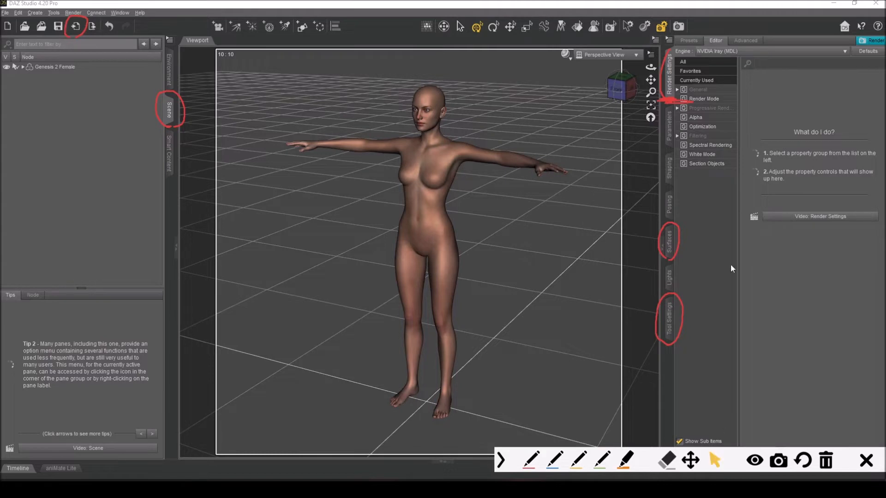
pyautogui.click(716, 51)
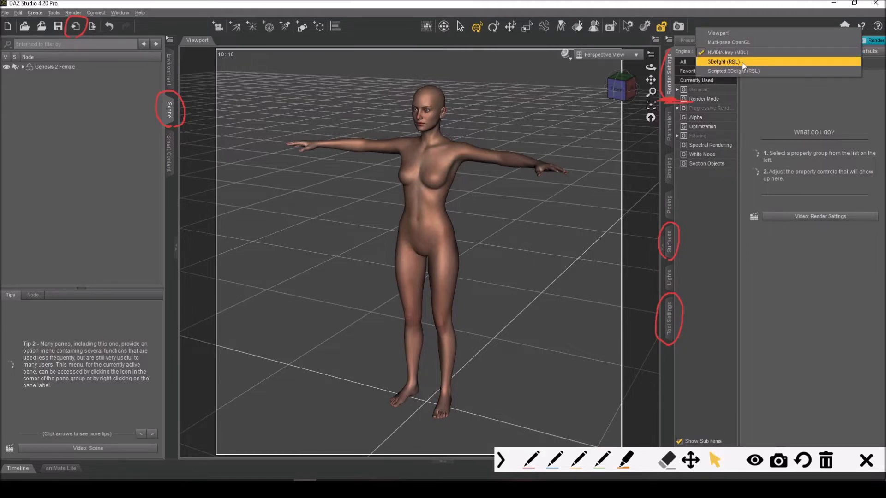
pyautogui.click(776, 61)
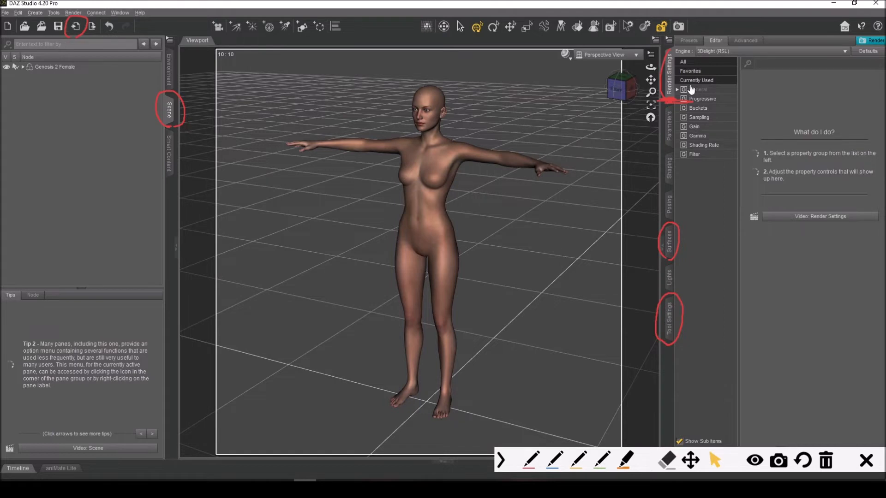
# Step: Import Belldandy.obj again with the Custom OBJ import settings, collapsing the annotation tools along the way
pyautogui.moveTo(614, 97); pyautogui.dragTo(613, 85)
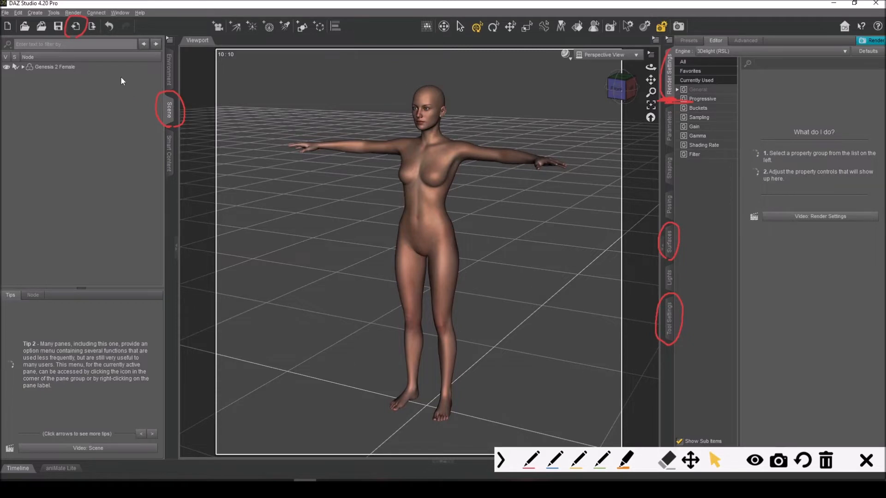
pyautogui.click(5, 13)
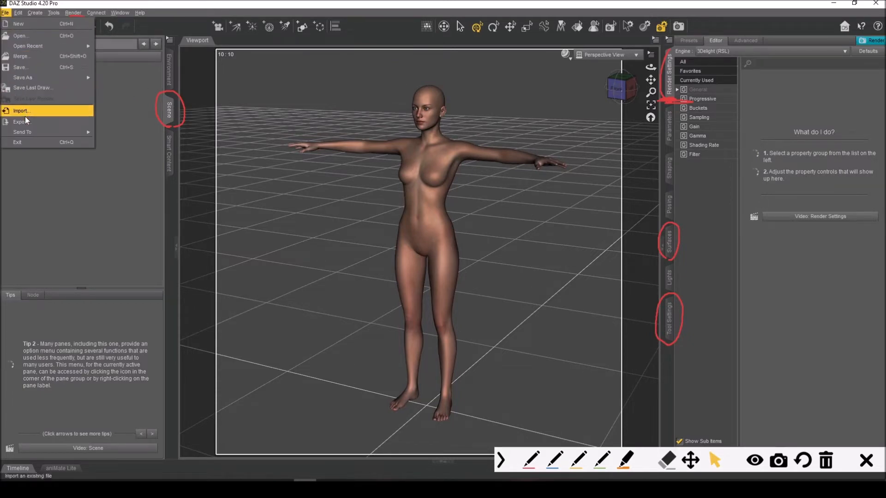
pyautogui.click(26, 115)
pyautogui.click(110, 84)
pyautogui.click(503, 462)
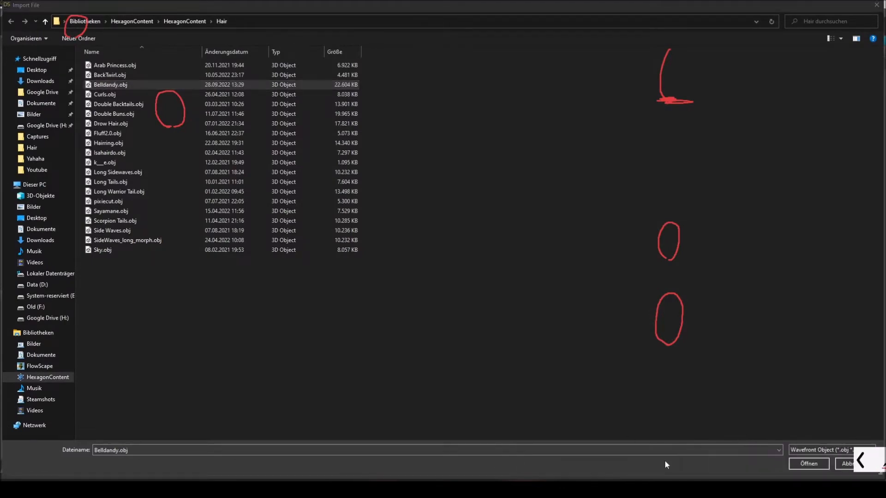
pyautogui.click(816, 467)
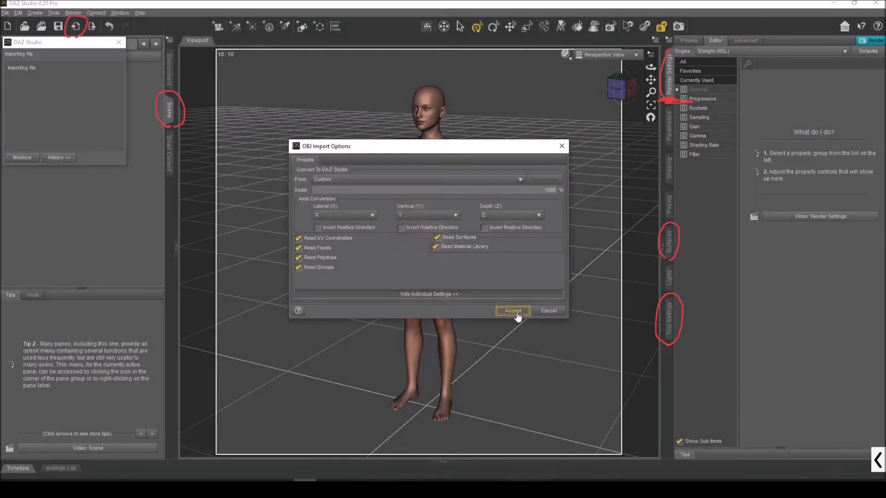
pyautogui.click(516, 311)
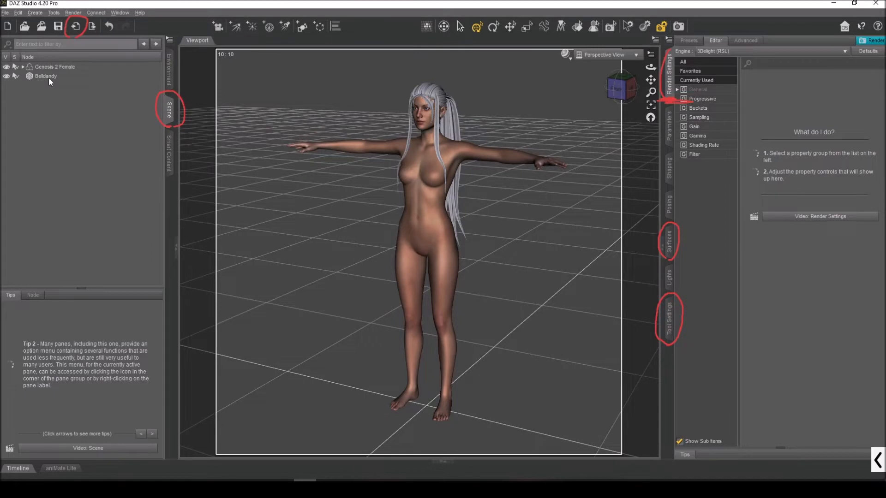
# Step: Select the Belldandy hair and set the viewport's draw style to Texture Shaded
pyautogui.click(46, 76)
pyautogui.click(565, 54)
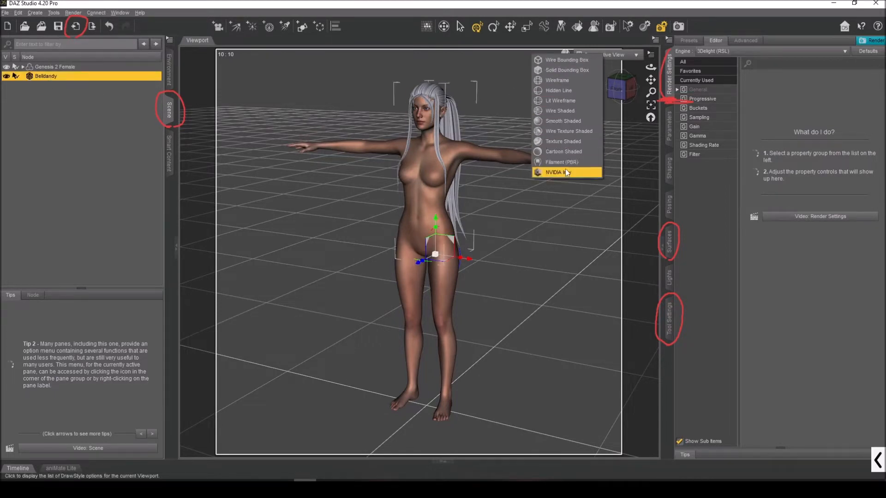
pyautogui.click(564, 141)
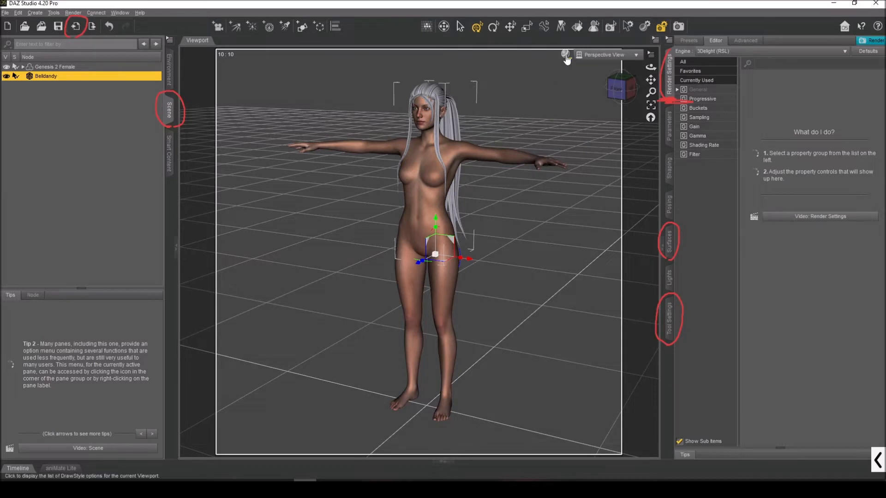
pyautogui.click(565, 54)
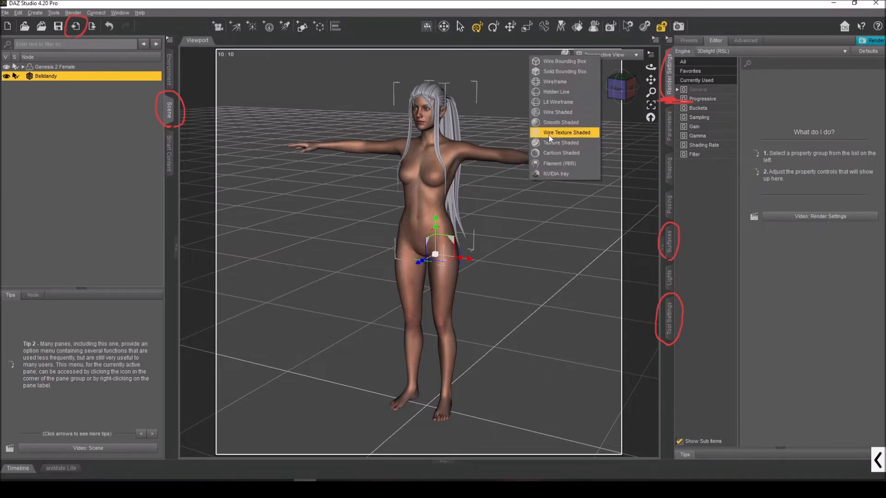
pyautogui.click(552, 148)
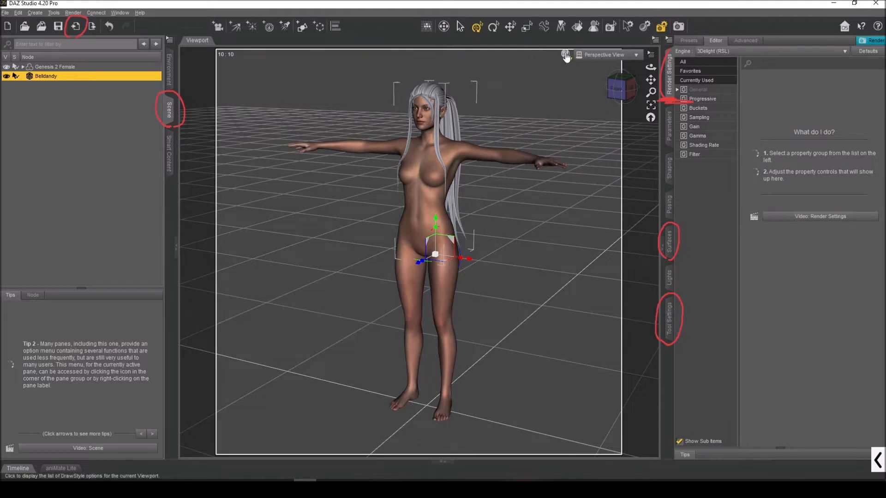
# Step: Bring up the surface settings, erase the red marks around the Render Settings label and collapse the annotation tools
pyautogui.moveTo(627, 88); pyautogui.dragTo(650, 74)
pyautogui.scroll(1, 648, 80)
pyautogui.click(644, 76)
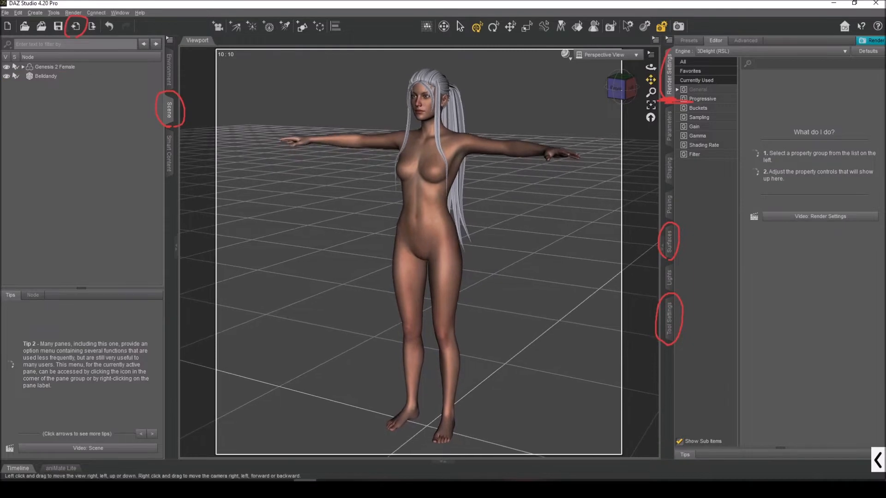
pyautogui.click(669, 240)
pyautogui.click(878, 460)
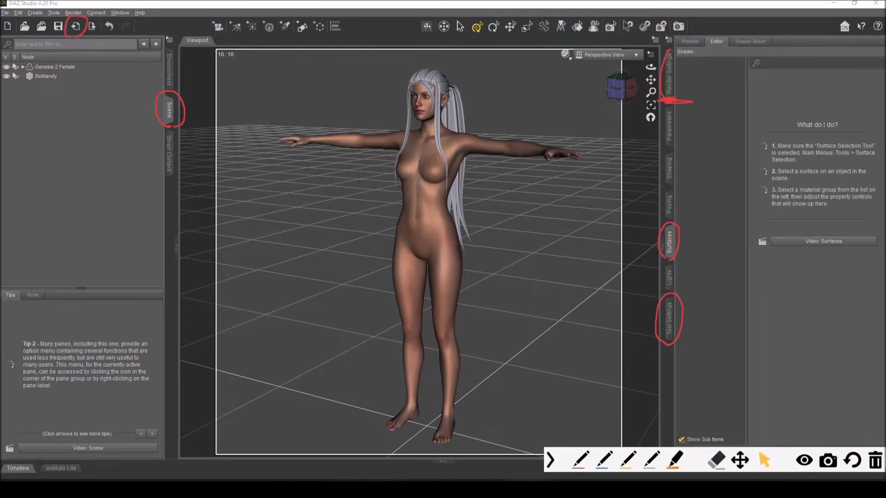
pyautogui.click(673, 464)
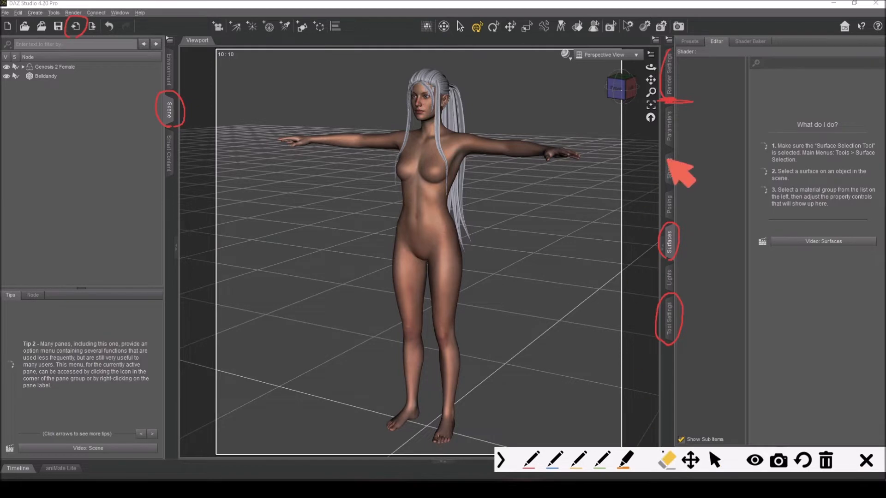
pyautogui.click(664, 103)
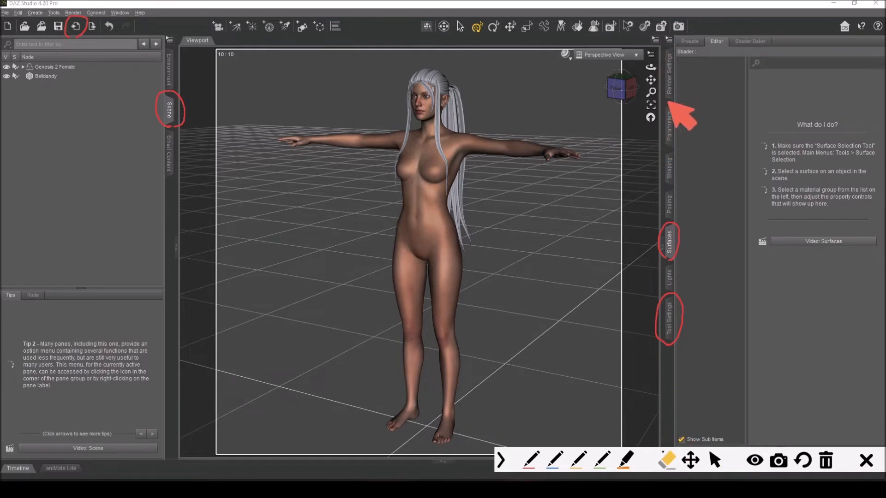
pyautogui.click(715, 460)
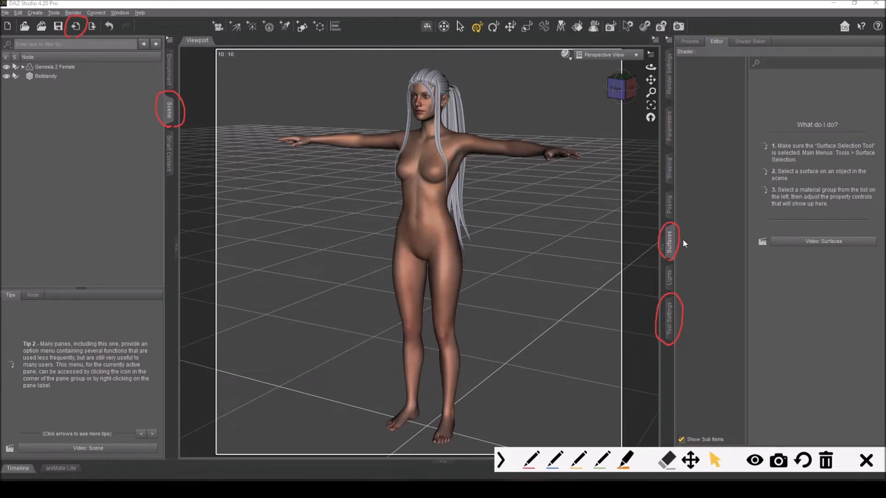
pyautogui.click(502, 461)
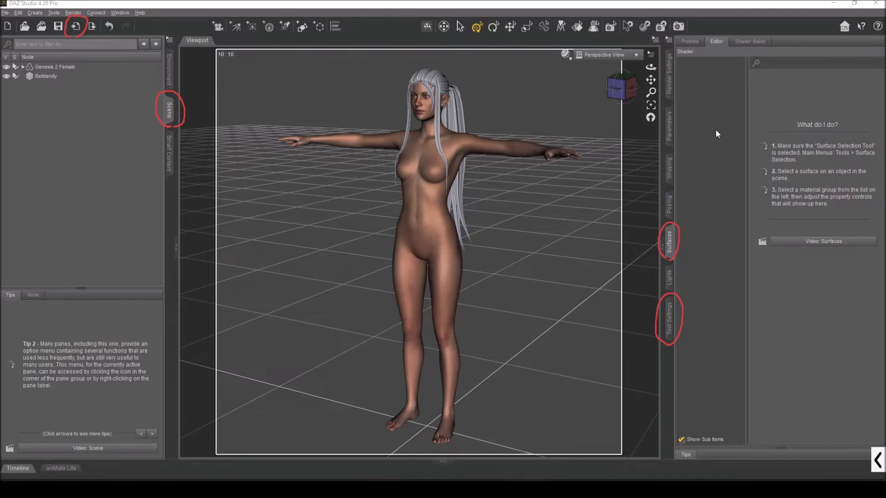
# Step: Select the Belldandy hair and examine the shader properties of its Elastic surface
pyautogui.click(70, 76)
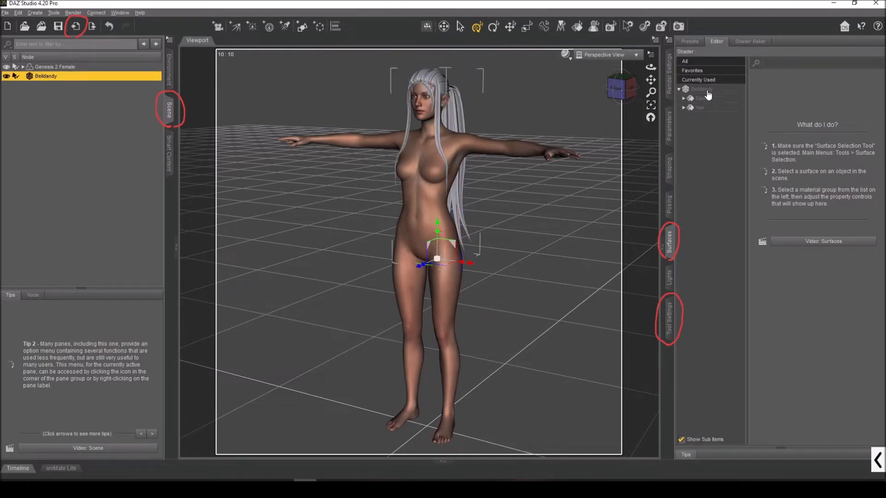
pyautogui.click(703, 98)
pyautogui.scroll(-1, 817, 309)
pyautogui.scroll(1, 817, 309)
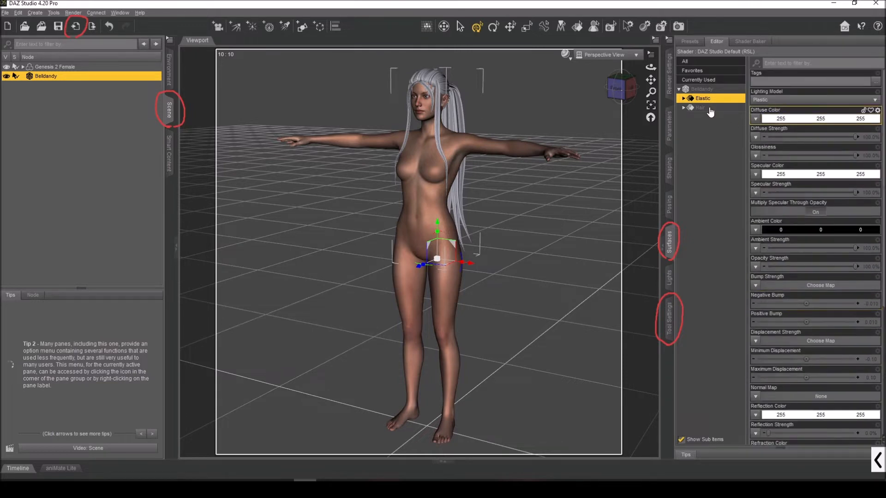
# Step: Set the diffuse color of the Belldandy Hair surface to white (255, 255, 255)
pyautogui.click(709, 109)
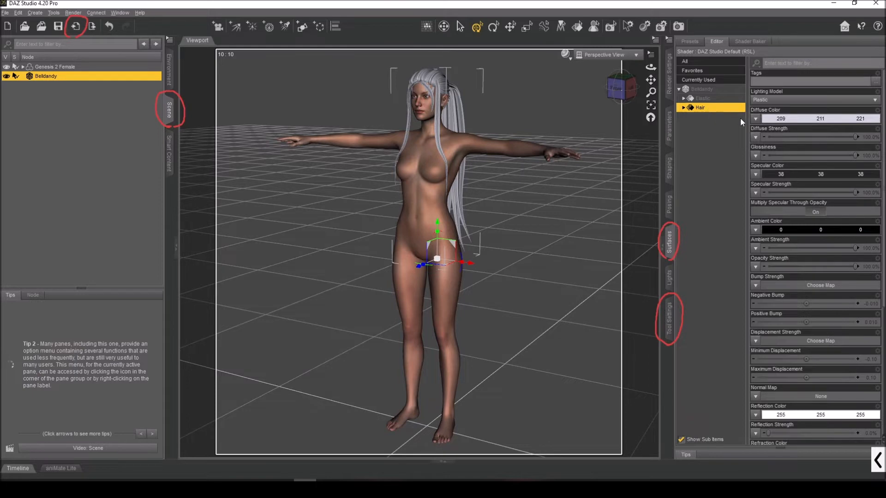
pyautogui.click(778, 120)
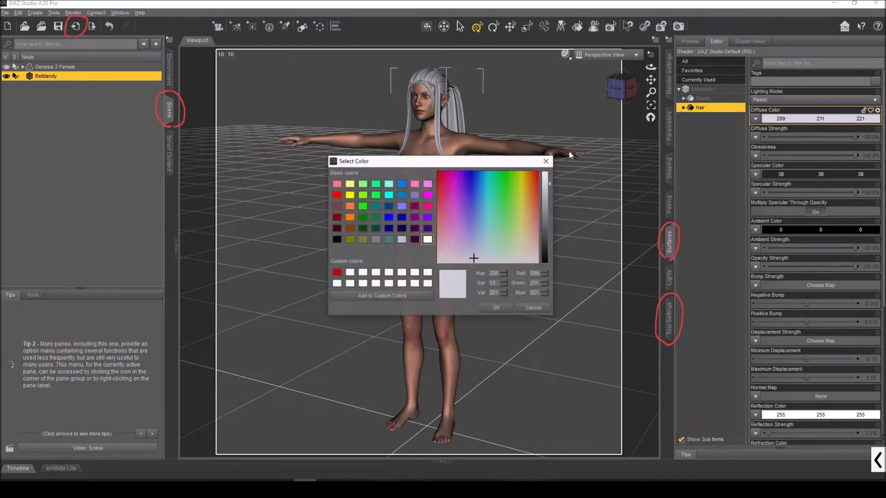
pyautogui.click(428, 241)
pyautogui.click(495, 308)
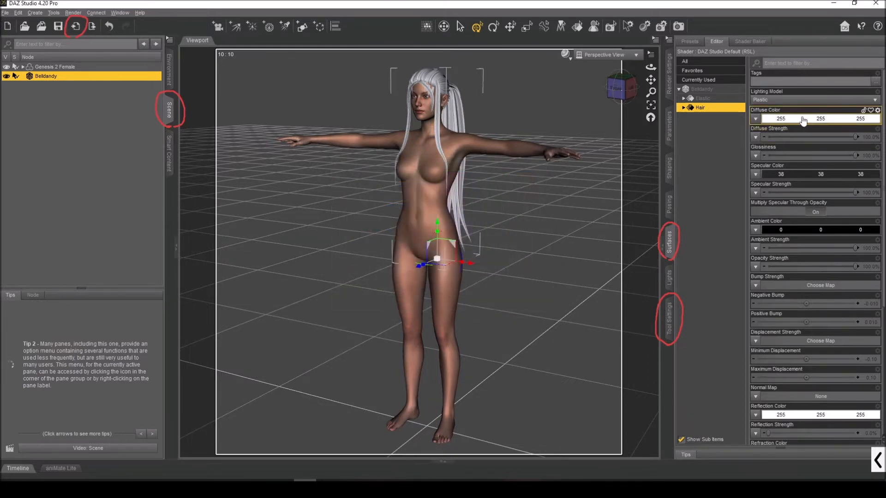
# Step: Set the diffuse color of the Belldandy Hair surface to blue-violet (84, 41, 255)
pyautogui.click(781, 118)
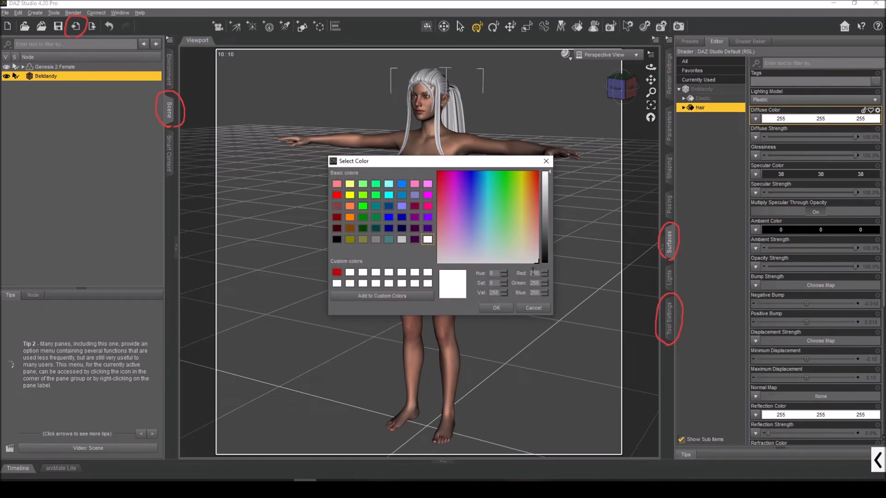
pyautogui.click(497, 308)
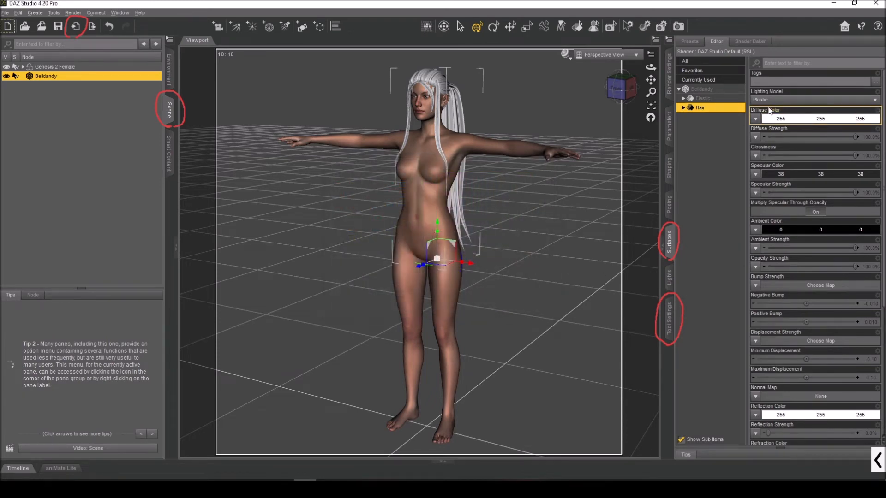
pyautogui.click(755, 119)
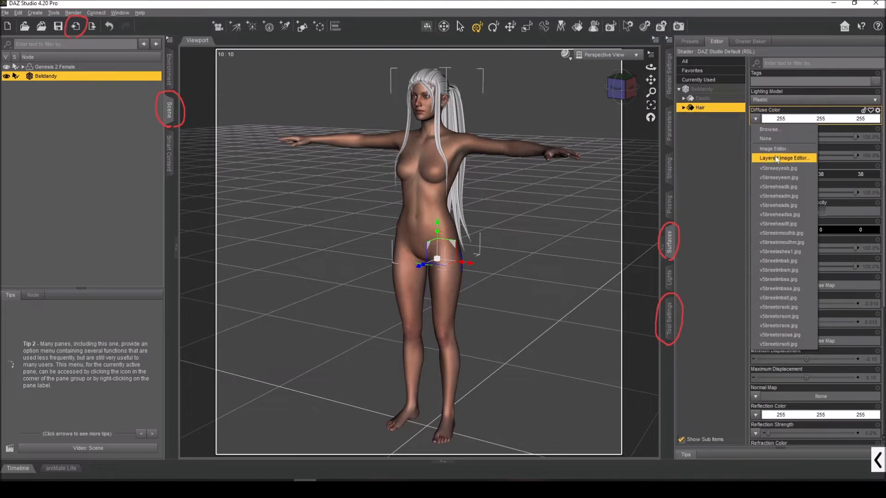
pyautogui.click(791, 120)
pyautogui.click(791, 120)
pyautogui.click(468, 186)
pyautogui.click(501, 312)
pyautogui.moveTo(622, 90)
pyautogui.mouseDown()
pyautogui.moveTo(579, 89)
pyautogui.moveTo(623, 91)
pyautogui.mouseUp()
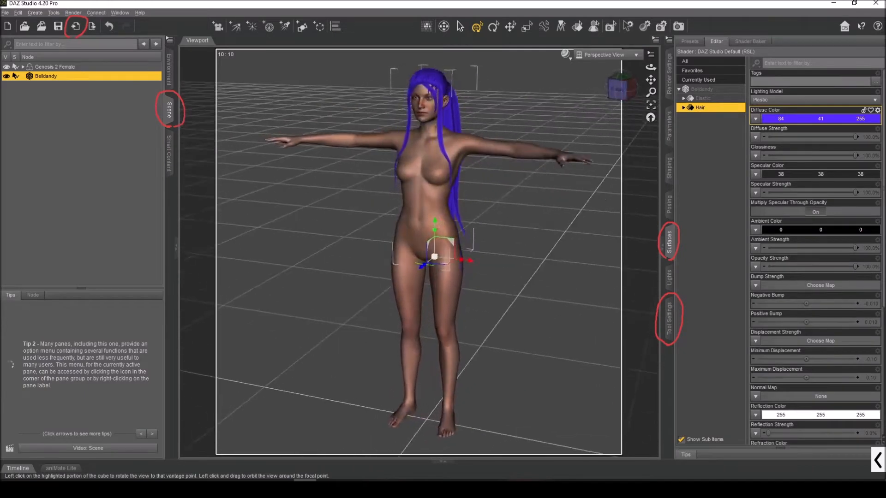
# Step: Return the Hair surface's diffuse color to white (255, 255, 255)
pyautogui.click(764, 121)
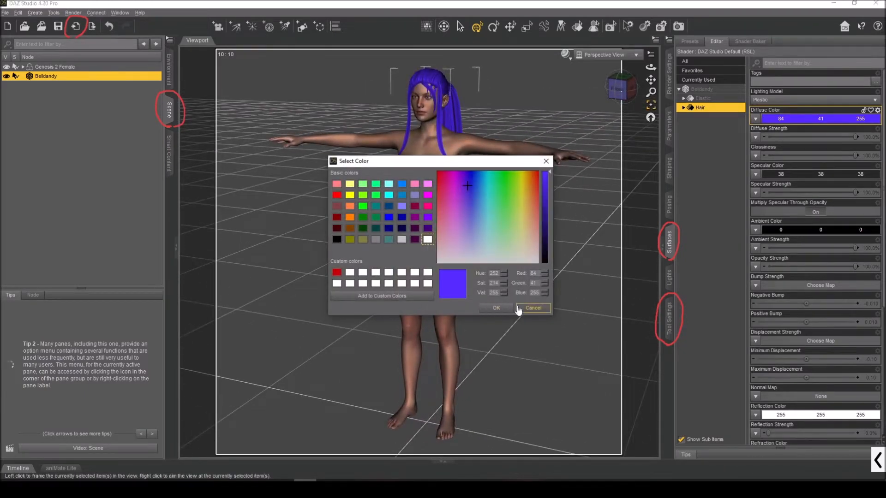
pyautogui.moveTo(456, 255); pyautogui.dragTo(436, 264)
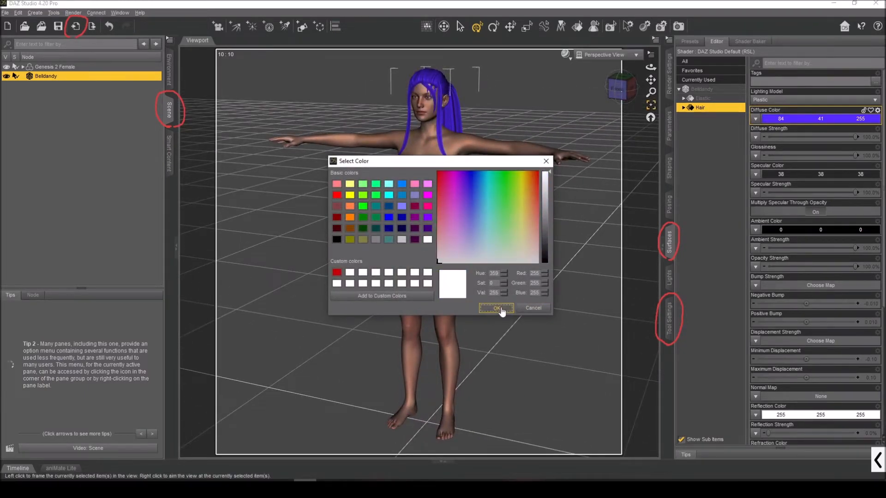
pyautogui.click(497, 308)
# Step: Show the Gems texture folder with extra large icons and load Kunzite.png as the Hair surface's diffuse color map
pyautogui.click(756, 118)
pyautogui.click(756, 129)
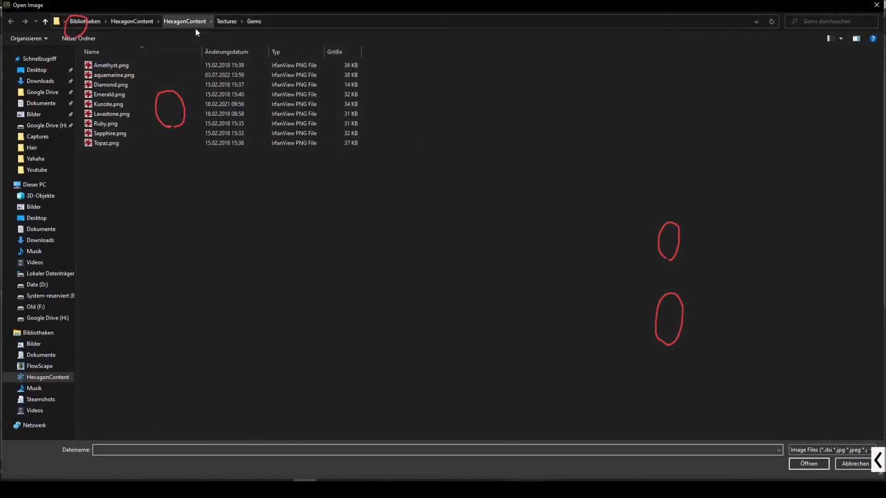
pyautogui.rightClick(214, 194)
pyautogui.moveTo(252, 212)
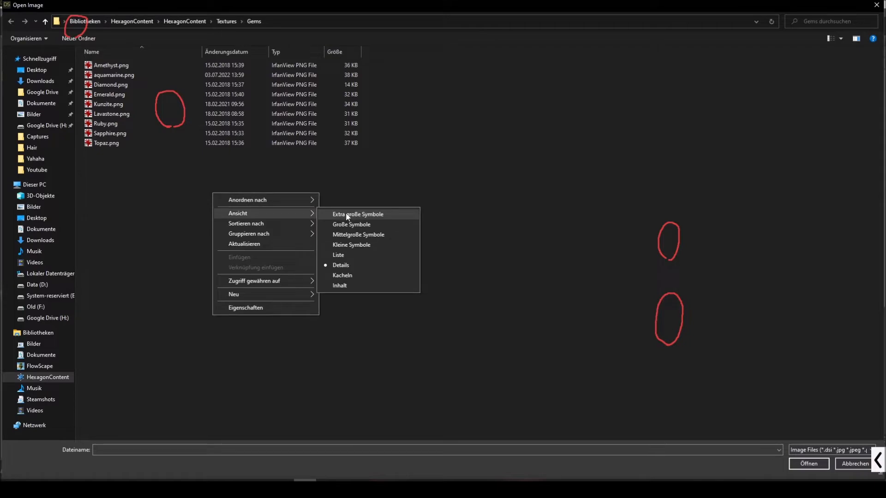
pyautogui.click(348, 216)
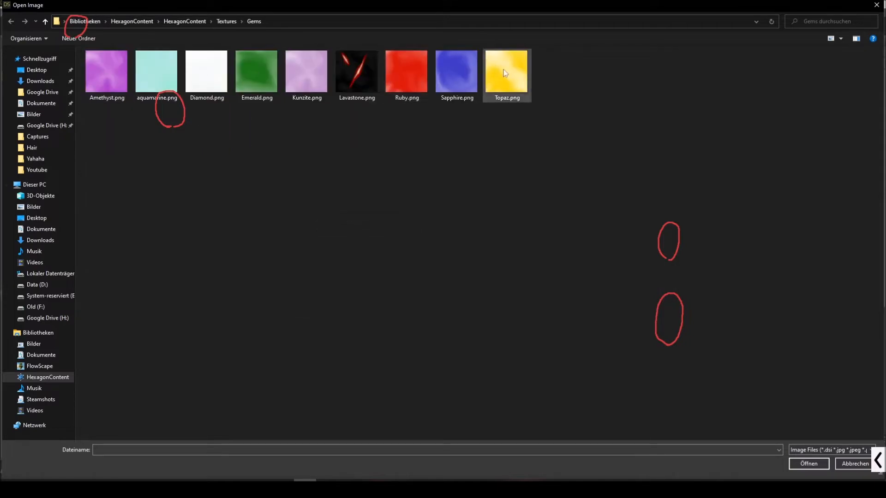
pyautogui.click(306, 72)
pyautogui.click(805, 464)
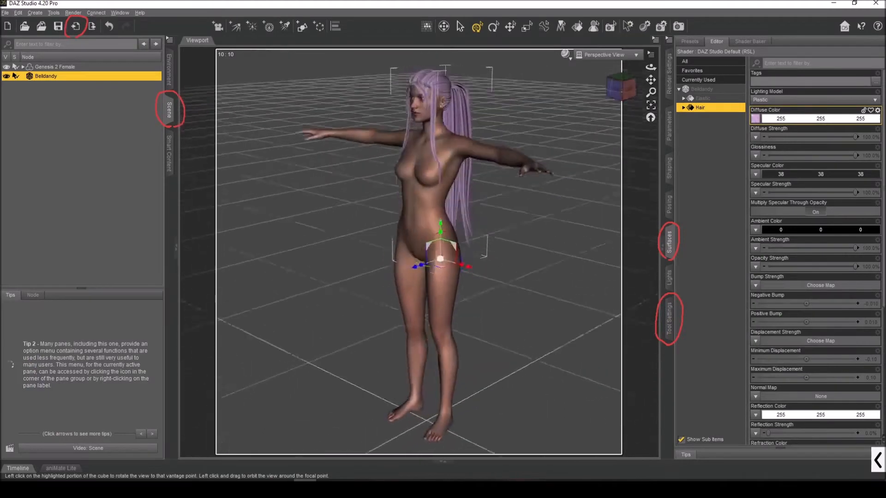
# Step: Set the lighting model of the Belldandy Hair surface to Matte
pyautogui.click(755, 120)
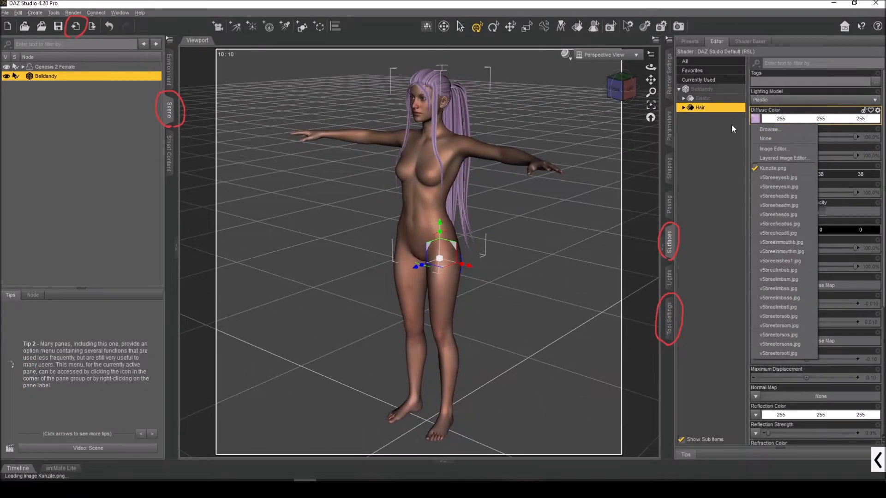
pyautogui.click(732, 124)
pyautogui.click(701, 107)
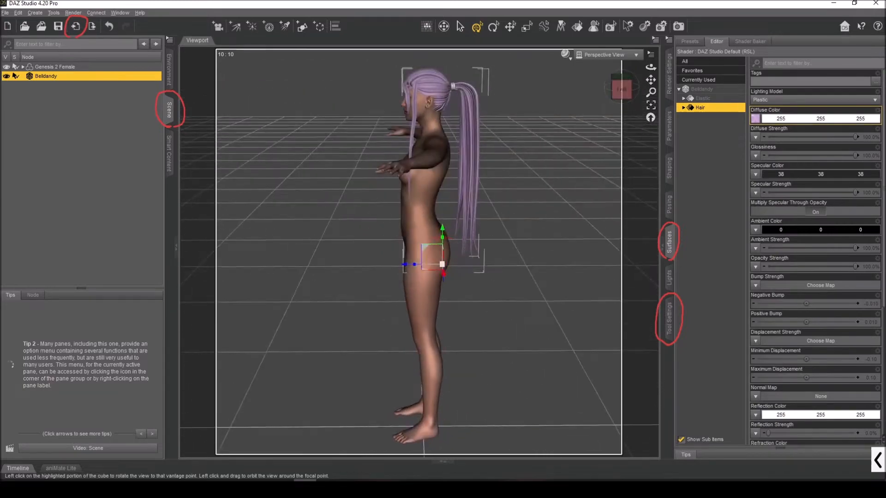
pyautogui.click(770, 101)
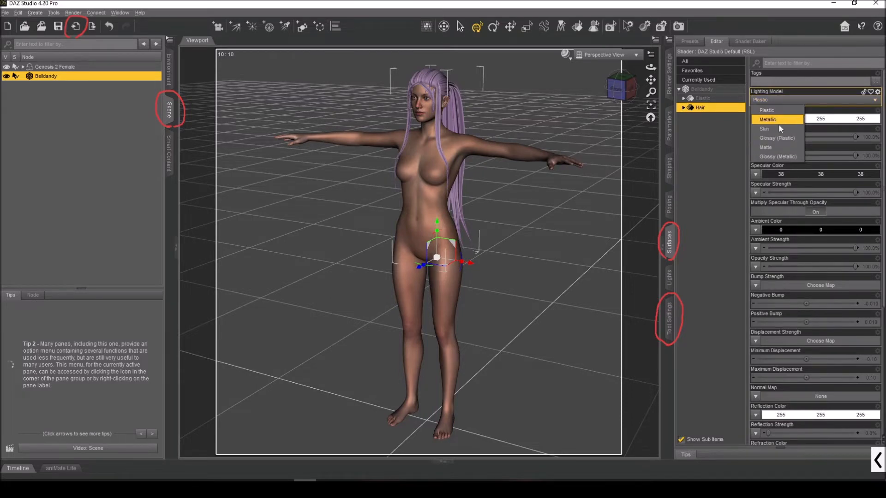
pyautogui.click(766, 147)
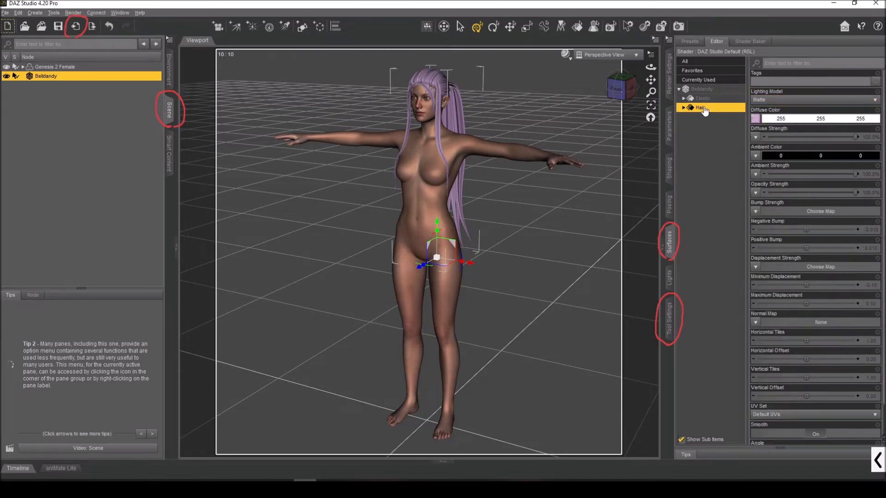
# Step: View the hair from the figure's other side and reselect the Belldandy object's Hair surface
pyautogui.moveTo(616, 90); pyautogui.dragTo(660, 79)
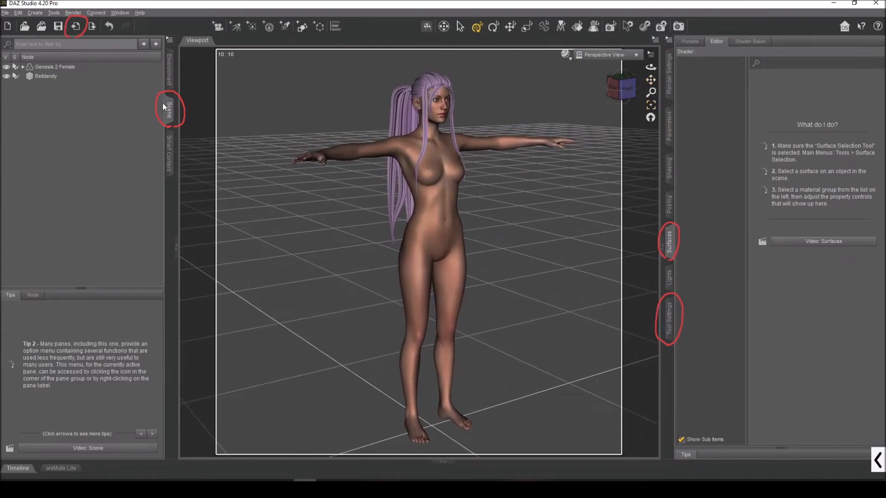
pyautogui.click(51, 76)
pyautogui.click(700, 107)
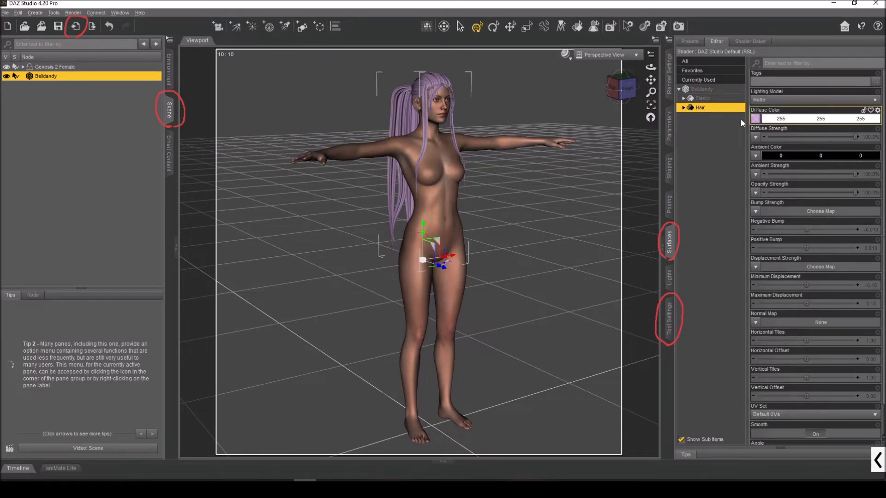
pyautogui.moveTo(613, 93); pyautogui.dragTo(262, 168)
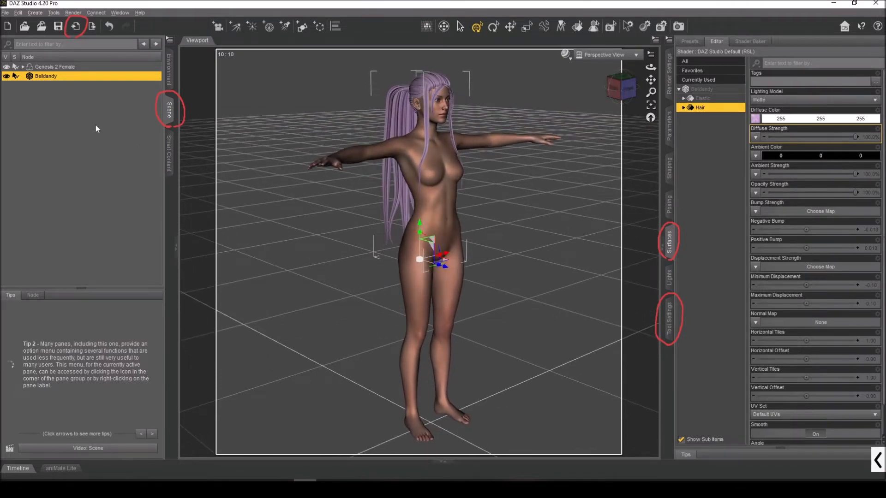
# Step: Erase the red marks around the import icon and the Surfaces label, and collapse the annotation tools
pyautogui.click(878, 460)
pyautogui.click(666, 461)
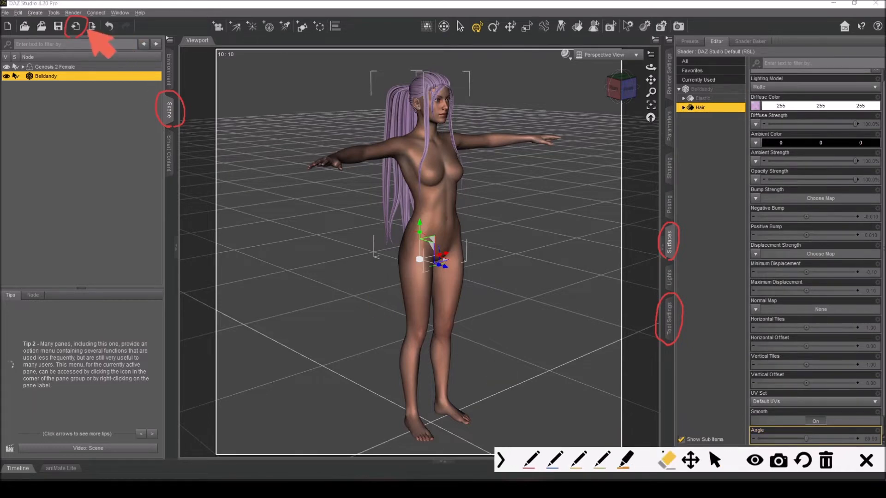
pyautogui.click(81, 33)
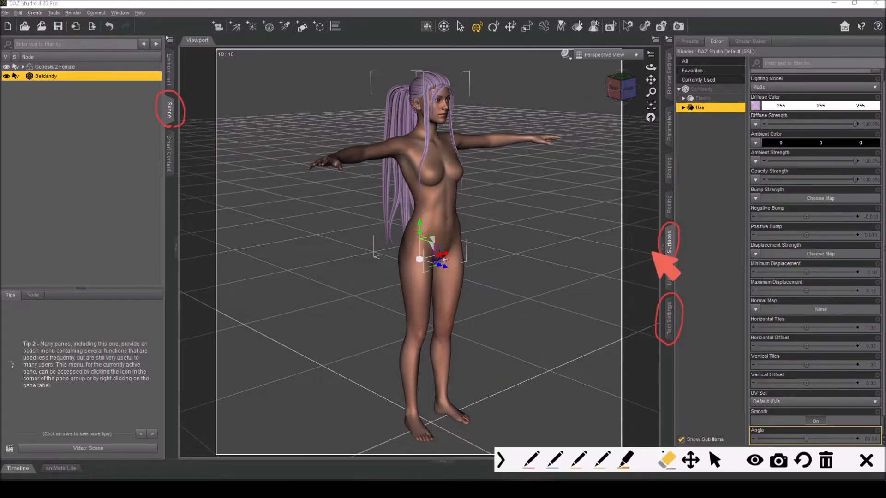
pyautogui.click(659, 250)
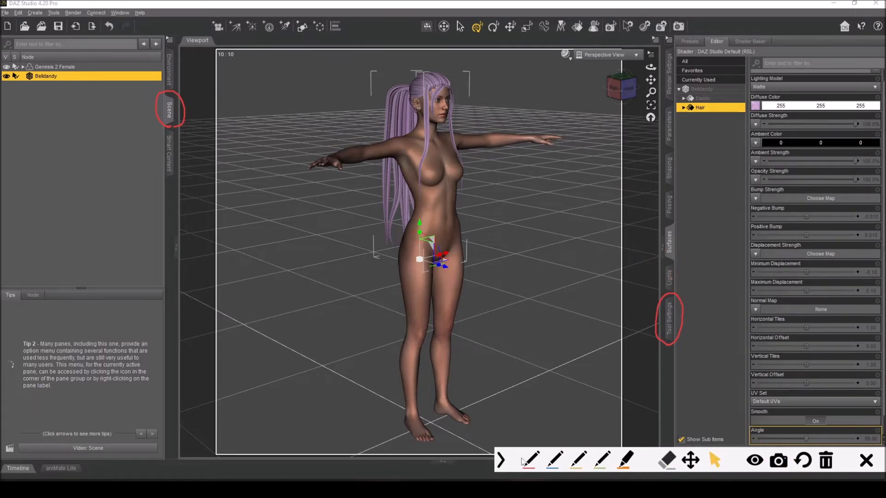
pyautogui.click(501, 460)
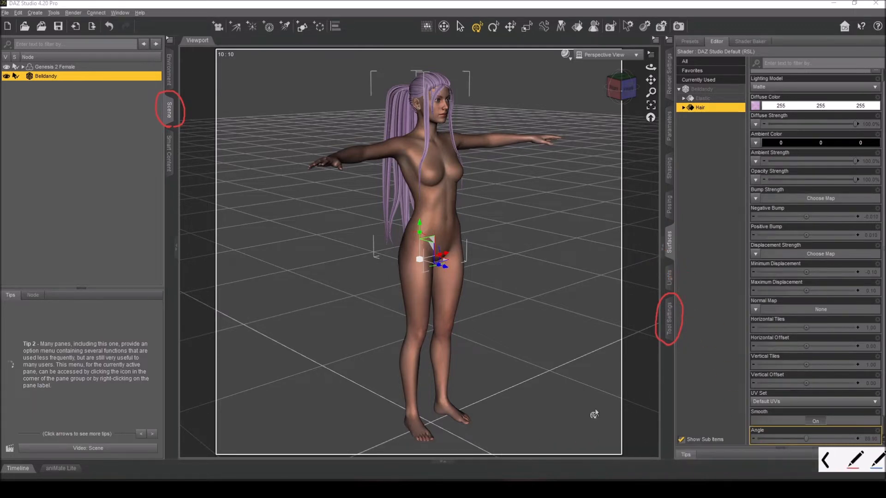
# Step: Try moving the Genesis 2 Female figure on its own and undo the move
pyautogui.click(19, 13)
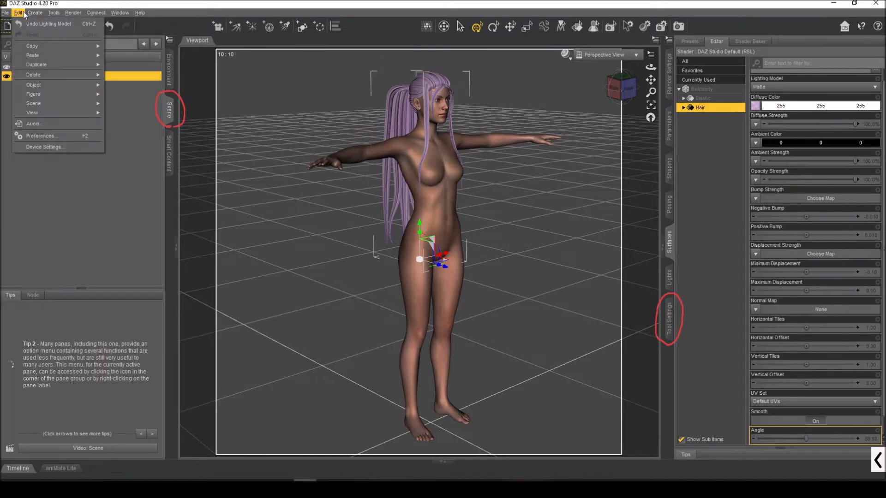
pyautogui.click(130, 3)
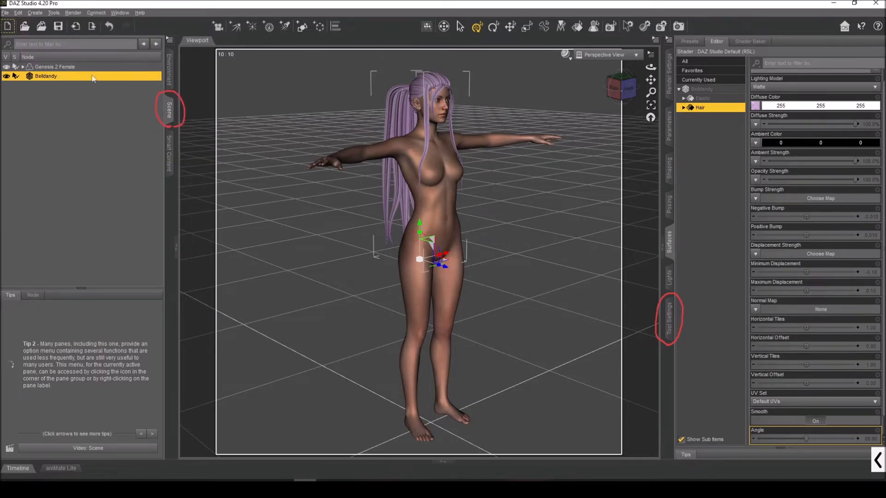
pyautogui.click(45, 68)
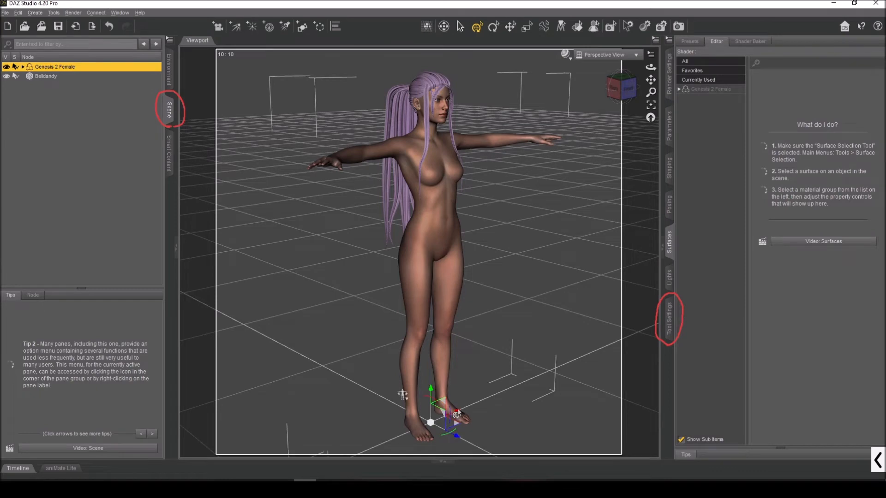
pyautogui.moveTo(455, 417); pyautogui.dragTo(568, 391)
pyautogui.hotkey('ctrl', 'z')
# Step: Select the Belldandy hair and open the Transfer Utility
pyautogui.click(45, 77)
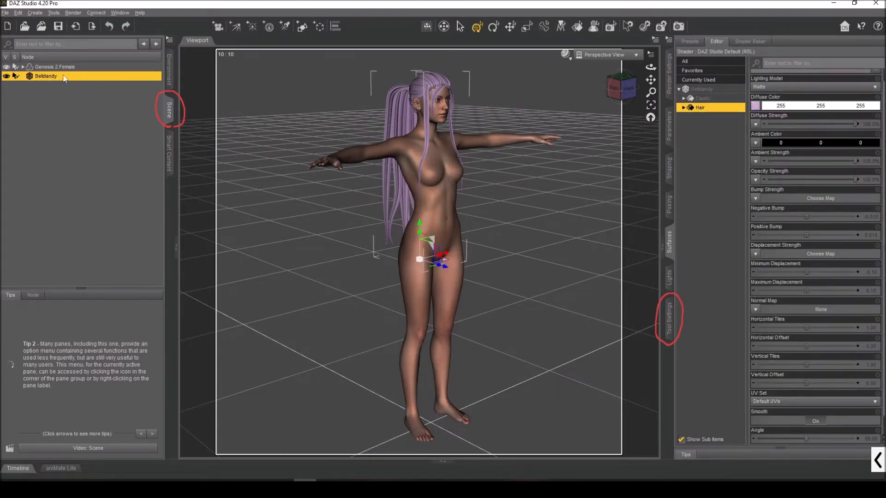
pyautogui.click(18, 12)
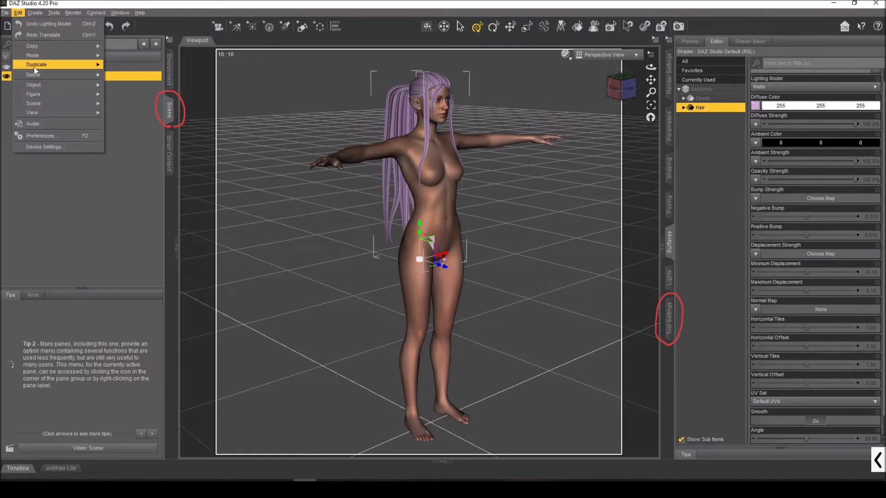
pyautogui.moveTo(49, 87)
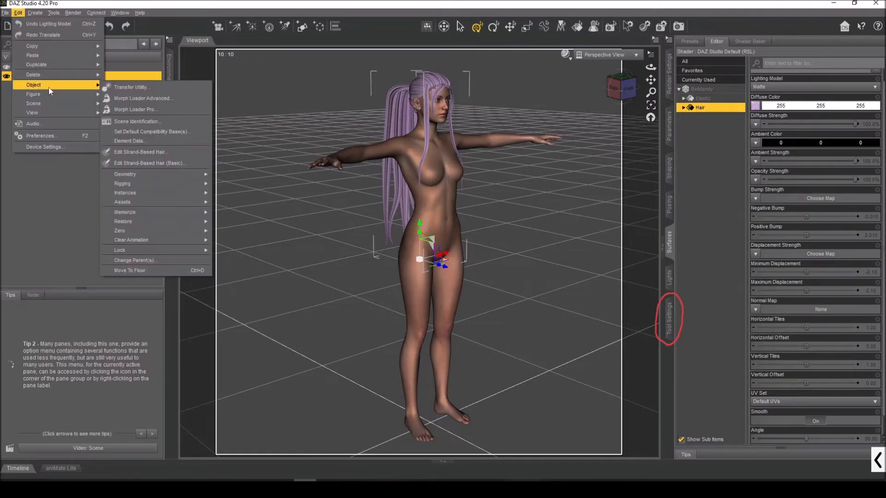
pyautogui.click(170, 88)
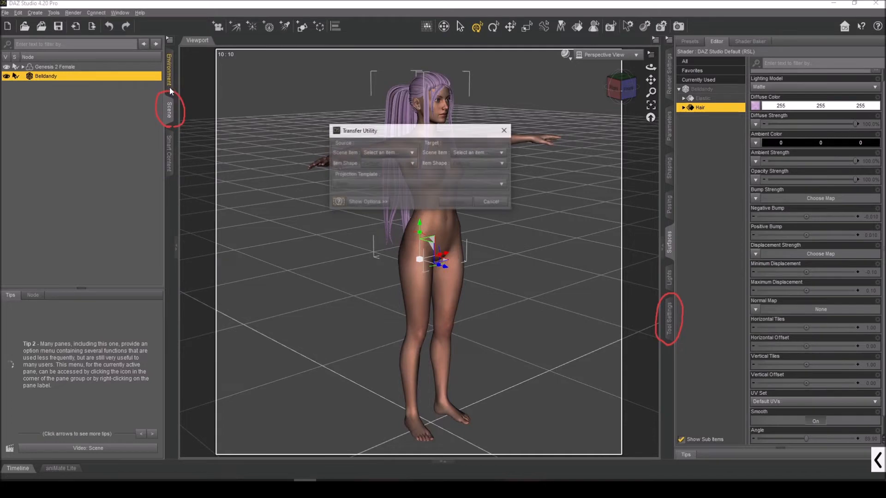
pyautogui.moveTo(403, 134)
pyautogui.mouseDown()
pyautogui.moveTo(437, 140)
pyautogui.moveTo(398, 130)
pyautogui.mouseUp()
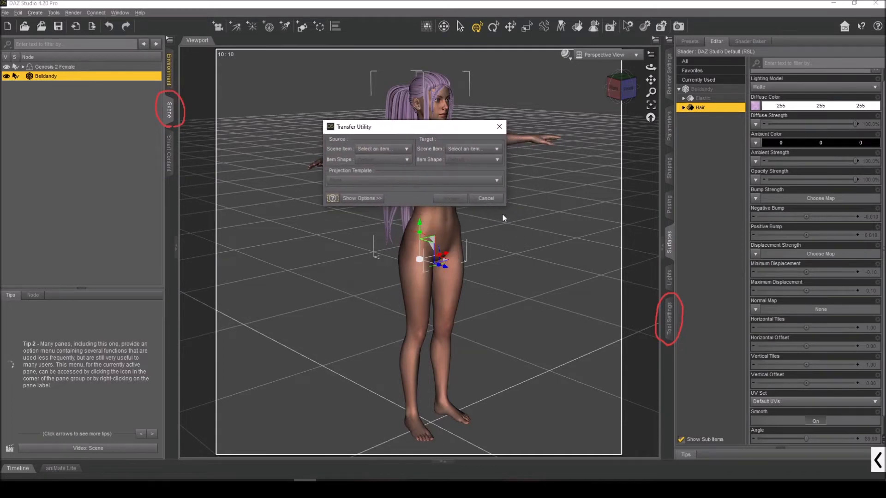
# Step: Set the transfer's source item to Genesis 2 Female with the Default shape and its target item to Belldandy
pyautogui.click(369, 148)
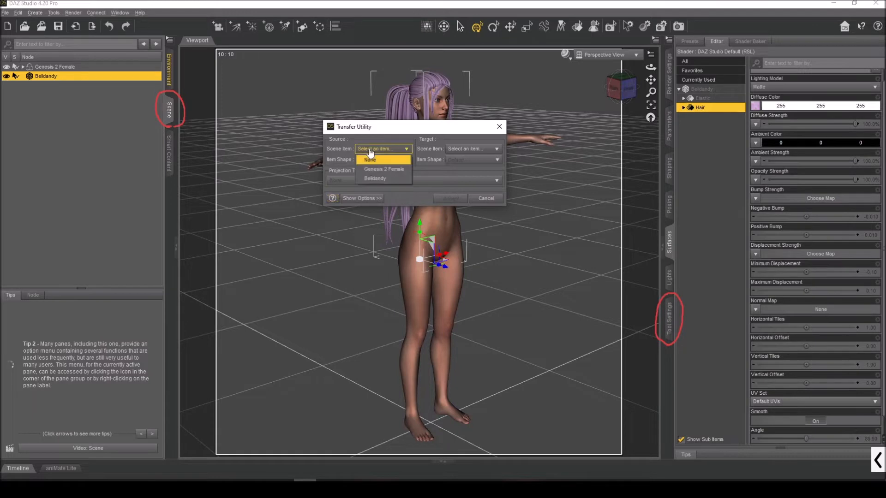
pyautogui.click(378, 170)
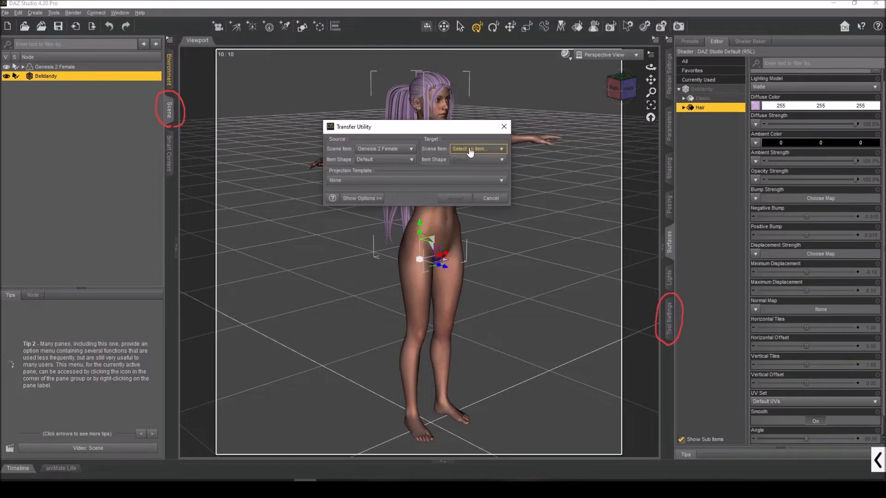
pyautogui.click(389, 160)
pyautogui.click(391, 162)
pyautogui.click(493, 151)
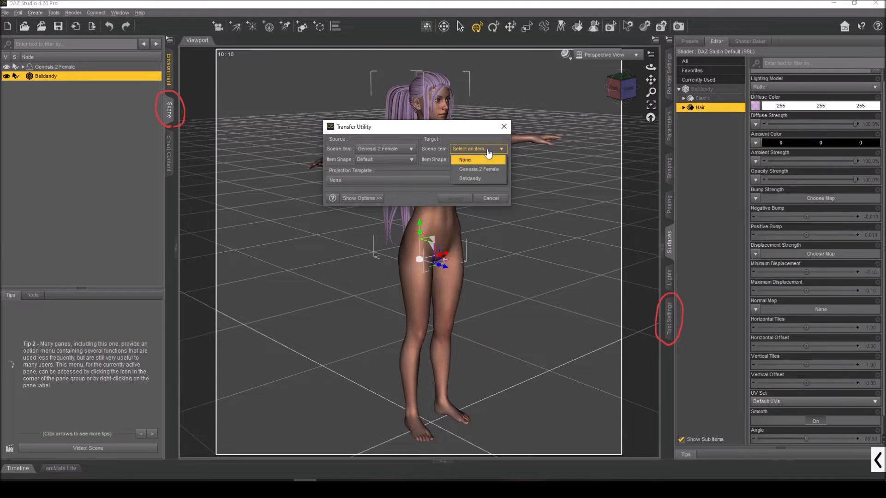
pyautogui.click(487, 180)
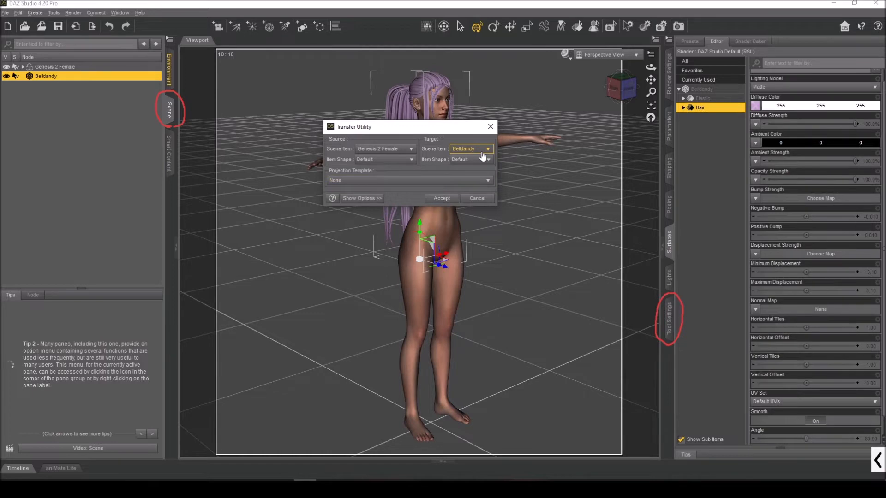
# Step: Set the projection template to Shoulder Length Hair and run the transfer from Genesis 2 Female to Belldandy
pyautogui.click(397, 184)
pyautogui.moveTo(347, 205)
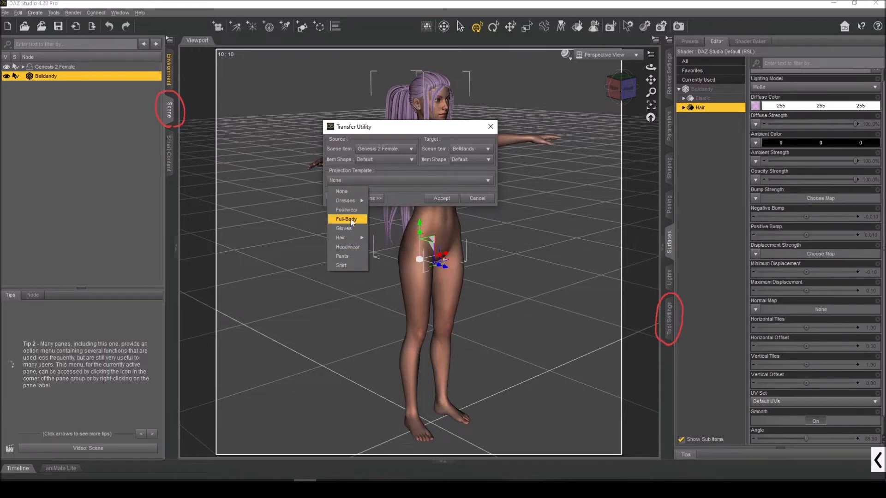
pyautogui.moveTo(353, 240)
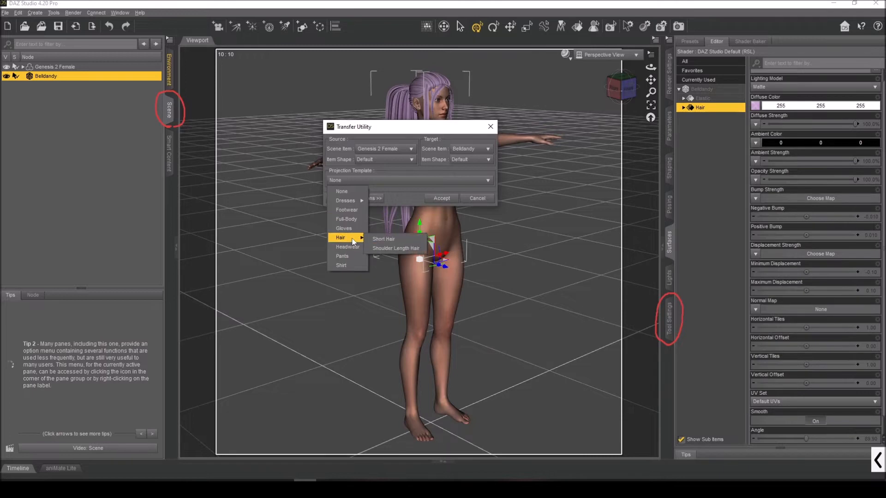
pyautogui.click(387, 250)
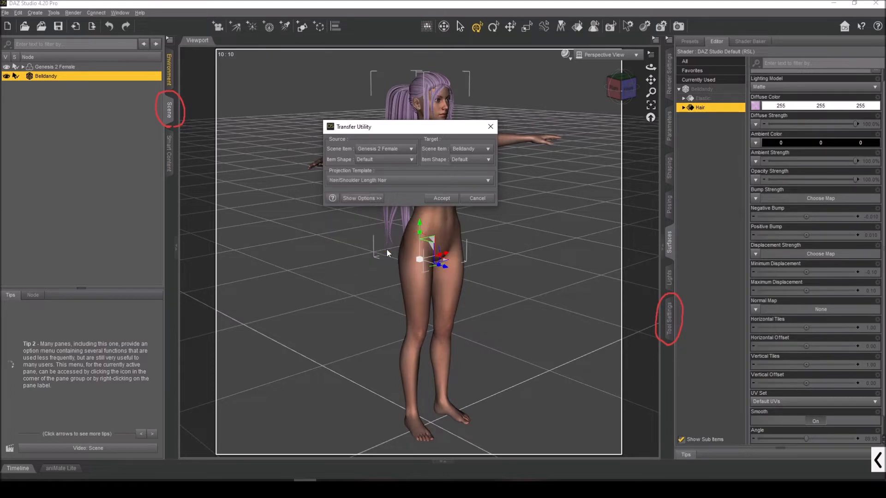
pyautogui.click(441, 199)
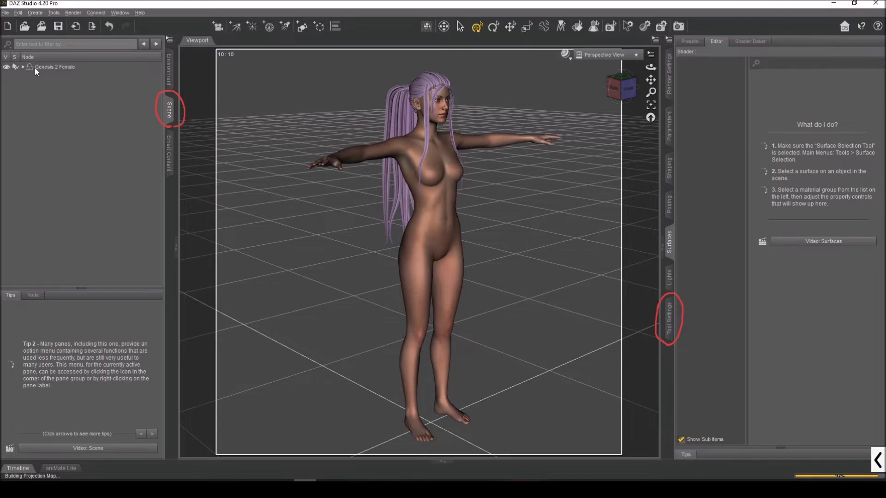
# Step: Try moving the Genesis 2 Female figure to test whether the hair follows, and undo the move
pyautogui.click(50, 67)
pyautogui.moveTo(456, 413); pyautogui.dragTo(449, 360)
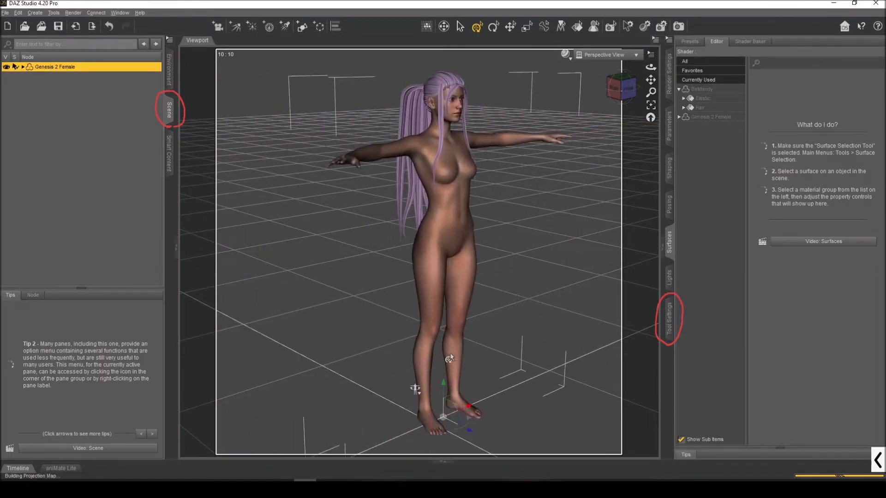
pyautogui.hotkey('ctrl', 'z')
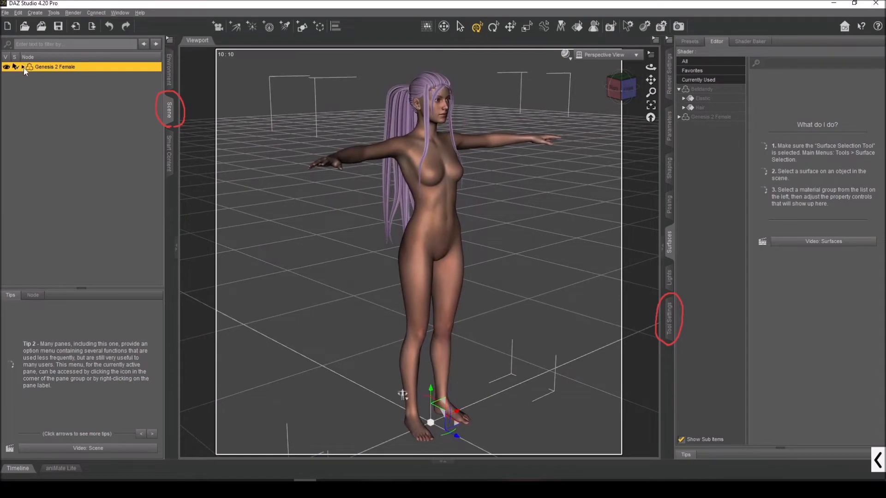
# Step: Circle the expand arrow of Genesis 2 Female in red, then expand the node and select Belldandy beneath it
pyautogui.click(878, 461)
pyautogui.click(536, 463)
pyautogui.moveTo(32, 69); pyautogui.dragTo(17, 73)
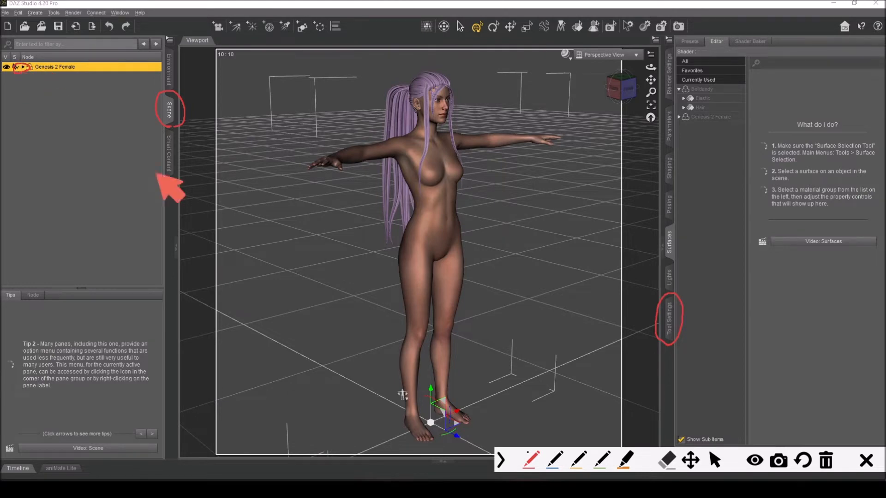
pyautogui.click(500, 460)
pyautogui.click(22, 66)
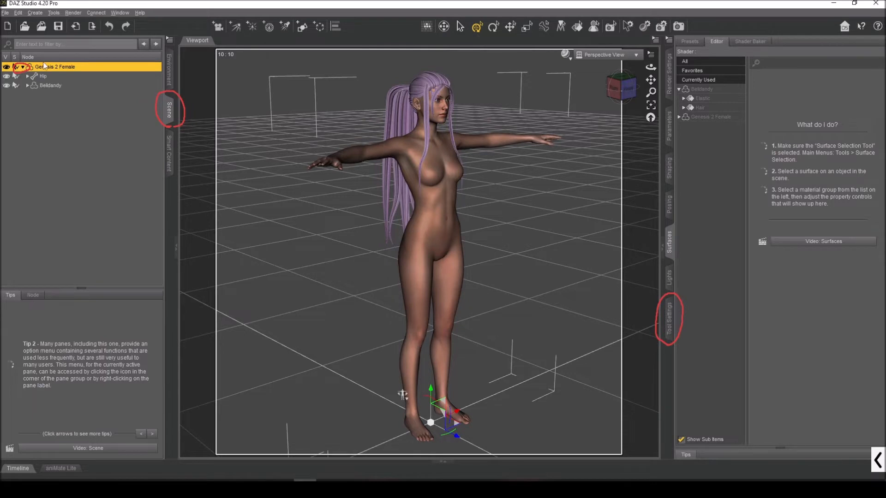
pyautogui.click(48, 85)
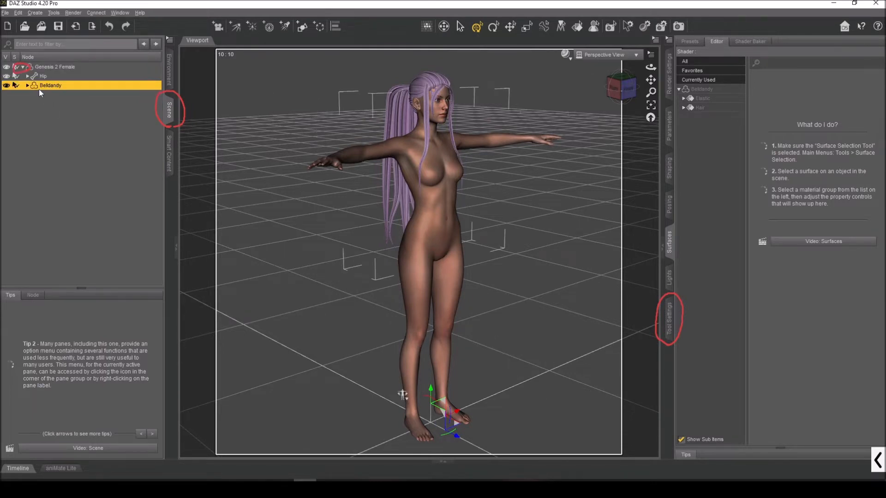
# Step: Try posing the figure around the neck to test the fitted hair, undo the pose change and inspect the head closely
pyautogui.moveTo(614, 95)
pyautogui.mouseDown()
pyautogui.moveTo(664, 104)
pyautogui.moveTo(612, 98)
pyautogui.mouseUp()
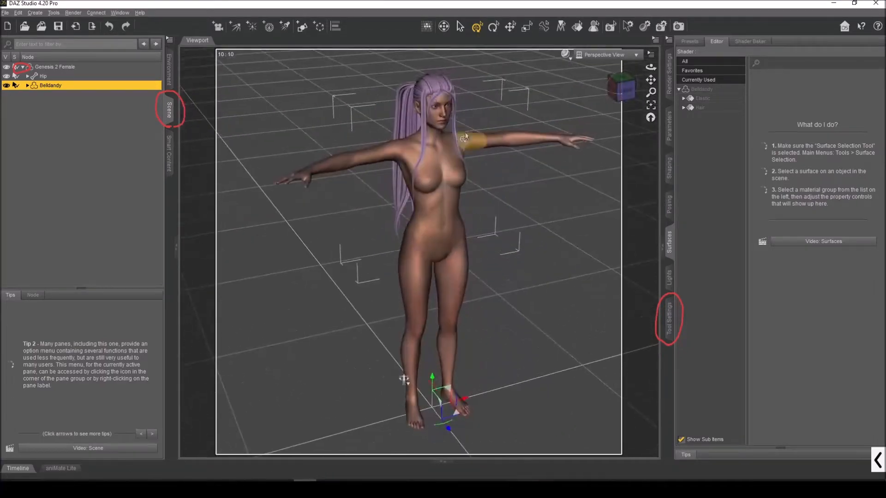
pyautogui.click(434, 136)
pyautogui.moveTo(437, 139); pyautogui.dragTo(478, 134)
pyautogui.moveTo(631, 98)
pyautogui.mouseDown()
pyautogui.moveTo(672, 96)
pyautogui.moveTo(629, 92)
pyautogui.mouseUp()
pyautogui.hotkey('ctrl', 'z')
pyautogui.moveTo(650, 80); pyautogui.dragTo(651, 60, button='right')
pyautogui.moveTo(615, 91); pyautogui.dragTo(651, 92)
pyautogui.moveTo(650, 79); pyautogui.dragTo(650, 71, button='right')
pyautogui.moveTo(629, 88)
pyautogui.mouseDown()
pyautogui.moveTo(650, 76)
pyautogui.moveTo(623, 84)
pyautogui.mouseUp()
pyautogui.click(641, 80)
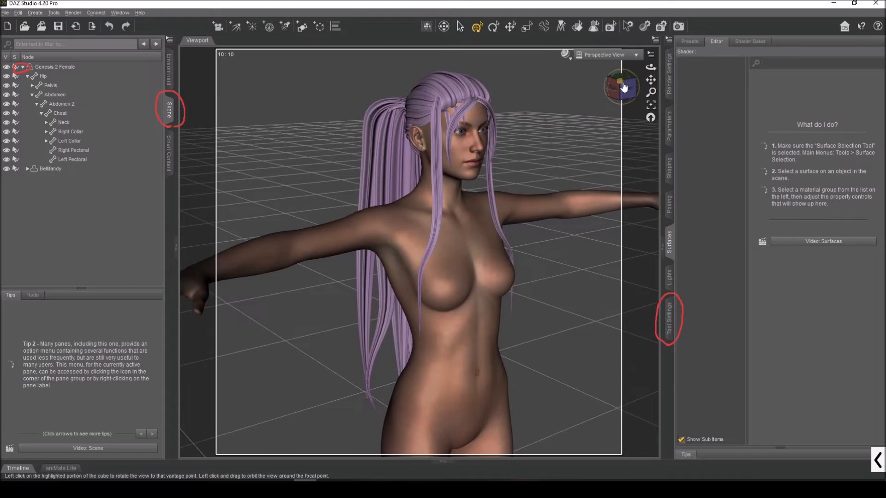
# Step: Erase the red circle around the expand arrow of Genesis 2 Female and return to the normal pointer
pyautogui.click(878, 460)
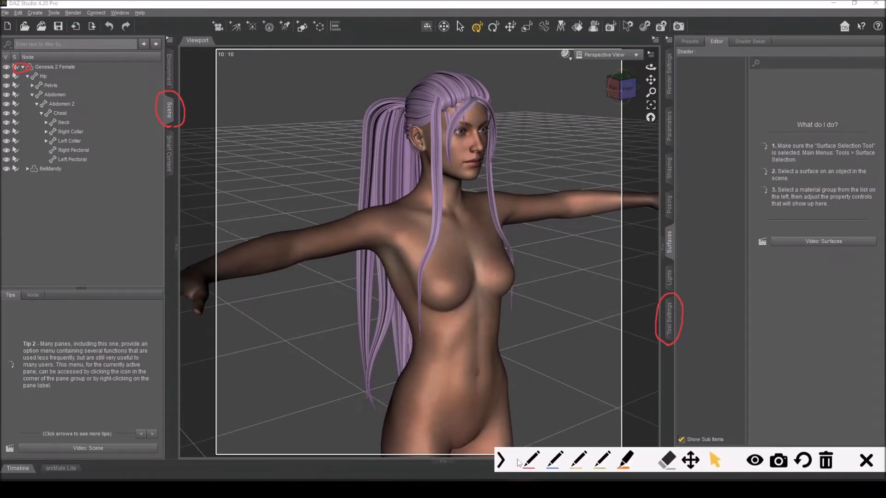
pyautogui.click(668, 460)
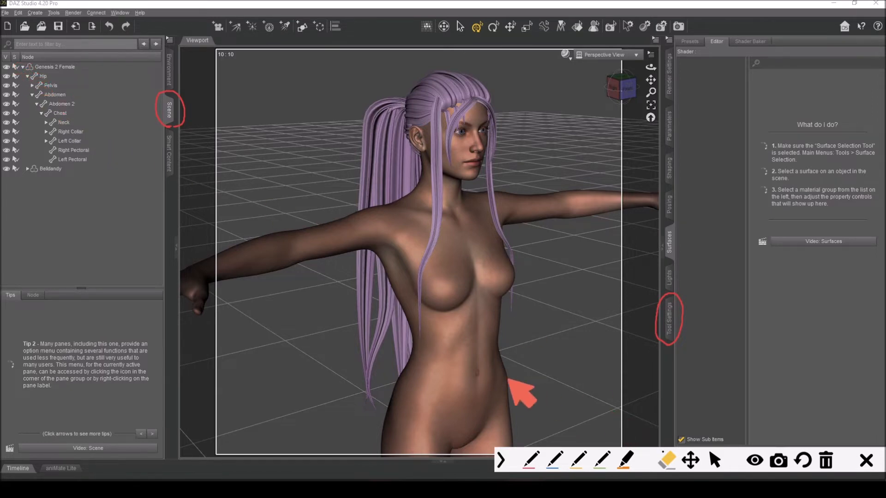
pyautogui.click(529, 456)
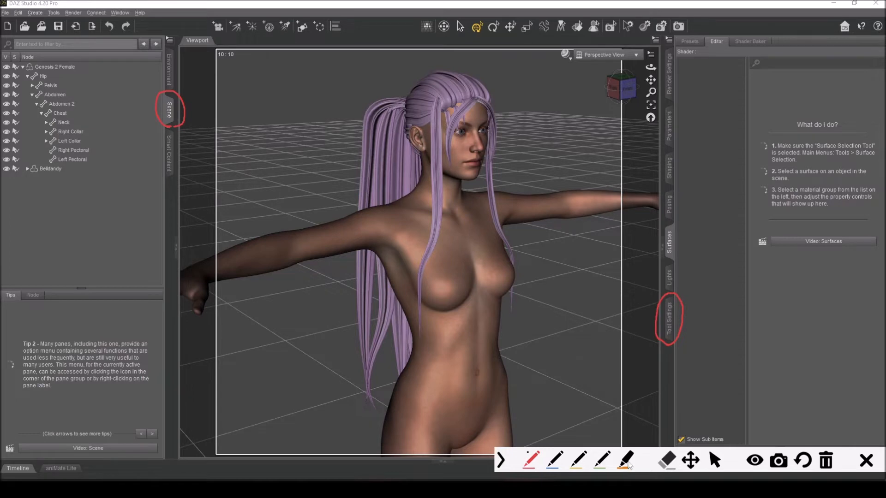
pyautogui.click(715, 460)
# Step: Collapse the Hip bone hierarchy under Genesis 2 Female in the scene tree
pyautogui.click(27, 76)
pyautogui.click(27, 76)
pyautogui.click(28, 77)
pyautogui.click(27, 77)
pyautogui.click(27, 77)
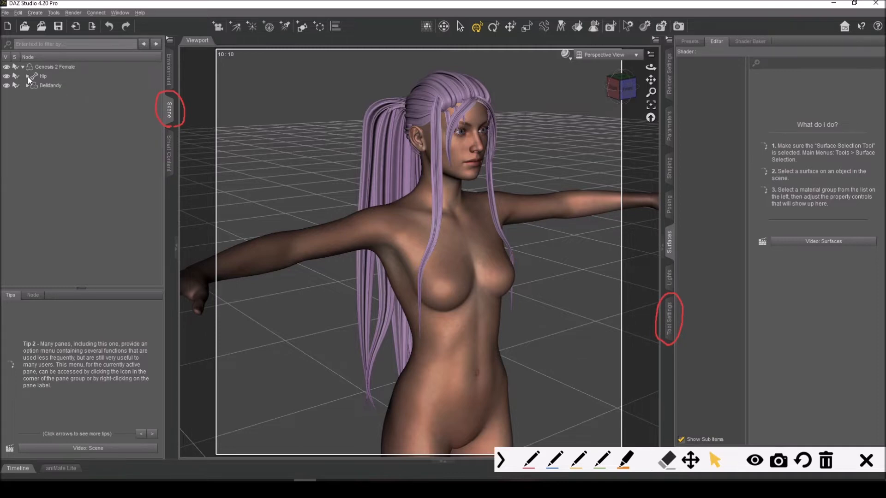
pyautogui.click(28, 76)
pyautogui.click(28, 76)
# Step: Circle the visibility icon of Genesis 2 Female in red and hide the figure so only the hair shows
pyautogui.click(749, 461)
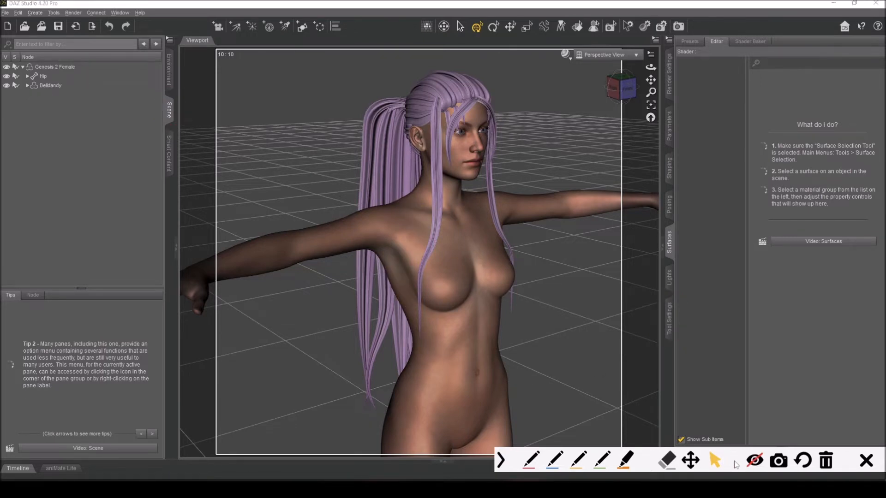
pyautogui.click(755, 461)
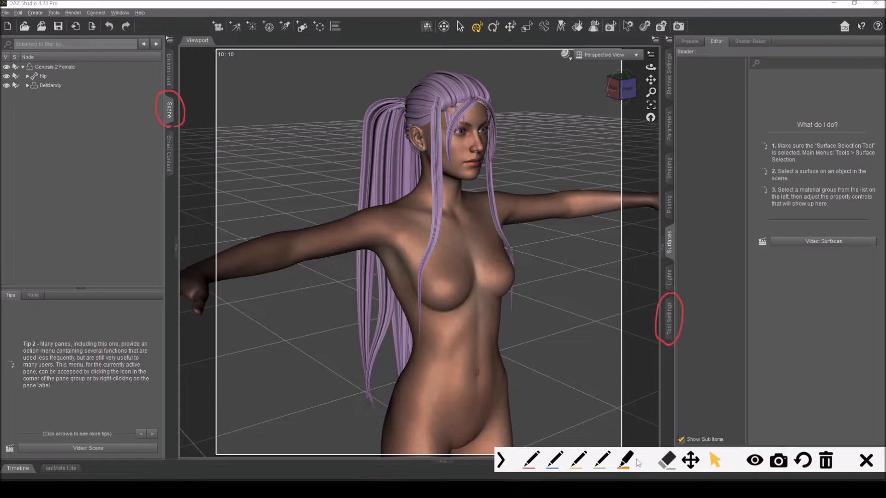
pyautogui.click(531, 460)
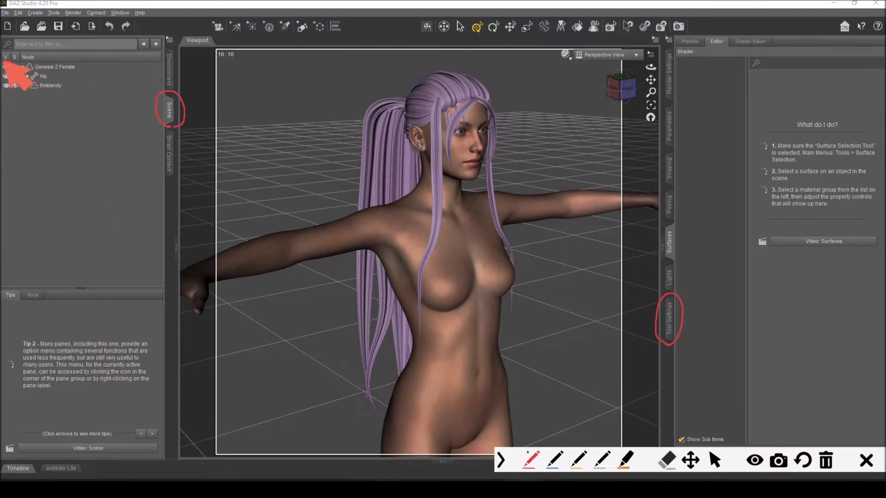
pyautogui.moveTo(4, 64); pyautogui.dragTo(9, 67)
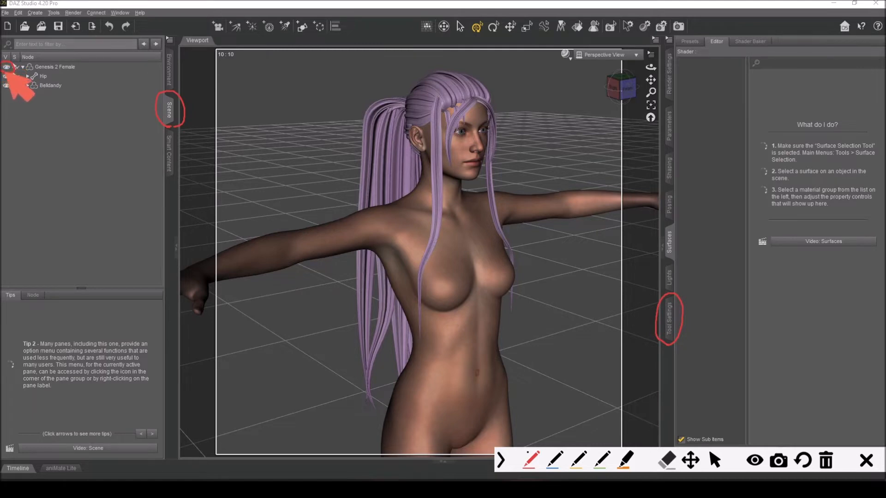
pyautogui.click(714, 461)
pyautogui.click(7, 68)
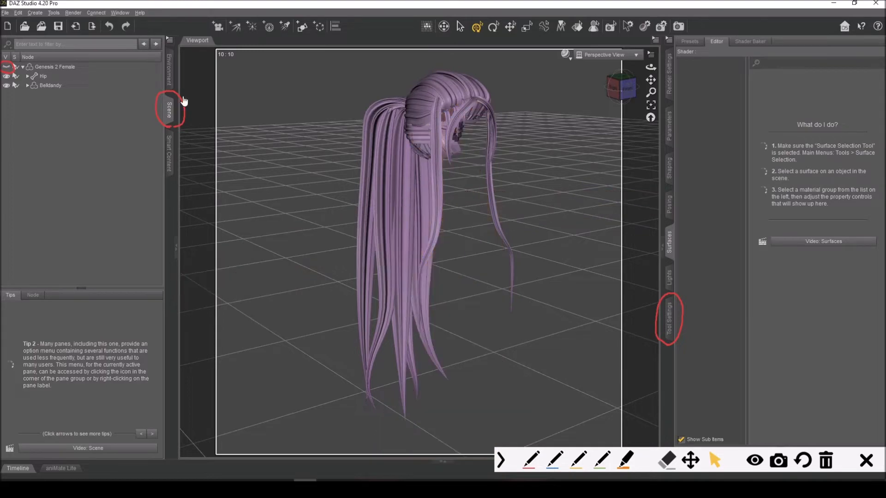
# Step: Open the Tool Settings and erase the red circle around the visibility icon of Genesis 2 Female
pyautogui.click(613, 89)
pyautogui.moveTo(621, 89); pyautogui.dragTo(632, 86)
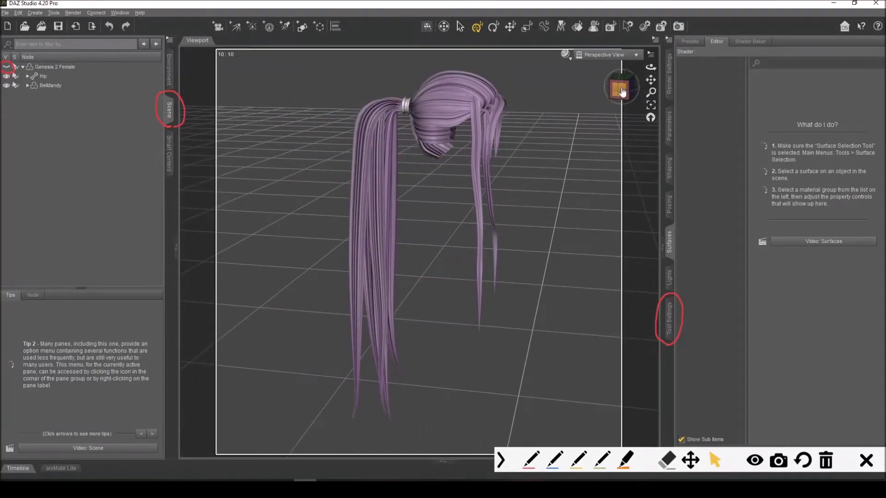
pyautogui.click(619, 88)
pyautogui.click(672, 318)
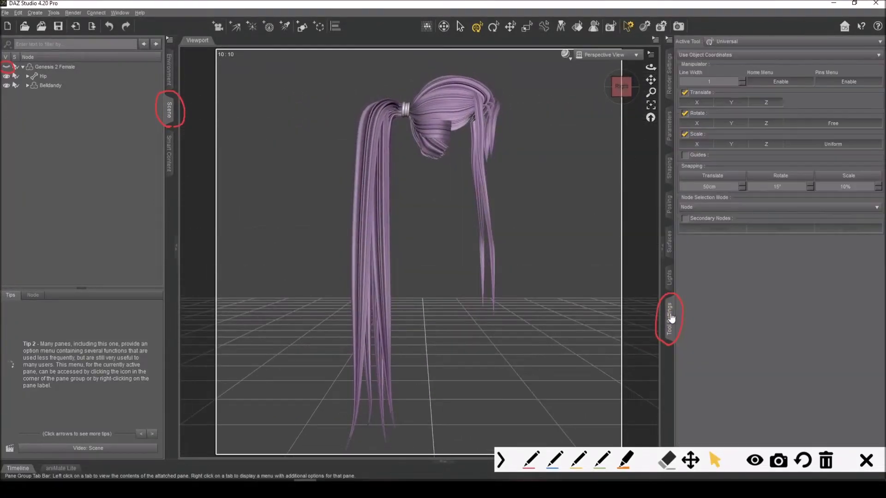
pyautogui.click(668, 460)
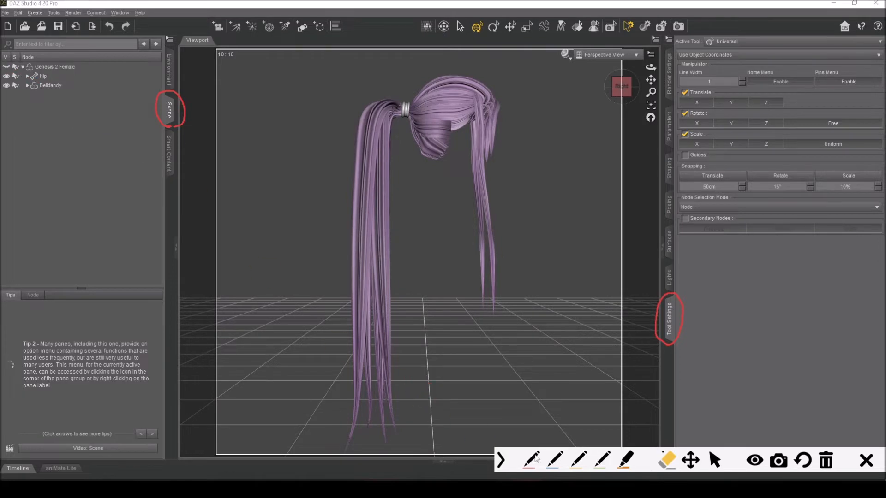
pyautogui.click(500, 467)
# Step: Set the active tool to Geometry Editor and select the Belldandy hair to list its groups
pyautogui.moveTo(614, 97); pyautogui.dragTo(593, 106)
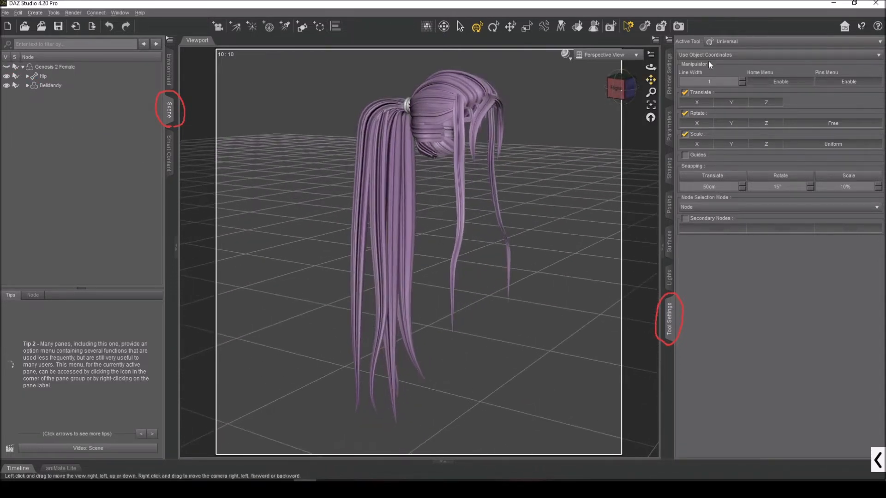
pyautogui.click(735, 42)
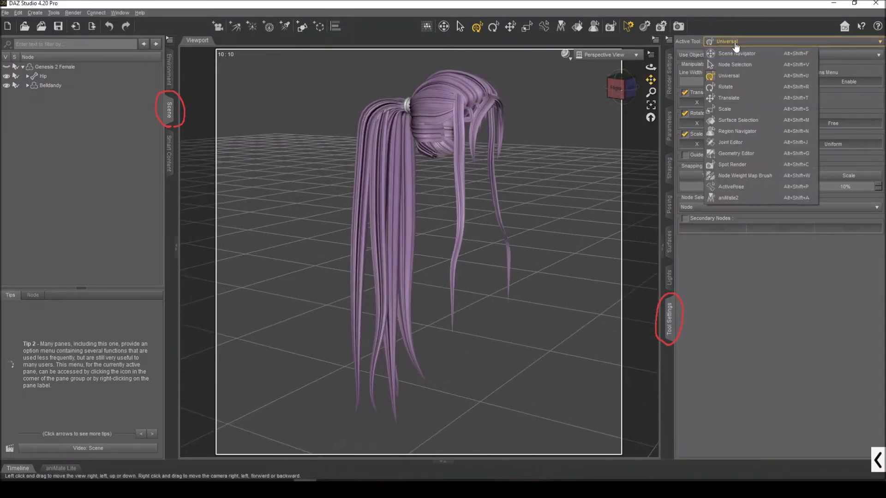
pyautogui.click(750, 155)
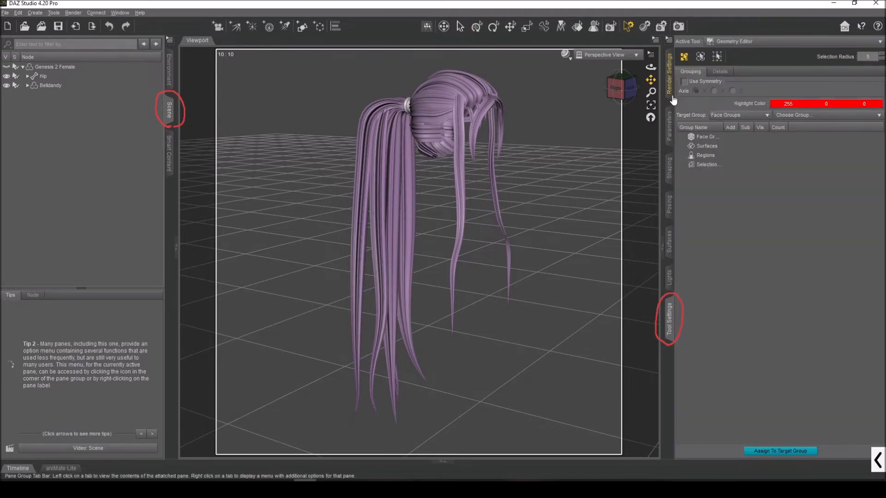
pyautogui.click(684, 57)
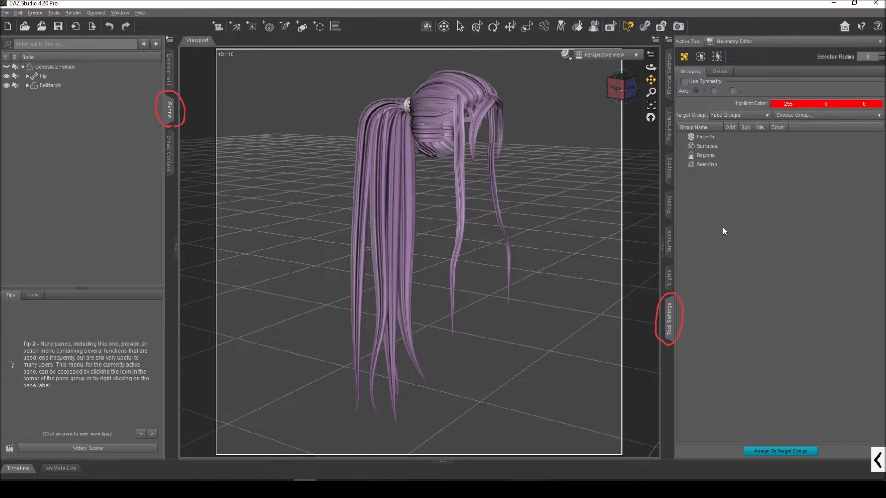
pyautogui.click(877, 460)
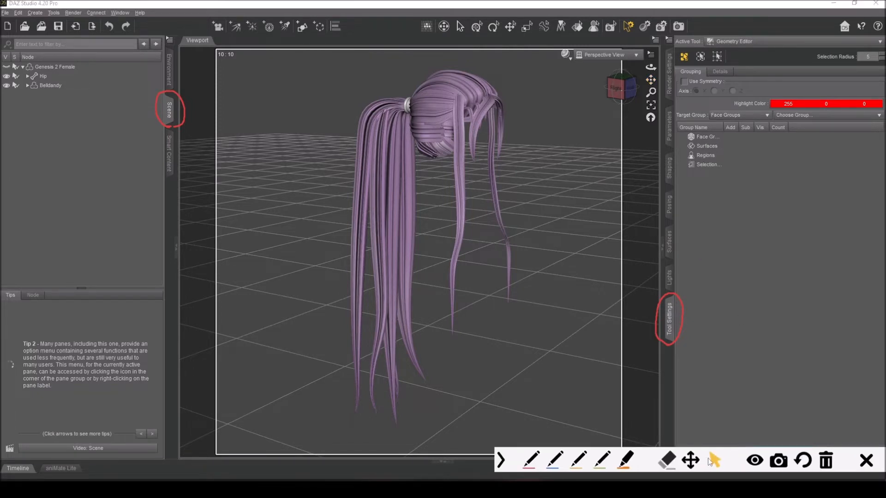
pyautogui.click(501, 460)
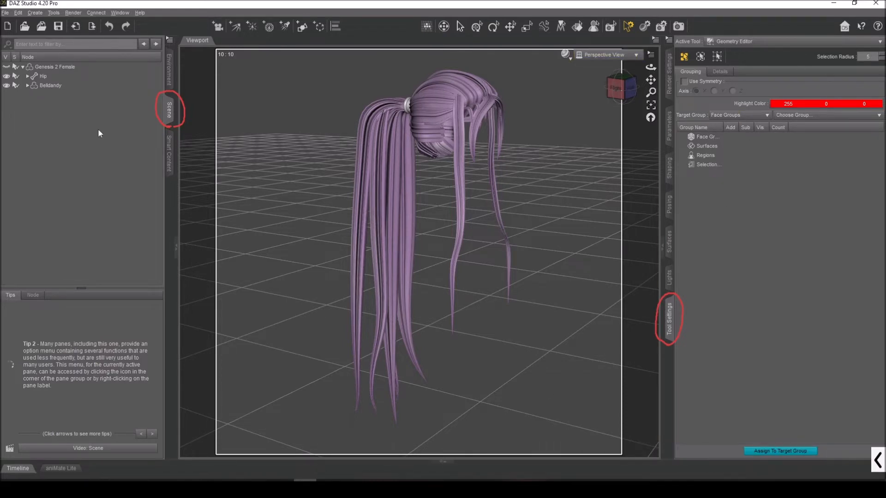
pyautogui.click(46, 87)
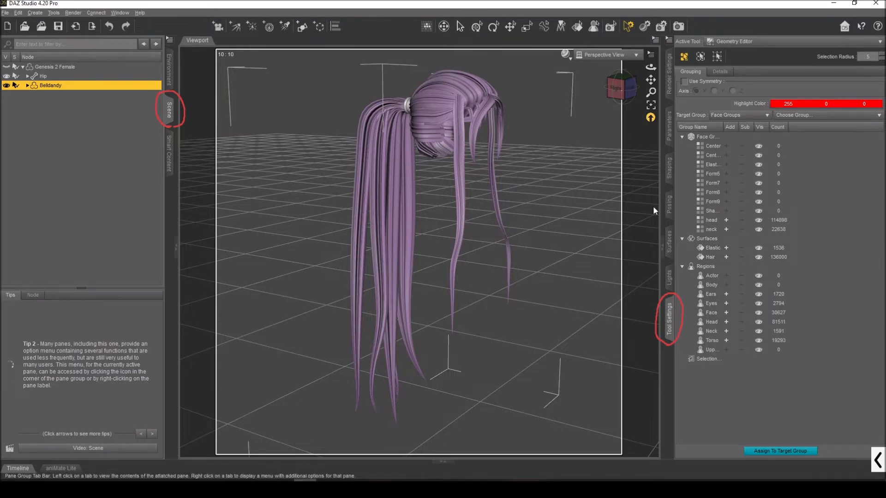
# Step: Outline the hair's list of face groups in red and collapse the annotation tools
pyautogui.click(878, 460)
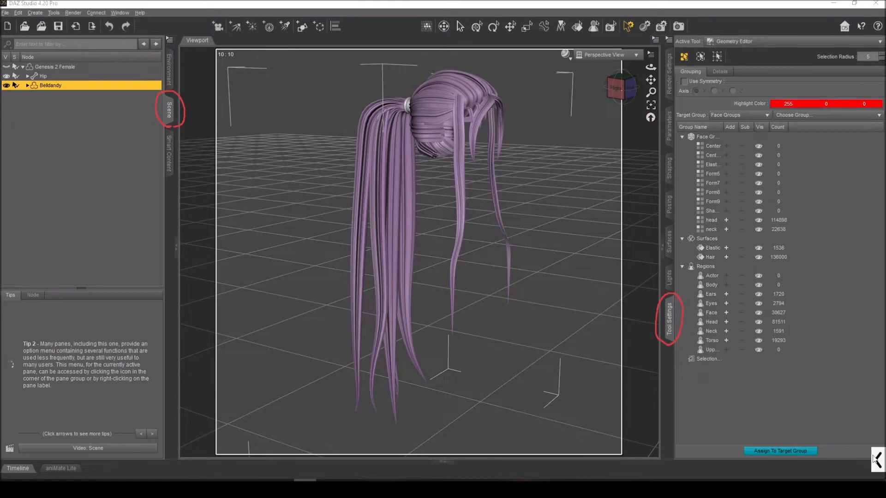
pyautogui.click(531, 460)
pyautogui.moveTo(780, 136)
pyautogui.mouseDown()
pyautogui.moveTo(711, 136)
pyautogui.moveTo(693, 175)
pyautogui.moveTo(694, 238)
pyautogui.moveTo(792, 239)
pyautogui.moveTo(788, 144)
pyautogui.moveTo(778, 138)
pyautogui.mouseUp()
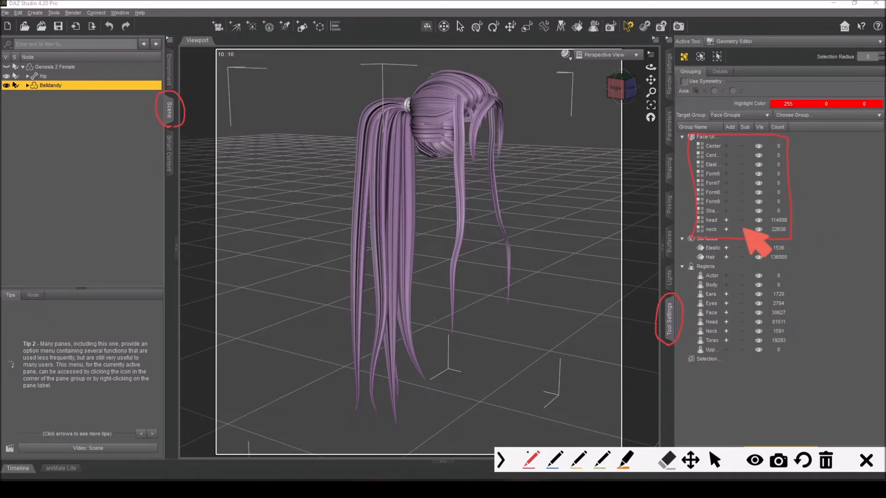
pyautogui.click(500, 461)
# Step: Select the head face group to highlight its part of the hair, and open the Surfaces settings
pyautogui.click(719, 221)
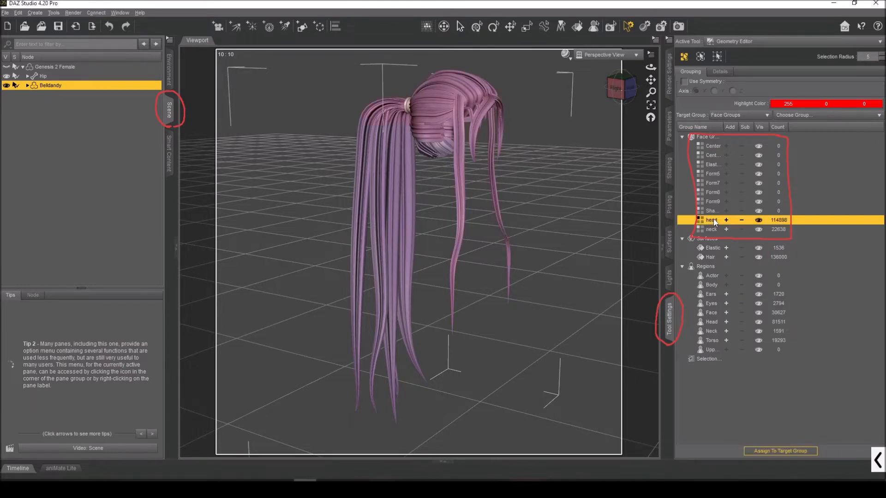
pyautogui.click(622, 88)
pyautogui.moveTo(622, 89)
pyautogui.mouseDown()
pyautogui.moveTo(595, 89)
pyautogui.moveTo(622, 89)
pyautogui.mouseUp()
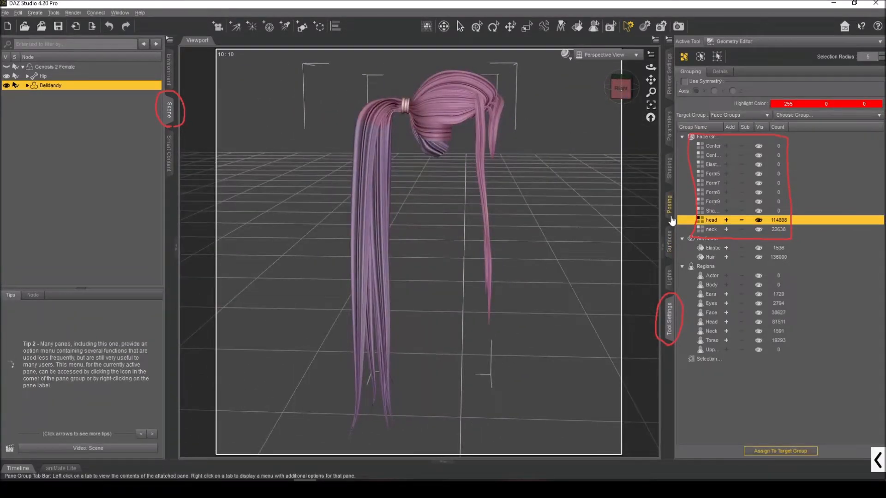
pyautogui.click(670, 239)
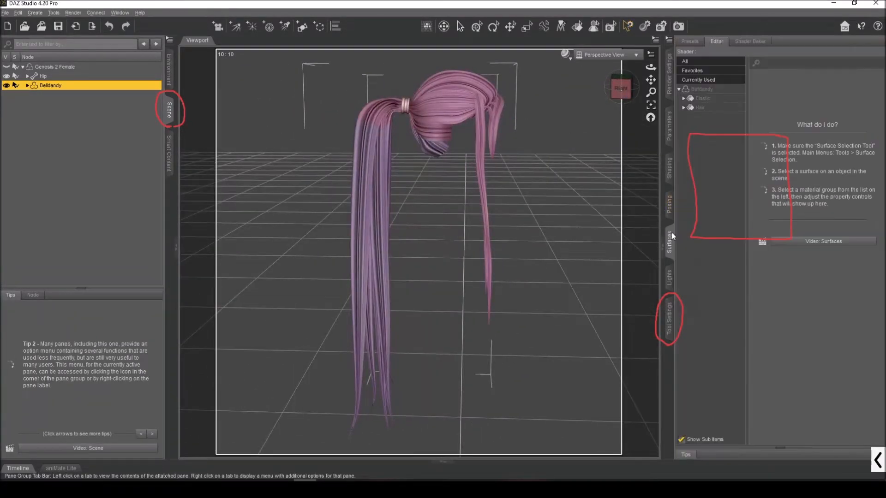
# Step: Remove the Kunzite.png texture from the Diffuse Color of Belldandy's Hair surface by setting it to None
pyautogui.click(700, 107)
pyautogui.click(755, 106)
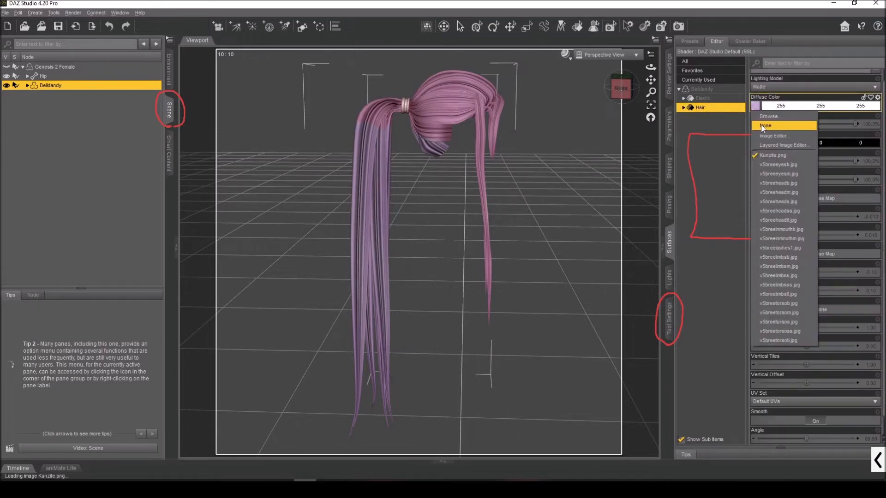
pyautogui.click(765, 125)
pyautogui.moveTo(621, 88); pyautogui.dragTo(628, 94)
# Step: Return to the Geometry Editor's group list and select the neck face group to highlight its part of the hair
pyautogui.click(670, 317)
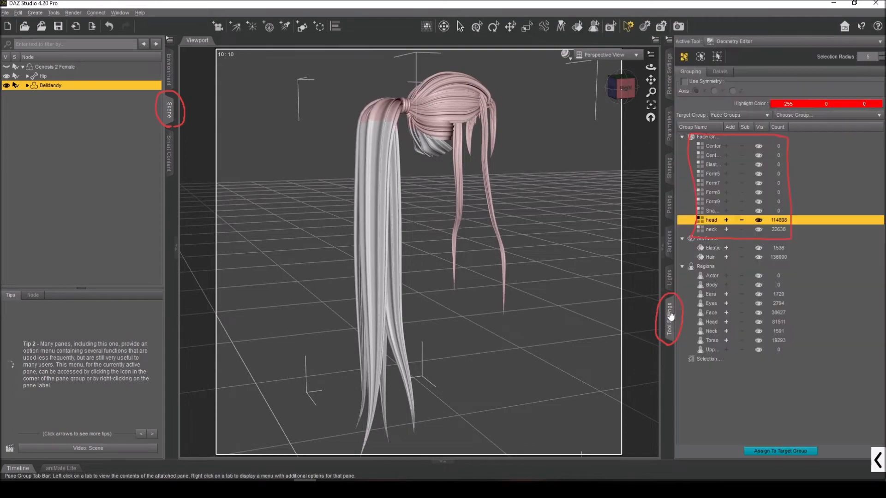
pyautogui.moveTo(620, 88); pyautogui.dragTo(636, 111)
pyautogui.click(713, 229)
# Step: Turn on Show Bones in Belldandy's Display parameters
pyautogui.click(670, 133)
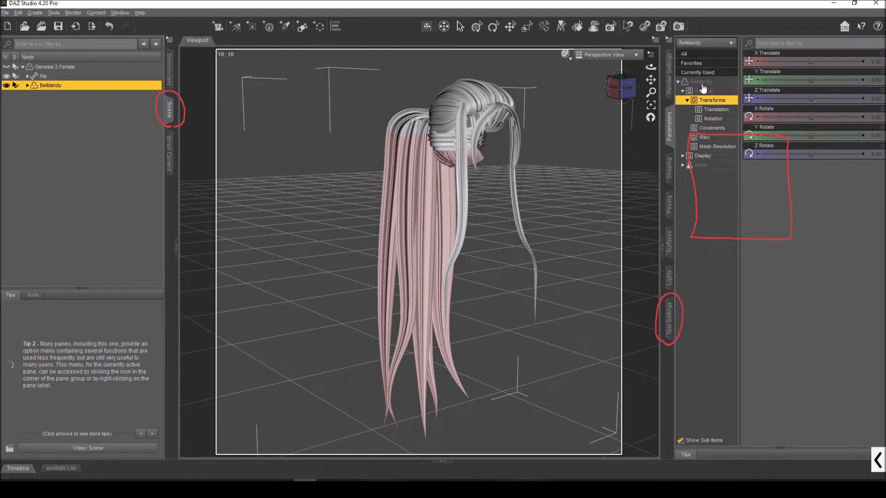
pyautogui.click(705, 157)
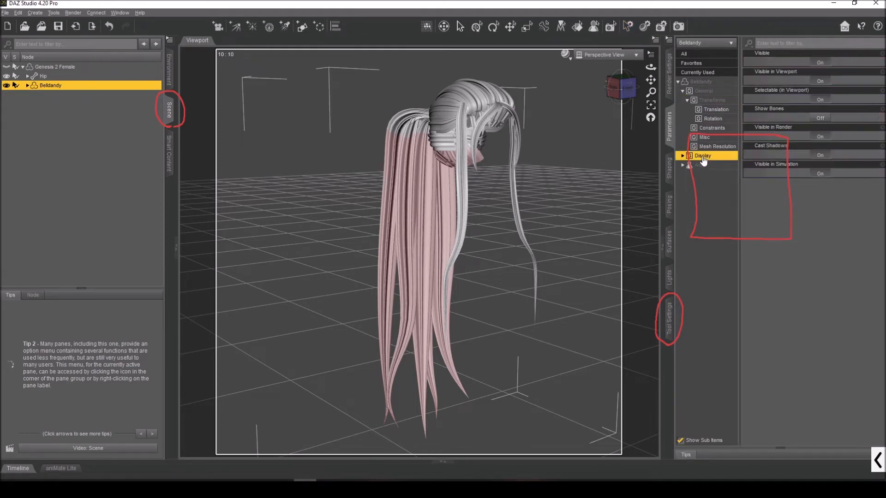
pyautogui.click(823, 119)
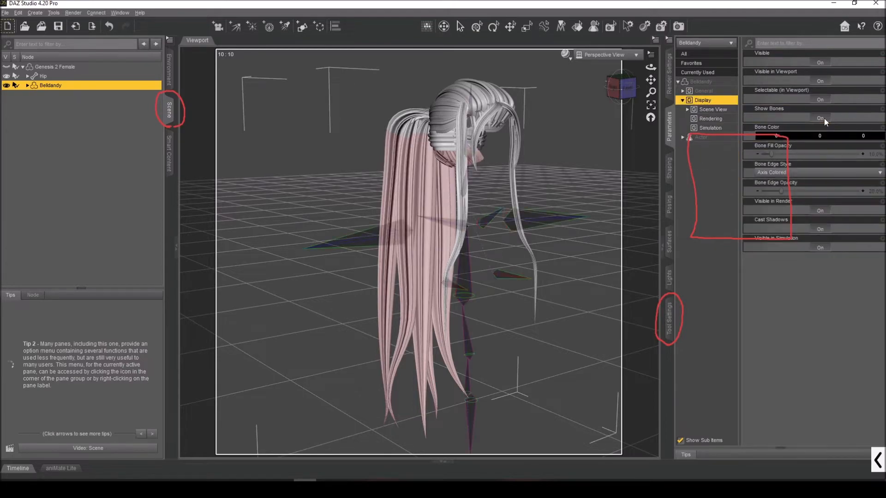
pyautogui.moveTo(629, 95)
pyautogui.mouseDown()
pyautogui.moveTo(579, 109)
pyautogui.moveTo(640, 99)
pyautogui.mouseUp()
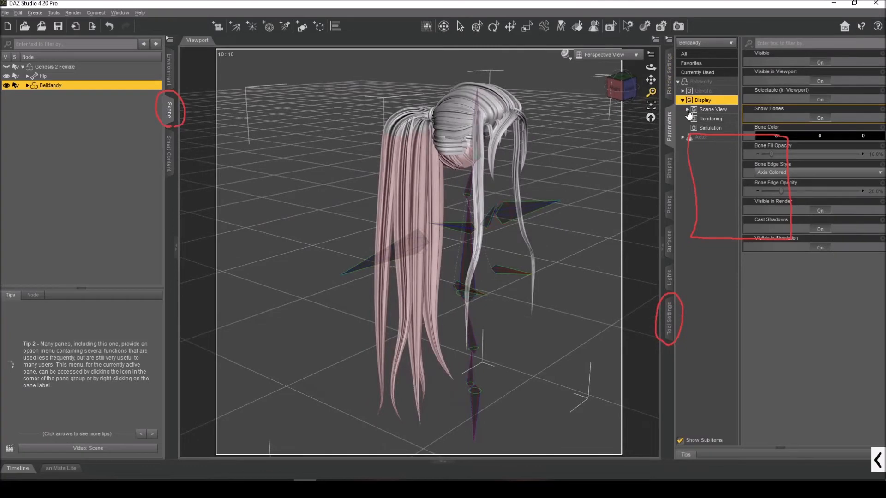
pyautogui.click(670, 241)
pyautogui.moveTo(617, 89); pyautogui.dragTo(595, 83)
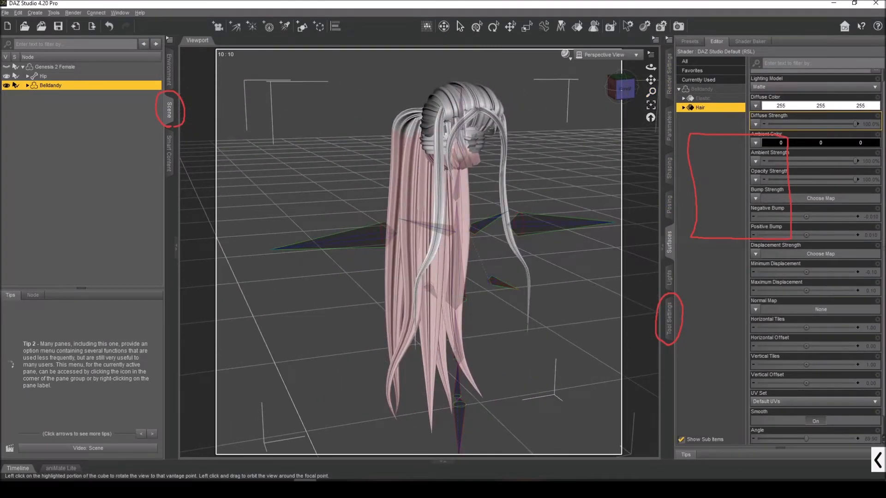
pyautogui.moveTo(616, 89)
pyautogui.mouseDown()
pyautogui.moveTo(641, 100)
pyautogui.moveTo(599, 91)
pyautogui.mouseUp()
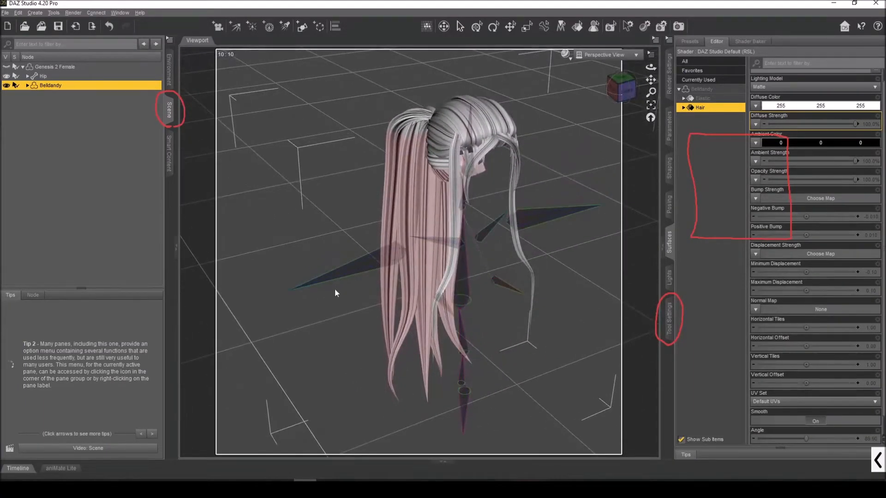
pyautogui.moveTo(621, 104); pyautogui.dragTo(625, 106)
# Step: Expand Belldandy's whole bone hierarchy from the selected node and select the lShldr bone to locate it on the rig
pyautogui.rightClick(62, 90)
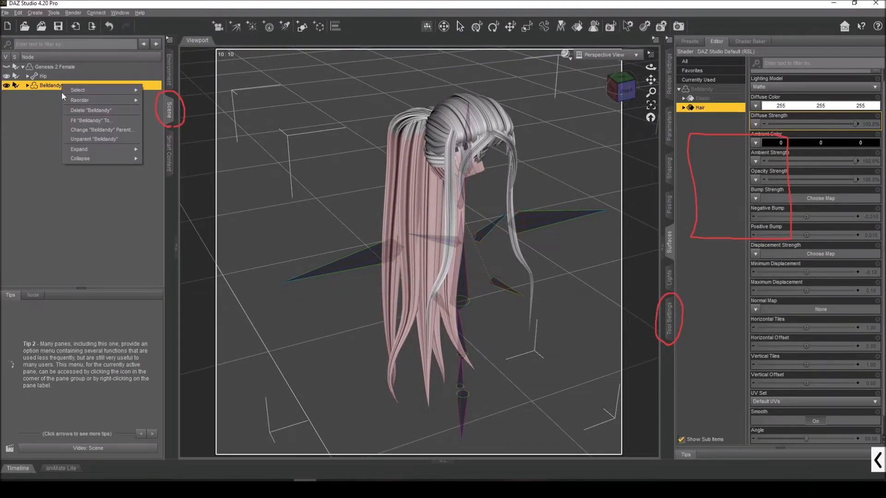
pyautogui.moveTo(92, 149)
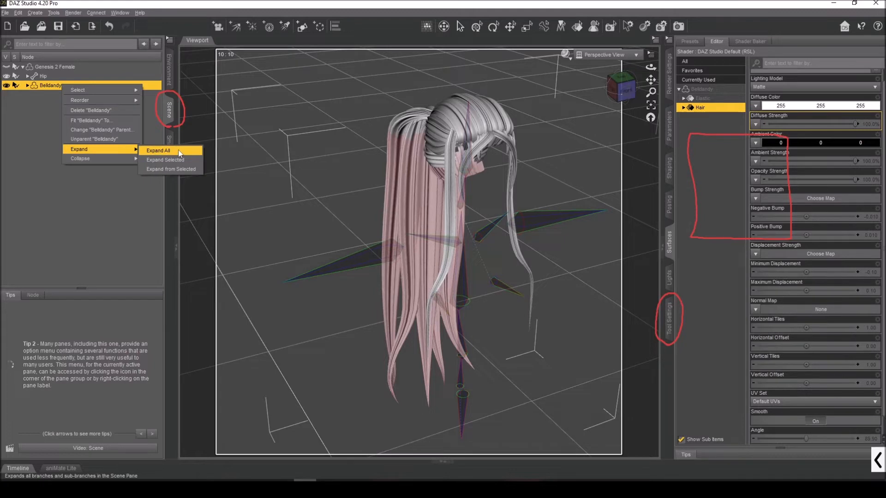
pyautogui.click(181, 169)
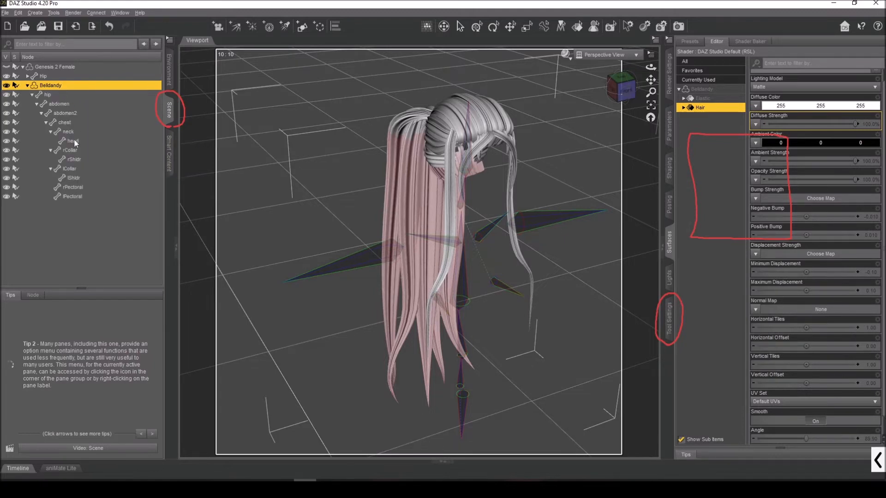
pyautogui.click(73, 178)
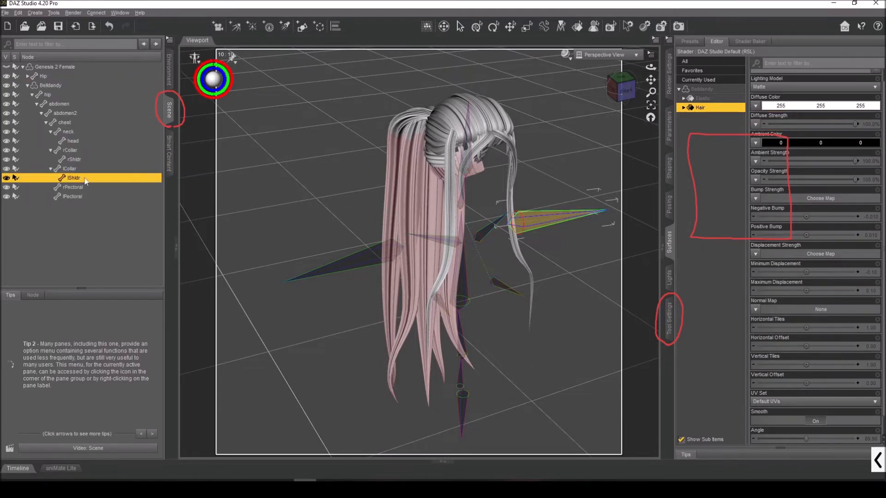
pyautogui.moveTo(622, 87); pyautogui.dragTo(596, 83)
# Step: Select the Belldandy figure and set the active tool to Joint Editor
pyautogui.click(55, 86)
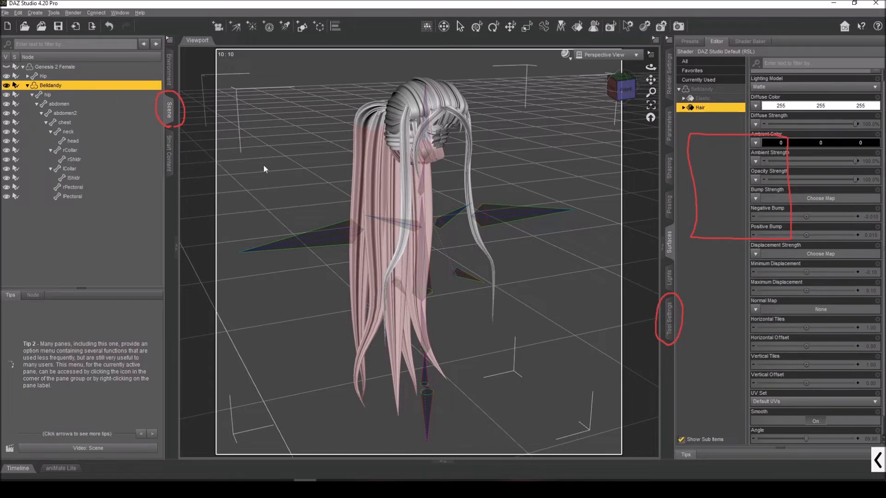
pyautogui.click(669, 319)
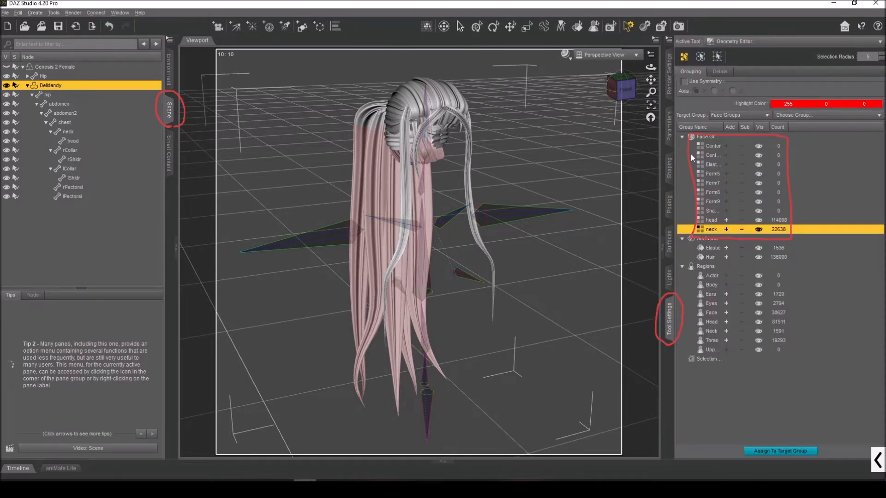
pyautogui.moveTo(627, 93); pyautogui.dragTo(651, 100)
pyautogui.click(725, 43)
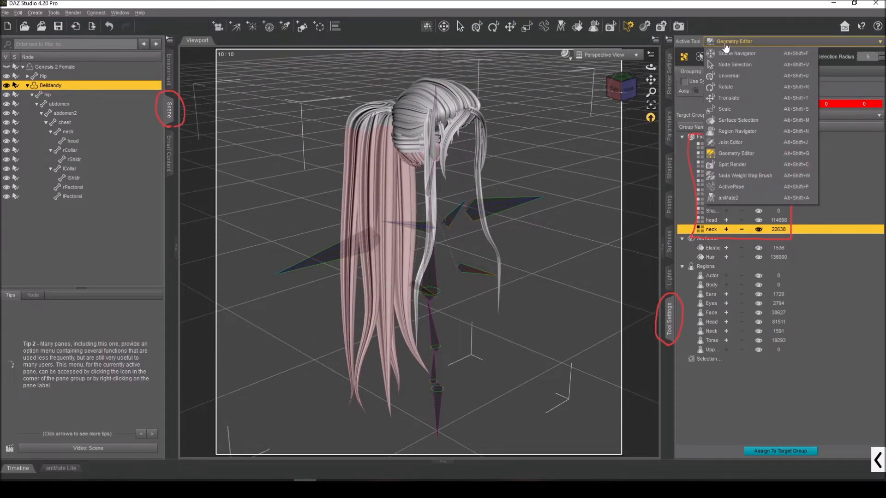
pyautogui.click(734, 142)
pyautogui.moveTo(615, 89); pyautogui.dragTo(600, 88)
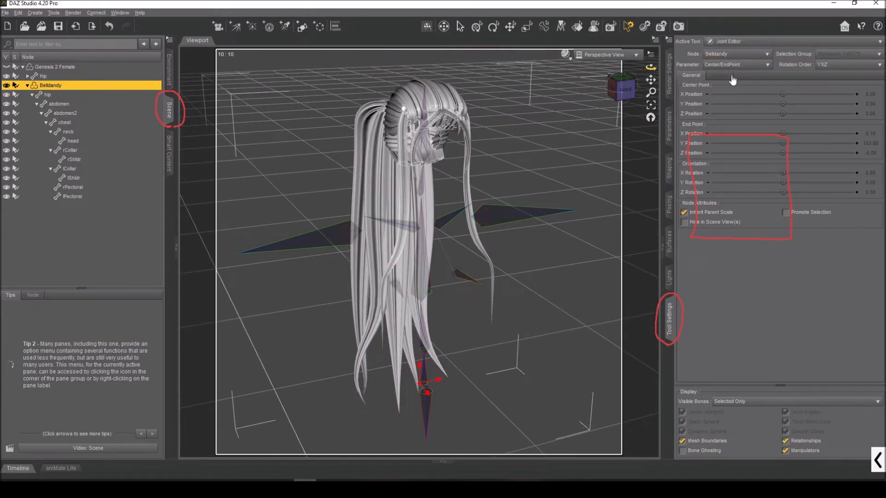
pyautogui.moveTo(612, 86)
pyautogui.mouseDown()
pyautogui.moveTo(627, 85)
pyautogui.moveTo(579, 87)
pyautogui.moveTo(619, 103)
pyautogui.moveTo(635, 64)
pyautogui.moveTo(619, 74)
pyautogui.moveTo(654, 85)
pyautogui.moveTo(622, 92)
pyautogui.mouseUp()
# Step: Delete the lPectoral and rPectoral bones from Belldandy's rig
pyautogui.click(67, 197)
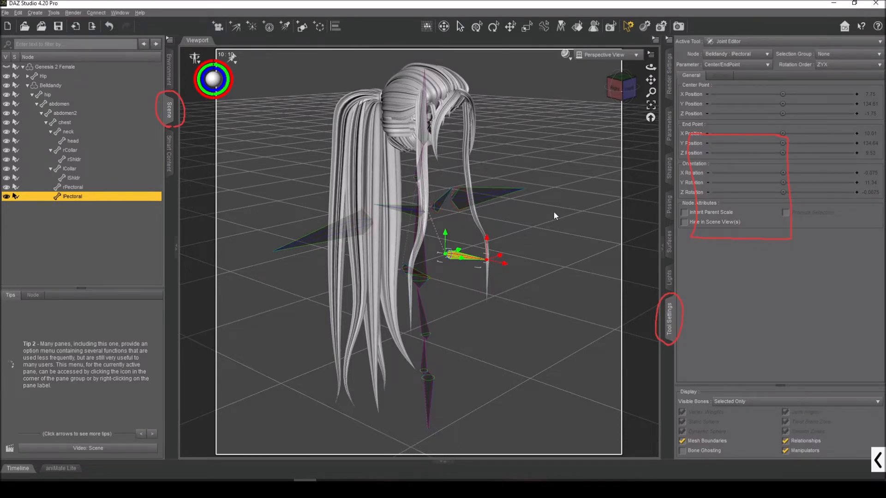
pyautogui.rightClick(540, 187)
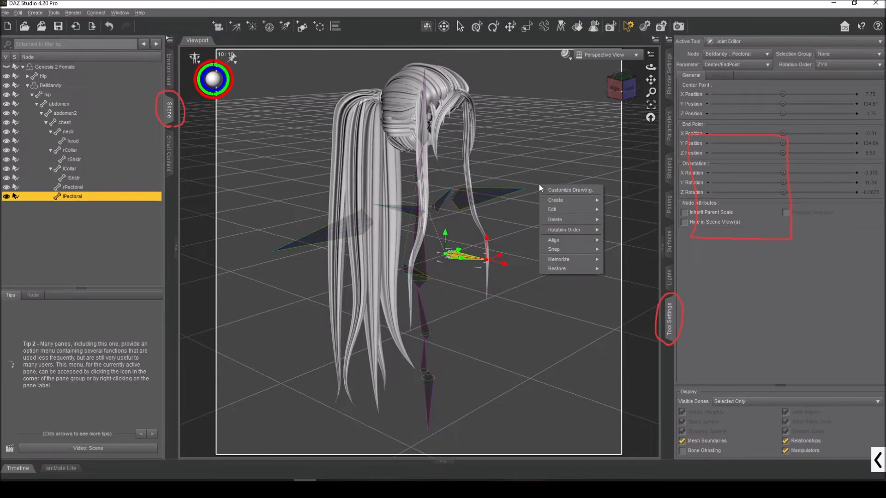
pyautogui.rightClick(529, 174)
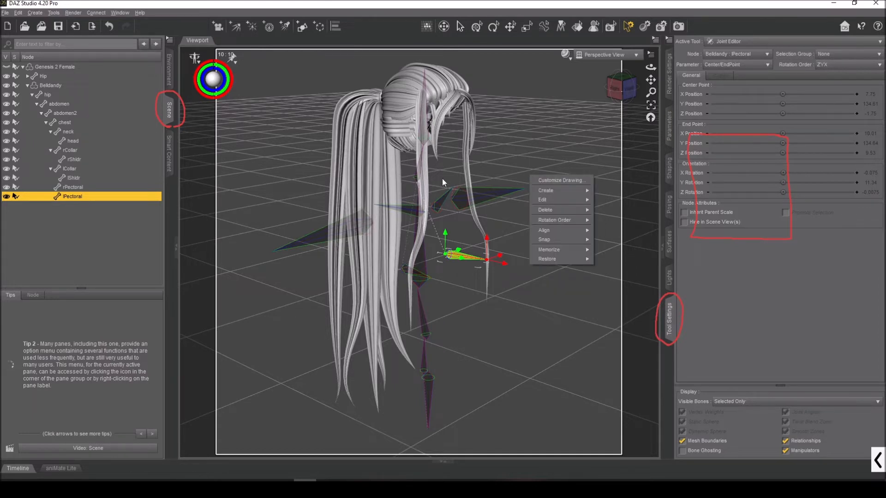
pyautogui.moveTo(553, 210)
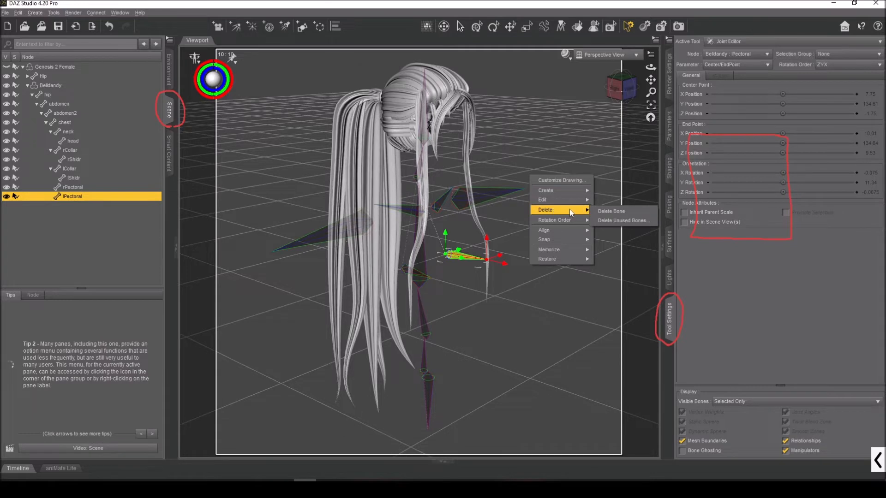
pyautogui.click(612, 211)
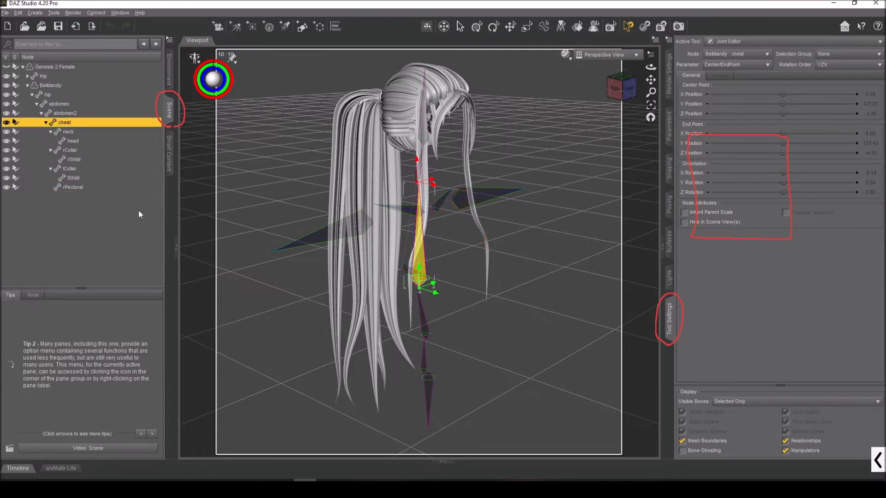
pyautogui.click(85, 185)
pyautogui.rightClick(549, 178)
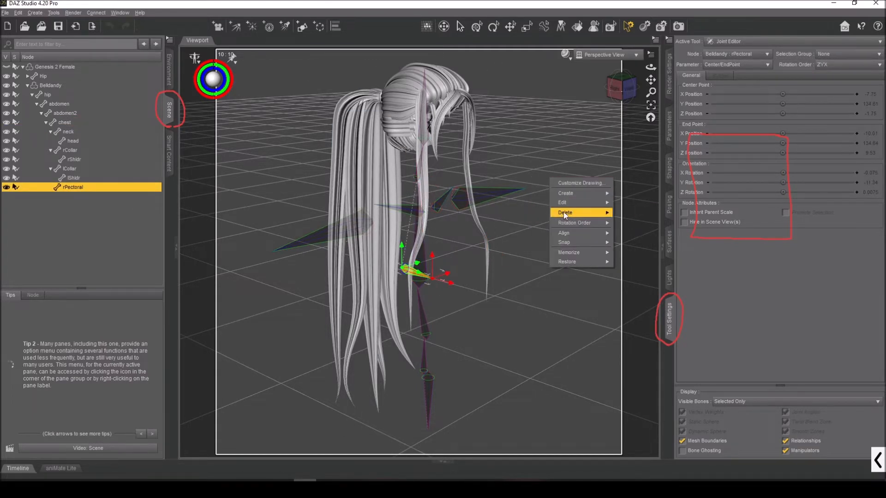
pyautogui.moveTo(597, 212)
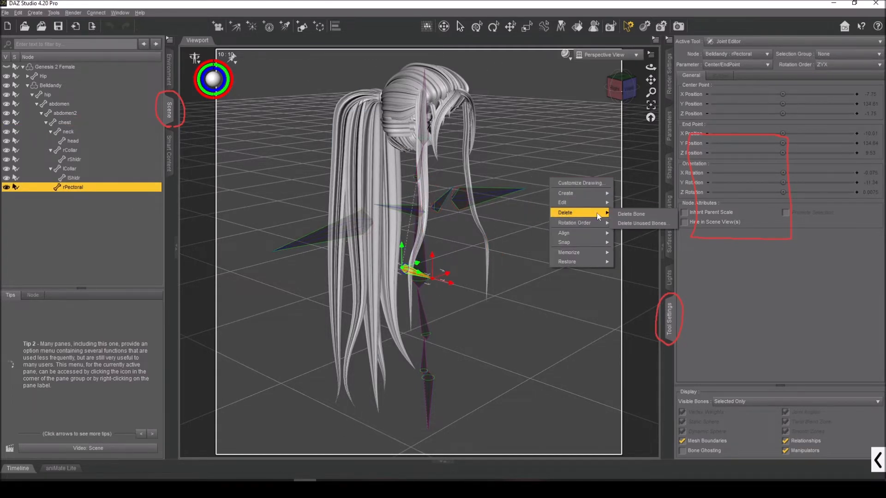
pyautogui.click(631, 214)
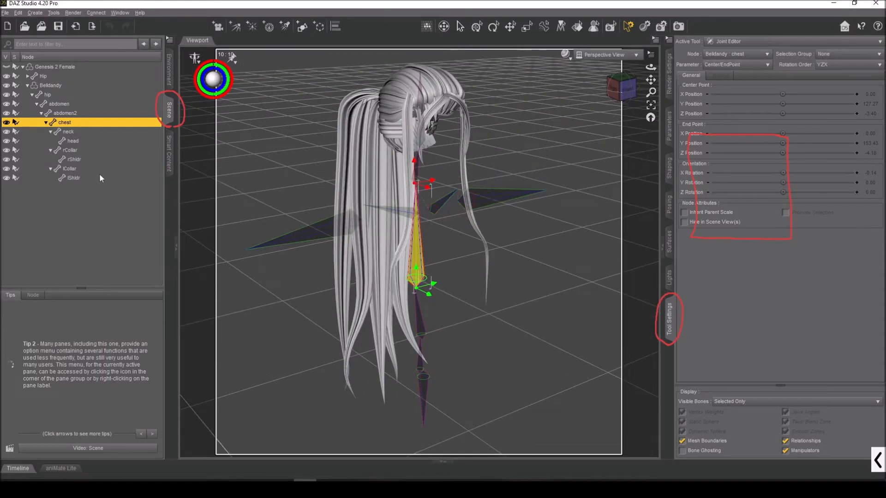
# Step: Delete the lShldr bone and its parent lCollar bone from Belldandy's rig
pyautogui.click(102, 177)
pyautogui.rightClick(550, 250)
pyautogui.moveTo(595, 281)
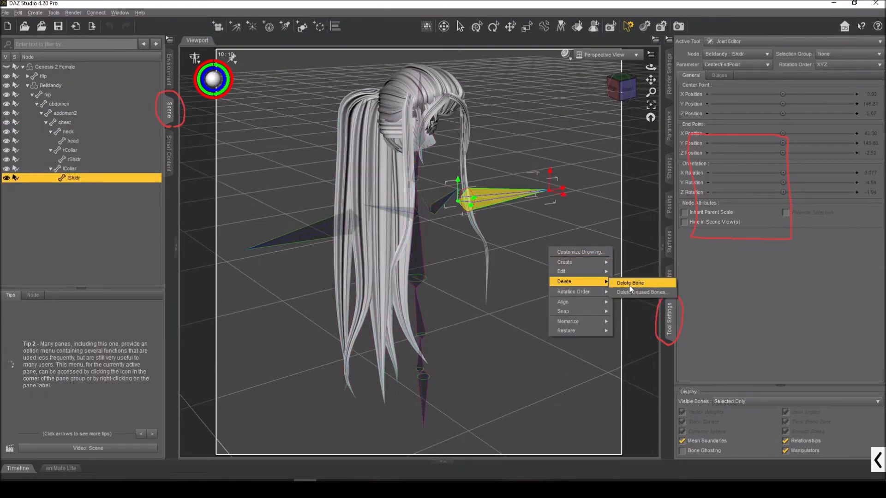
pyautogui.click(621, 285)
pyautogui.rightClick(551, 255)
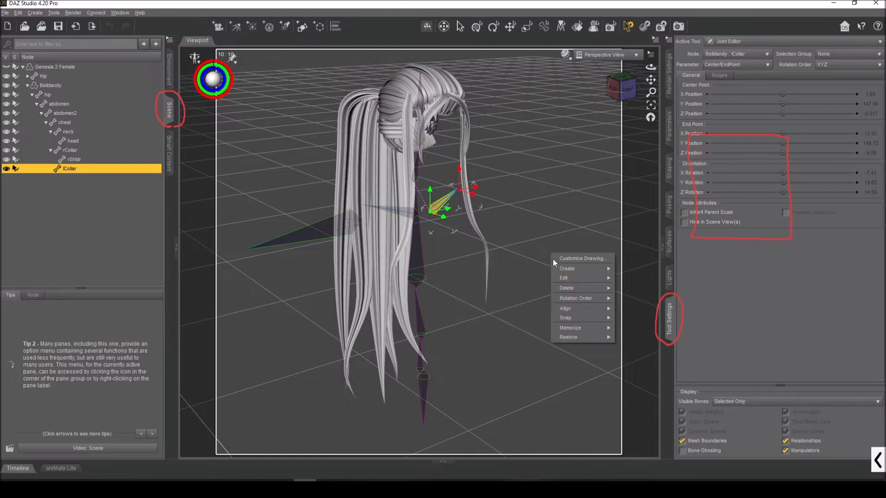
pyautogui.moveTo(579, 289)
pyautogui.click(640, 292)
# Step: Delete the rShldr bone and its parent rCollar bone from Belldandy's rig
pyautogui.click(66, 157)
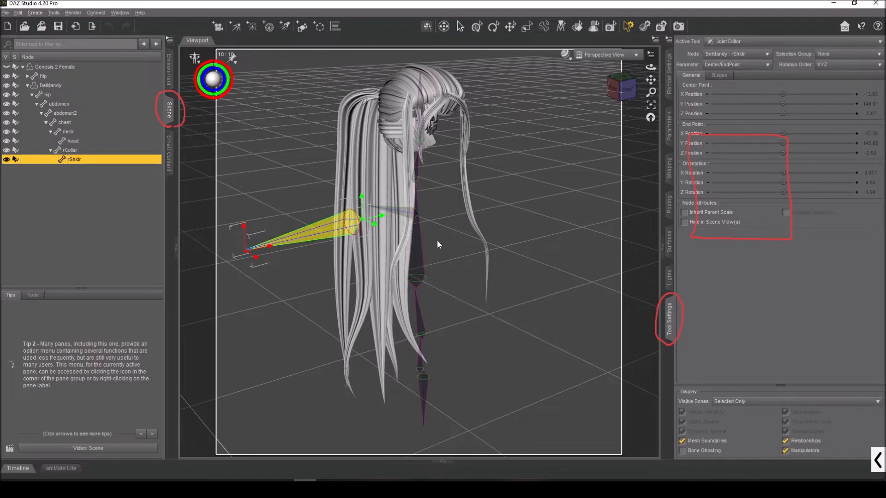
pyautogui.rightClick(526, 236)
pyautogui.moveTo(583, 273)
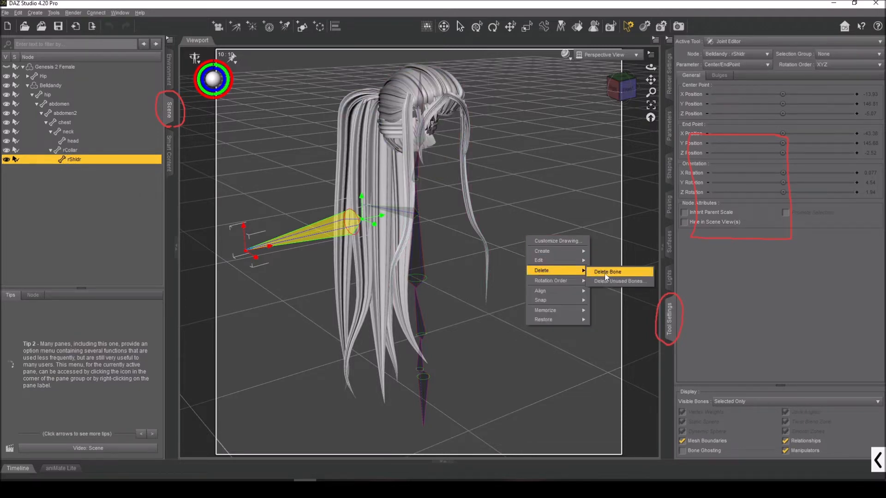
pyautogui.click(605, 276)
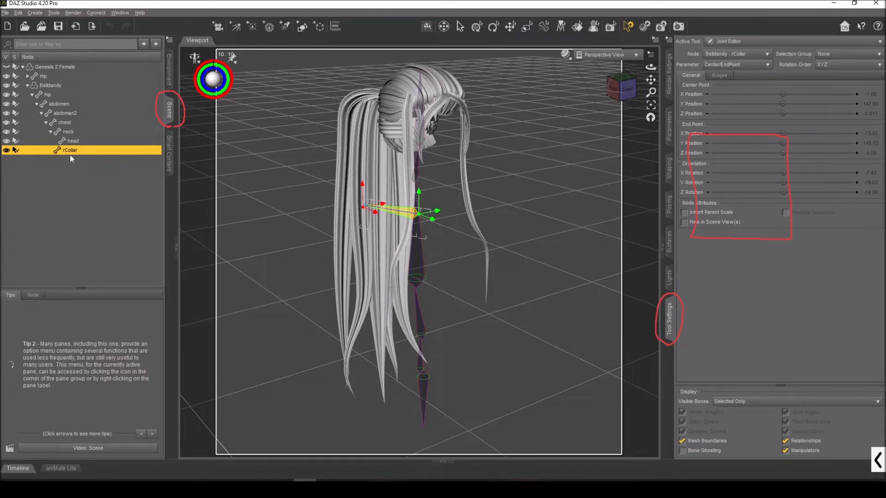
pyautogui.rightClick(504, 217)
pyautogui.moveTo(530, 256)
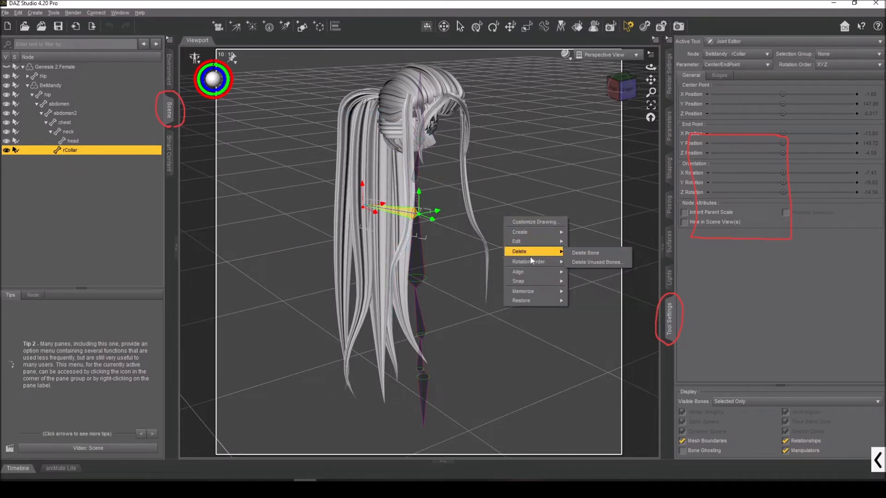
pyautogui.click(577, 257)
# Step: Select Belldandy's hip, abdomen2, chest, neck and head bones in turn to examine each joint and the hair assigned to it
pyautogui.moveTo(622, 89); pyautogui.dragTo(575, 109)
pyautogui.click(48, 95)
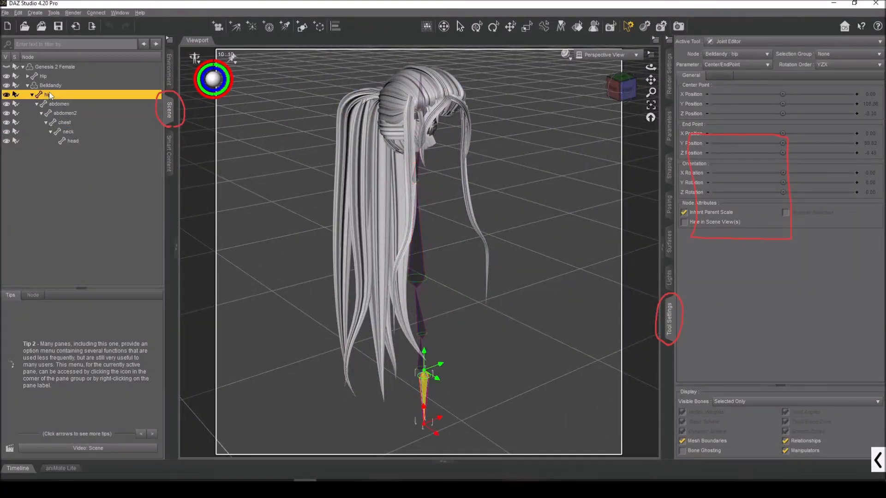
pyautogui.click(59, 114)
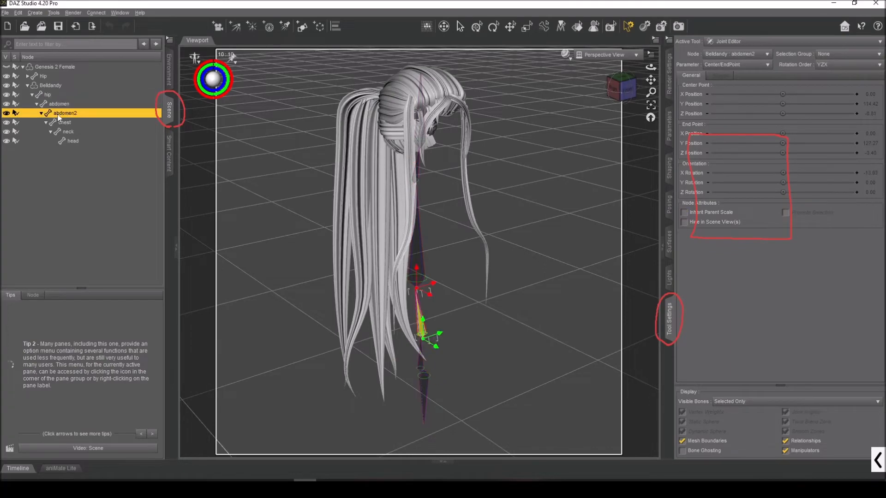
pyautogui.click(64, 123)
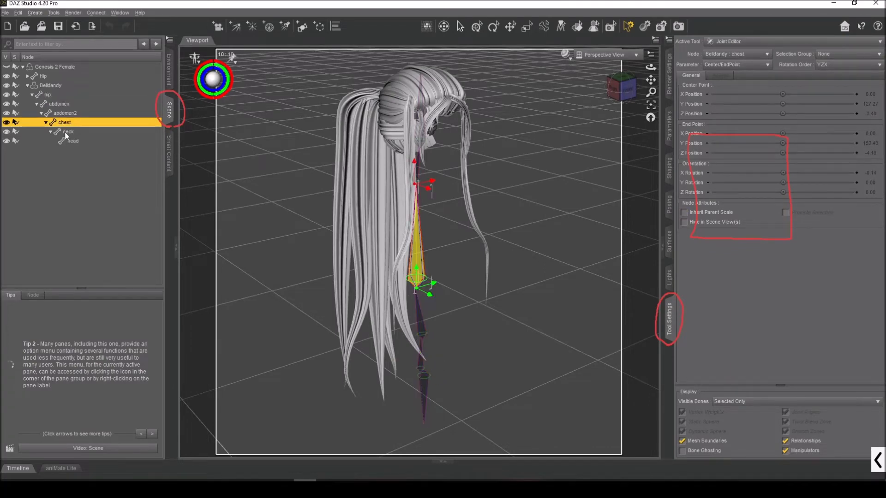
pyautogui.click(68, 132)
pyautogui.click(75, 141)
pyautogui.moveTo(620, 89); pyautogui.dragTo(681, 113)
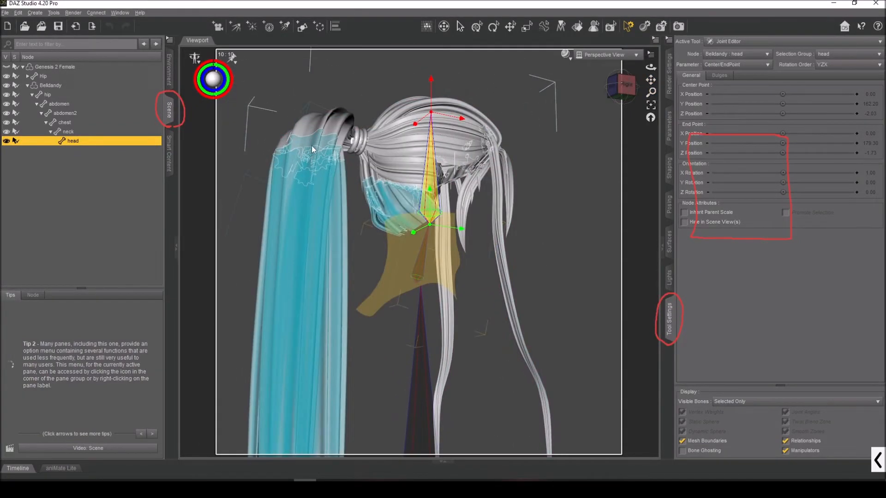
pyautogui.moveTo(623, 86)
pyautogui.mouseDown()
pyautogui.moveTo(605, 97)
pyautogui.moveTo(635, 76)
pyautogui.mouseUp()
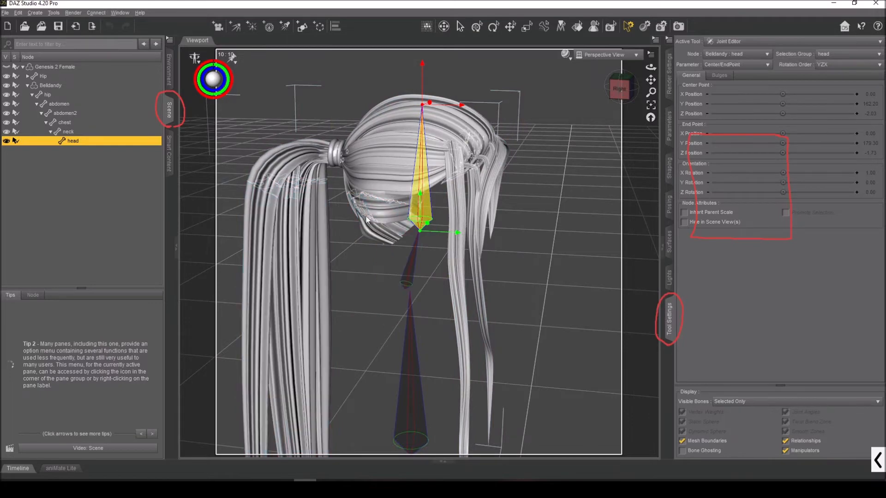
# Step: Select the Belldandy hair figure and switch the active tool from Joint Editor to Geometry Editor
pyautogui.moveTo(621, 89)
pyautogui.mouseDown()
pyautogui.moveTo(574, 80)
pyautogui.moveTo(622, 90)
pyautogui.moveTo(636, 111)
pyautogui.moveTo(618, 102)
pyautogui.mouseUp()
pyautogui.scroll(-4, 635, 110)
pyautogui.scroll(-3, 636, 111)
pyautogui.scroll(3, 618, 102)
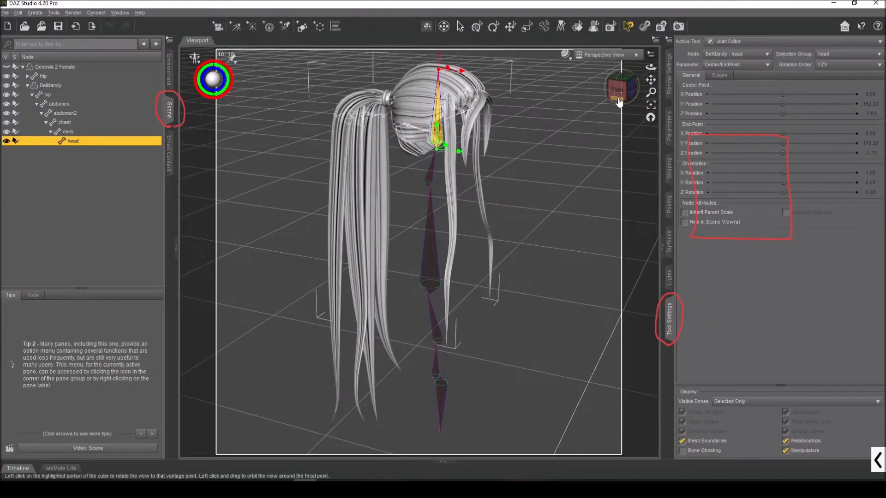
pyautogui.moveTo(620, 95); pyautogui.dragTo(634, 90)
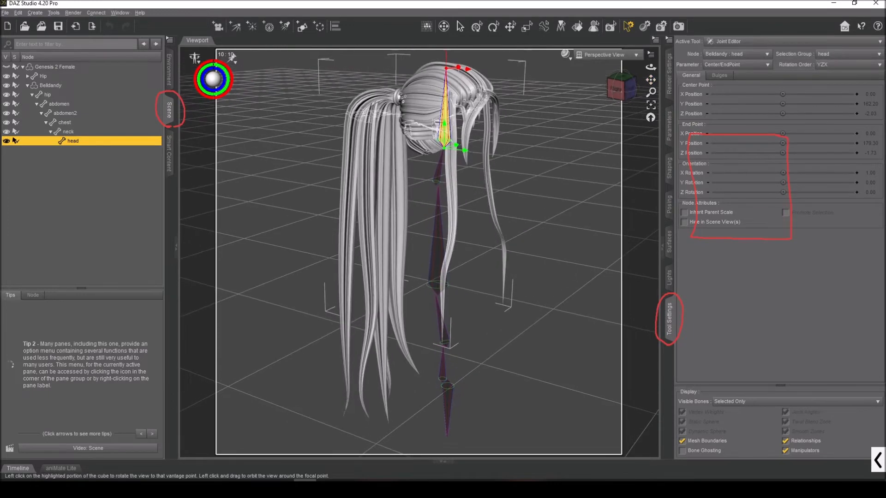
pyautogui.click(50, 85)
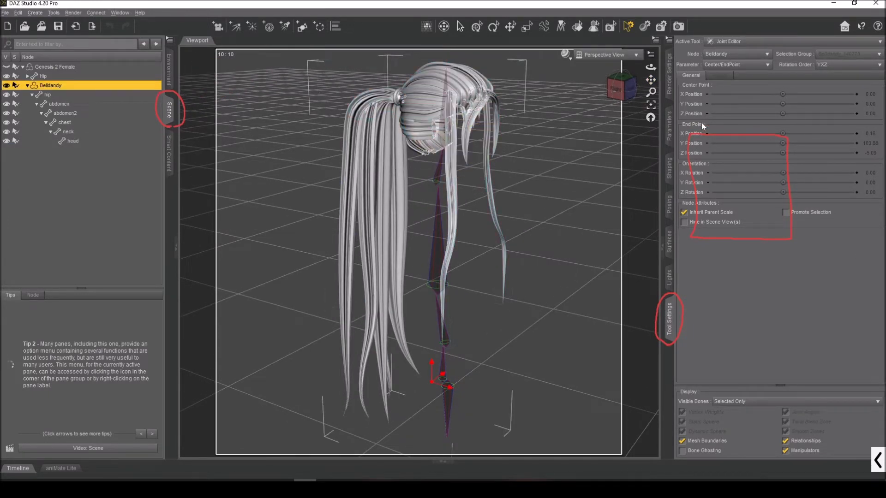
pyautogui.click(748, 43)
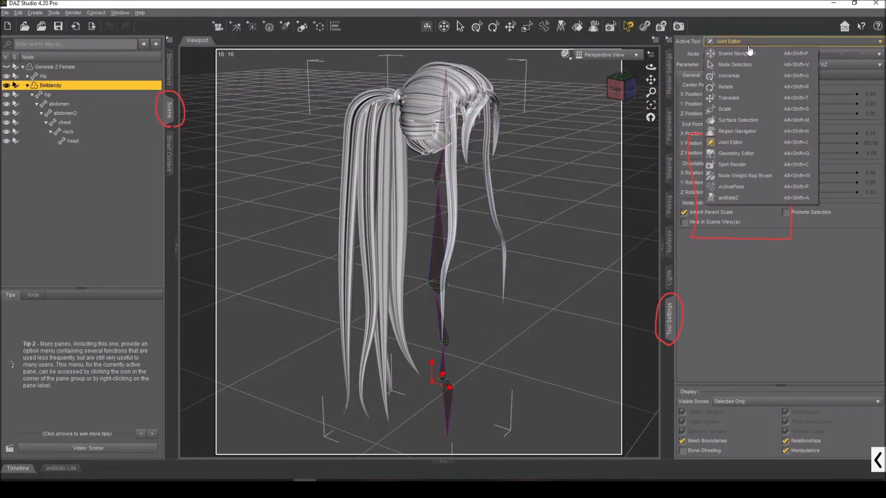
pyautogui.click(736, 155)
# Step: Examine Belldandy's ponytail and long front bangs from several angles and close up around the face
pyautogui.moveTo(623, 87)
pyautogui.mouseDown()
pyautogui.moveTo(637, 89)
pyautogui.moveTo(625, 88)
pyautogui.mouseUp()
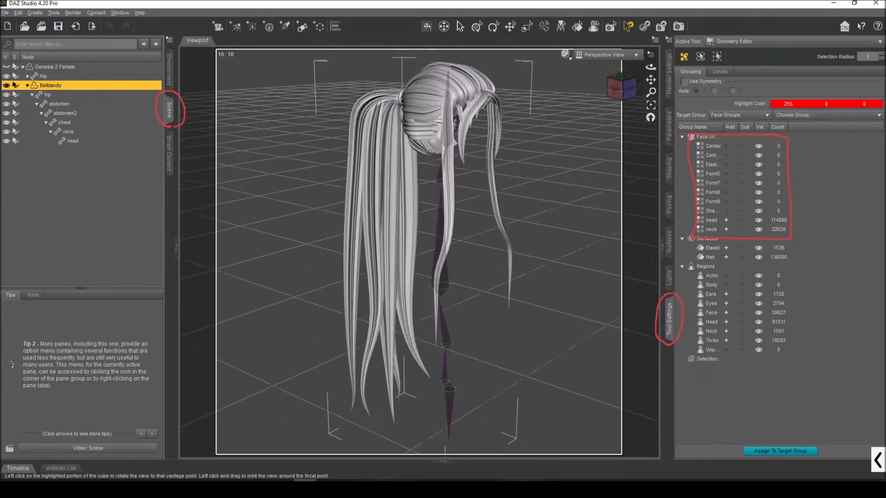
pyautogui.click(620, 90)
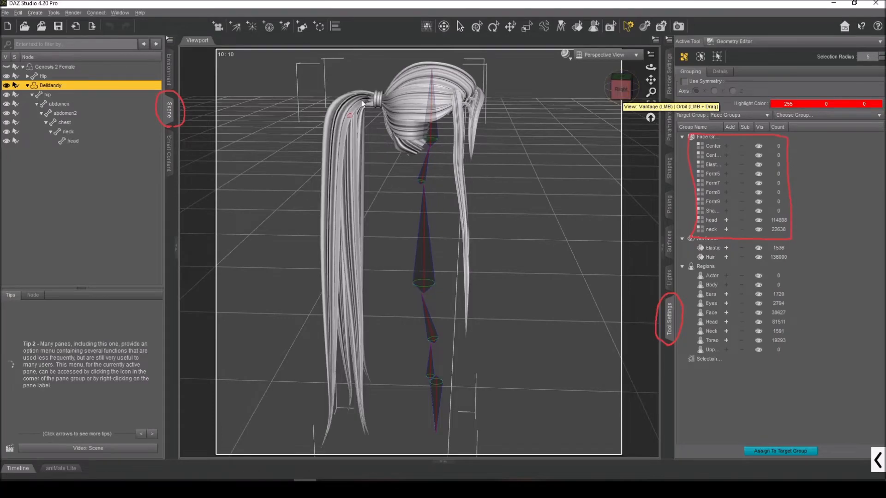
pyautogui.click(620, 89)
pyautogui.moveTo(619, 89); pyautogui.dragTo(446, 60)
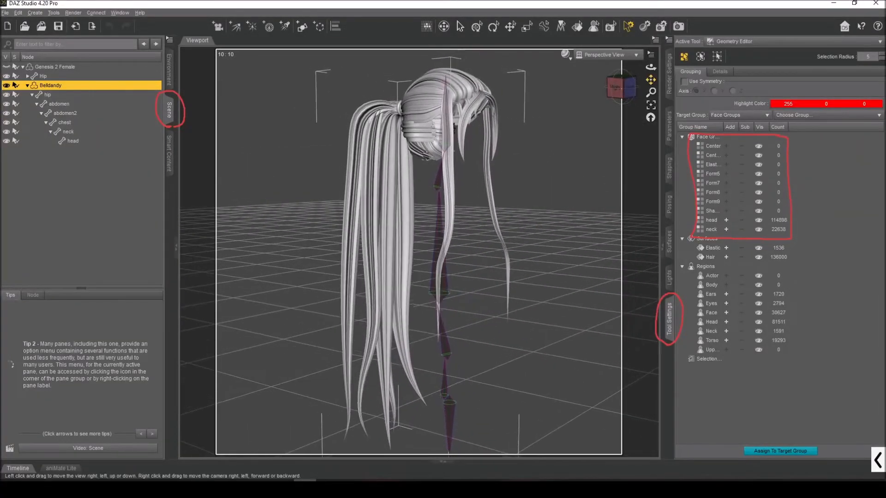
pyautogui.moveTo(651, 80); pyautogui.dragTo(652, 59, button='right')
pyautogui.moveTo(616, 87); pyautogui.dragTo(631, 87)
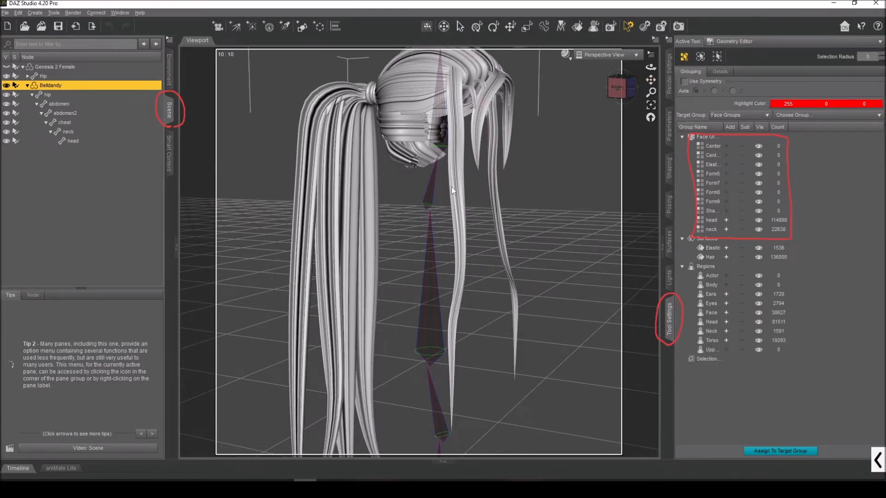
pyautogui.moveTo(619, 94); pyautogui.dragTo(595, 116)
pyautogui.moveTo(651, 80); pyautogui.dragTo(646, 46, button='right')
pyautogui.moveTo(618, 89); pyautogui.dragTo(610, 83)
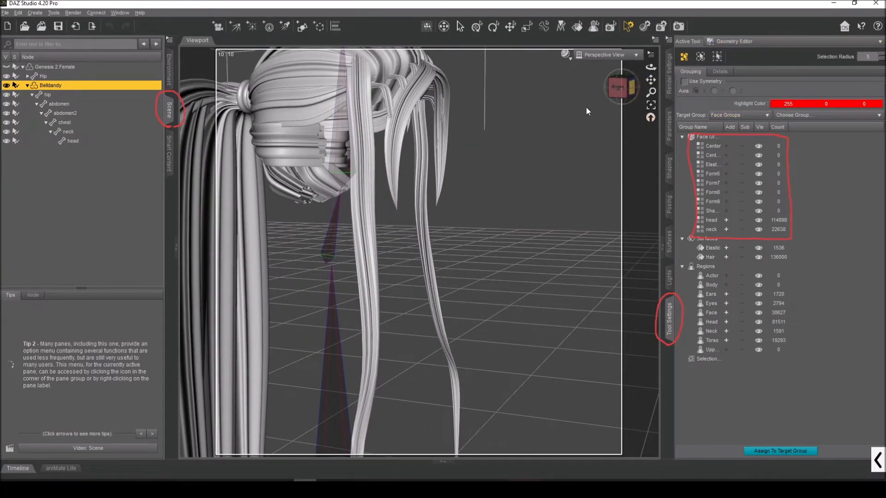
# Step: Try Drag Selection on the faces of the left bang and change the selection mode to Marquee Selection
pyautogui.rightClick(499, 116)
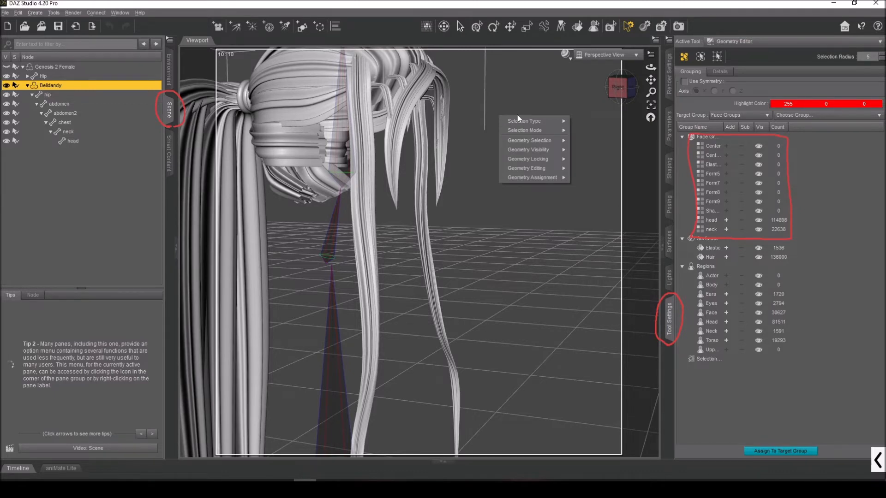
pyautogui.moveTo(525, 131)
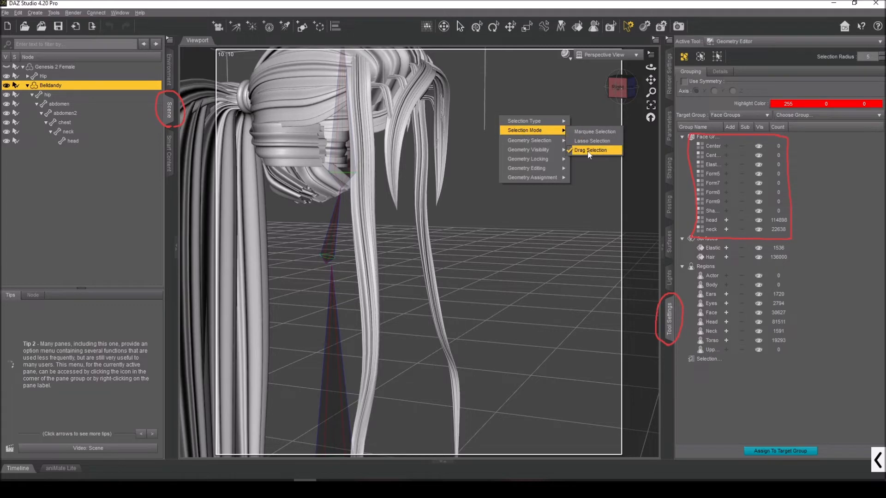
pyautogui.click(420, 197)
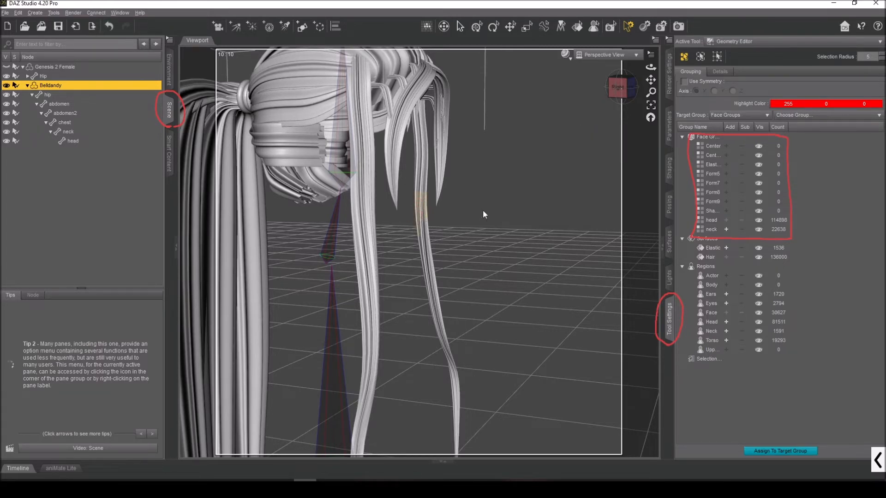
pyautogui.rightClick(520, 146)
pyautogui.moveTo(534, 159)
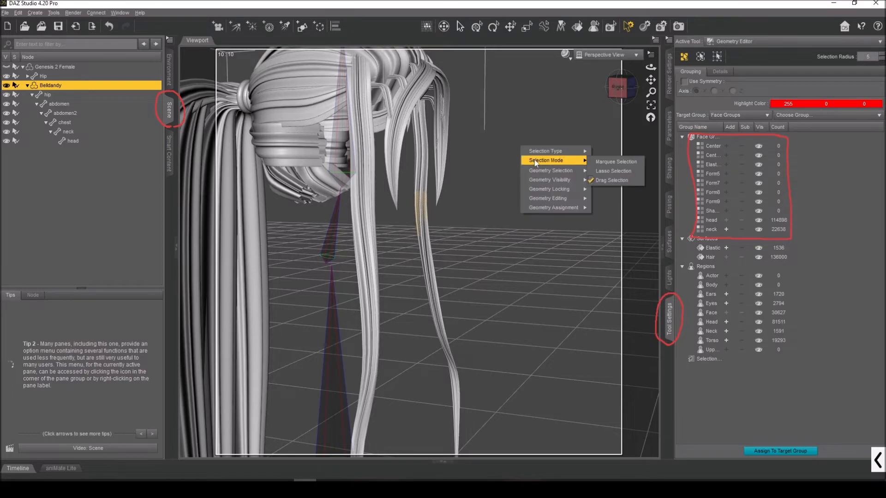
pyautogui.click(608, 162)
# Step: Marquee-select the faces of the upper section of the left bang and check the selection from several angles
pyautogui.scroll(3, 417, 155)
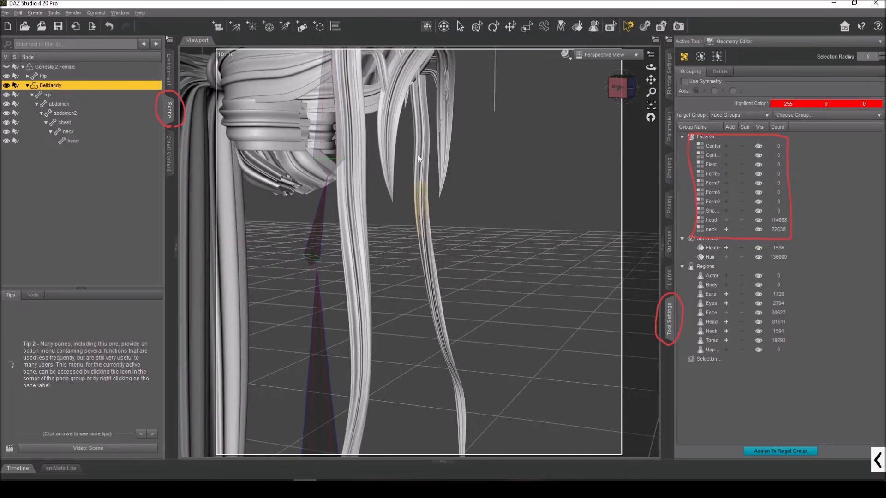
pyautogui.rightClick(405, 123)
pyautogui.click(405, 123)
pyautogui.moveTo(433, 232); pyautogui.dragTo(433, 232)
pyautogui.moveTo(630, 89); pyautogui.dragTo(687, 83)
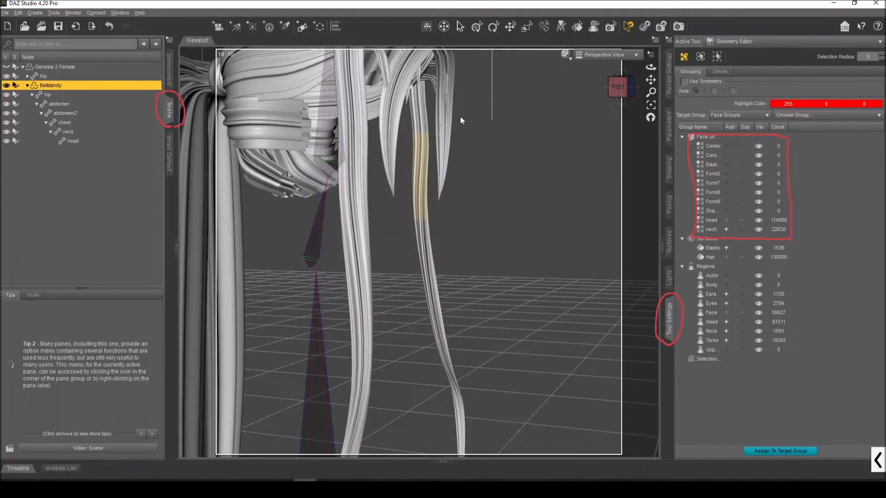
pyautogui.moveTo(651, 80); pyautogui.dragTo(639, 152)
pyautogui.scroll(4, 651, 82)
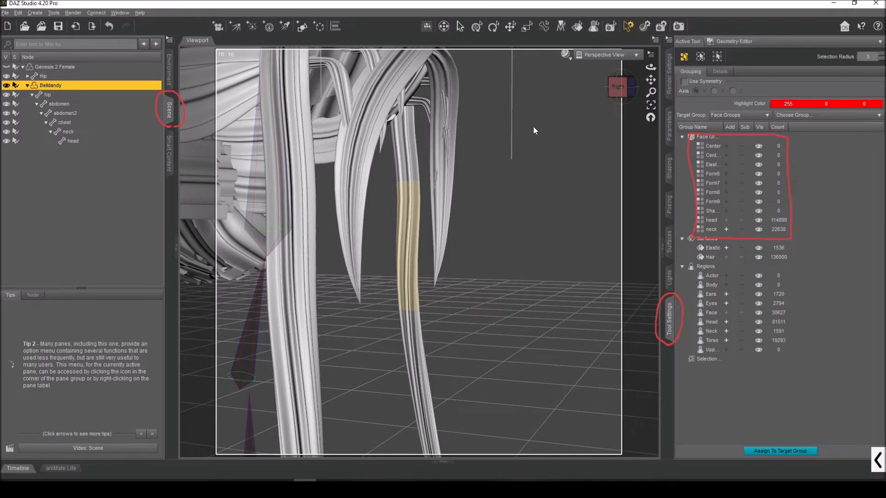
pyautogui.keyDown('ctrl'); pyautogui.moveTo(421, 200); pyautogui.dragTo(421, 201); pyautogui.keyUp('ctrl')
pyautogui.moveTo(625, 95); pyautogui.dragTo(574, 102)
pyautogui.click(622, 90)
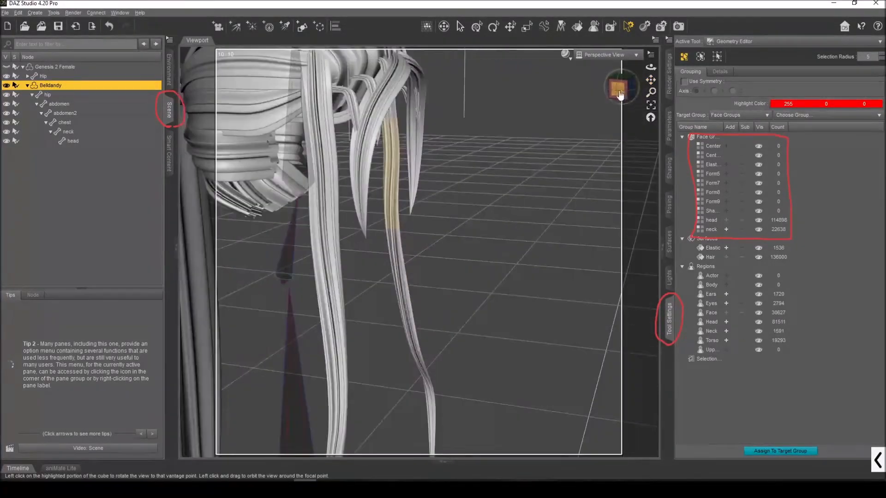
pyautogui.moveTo(651, 82); pyautogui.dragTo(646, 127)
pyautogui.moveTo(625, 92); pyautogui.dragTo(662, 52)
pyautogui.moveTo(624, 88); pyautogui.dragTo(650, 67)
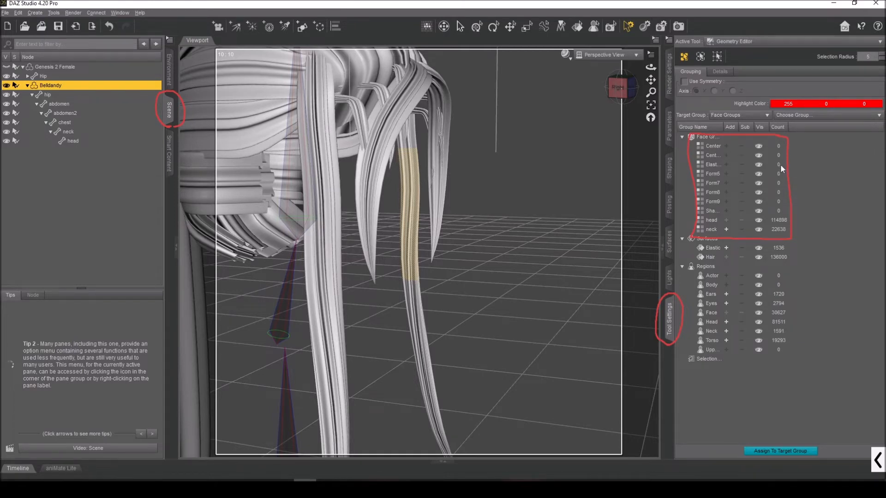
# Step: Assign the selected faces to the empty Center face group and rename that group Left_Bang_01
pyautogui.moveTo(723, 128); pyautogui.dragTo(742, 128)
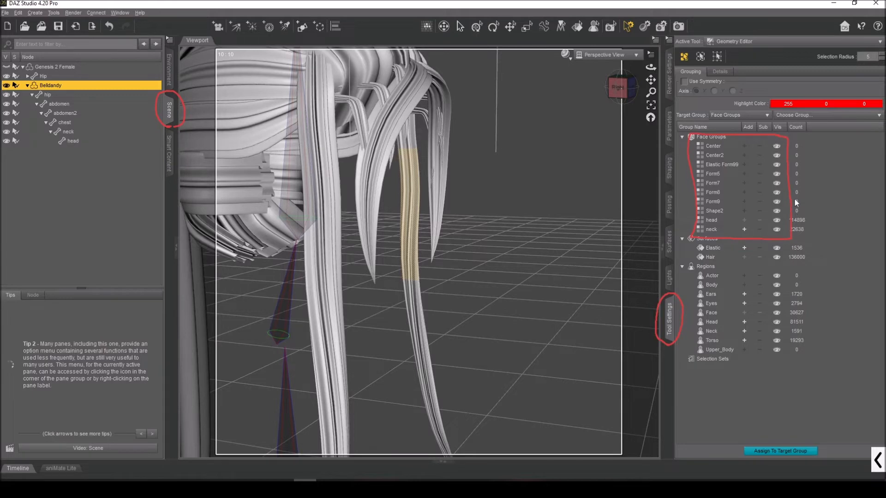
pyautogui.click(715, 145)
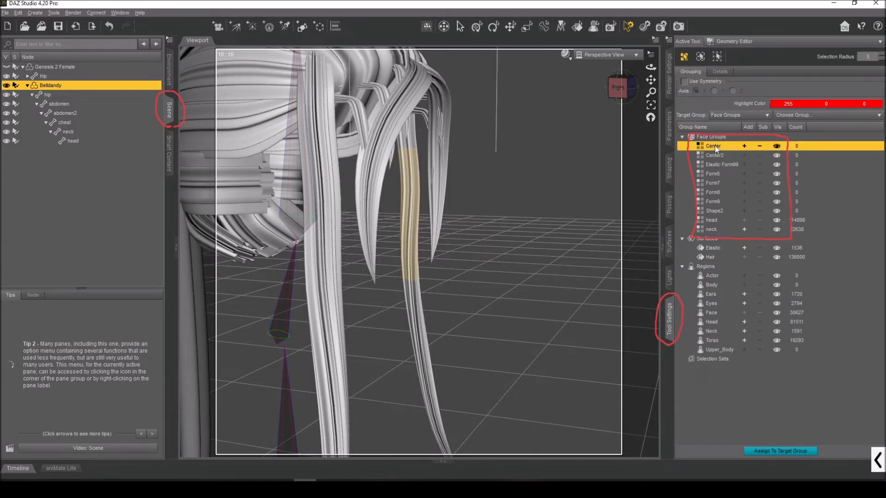
pyautogui.rightClick(715, 146)
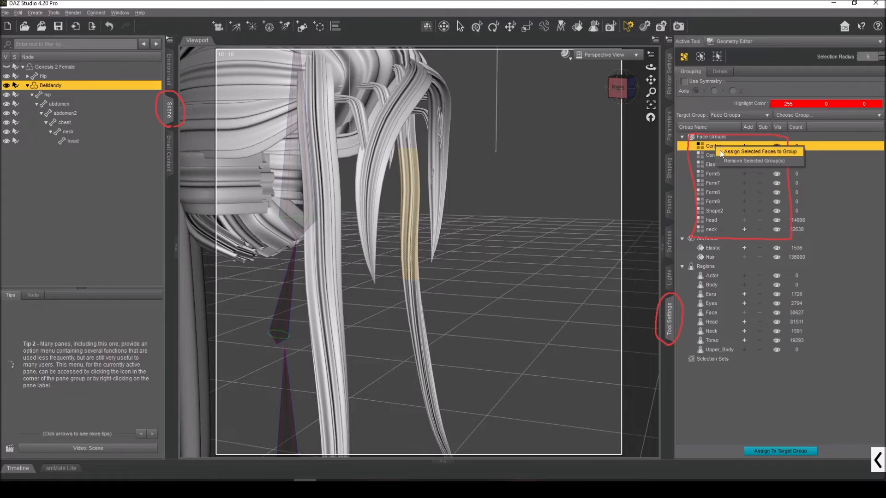
pyautogui.click(720, 151)
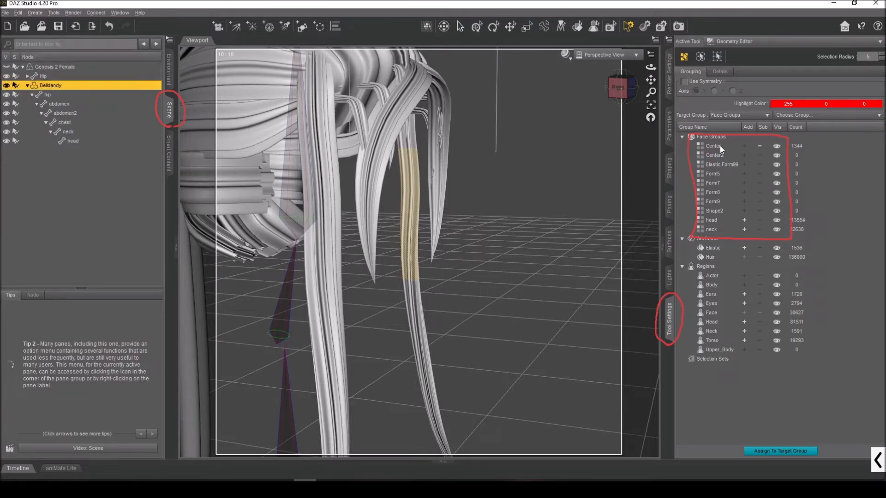
pyautogui.doubleClick(720, 145)
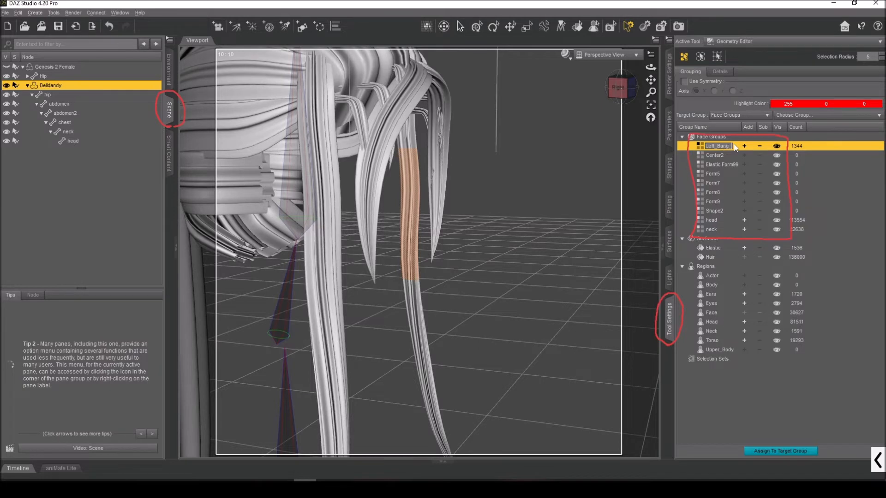
pyautogui.press('Return')
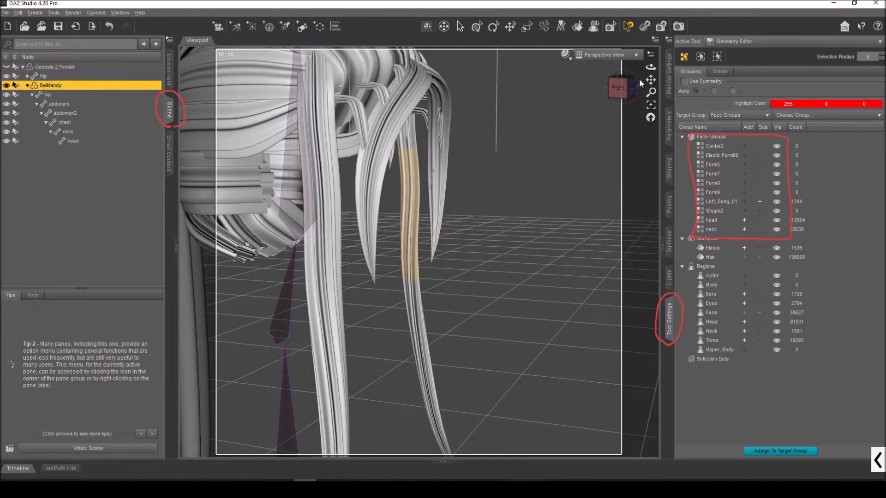
# Step: Hide the Left_Bang_01 face group and marquee-select the section of the left bang directly below it
pyautogui.moveTo(650, 80); pyautogui.dragTo(649, 79)
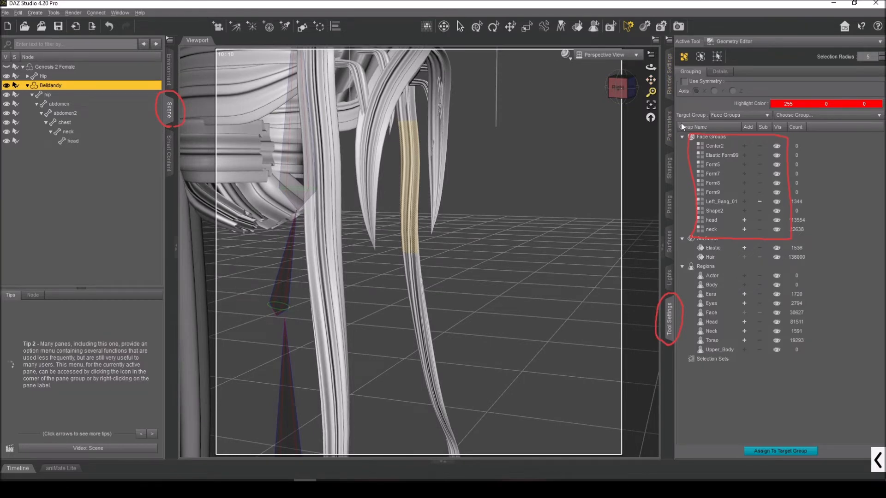
pyautogui.click(777, 203)
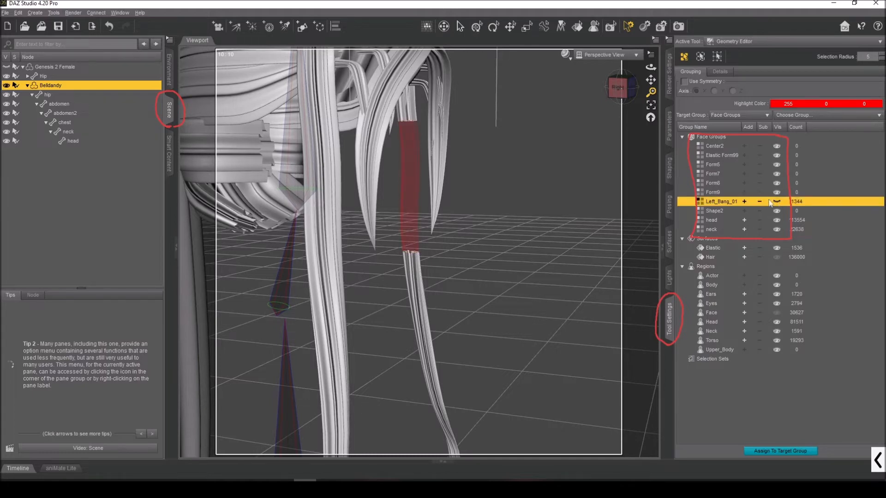
pyautogui.moveTo(618, 88); pyautogui.dragTo(656, 44)
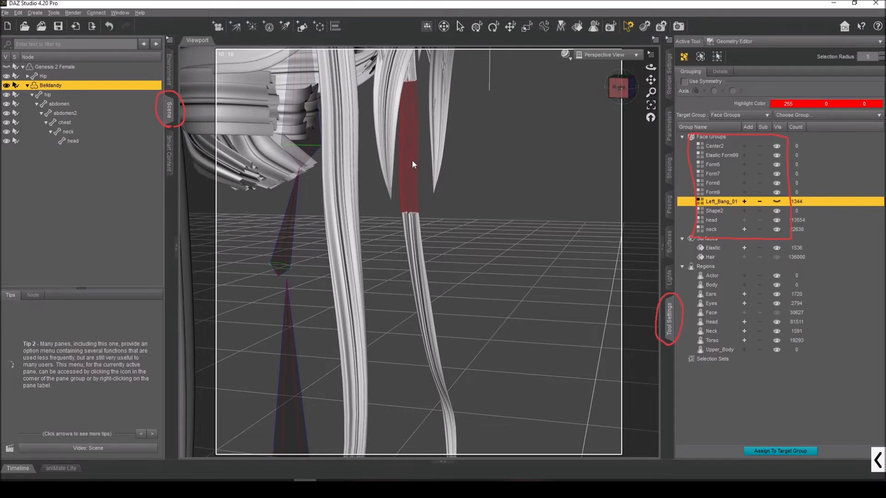
pyautogui.moveTo(650, 80); pyautogui.dragTo(663, 30)
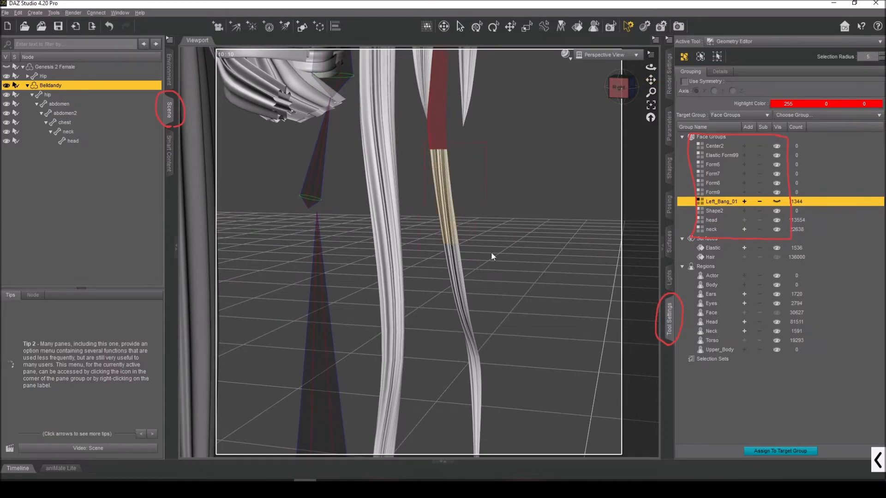
pyautogui.moveTo(619, 87); pyautogui.dragTo(590, 93)
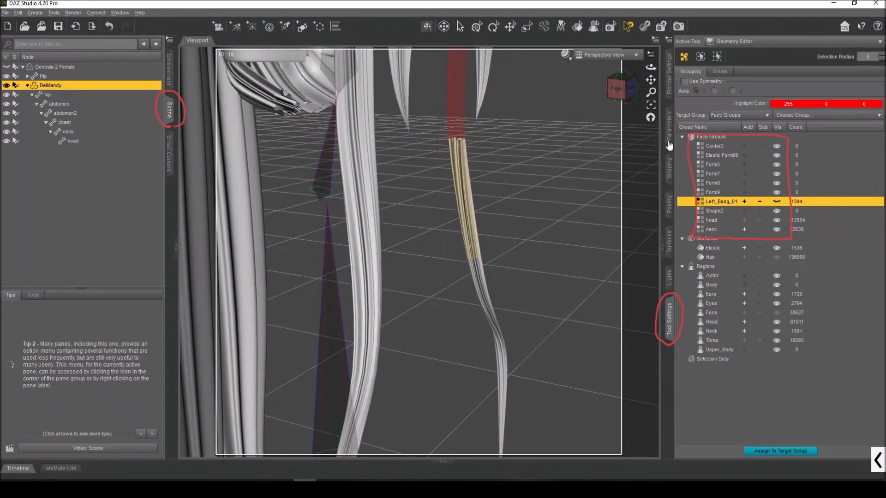
# Step: Assign the selected faces to the empty Center2 face group and rename that group Left_Bang_02
pyautogui.click(722, 146)
pyautogui.rightClick(723, 147)
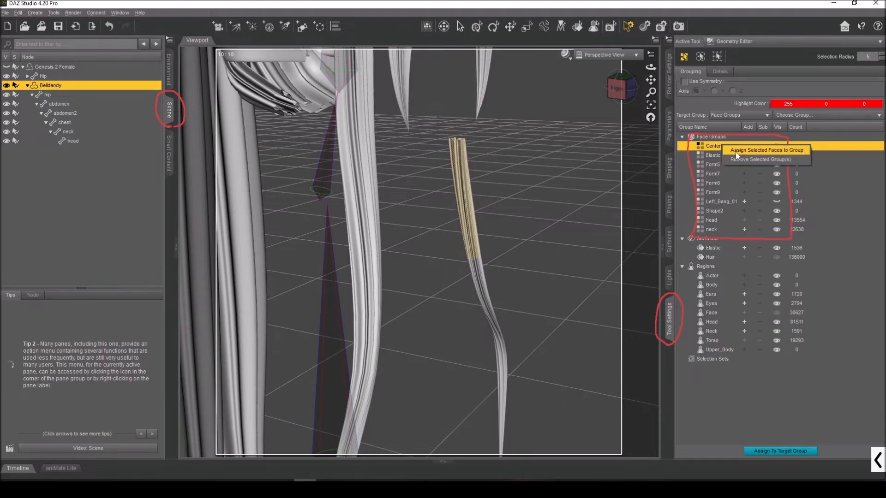
pyautogui.click(737, 152)
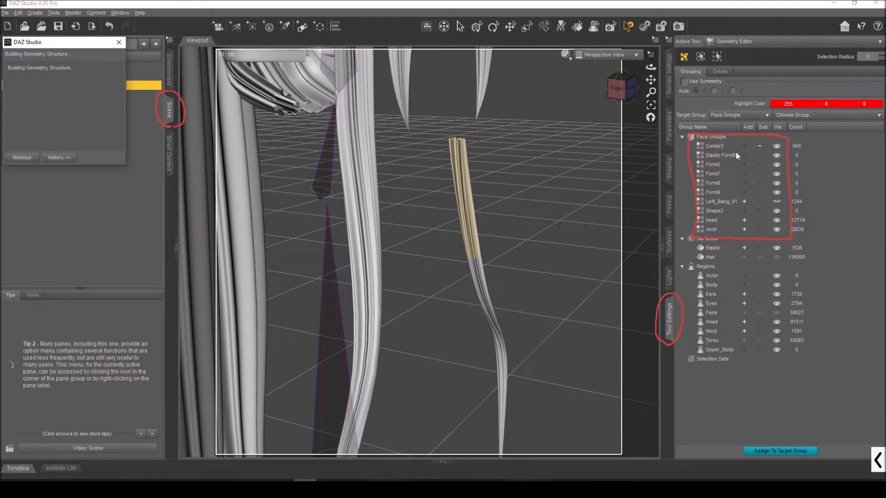
pyautogui.rightClick(711, 145)
pyautogui.click(706, 147)
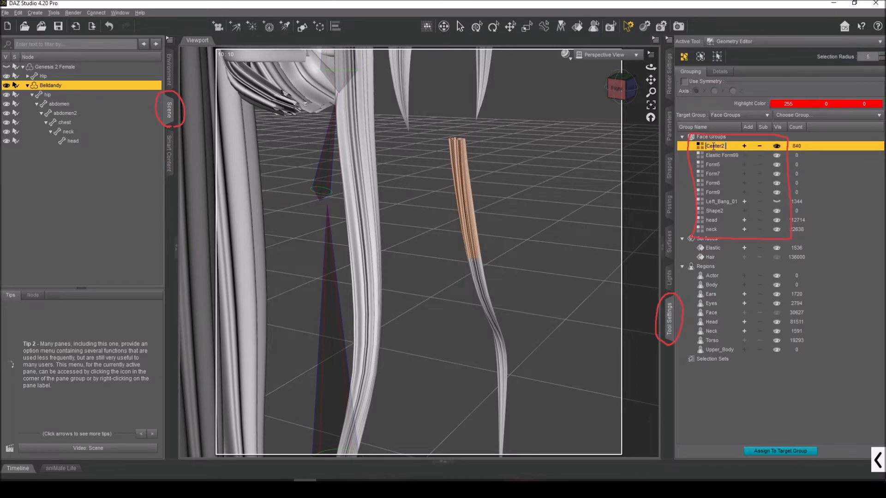
pyautogui.write('Left_Bang_02')
pyautogui.press('Return')
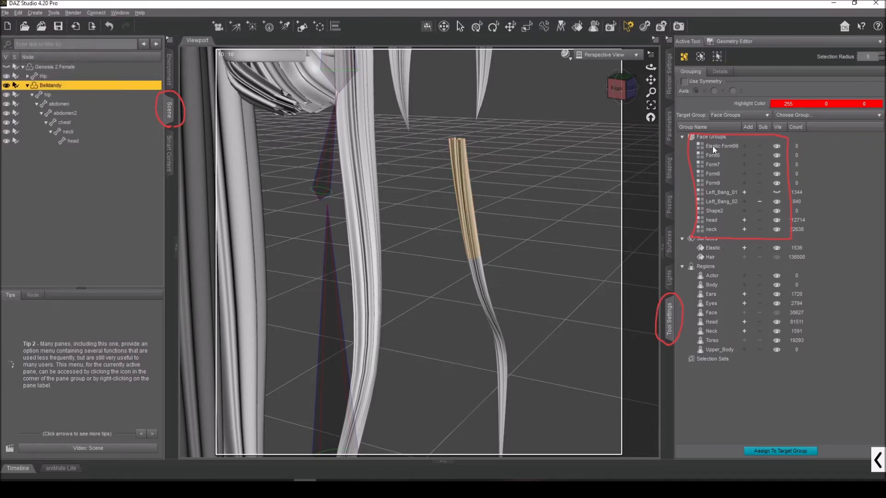
# Step: Hide the Left_Bang_02 face group and marquee-select the next section of the left bang below it
pyautogui.click(777, 203)
pyautogui.moveTo(650, 80); pyautogui.dragTo(672, 9)
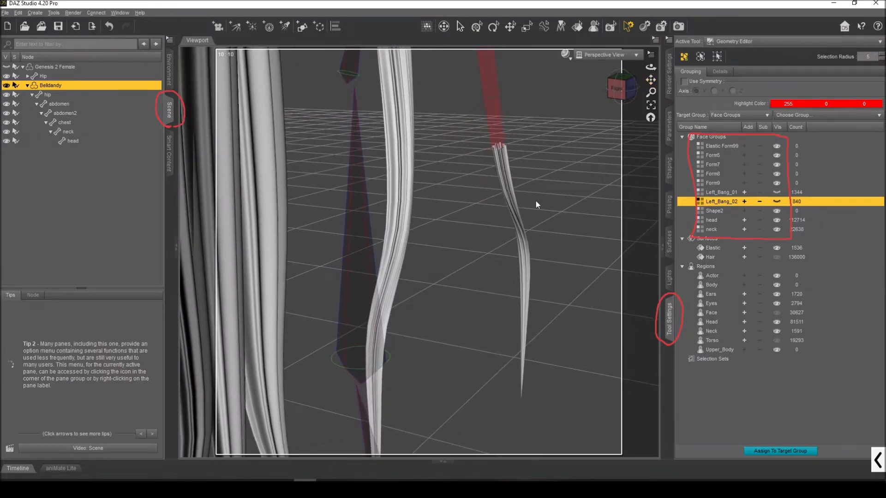
pyautogui.moveTo(555, 232); pyautogui.dragTo(562, 244)
pyautogui.moveTo(622, 94)
pyautogui.mouseDown()
pyautogui.moveTo(521, 89)
pyautogui.moveTo(621, 94)
pyautogui.mouseUp()
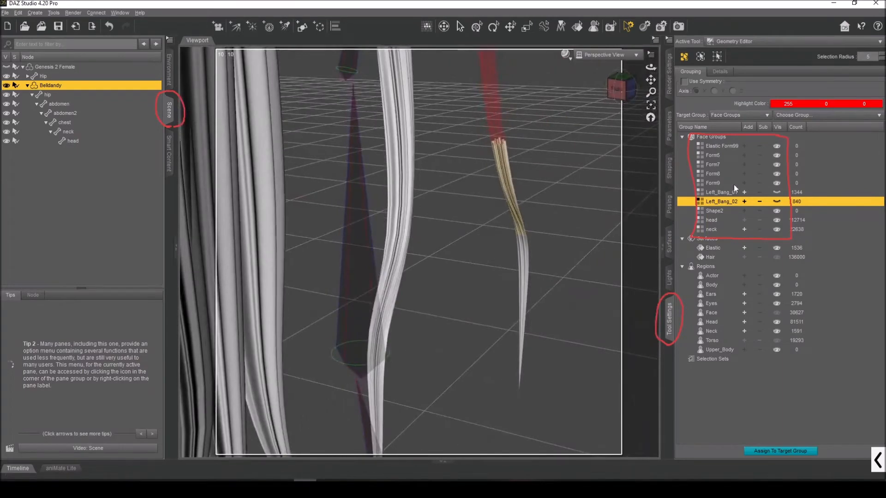
# Step: Assign the selected faces to the empty Elastic Form99 face group and rename that group Left_Bang_03
pyautogui.rightClick(721, 146)
pyautogui.click(709, 146)
pyautogui.rightClick(708, 146)
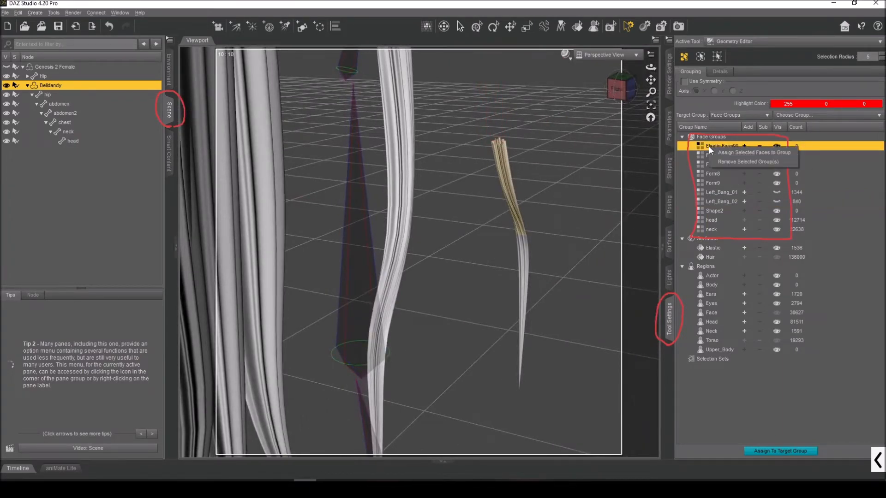
pyautogui.click(724, 153)
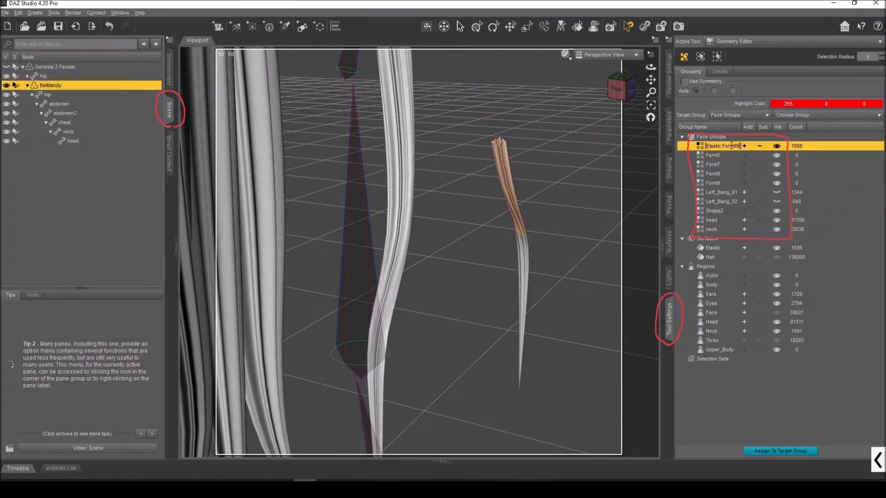
pyautogui.write('Left_Bang_03')
pyautogui.press('Return')
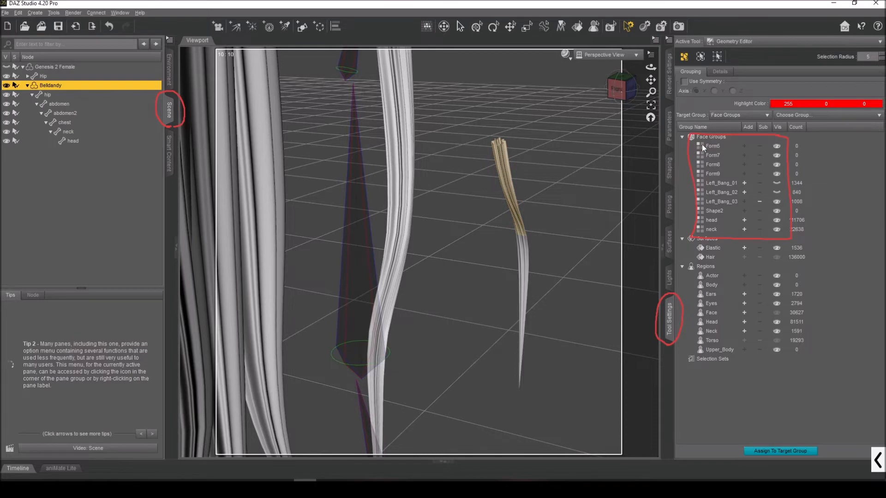
# Step: Hide the Left_Bang_03 face group and assign the left bang's remaining tip faces to the empty Form6 group
pyautogui.click(777, 201)
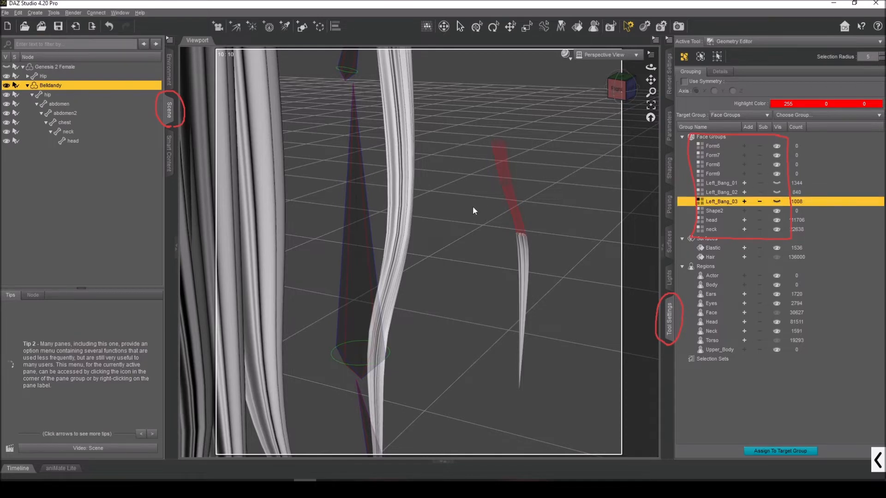
pyautogui.click(728, 145)
pyautogui.rightClick(728, 146)
pyautogui.click(730, 150)
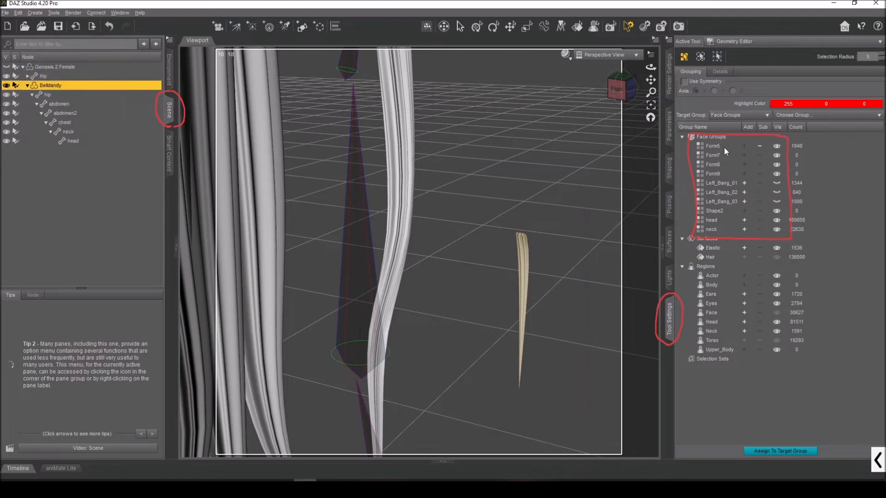
# Step: Rename the left bang's tip face group Left_Bang_04_End and widen the group name column to fit it
pyautogui.write('Left_Bang')
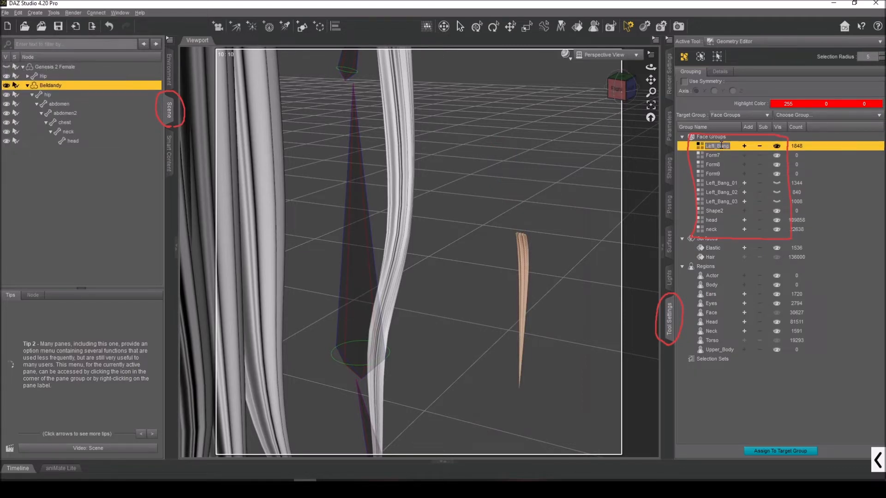
pyautogui.write('_End04_')
pyautogui.press('Return')
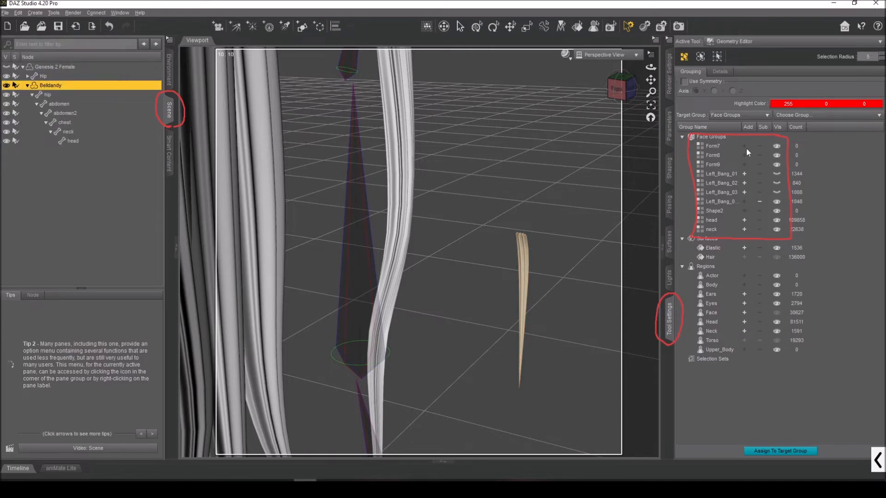
pyautogui.moveTo(739, 127); pyautogui.dragTo(756, 128)
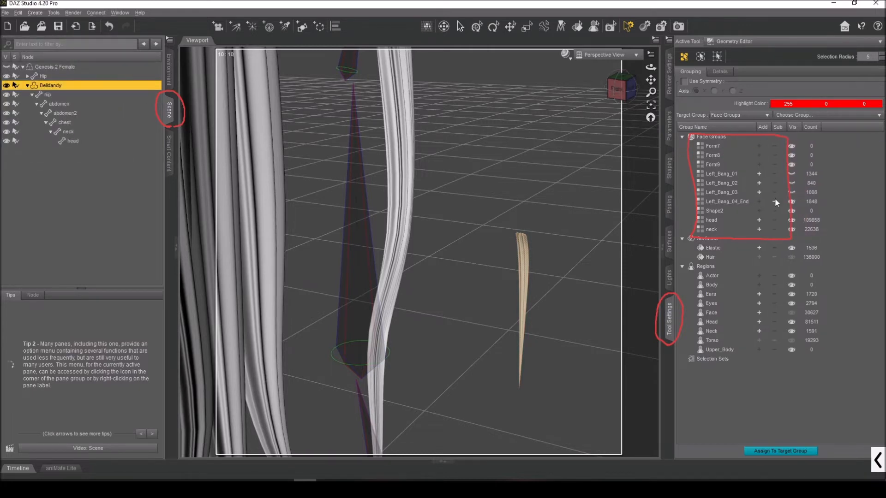
# Step: Hide the Left_Bang_04_End face group and marquee-select the upper section of the long right bang
pyautogui.click(793, 203)
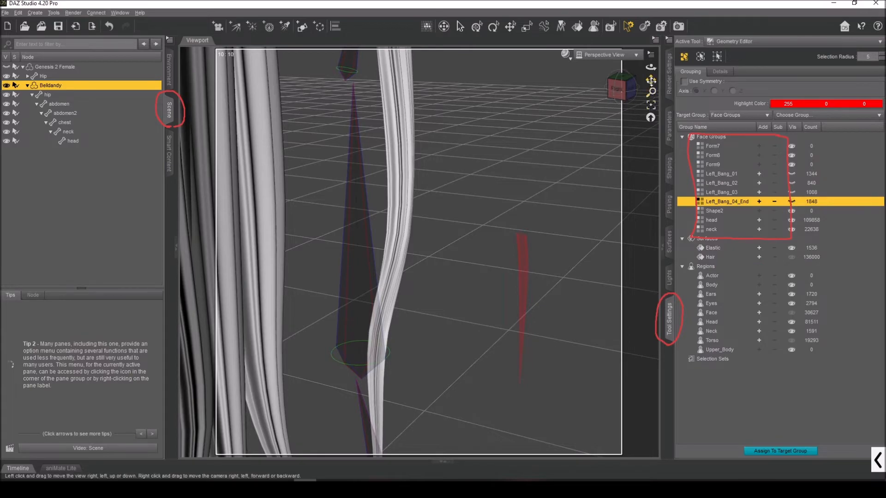
pyautogui.moveTo(650, 80); pyautogui.dragTo(651, 69)
pyautogui.scroll(-2, 639, 87)
pyautogui.moveTo(624, 96)
pyautogui.mouseDown()
pyautogui.moveTo(651, 81)
pyautogui.moveTo(652, 93)
pyautogui.moveTo(614, 91)
pyautogui.moveTo(656, 89)
pyautogui.moveTo(621, 80)
pyautogui.mouseUp()
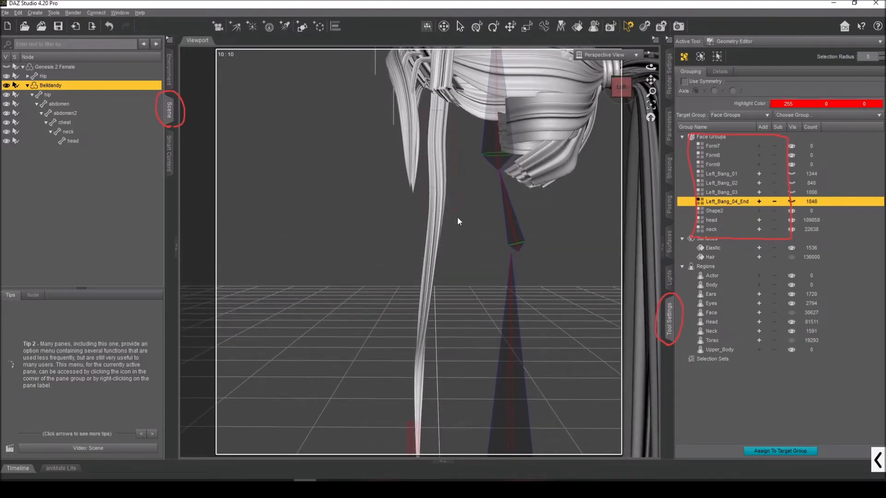
pyautogui.moveTo(452, 240); pyautogui.dragTo(453, 241)
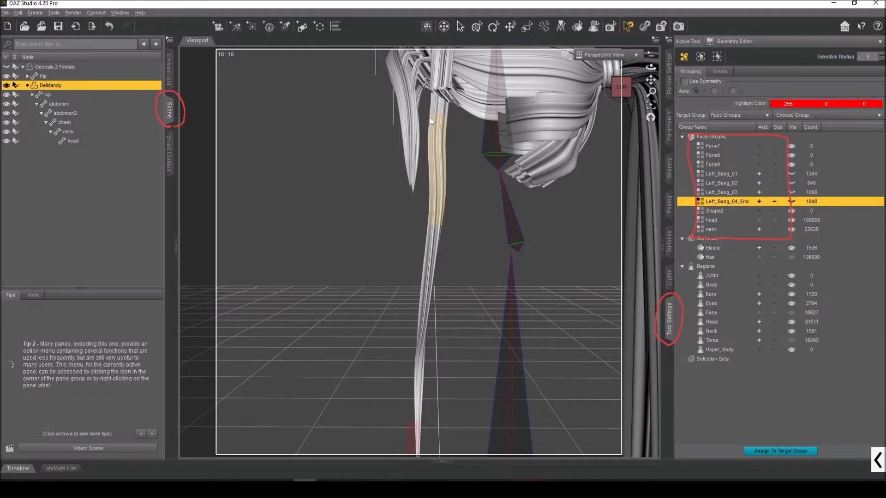
# Step: Assign the selected right bang faces to the empty Form7 face group and rename that group Right_Bang_01
pyautogui.moveTo(617, 90); pyautogui.dragTo(552, 103)
pyautogui.moveTo(619, 98); pyautogui.dragTo(617, 96)
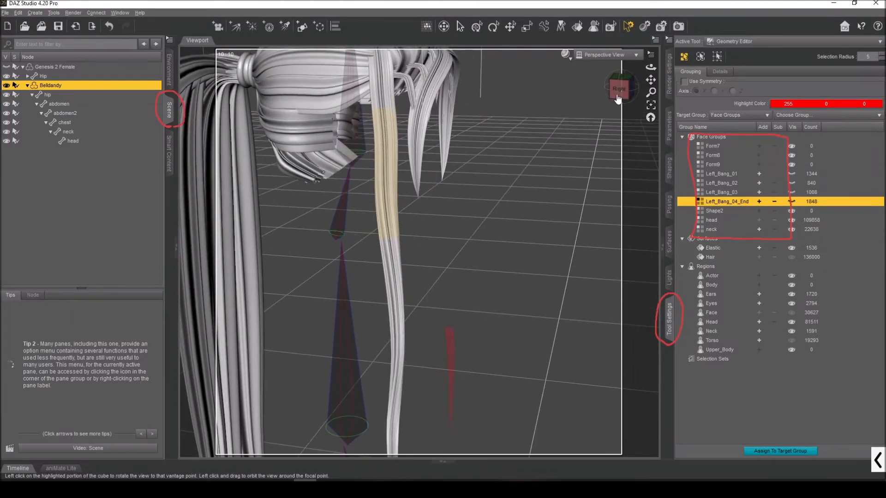
pyautogui.click(713, 144)
pyautogui.rightClick(714, 144)
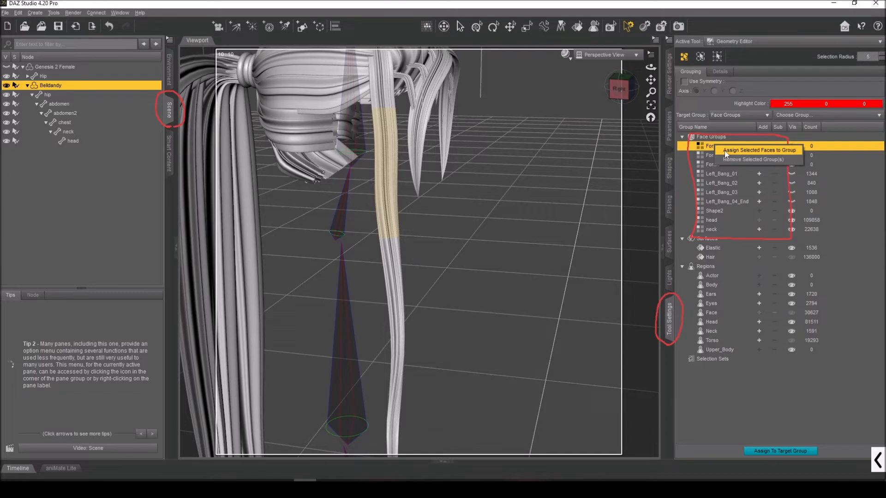
pyautogui.click(724, 151)
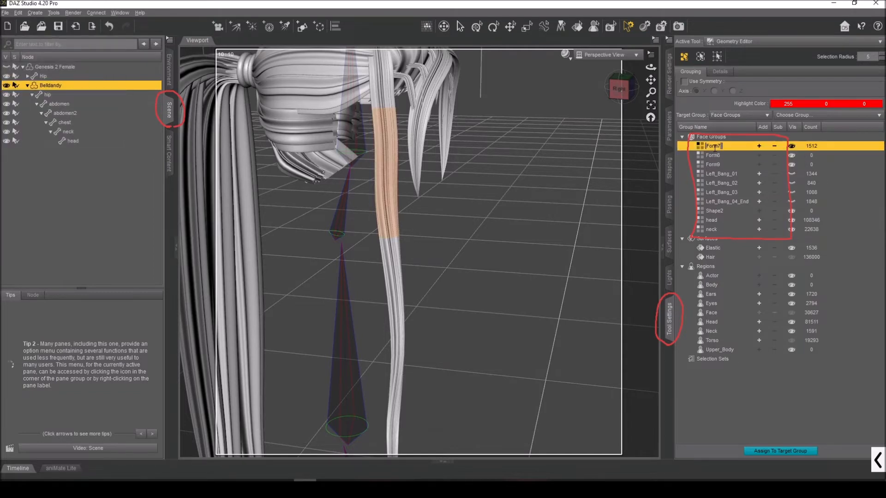
pyautogui.write('Right_Bang_01')
pyautogui.press('Return')
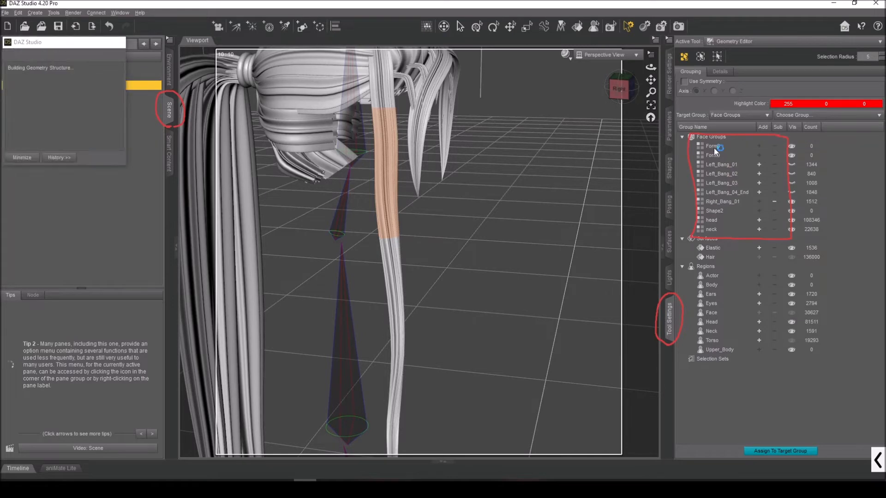
# Step: Hide the Right_Bang_01 face group and marquee-select the section of the right bang directly below it
pyautogui.moveTo(651, 80); pyautogui.dragTo(674, 65)
pyautogui.moveTo(624, 99); pyautogui.dragTo(624, 100)
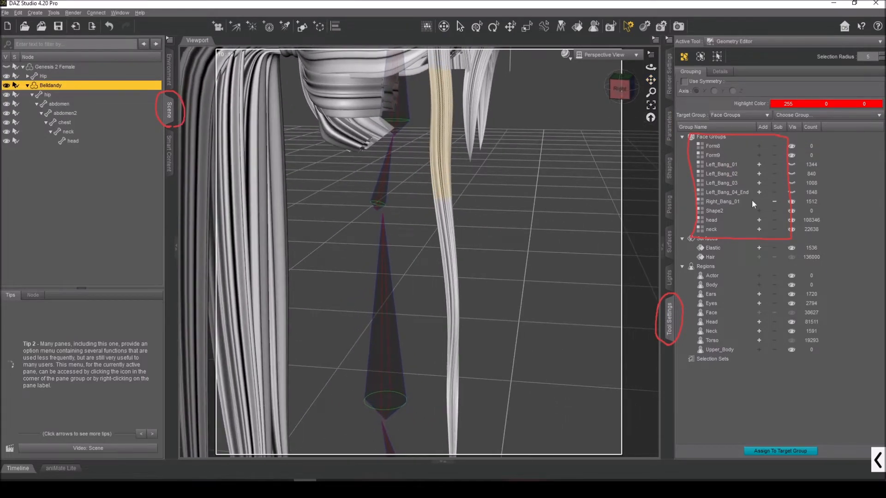
pyautogui.click(787, 202)
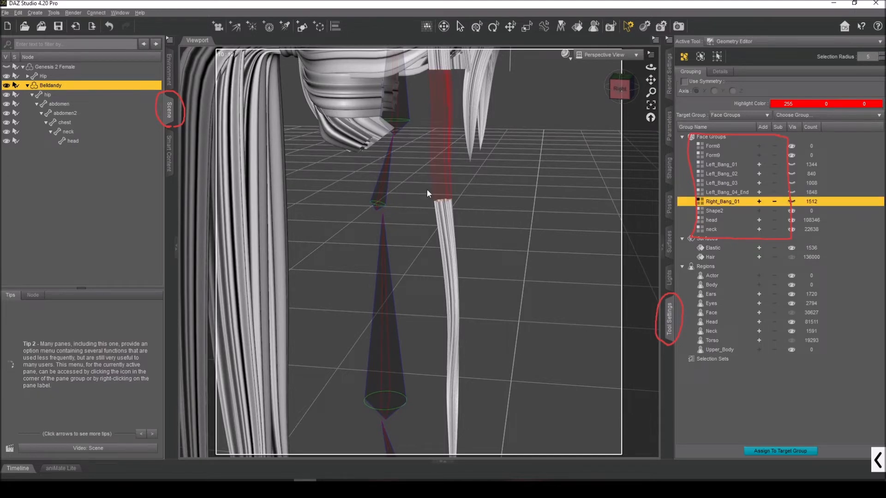
pyautogui.moveTo(485, 368); pyautogui.dragTo(503, 356)
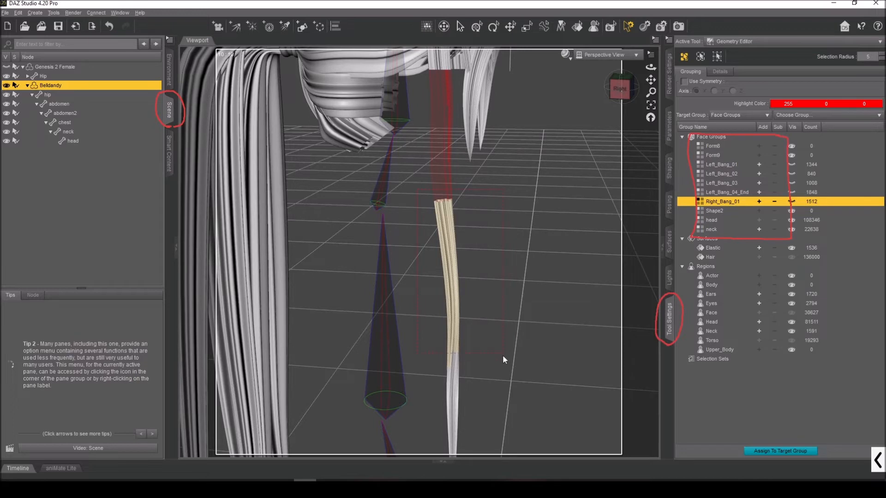
# Step: Assign the selected faces to the empty Form8 face group and rename that group RightBang_02
pyautogui.click(718, 146)
pyautogui.rightClick(718, 145)
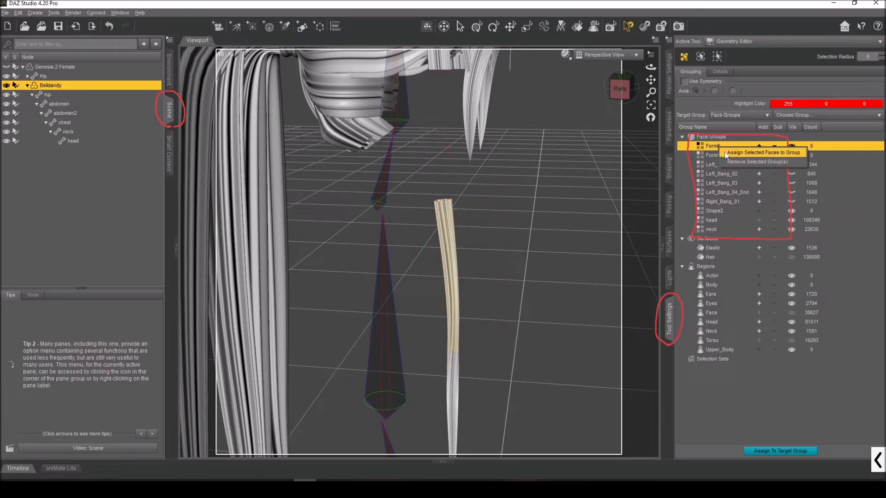
pyautogui.click(738, 153)
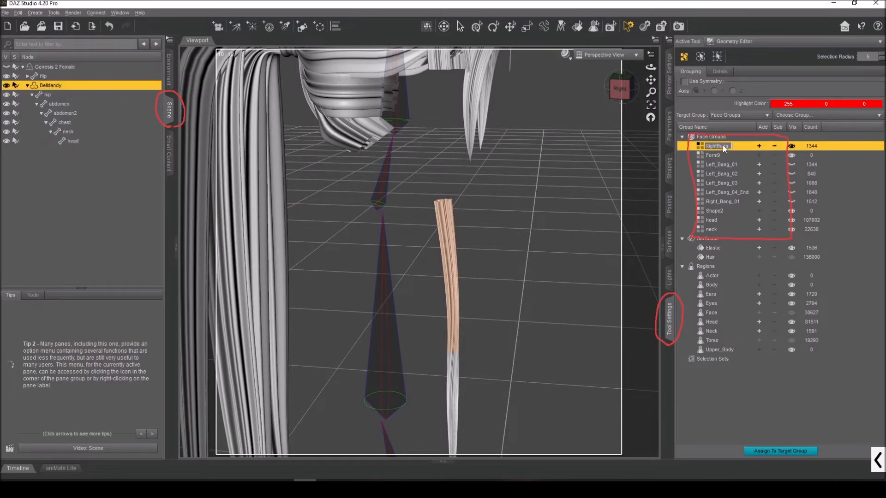
pyautogui.write('02')
pyautogui.press('Return')
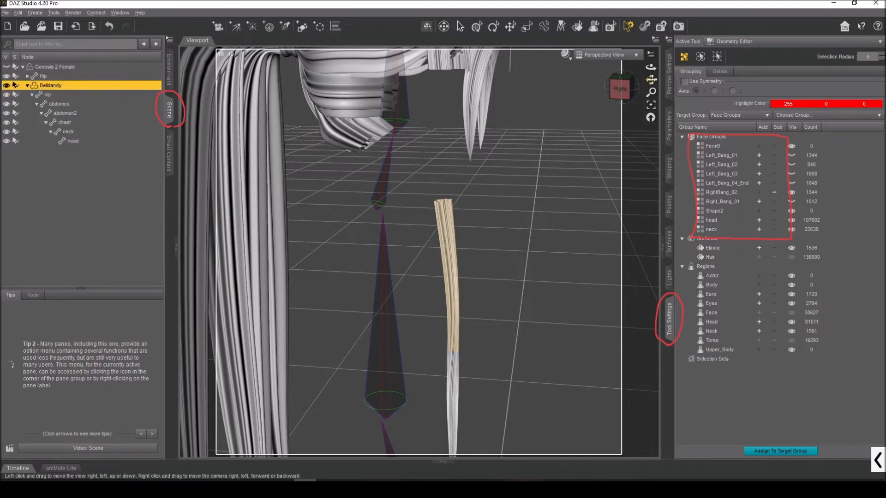
# Step: Correct the RightBang_02 face group's name to Right_Bang_02
pyautogui.moveTo(651, 80); pyautogui.dragTo(655, 69)
pyautogui.click(620, 97)
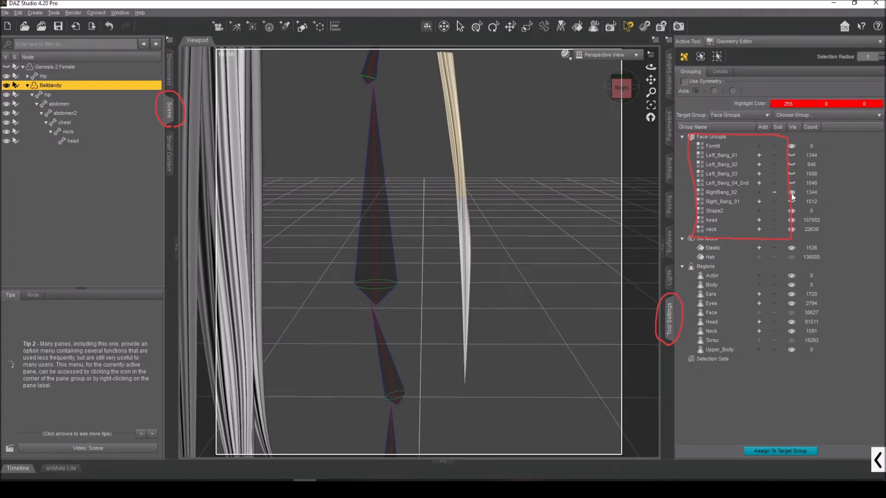
pyautogui.click(727, 192)
pyautogui.rightClick(727, 193)
pyautogui.click(734, 198)
pyautogui.doubleClick(732, 192)
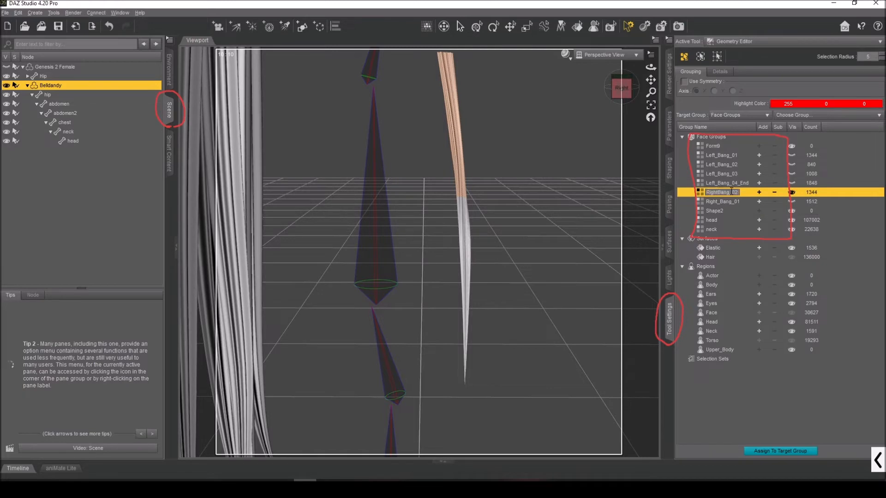
pyautogui.write('_')
pyautogui.press('Return')
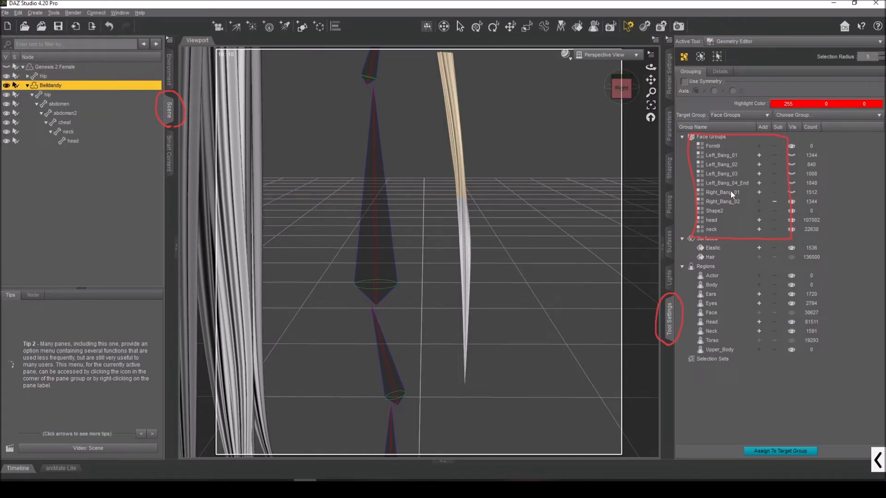
# Step: Hide the Right_Bang_02 face group and assign the right bang's remaining tip faces to the empty Form9 group
pyautogui.click(770, 200)
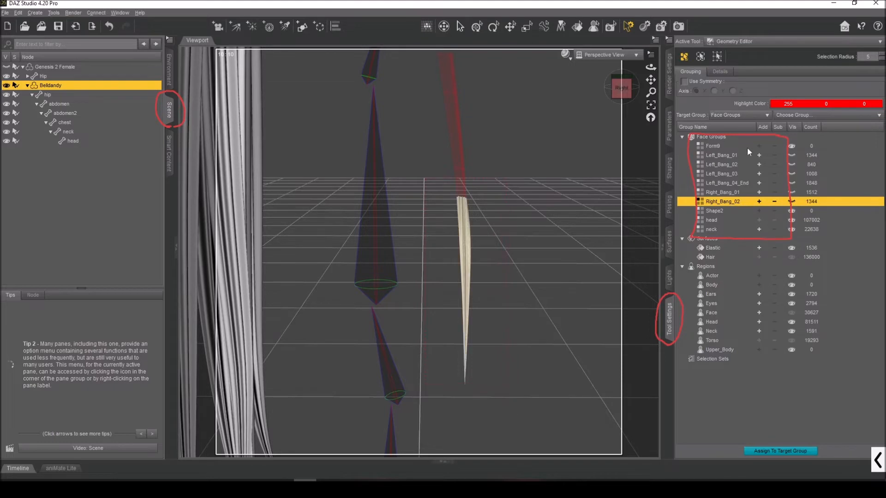
pyautogui.rightClick(717, 145)
pyautogui.click(728, 148)
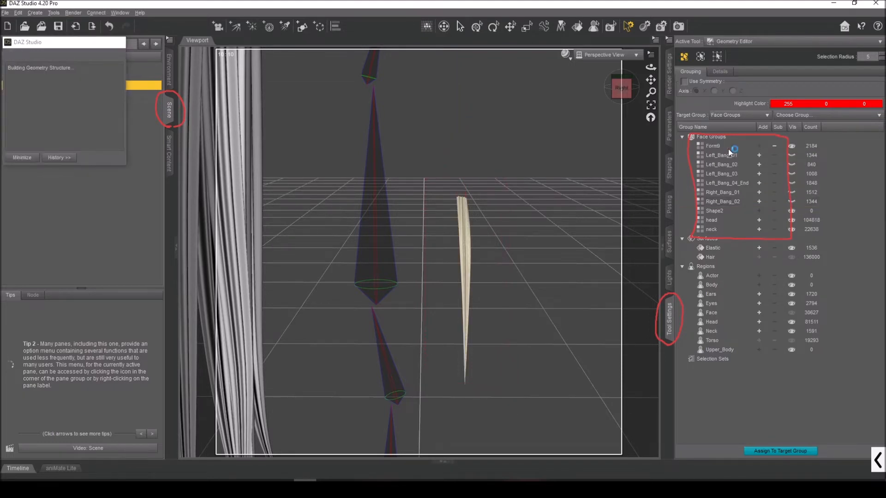
# Step: Rename the right bang's tip face group Right_Bang_03_End
pyautogui.doubleClick(724, 147)
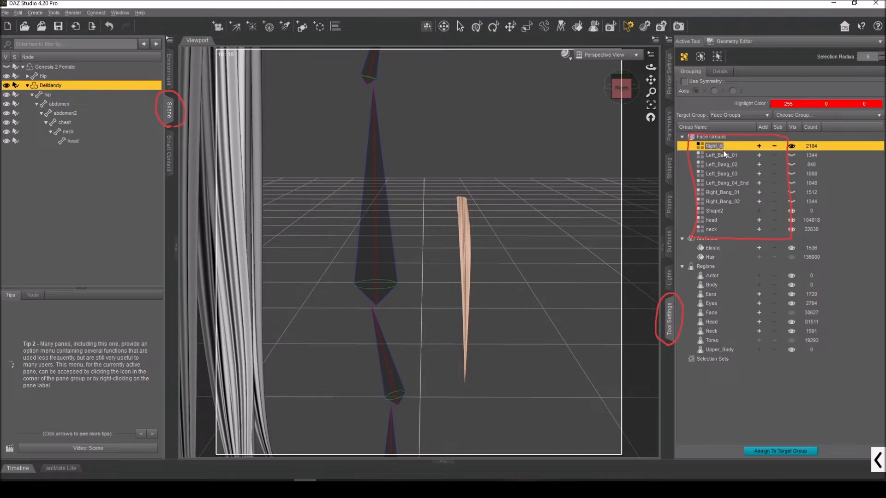
pyautogui.write('Right_Bang_03_End')
pyautogui.press('Return')
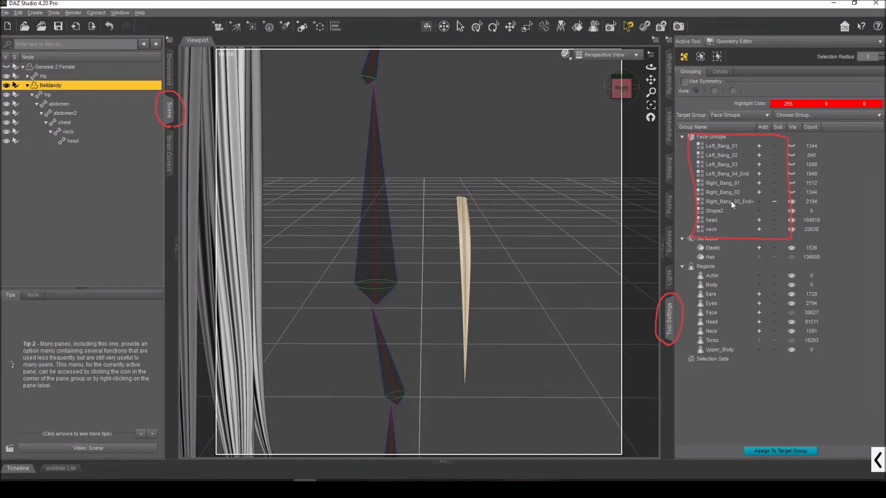
# Step: Rename the last right bang face group as Right_Bang_03_End and hide it
pyautogui.doubleClick(730, 201)
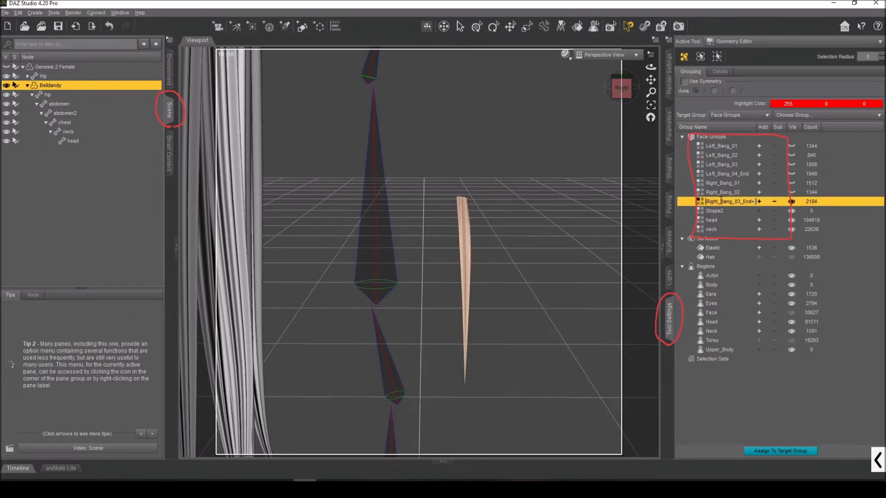
pyautogui.press('Return')
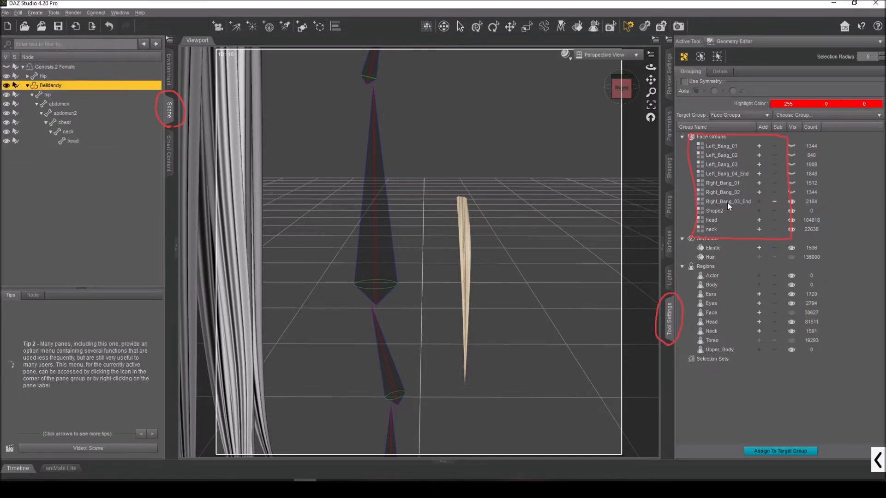
pyautogui.moveTo(626, 99); pyautogui.dragTo(662, 96)
pyautogui.scroll(-3, 613, 89)
pyautogui.click(626, 89)
pyautogui.click(787, 202)
# Step: Create a face group named Tail_01 from the selected faces at the upper bend of the ponytail
pyautogui.click(643, 83)
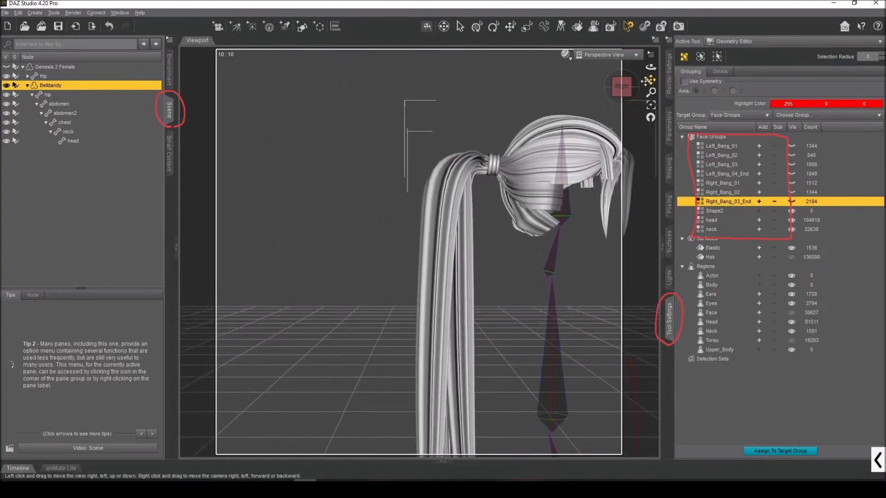
pyautogui.moveTo(649, 80); pyautogui.dragTo(669, 41)
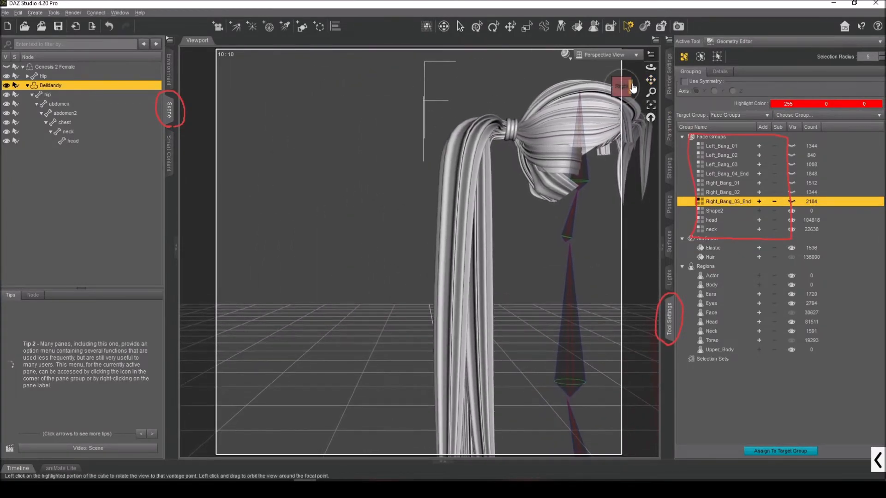
pyautogui.moveTo(651, 80); pyautogui.dragTo(612, 70)
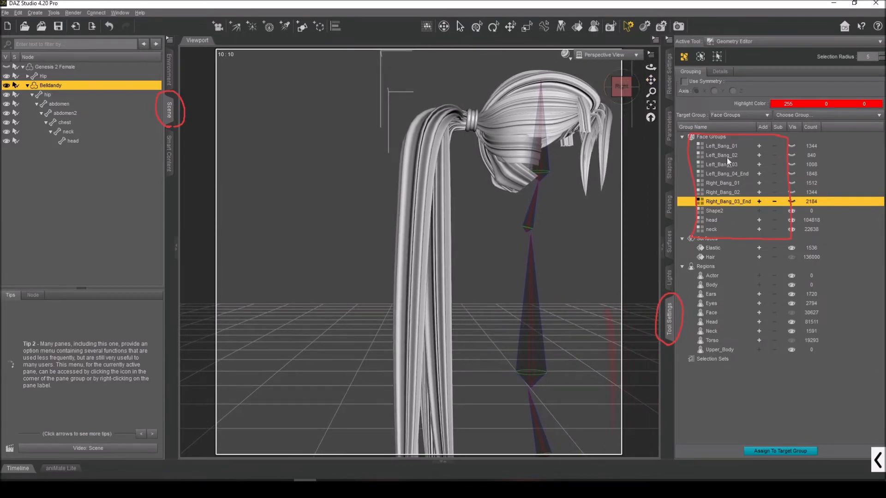
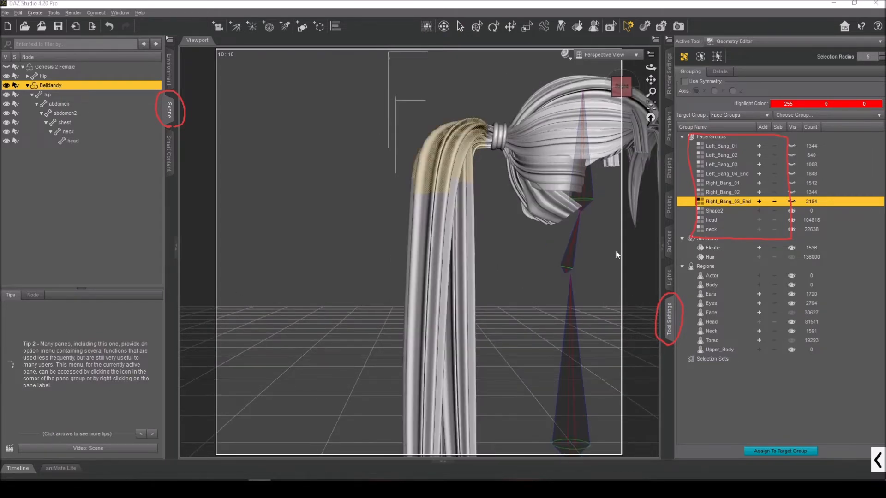
pyautogui.moveTo(629, 91); pyautogui.dragTo(628, 107)
pyautogui.moveTo(651, 80); pyautogui.dragTo(638, 90)
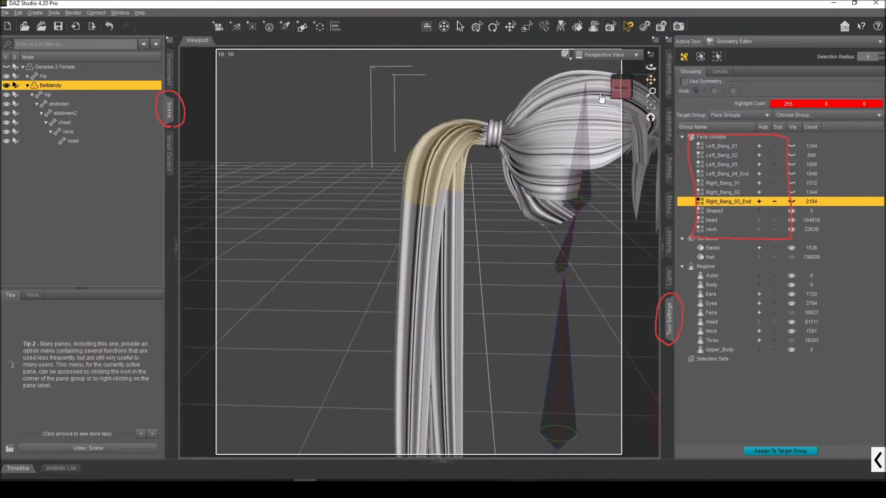
pyautogui.click(624, 90)
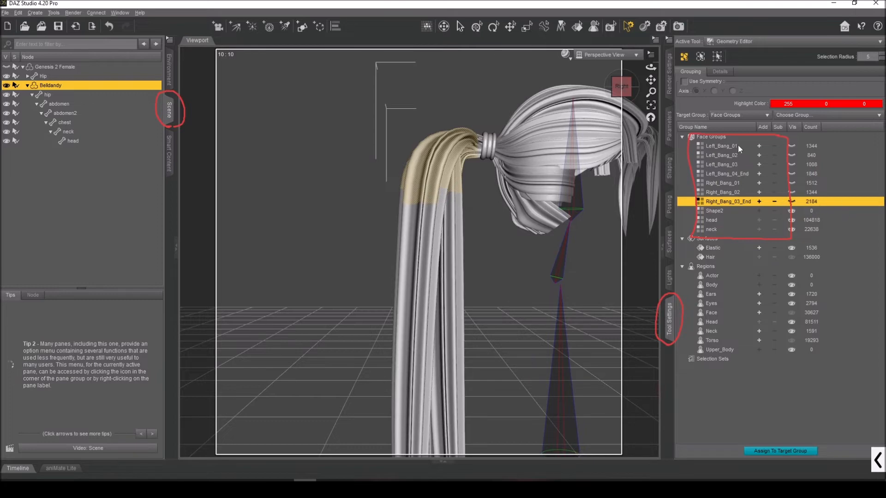
pyautogui.click(711, 136)
pyautogui.rightClick(710, 136)
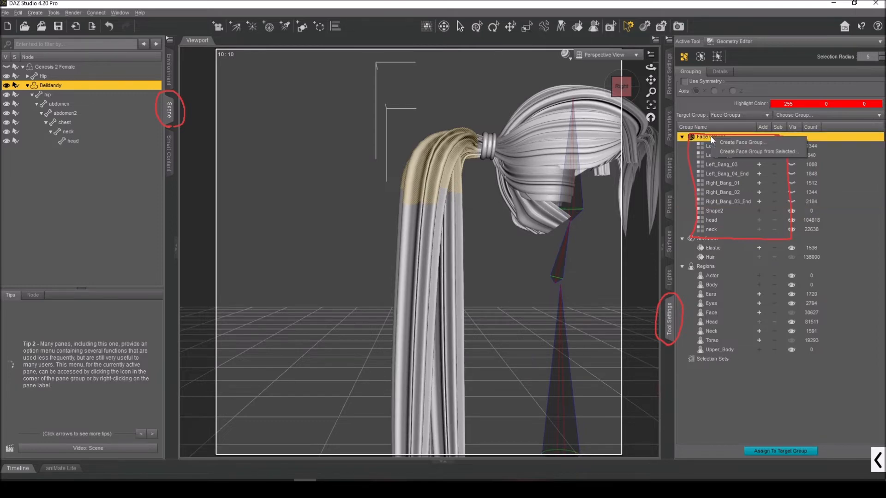
pyautogui.click(738, 152)
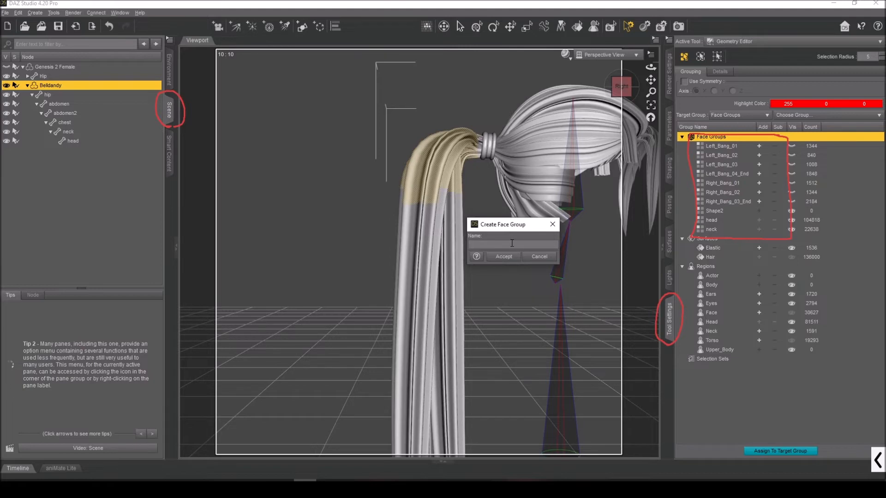
pyautogui.write('Tail_01')
pyautogui.press('Return')
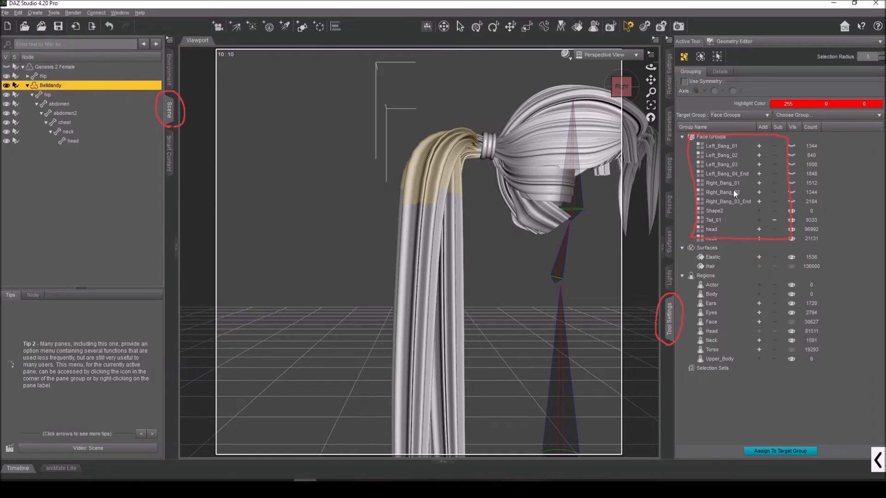
# Step: Hide the Tail_01 face group and remove the empty Shape2 face group
pyautogui.click(714, 221)
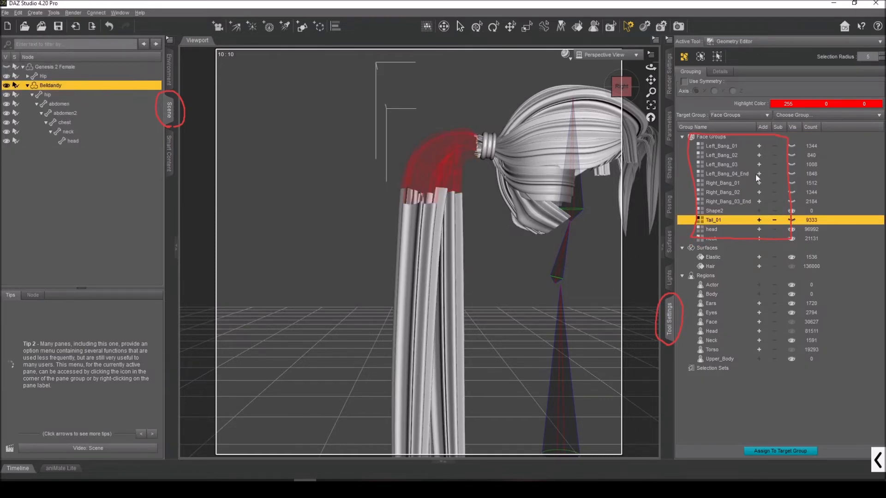
pyautogui.click(719, 210)
pyautogui.rightClick(719, 210)
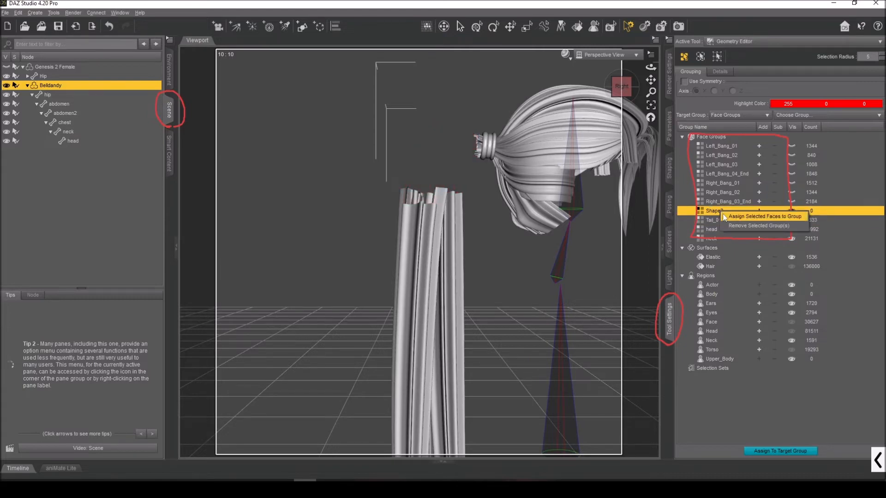
pyautogui.click(730, 222)
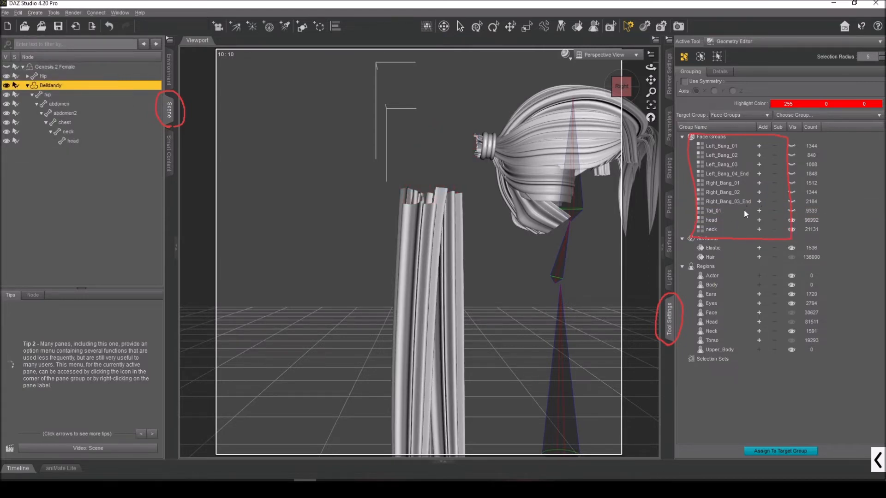
# Step: Hide the head face group, then assign the neck group's faces on the underside of the head hair to head
pyautogui.click(730, 221)
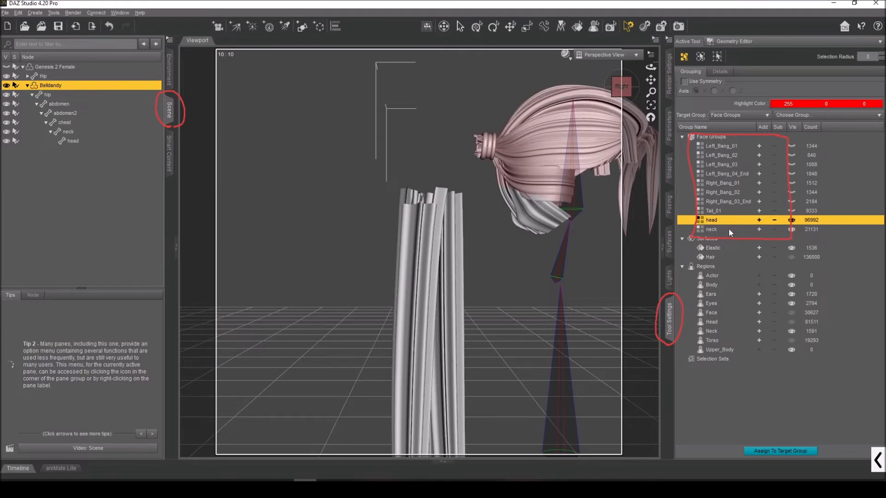
pyautogui.click(729, 229)
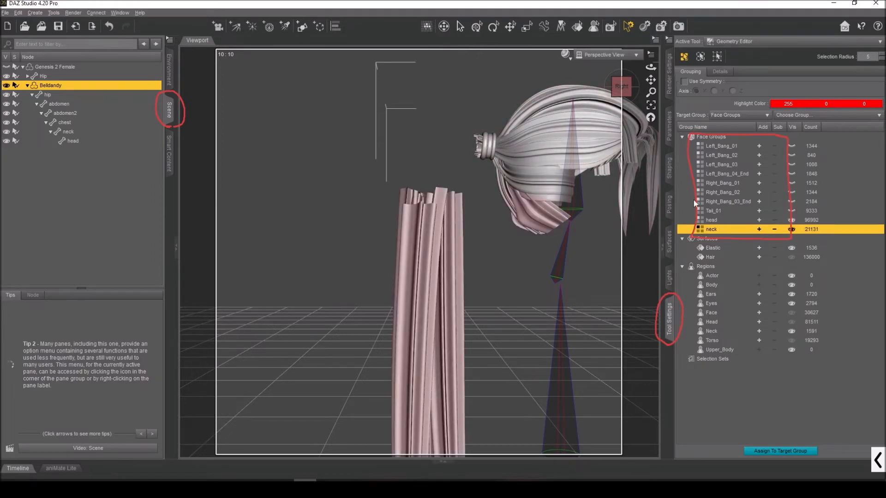
pyautogui.moveTo(651, 79); pyautogui.dragTo(623, 82)
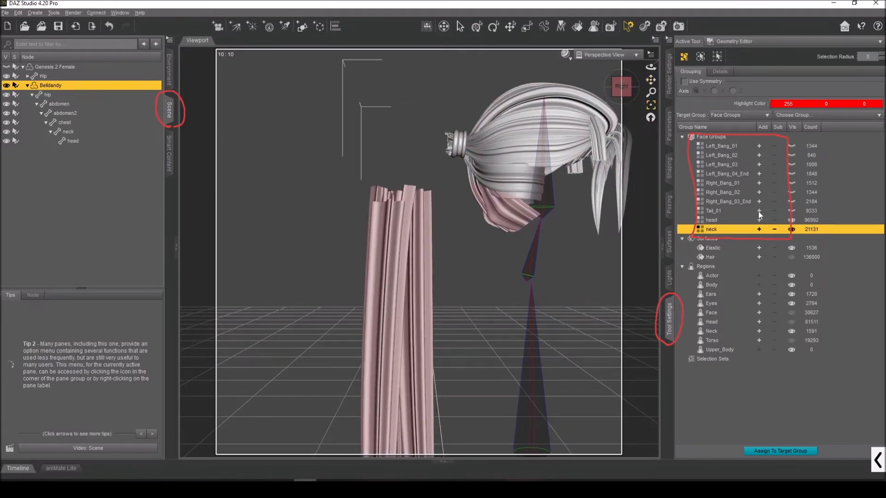
pyautogui.click(791, 220)
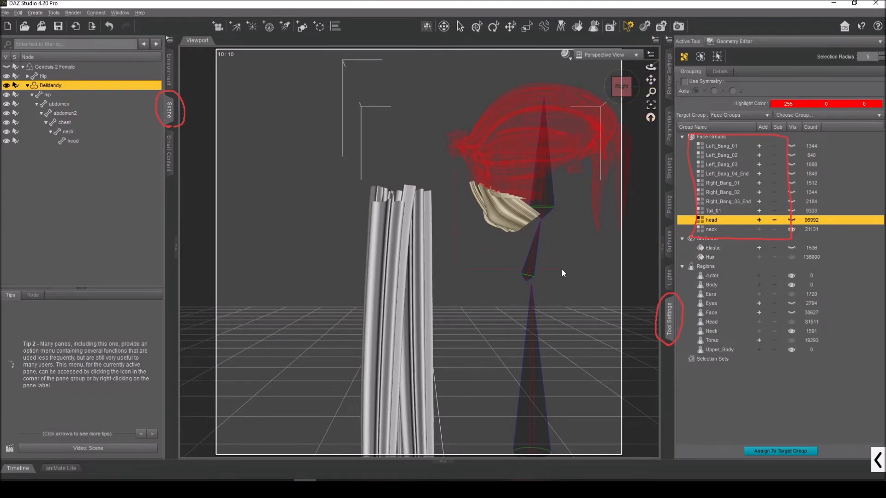
pyautogui.moveTo(628, 96)
pyautogui.mouseDown()
pyautogui.moveTo(677, 102)
pyautogui.moveTo(631, 101)
pyautogui.mouseUp()
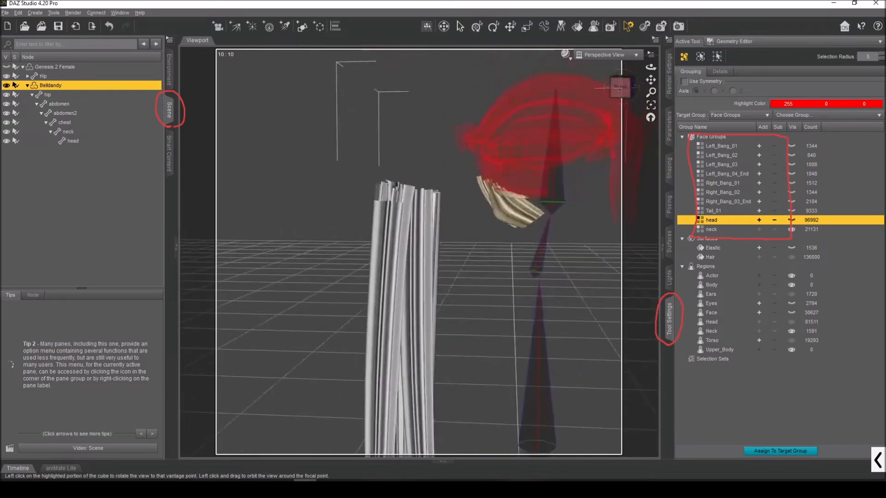
pyautogui.click(626, 90)
pyautogui.rightClick(726, 220)
pyautogui.click(736, 226)
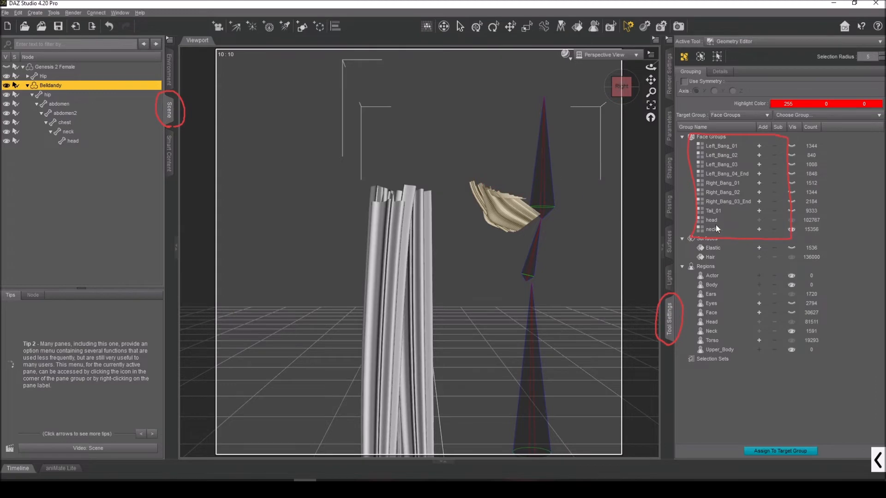
# Step: Show the head face group to check its assigned faces, then hide it again
pyautogui.click(778, 224)
pyautogui.click(791, 220)
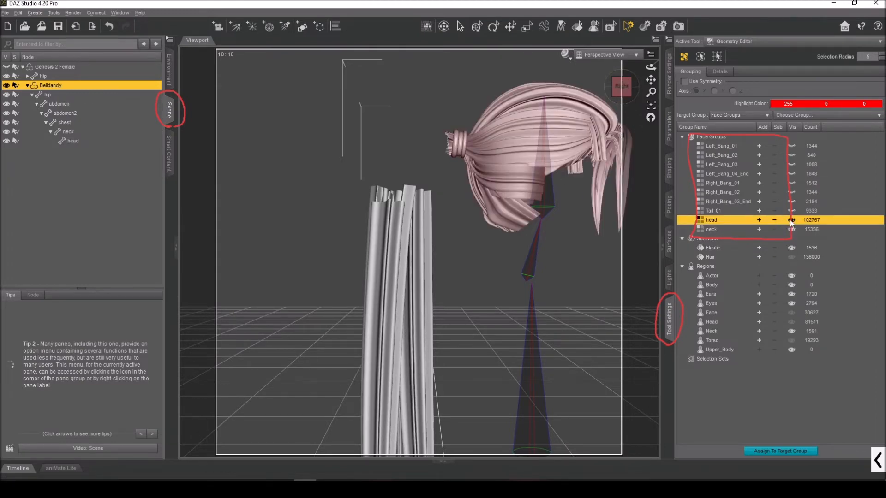
pyautogui.click(792, 221)
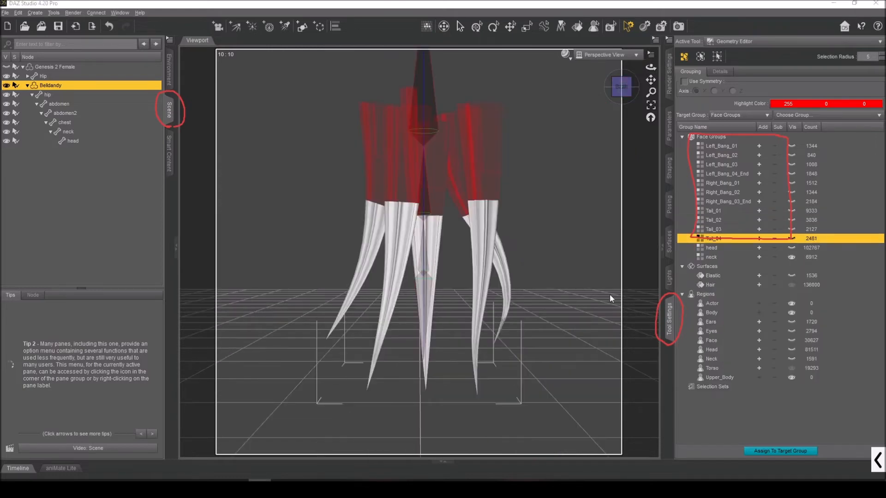
# Step: Select the right-hand strand tips of the ponytail and create a face group named Tail_Tip_Right from them
pyautogui.moveTo(583, 190); pyautogui.dragTo(482, 350)
pyautogui.moveTo(447, 414); pyautogui.dragTo(447, 414)
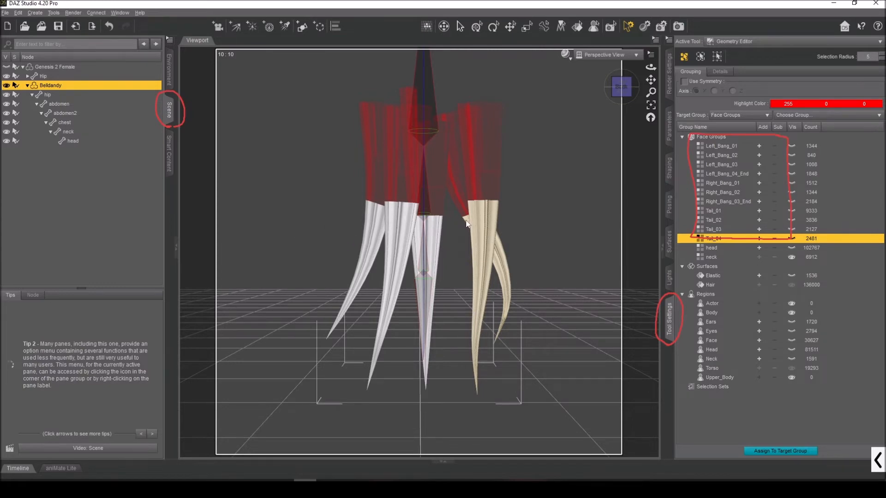
pyautogui.rightClick(714, 137)
pyautogui.click(711, 137)
pyautogui.rightClick(708, 138)
pyautogui.click(728, 153)
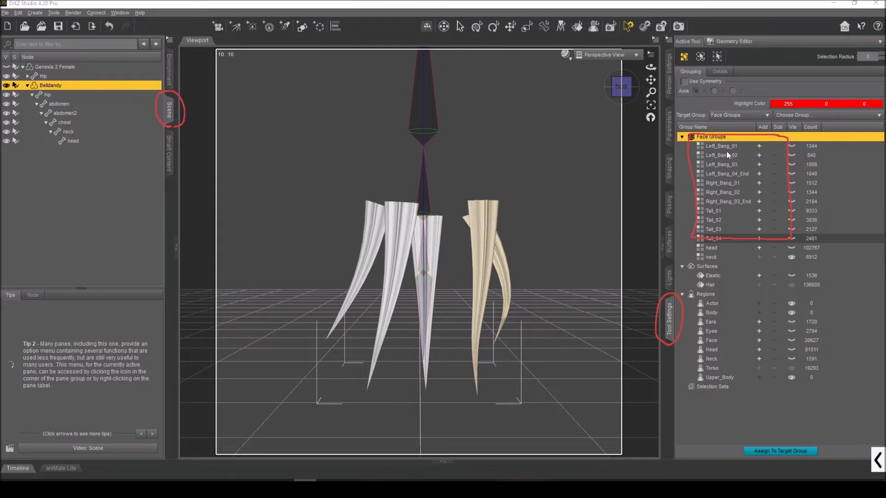
pyautogui.moveTo(515, 226); pyautogui.dragTo(554, 224)
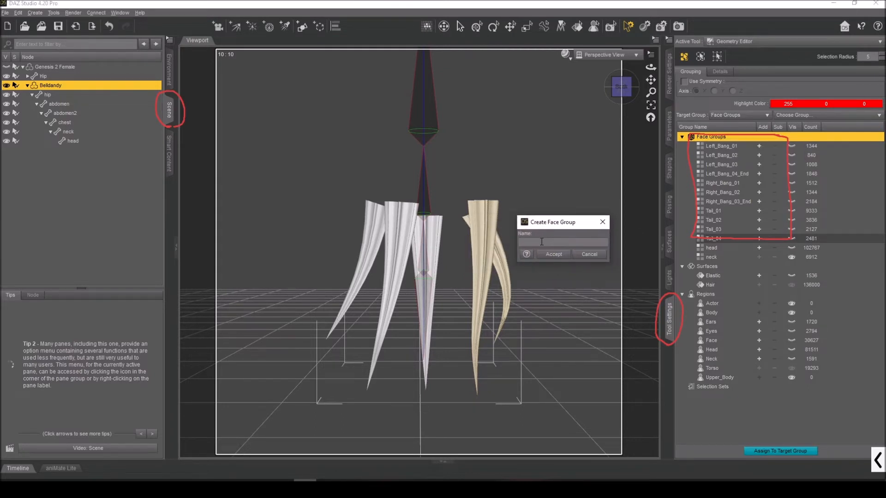
pyautogui.write('Tail_Tip_Right')
pyautogui.click(549, 255)
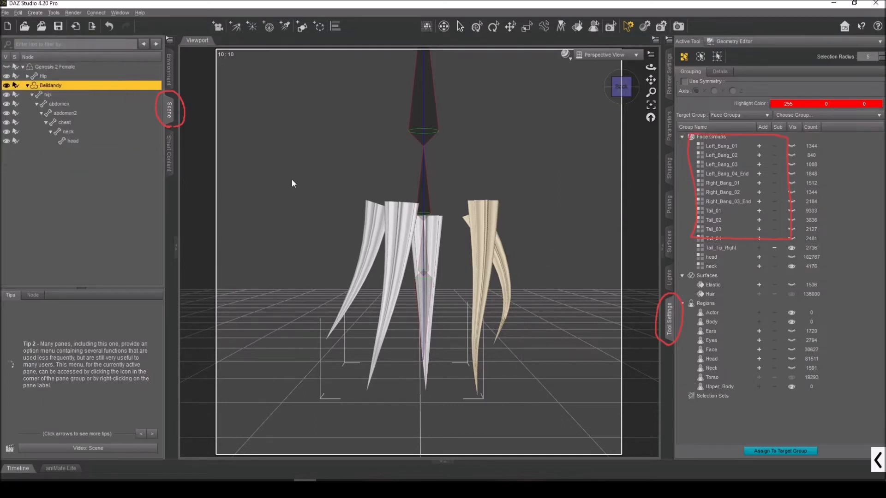
# Step: Select the three remaining strand tips of the ponytail and create a face group named Tail_Tip_Left from them
pyautogui.moveTo(446, 410); pyautogui.dragTo(449, 410)
pyautogui.rightClick(716, 139)
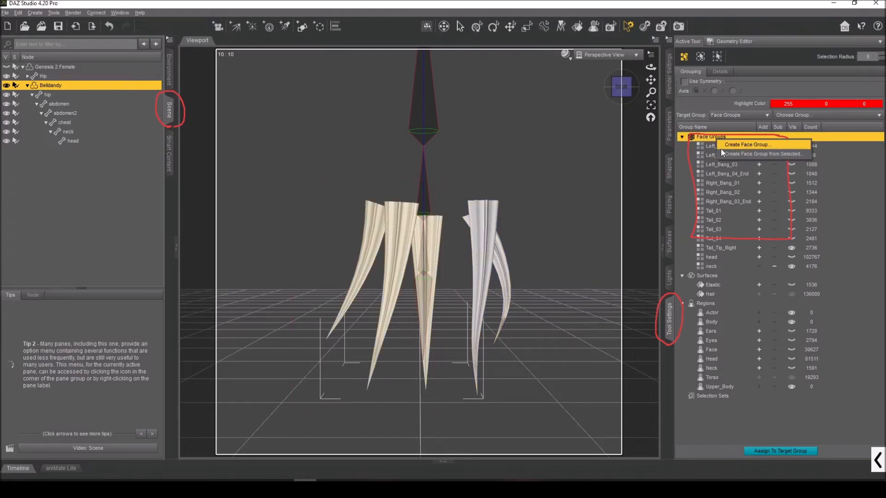
pyautogui.click(727, 155)
pyautogui.click(560, 242)
pyautogui.write('Tail_T')
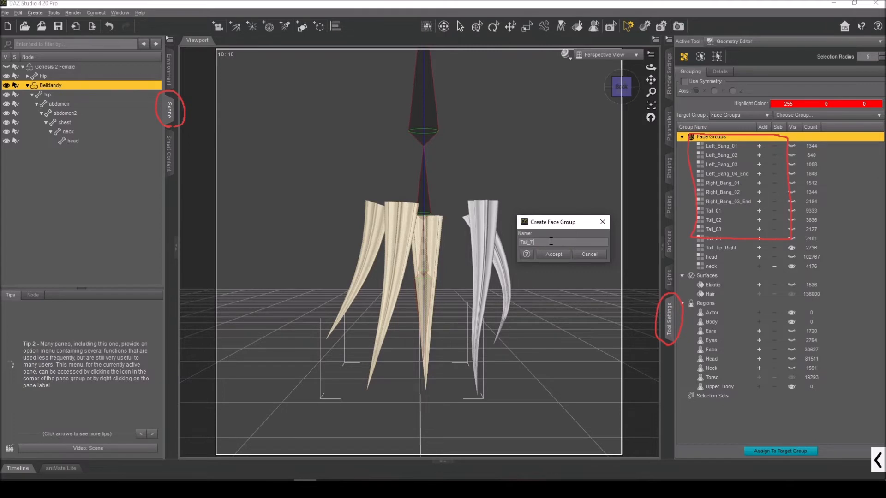
pyautogui.write('ip_Left')
pyautogui.click(555, 255)
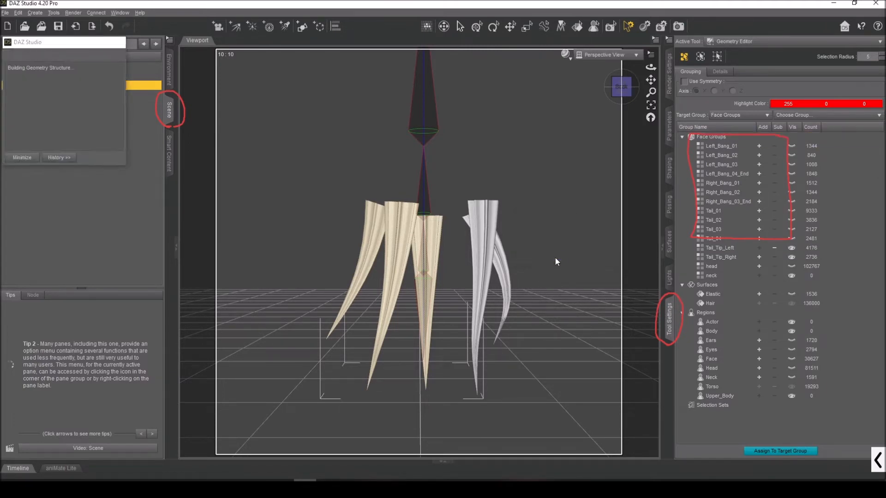
# Step: Remove the empty neck face group
pyautogui.click(713, 275)
pyautogui.rightClick(725, 275)
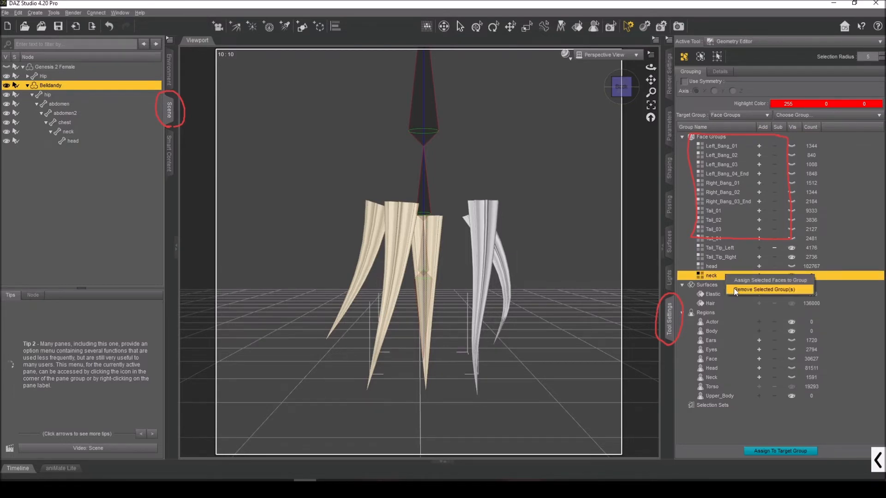
pyautogui.click(743, 289)
# Step: Unhide all left and right bang face groups and the face groups Tail_01 to Tail_04
pyautogui.moveTo(638, 101); pyautogui.dragTo(600, 134)
pyautogui.click(630, 94)
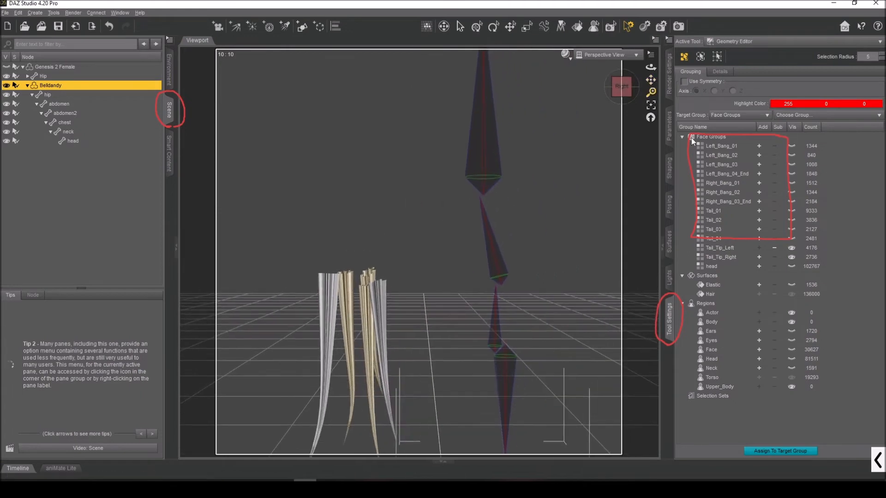
pyautogui.click(792, 147)
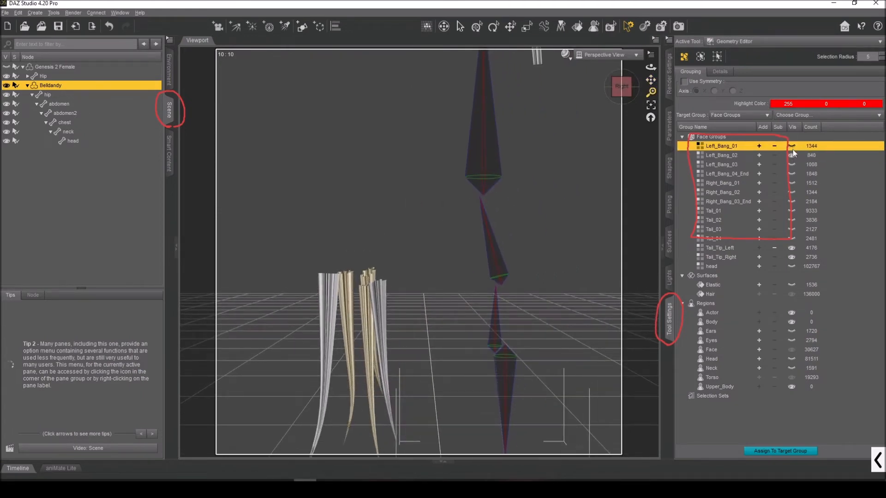
pyautogui.click(792, 165)
pyautogui.click(793, 174)
pyautogui.click(792, 183)
pyautogui.click(792, 192)
pyautogui.click(792, 202)
pyautogui.click(792, 211)
pyautogui.click(792, 220)
pyautogui.click(791, 230)
pyautogui.click(792, 238)
# Step: Unhide the head face group and inspect the complete hair from an angle
pyautogui.scroll(-5, 544, 226)
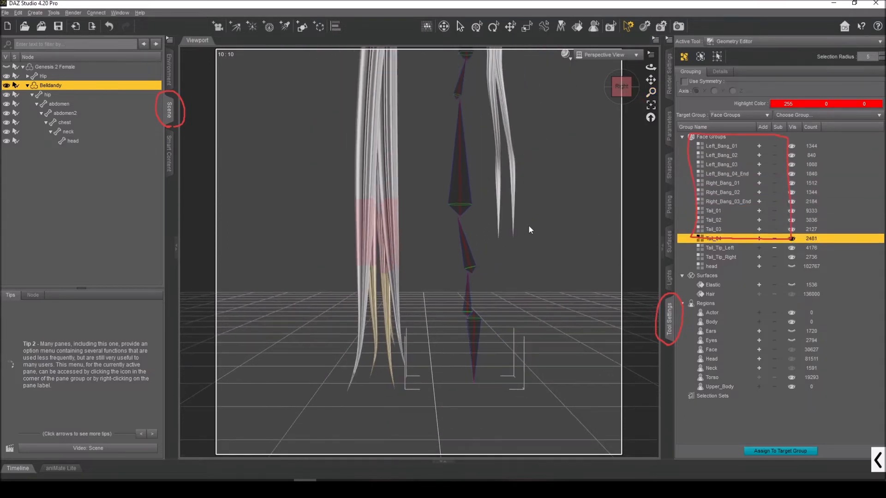
pyautogui.moveTo(651, 80); pyautogui.dragTo(645, 146)
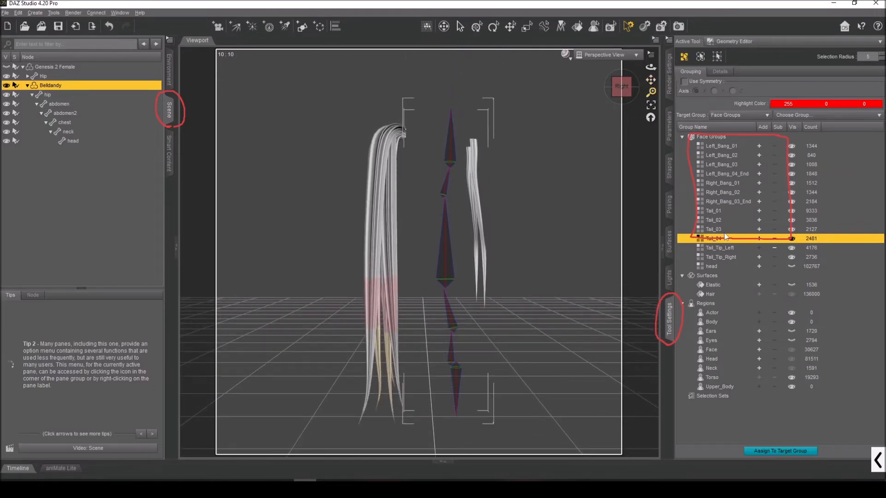
pyautogui.click(791, 267)
pyautogui.moveTo(620, 88); pyautogui.dragTo(595, 99)
pyautogui.moveTo(651, 80); pyautogui.dragTo(605, 96)
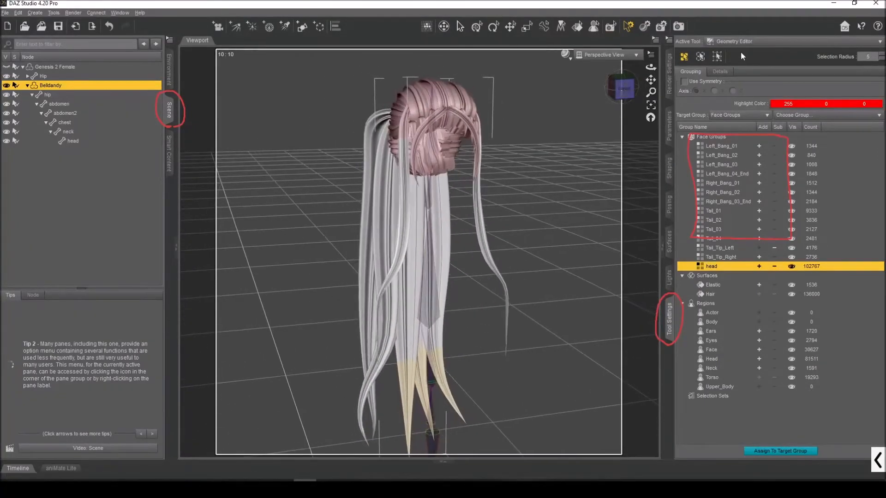
# Step: Switch the active tool to the Joint Editor and inspect the hair from the other side
pyautogui.click(744, 43)
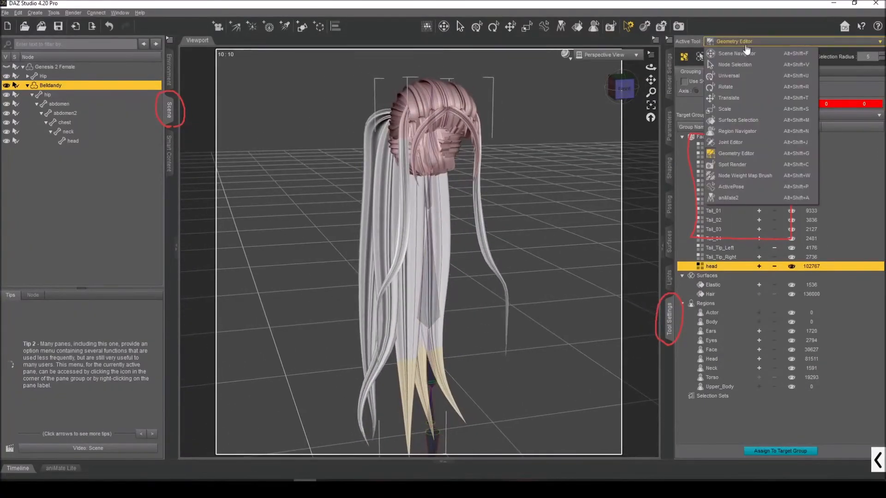
pyautogui.click(734, 142)
pyautogui.moveTo(623, 90); pyautogui.dragTo(606, 91)
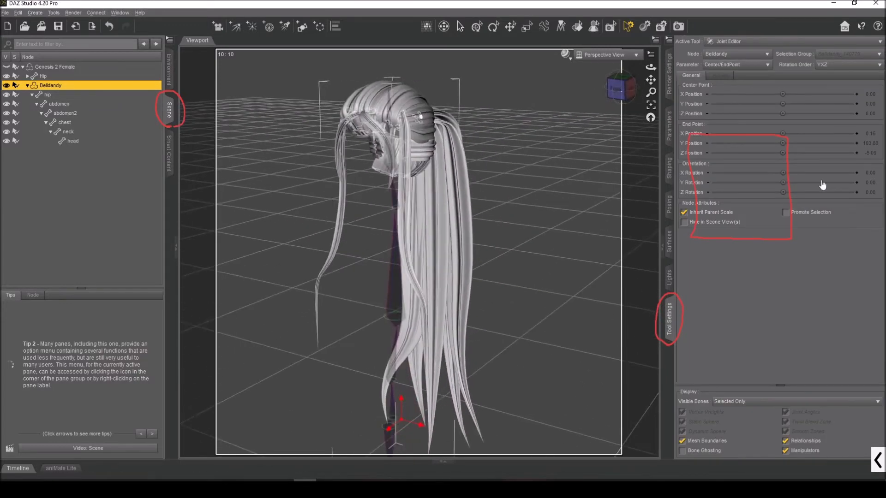
pyautogui.click(877, 462)
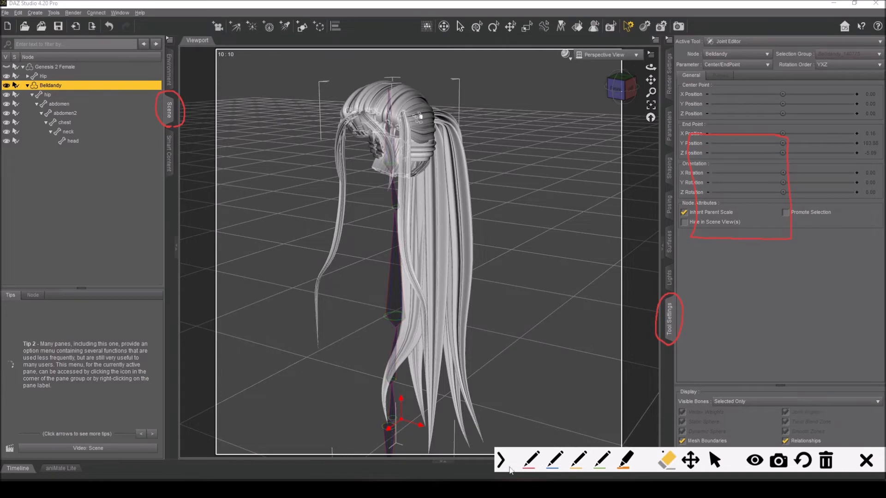
pyautogui.click(501, 460)
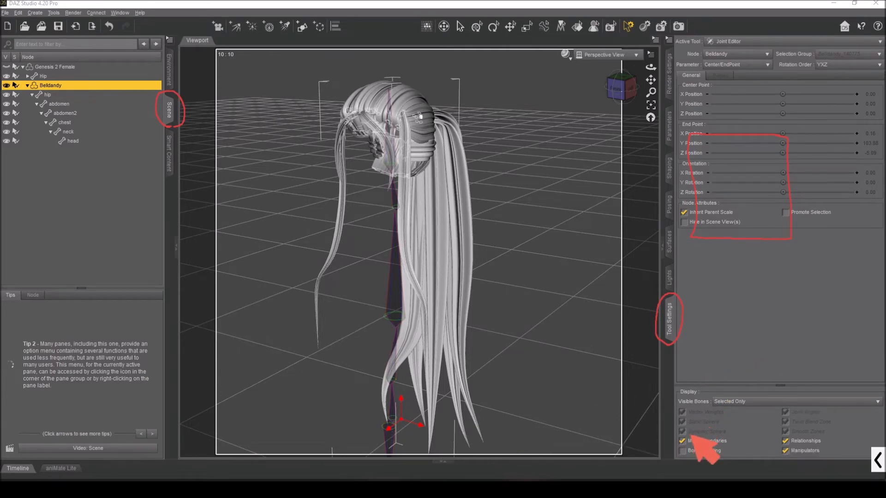
pyautogui.click(878, 460)
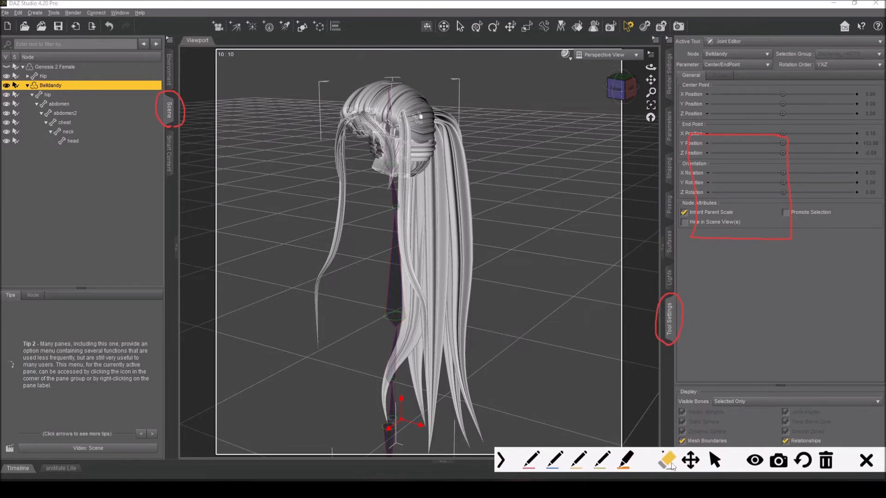
pyautogui.moveTo(710, 233); pyautogui.dragTo(705, 238)
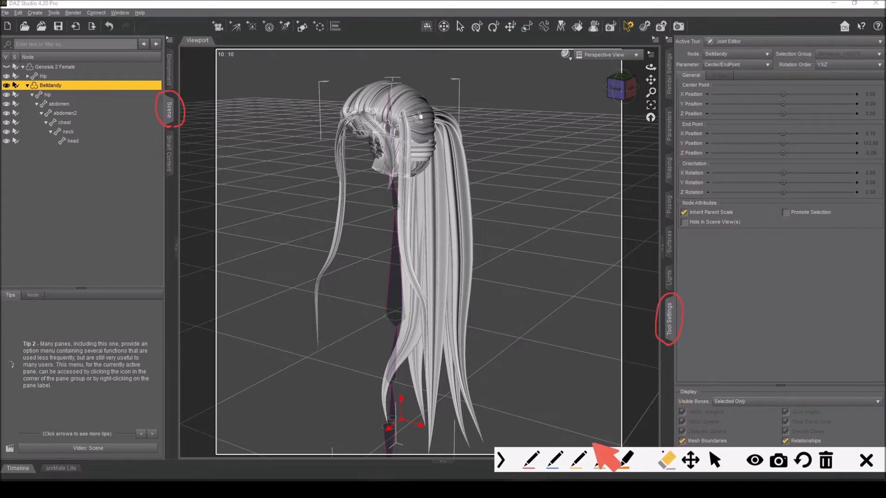
pyautogui.click(531, 459)
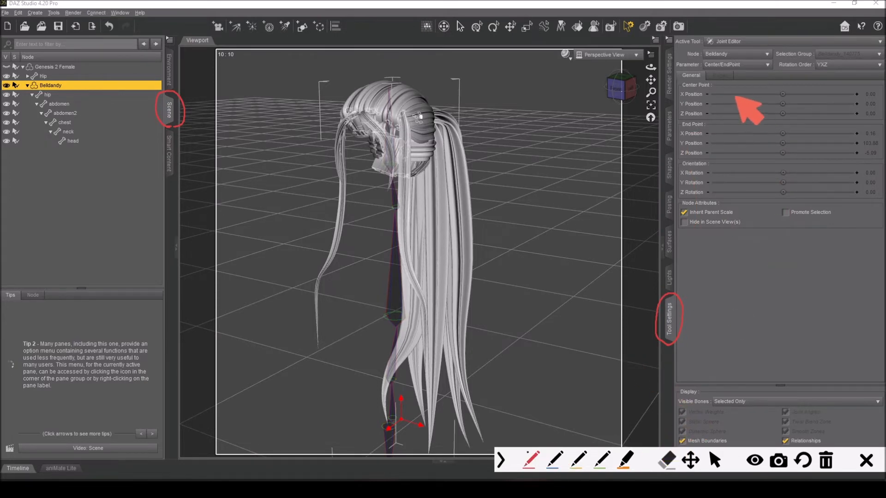
pyautogui.moveTo(814, 57)
pyautogui.mouseDown()
pyautogui.moveTo(879, 59)
pyautogui.moveTo(826, 48)
pyautogui.moveTo(812, 49)
pyautogui.moveTo(812, 59)
pyautogui.mouseUp()
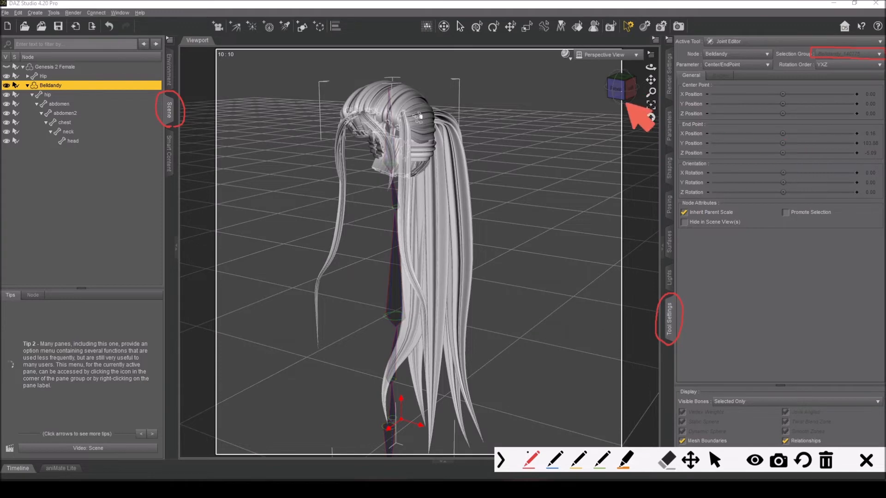
pyautogui.click(715, 460)
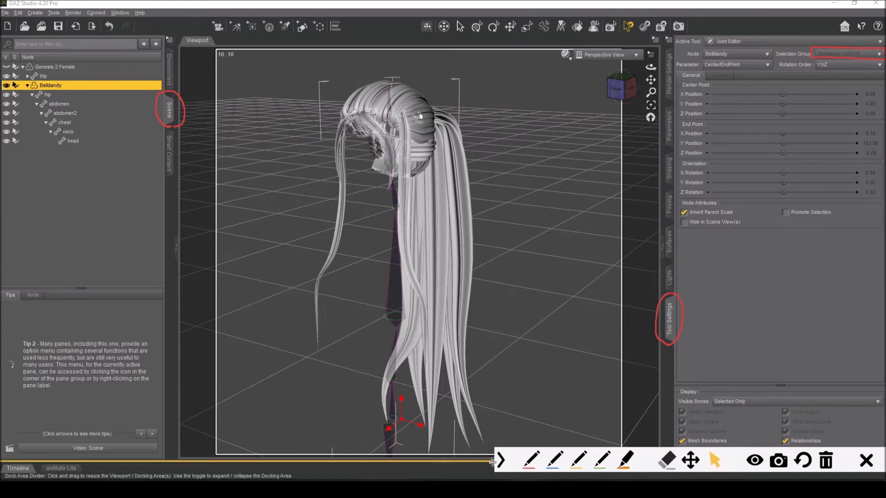
# Step: Switch the active tool back to the Geometry Editor to show the hair's face group list
pyautogui.moveTo(623, 89); pyautogui.dragTo(646, 242)
pyautogui.click(669, 242)
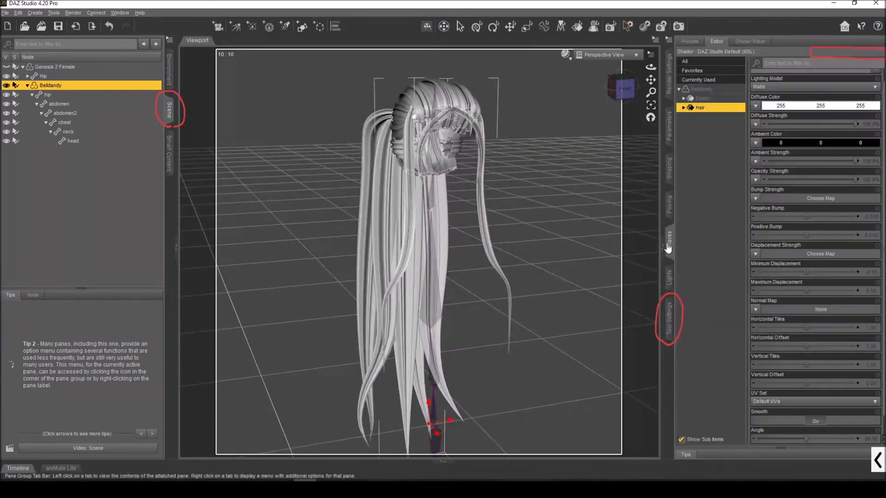
pyautogui.click(668, 318)
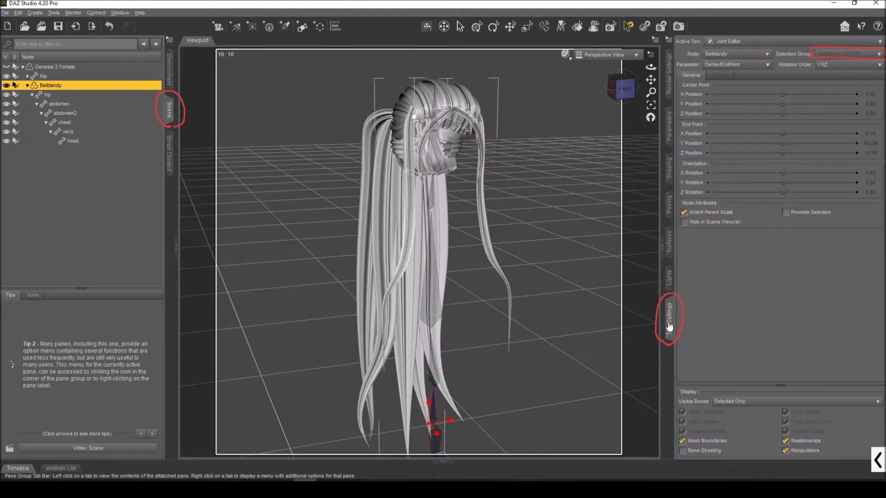
pyautogui.click(738, 42)
pyautogui.click(735, 154)
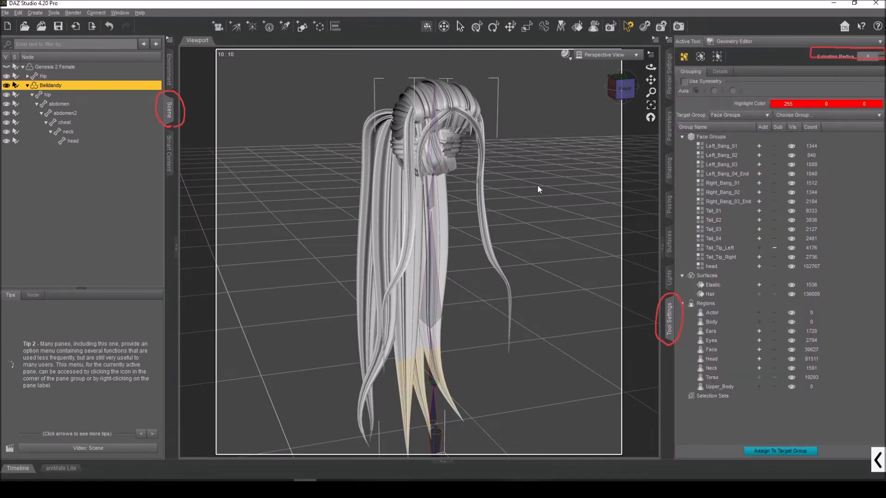
# Step: Switch to the diagrams.net hierarchy diagram and review the parent order planned for the head, bang and tail bones
pyautogui.click(259, 489)
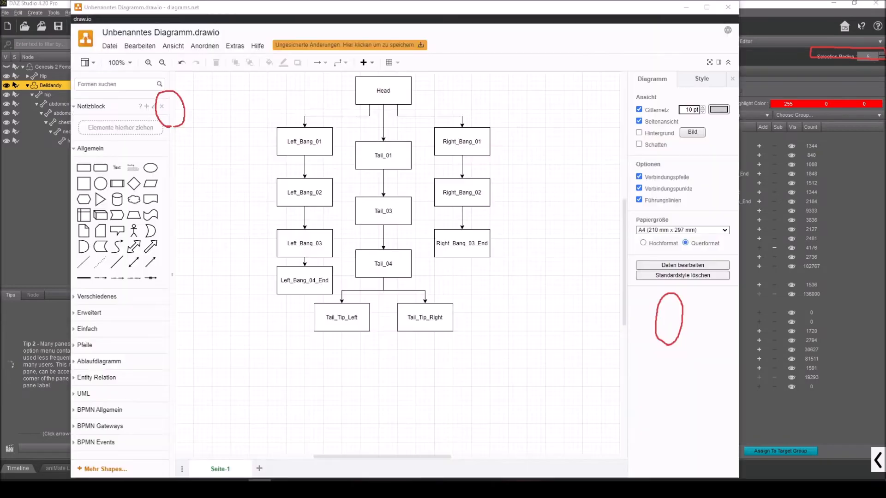
pyautogui.moveTo(496, 19); pyautogui.dragTo(511, 19)
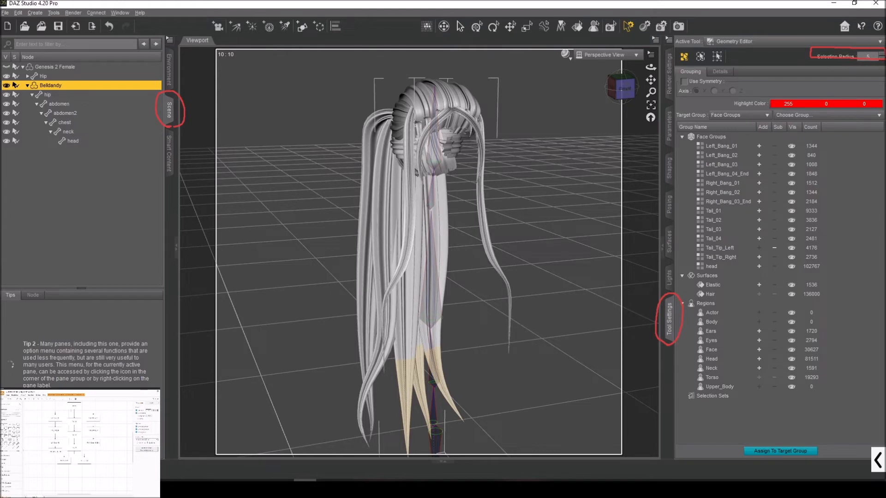
# Step: Activate the Joint Editor for the Belldandy hair figure
pyautogui.moveTo(622, 87); pyautogui.dragTo(637, 95)
pyautogui.click(784, 41)
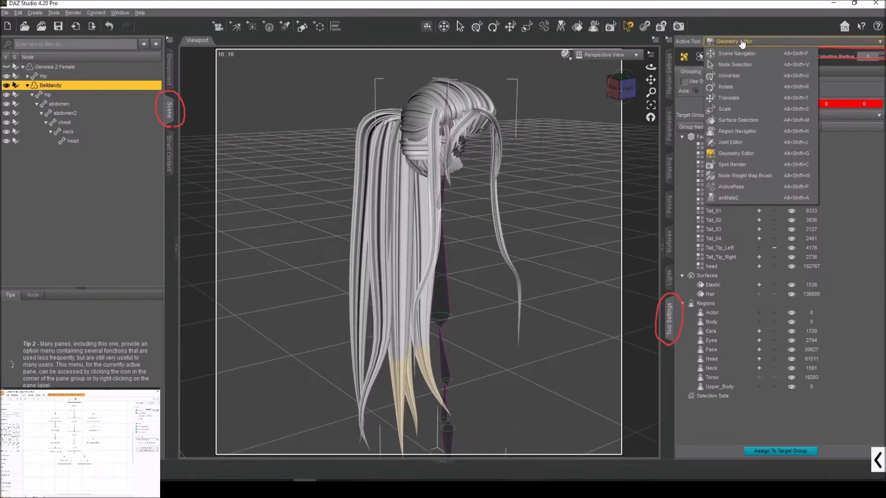
pyautogui.click(735, 138)
pyautogui.moveTo(624, 87)
pyautogui.mouseDown()
pyautogui.moveTo(640, 82)
pyautogui.moveTo(625, 82)
pyautogui.moveTo(628, 88)
pyautogui.mouseUp()
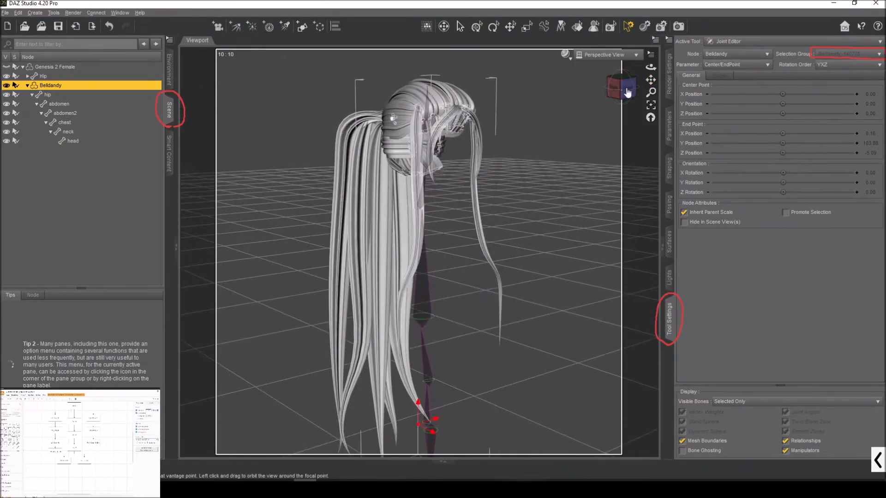
# Step: Create a child bone under the head bone, named and labelled Right_Bang_01, with rotation order YZX
pyautogui.click(84, 138)
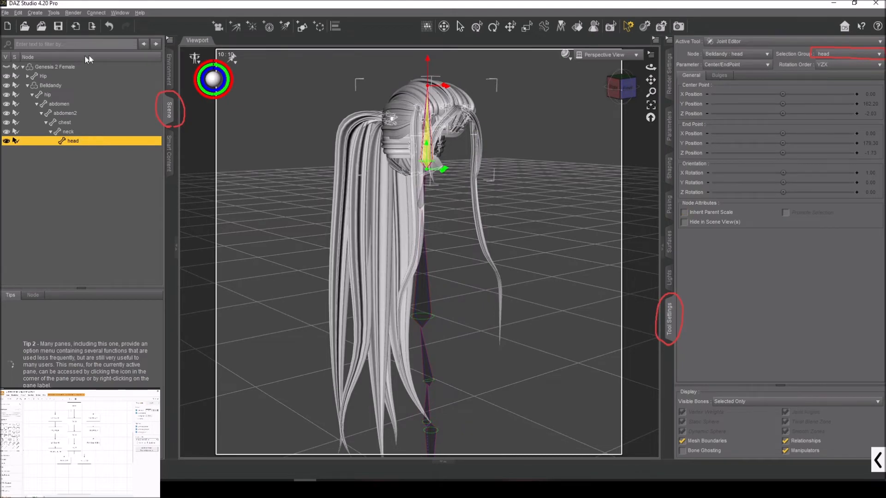
pyautogui.rightClick(254, 126)
pyautogui.moveTo(279, 143)
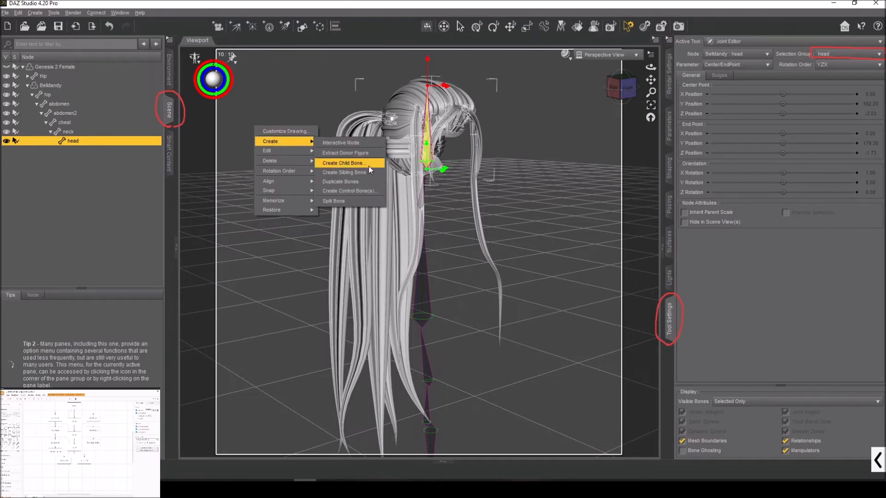
pyautogui.click(344, 164)
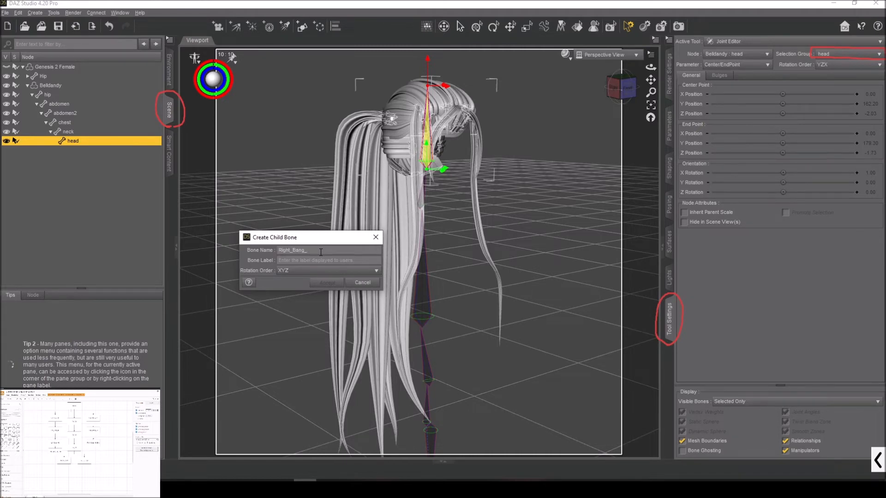
pyautogui.click(320, 262)
pyautogui.click(287, 271)
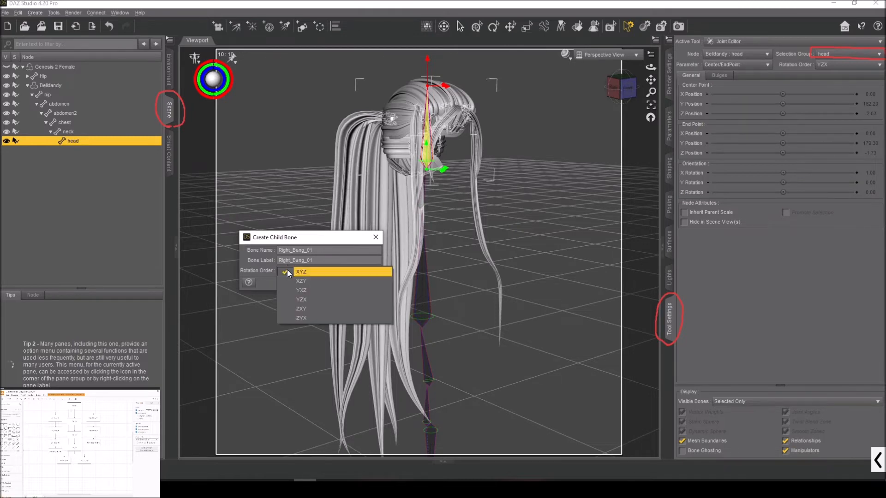
pyautogui.click(312, 300)
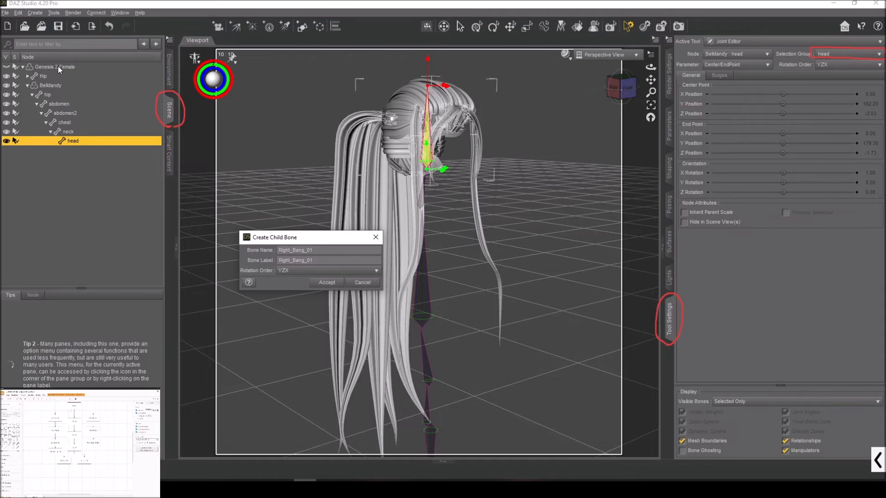
pyautogui.click(325, 282)
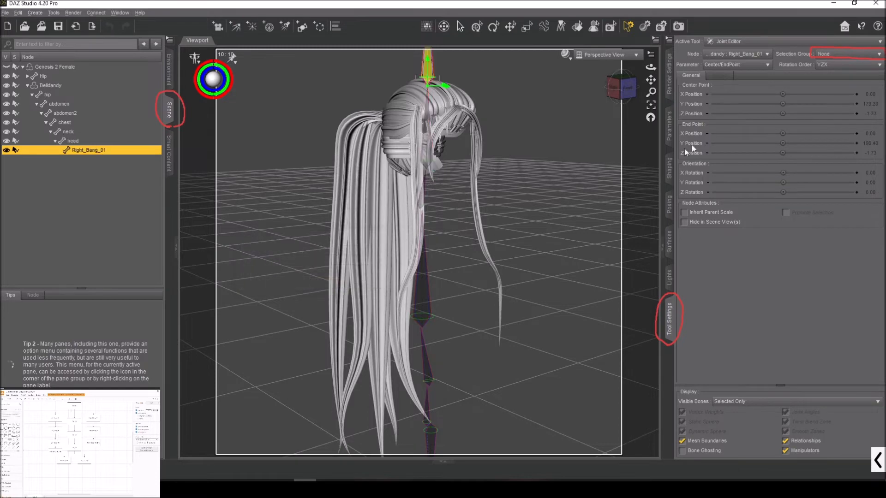
# Step: Assign the Right_Bang_01 face group as the new bone's selection group
pyautogui.click(845, 56)
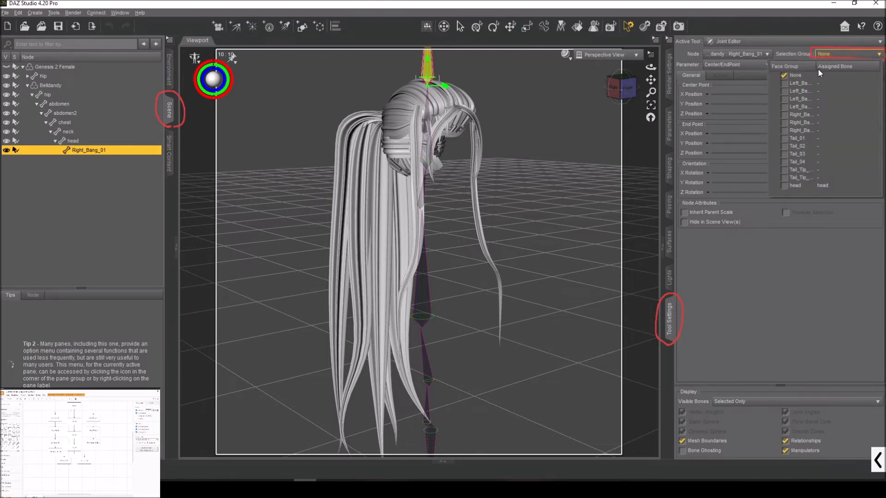
pyautogui.moveTo(816, 68); pyautogui.dragTo(851, 69)
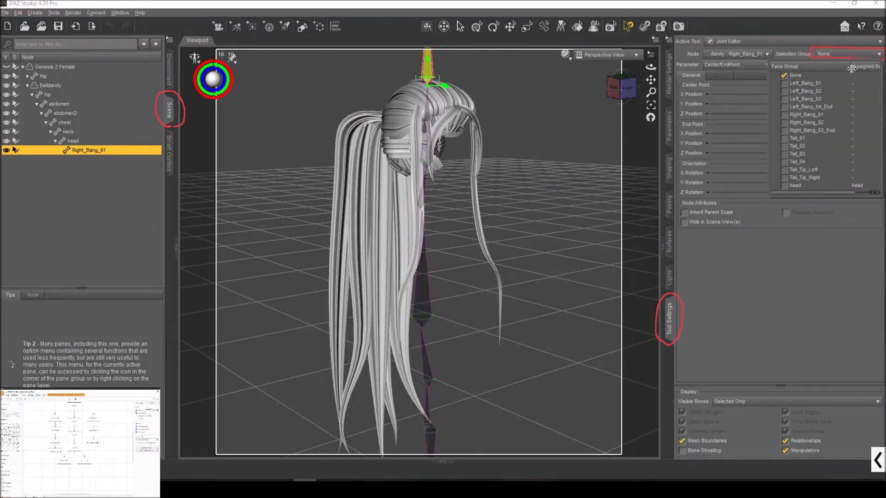
pyautogui.click(784, 115)
pyautogui.moveTo(852, 65); pyautogui.dragTo(844, 66)
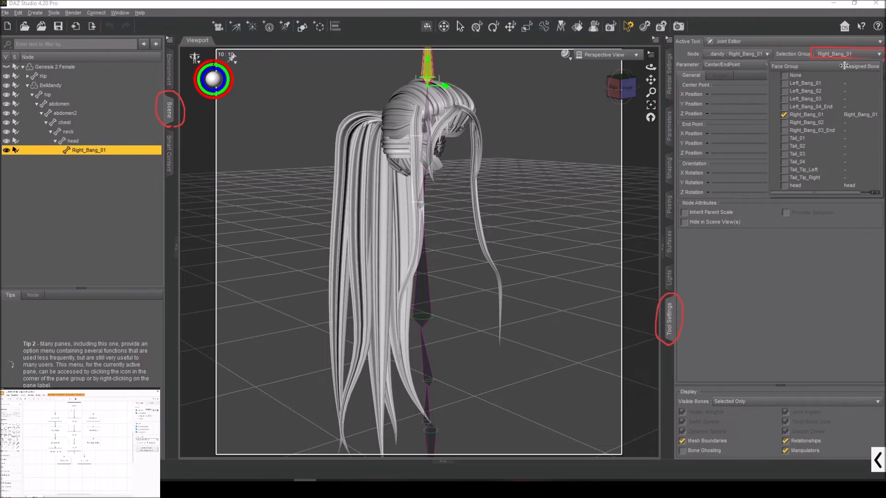
# Step: Inspect the hair and bones from the left side and reselect the Right_Bang_01 bone
pyautogui.click(484, 129)
pyautogui.moveTo(628, 88); pyautogui.dragTo(608, 82)
pyautogui.click(622, 88)
pyautogui.click(640, 85)
pyautogui.moveTo(651, 80); pyautogui.dragTo(600, 95)
pyautogui.scroll(1, 582, 105)
pyautogui.click(629, 92)
pyautogui.moveTo(650, 80); pyautogui.dragTo(687, 122)
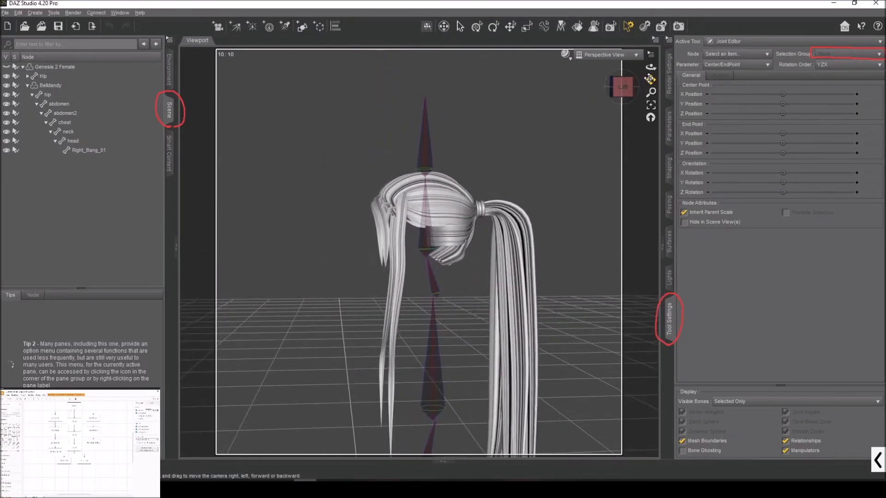
pyautogui.click(88, 151)
pyautogui.scroll(1, 253, 177)
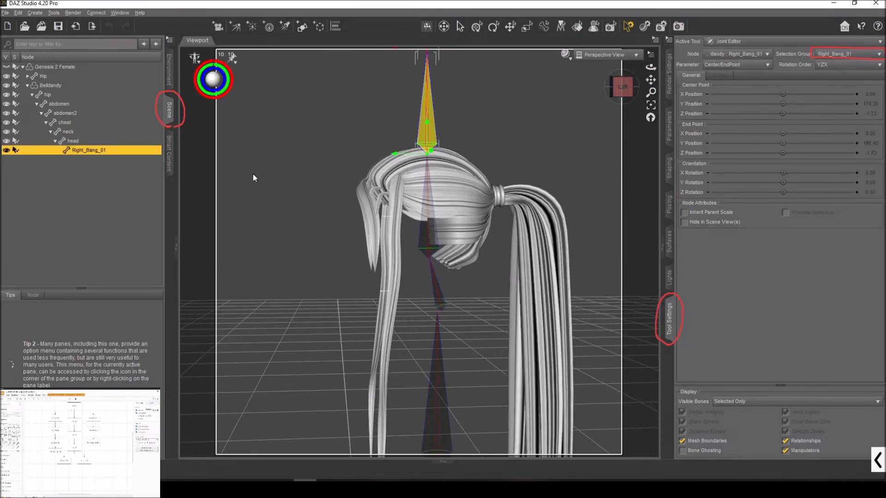
# Step: Move the centre point of the Right_Bang_01 bone onto the upper right bang strand, at about Y 169.5 and Z 4.4
pyautogui.moveTo(651, 67); pyautogui.dragTo(784, 81)
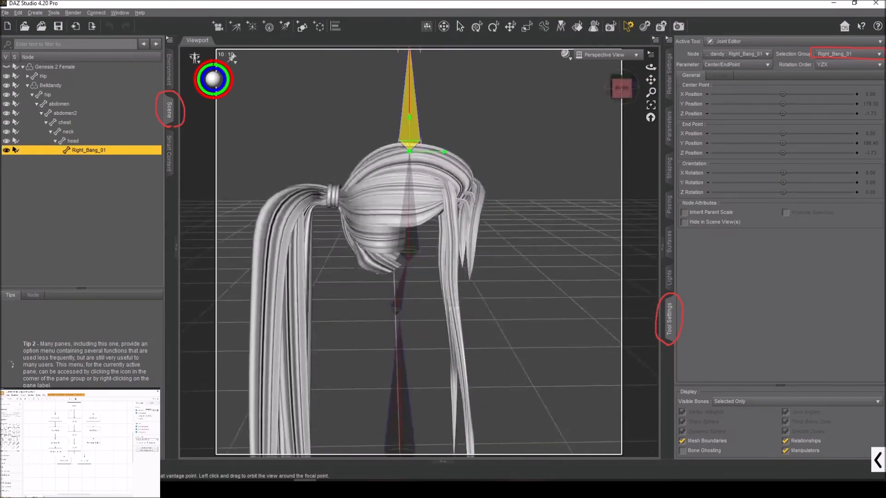
pyautogui.click(626, 95)
pyautogui.moveTo(651, 80); pyautogui.dragTo(625, 99)
pyautogui.scroll(4, 651, 80)
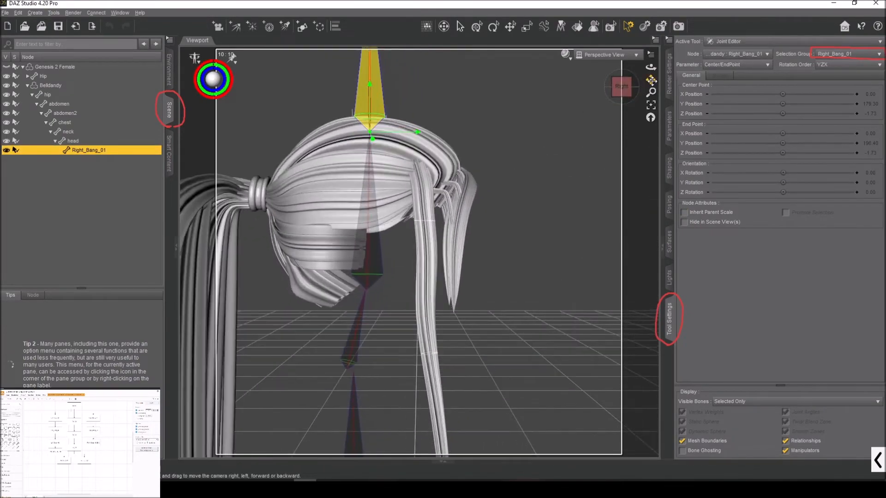
pyautogui.moveTo(625, 88); pyautogui.dragTo(573, 97)
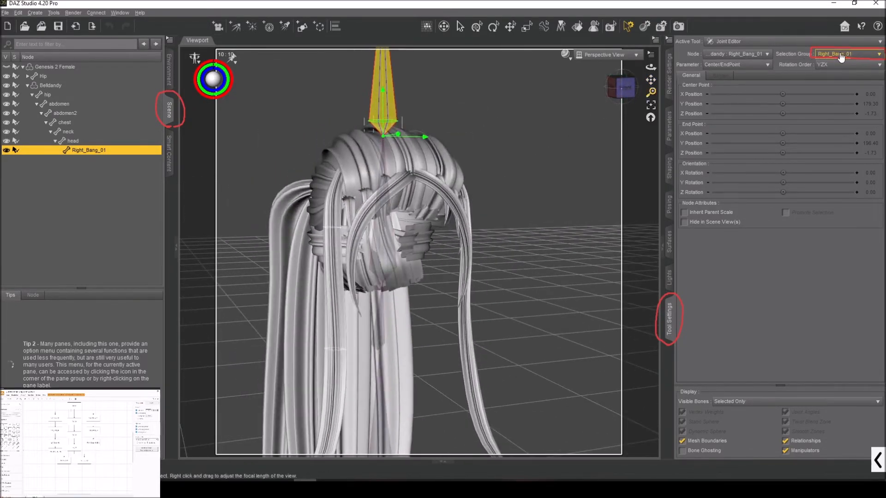
pyautogui.moveTo(628, 88); pyautogui.dragTo(658, 114)
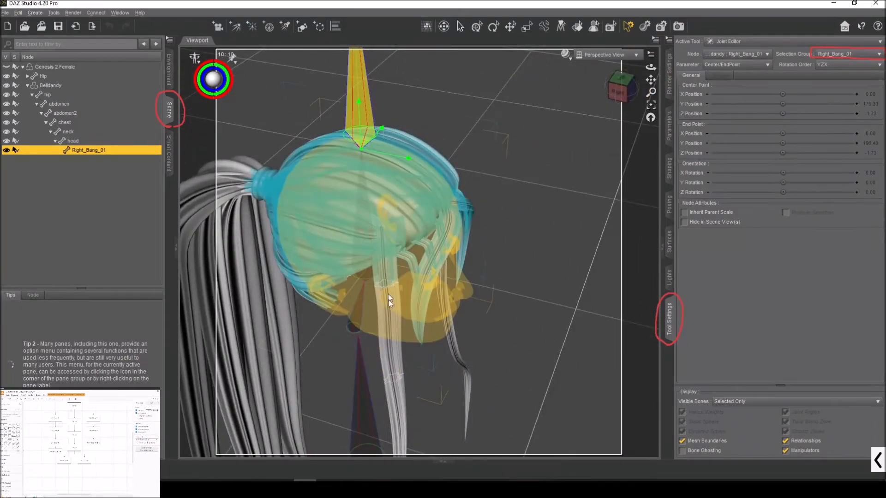
pyautogui.click(618, 92)
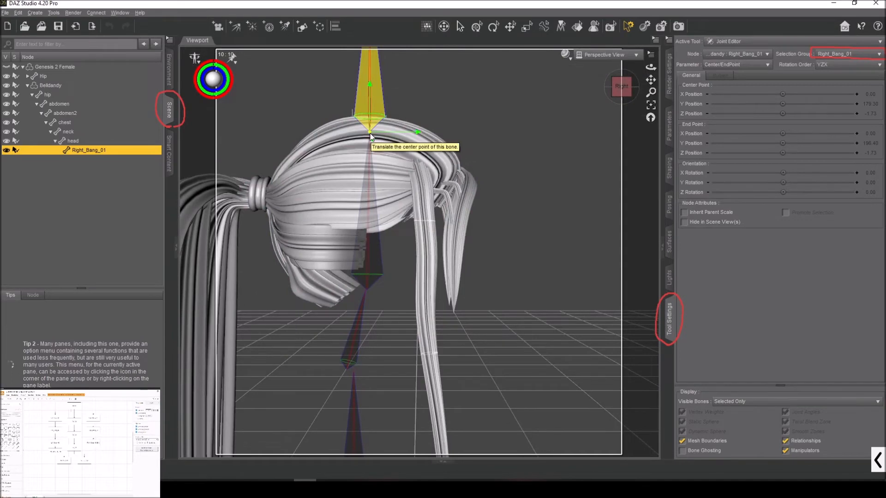
pyautogui.moveTo(371, 136); pyautogui.dragTo(428, 223)
# Step: Move the end point of the Right_Bang_01 bone down along the right bang strand, to about Y 156.4 and Z 4.7
pyautogui.scroll(-2, 522, 205)
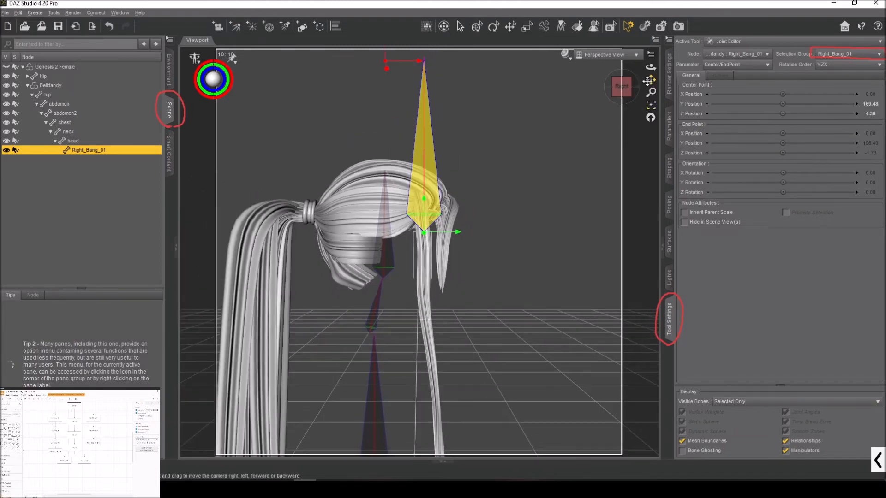
pyautogui.moveTo(650, 79); pyautogui.dragTo(650, 72)
pyautogui.moveTo(388, 54); pyautogui.dragTo(425, 315)
pyautogui.moveTo(651, 79); pyautogui.dragTo(654, 32)
pyautogui.scroll(5, 651, 78)
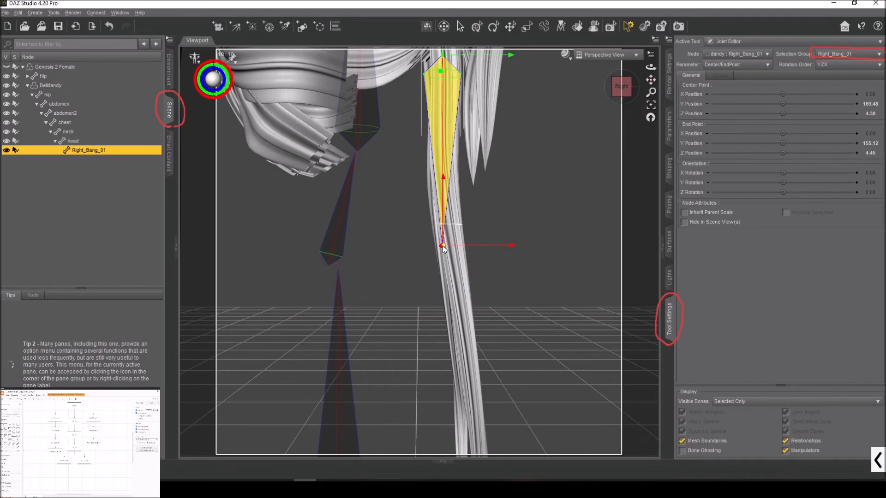
pyautogui.moveTo(442, 246); pyautogui.dragTo(446, 229)
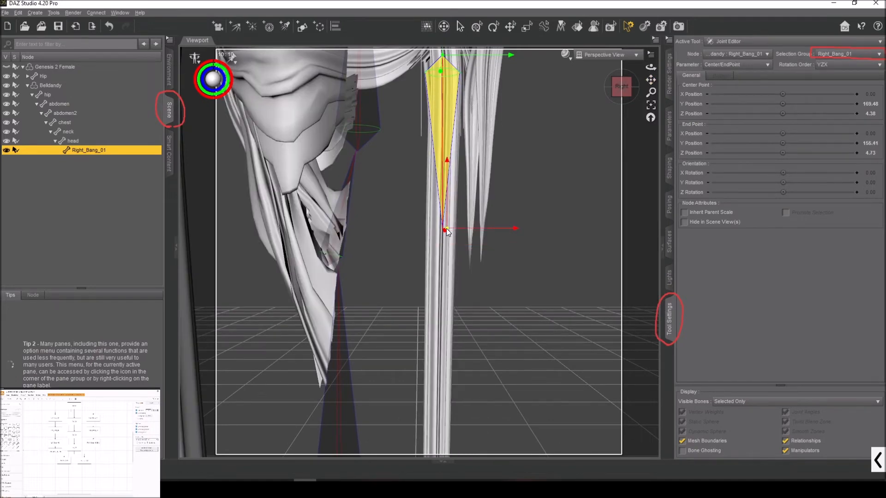
# Step: Nudge the end point of the Right_Bang_01 bone to about Y 156.7, Z 5.0 and shift its center point sideways onto the strand at about X -7.8
pyautogui.moveTo(447, 228); pyautogui.dragTo(451, 225)
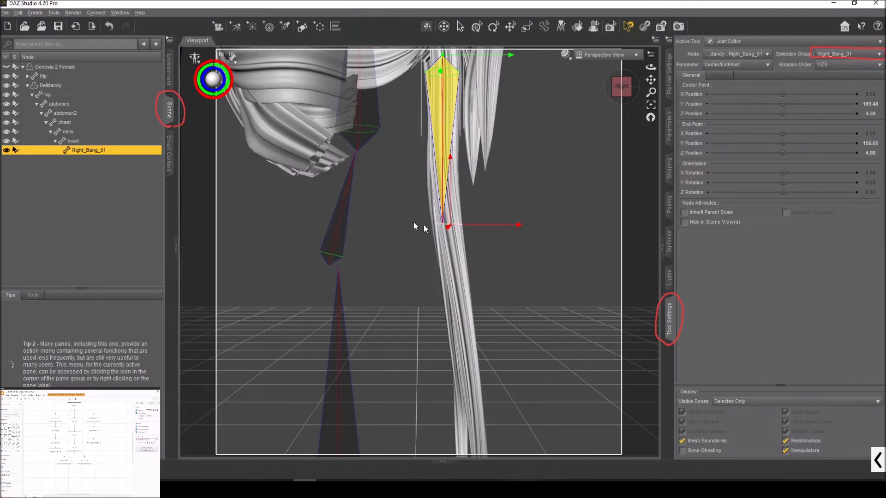
pyautogui.click(634, 85)
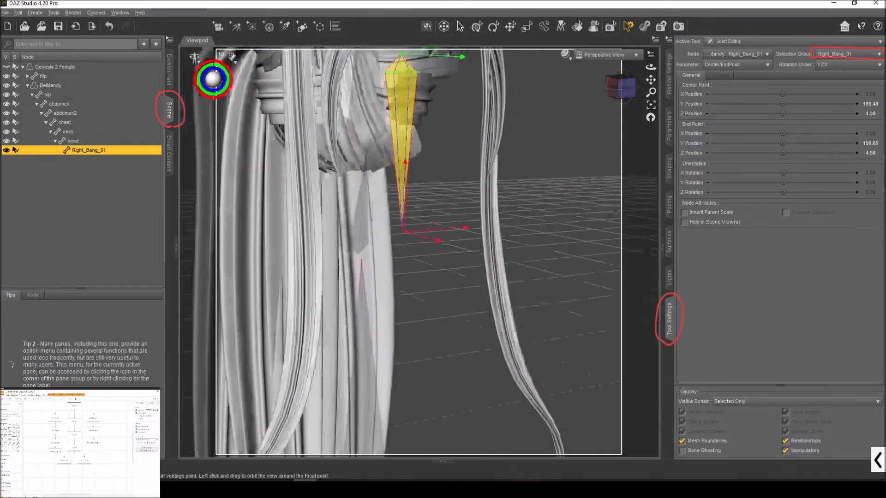
pyautogui.moveTo(651, 80); pyautogui.dragTo(732, 219)
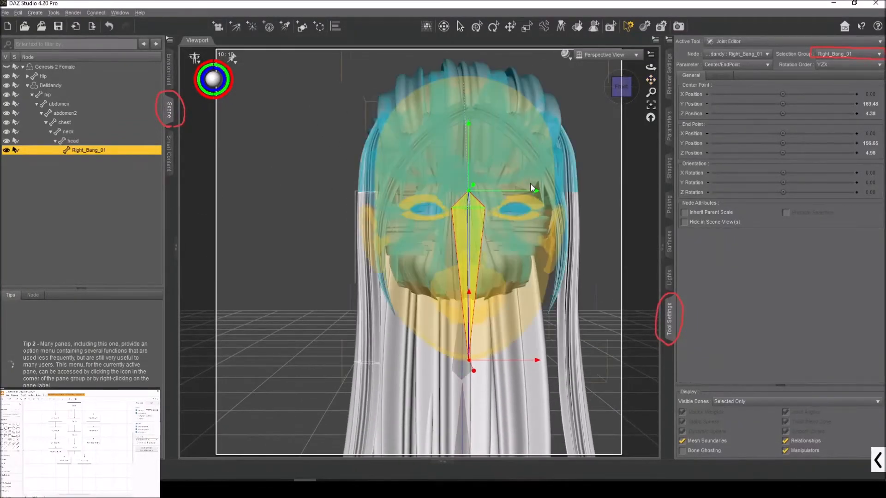
pyautogui.moveTo(520, 199); pyautogui.dragTo(406, 202)
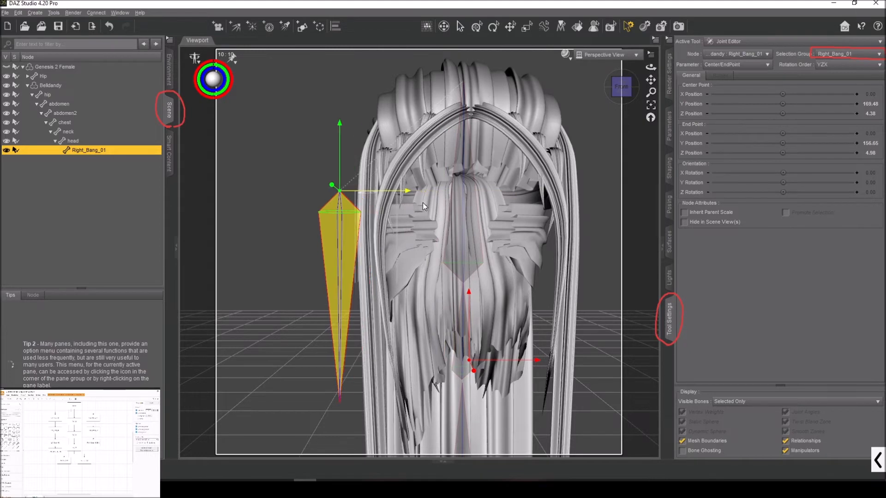
pyautogui.click(437, 203)
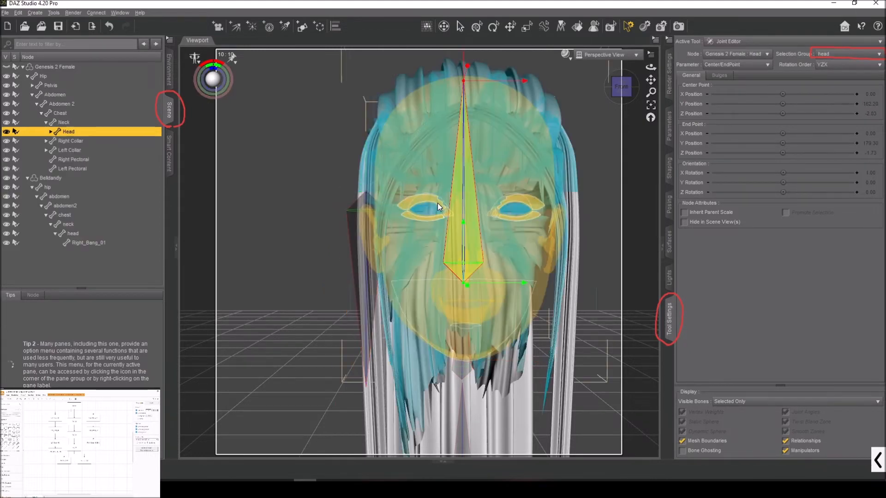
pyautogui.click(87, 243)
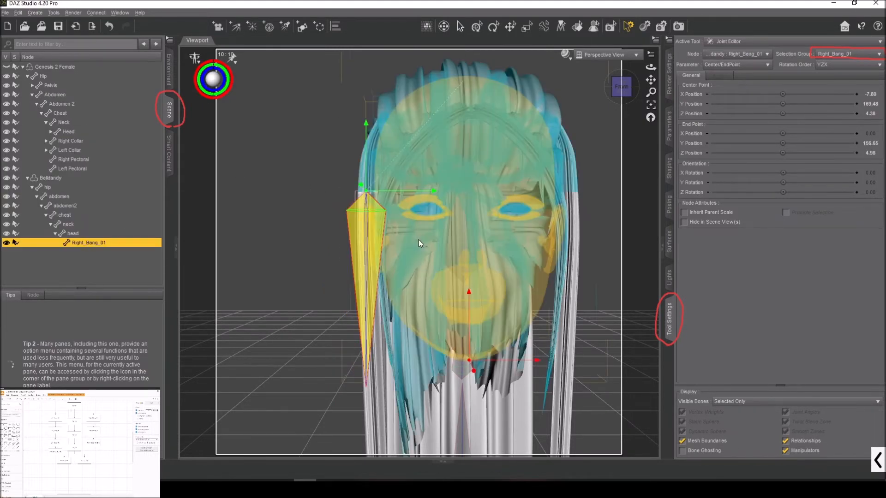
# Step: Move the end point of the Right_Bang_01 bone onto the right bang strand, to about X -7.9, Y 156.3 and Z 4.8
pyautogui.moveTo(516, 363); pyautogui.dragTo(407, 374)
pyautogui.click(626, 91)
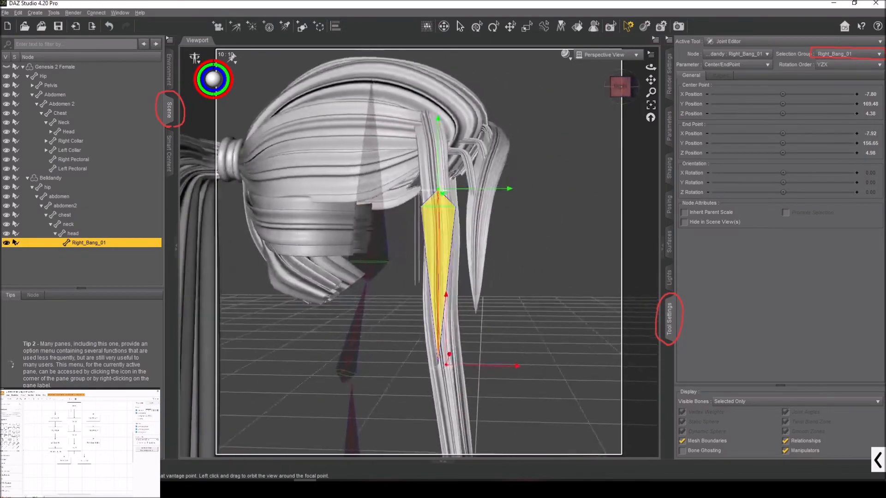
pyautogui.moveTo(650, 82); pyautogui.dragTo(650, 30)
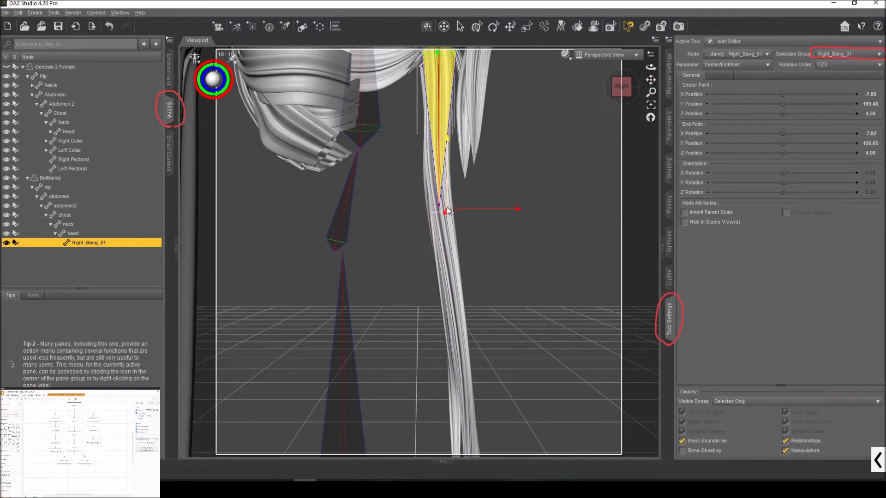
pyautogui.moveTo(447, 208); pyautogui.dragTo(444, 215)
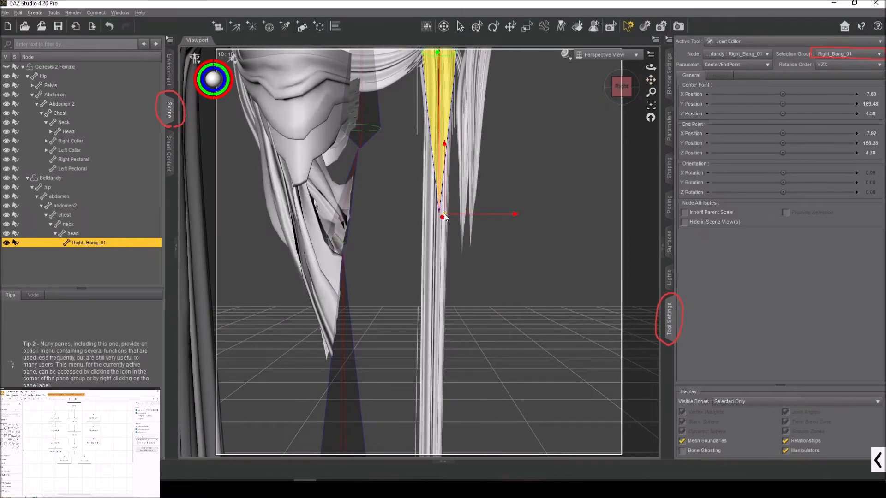
# Step: Create a YZX child bone under Right_Bang_01, named and labelled Right_Bang_02, and assign the Right_Bang_02 face group as its selection group
pyautogui.moveTo(630, 86)
pyautogui.mouseDown()
pyautogui.moveTo(616, 90)
pyautogui.moveTo(660, 104)
pyautogui.moveTo(642, 94)
pyautogui.mouseUp()
pyautogui.click(626, 88)
pyautogui.scroll(-3, 651, 79)
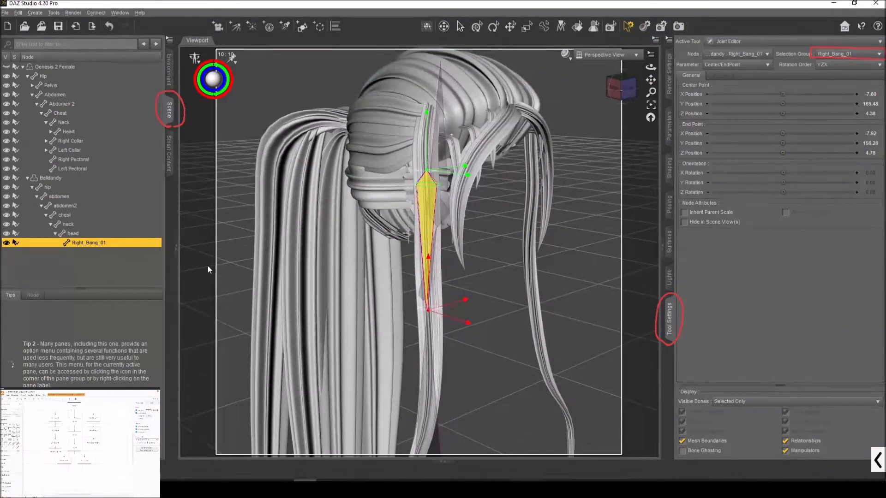
pyautogui.rightClick(232, 206)
pyautogui.moveTo(256, 221)
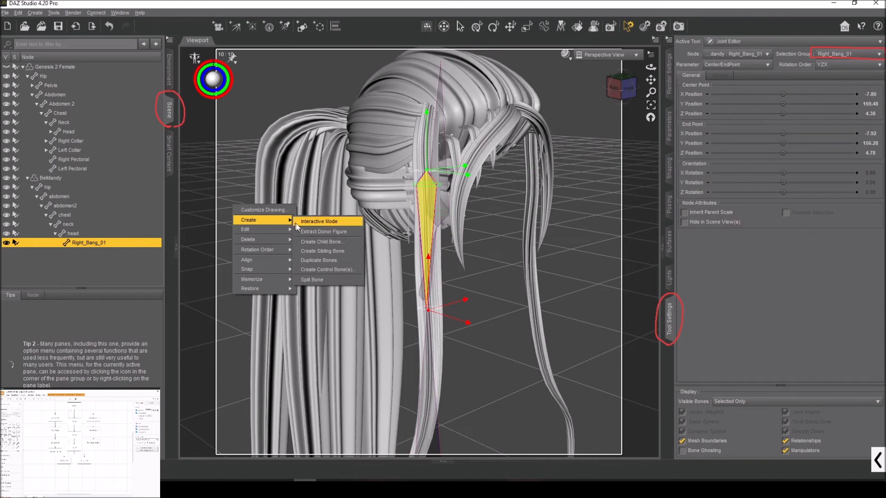
pyautogui.click(314, 242)
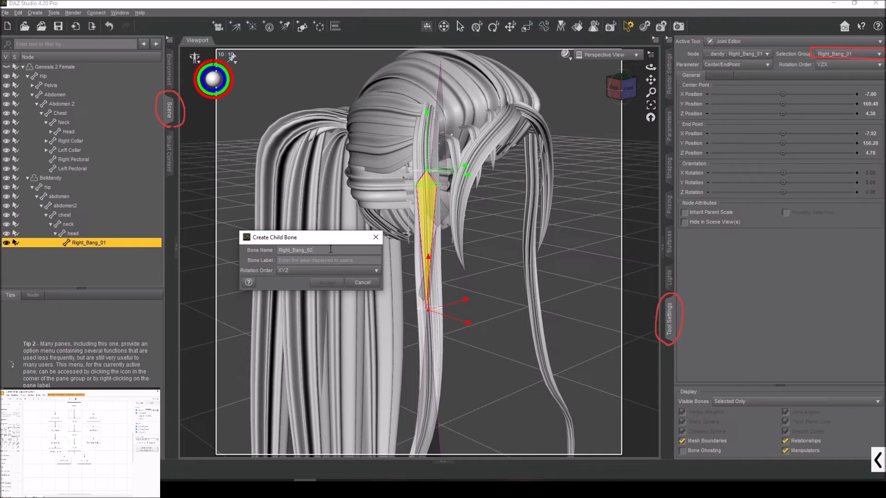
pyautogui.click(307, 260)
pyautogui.write('Right_Bang_02')
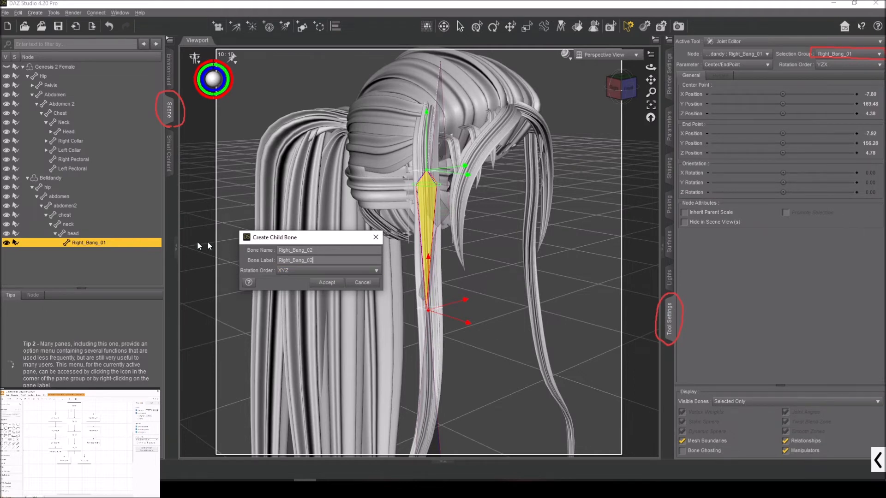
pyautogui.click(323, 271)
pyautogui.click(309, 299)
pyautogui.click(332, 282)
pyautogui.click(830, 54)
pyautogui.click(785, 123)
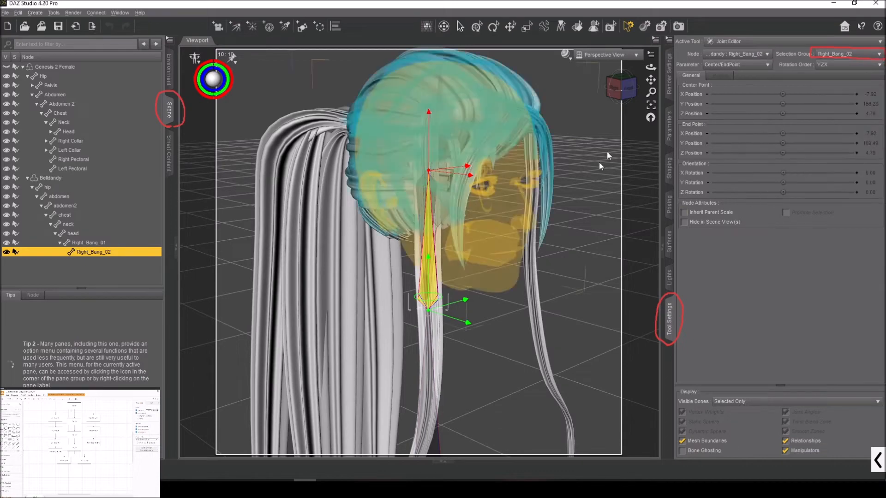
# Step: Move the end point of the Right_Bang_02 bone down along the right bang strand in the side view, to about Y 141.8 and Z 6.7
pyautogui.click(616, 88)
pyautogui.moveTo(651, 79); pyautogui.dragTo(650, 44)
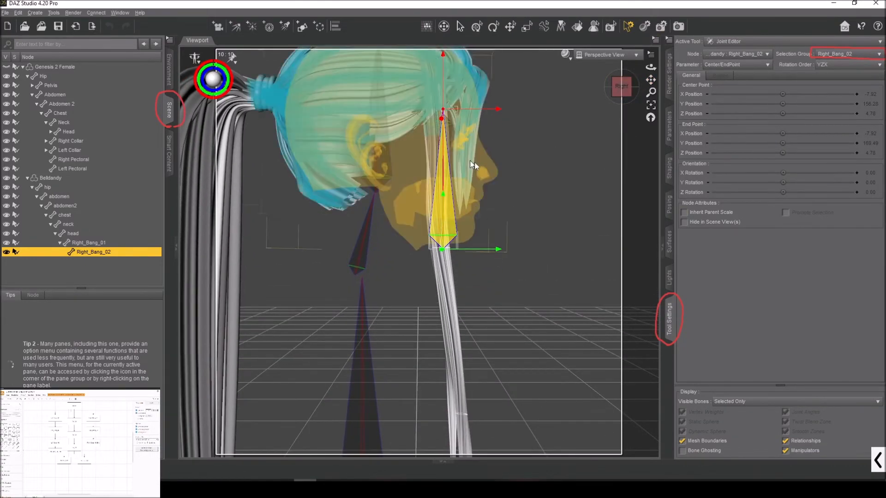
pyautogui.moveTo(651, 79); pyautogui.dragTo(653, 73)
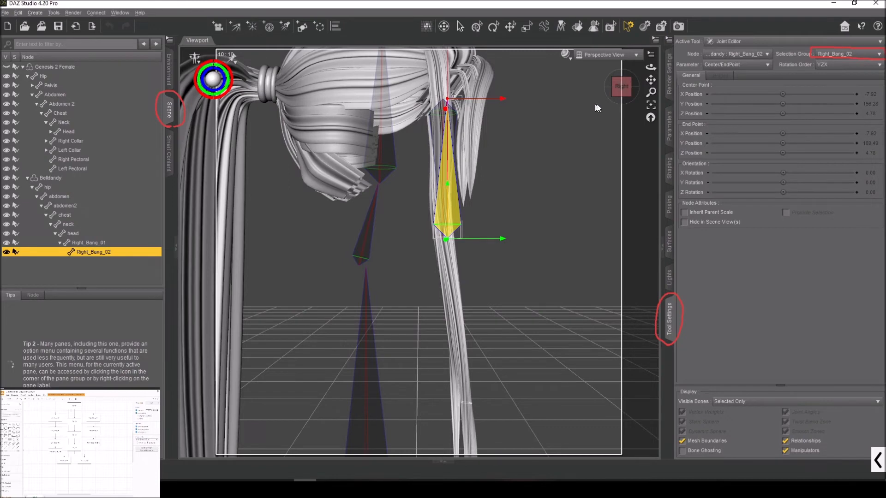
pyautogui.moveTo(651, 79); pyautogui.dragTo(651, 75)
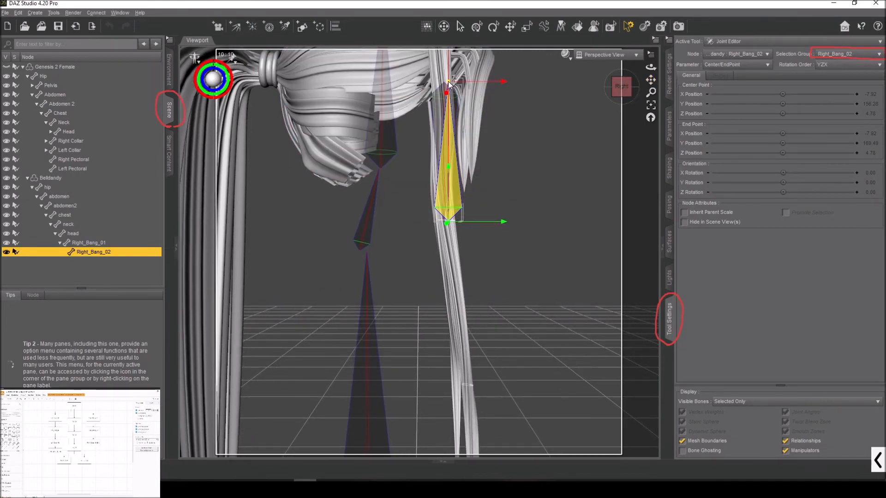
pyautogui.moveTo(469, 376); pyautogui.dragTo(468, 369)
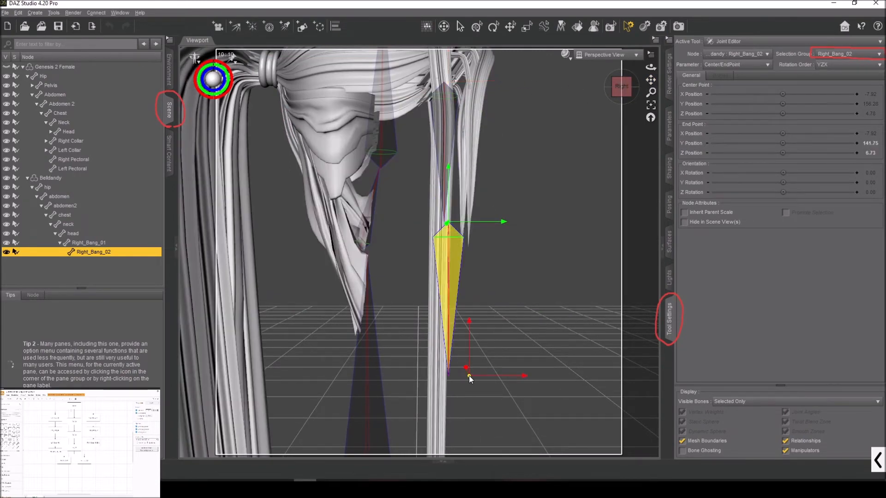
# Step: Shift the end point of the Right_Bang_02 bone sideways onto the curved bang strand in the front view, to about X -11.5 and Y 141.5
pyautogui.moveTo(651, 80); pyautogui.dragTo(644, 39)
pyautogui.scroll(2, 641, 88)
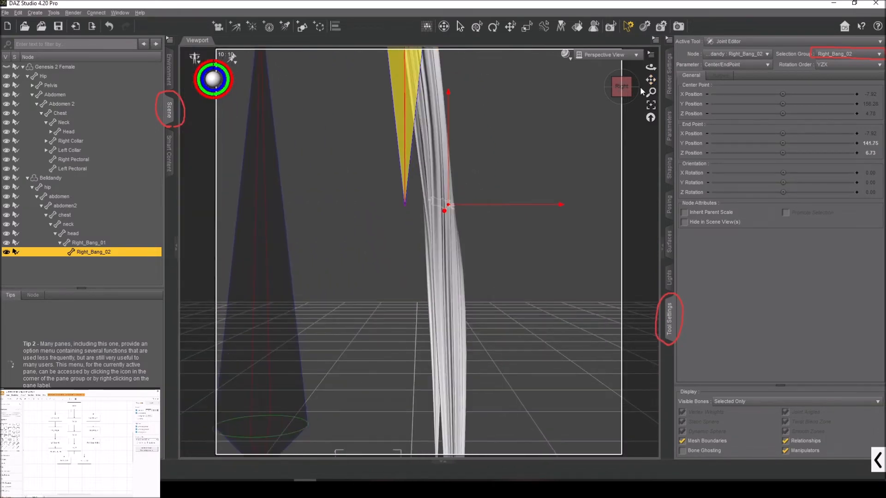
pyautogui.moveTo(649, 80); pyautogui.dragTo(648, 80)
pyautogui.click(629, 88)
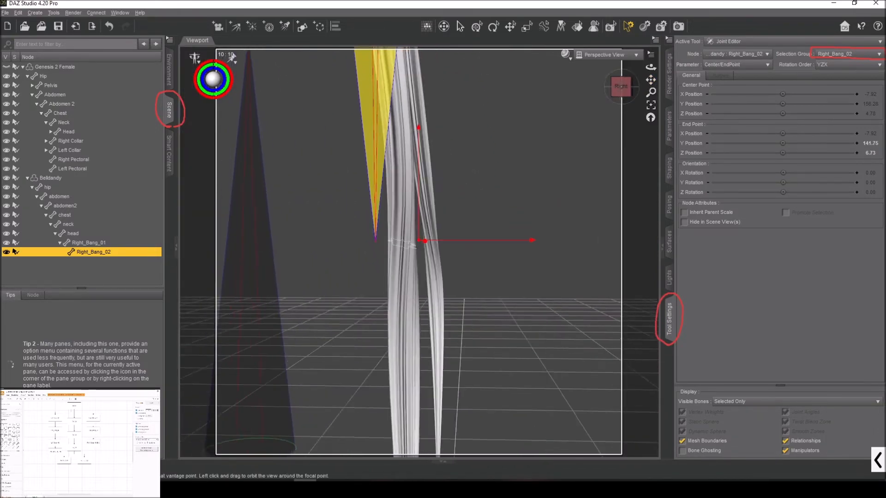
pyautogui.click(623, 94)
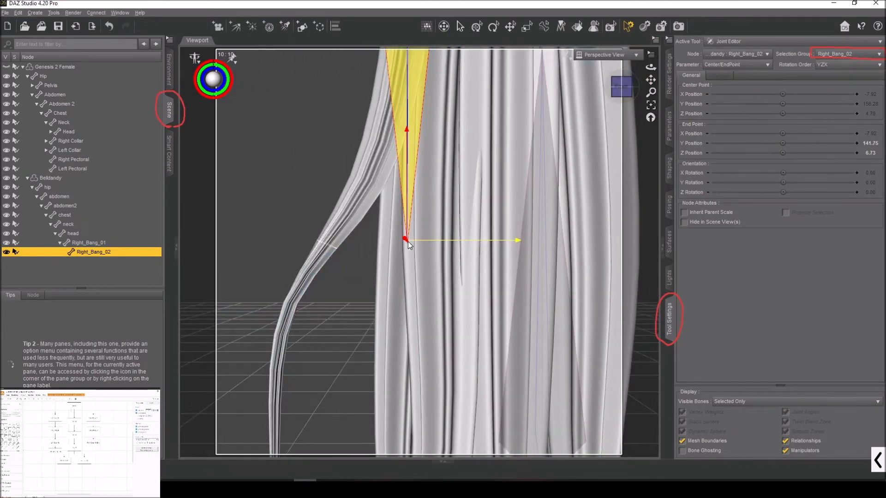
pyautogui.moveTo(354, 242); pyautogui.dragTo(345, 245)
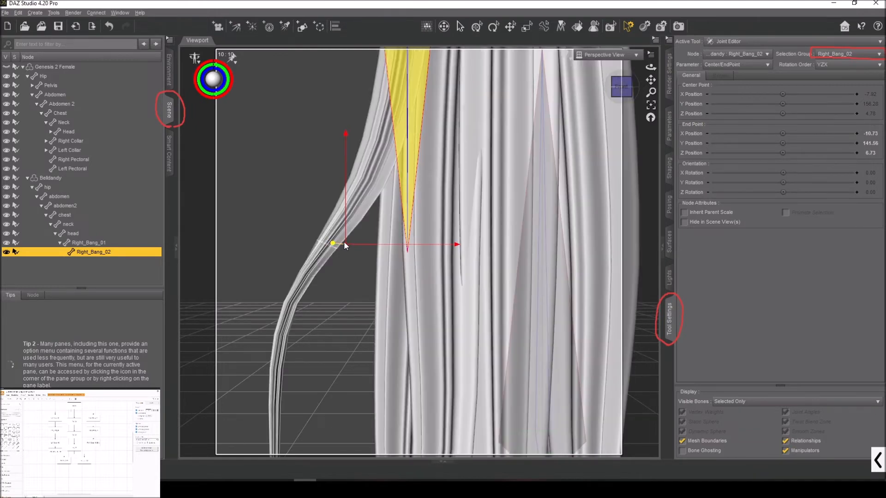
pyautogui.moveTo(344, 242); pyautogui.dragTo(335, 248)
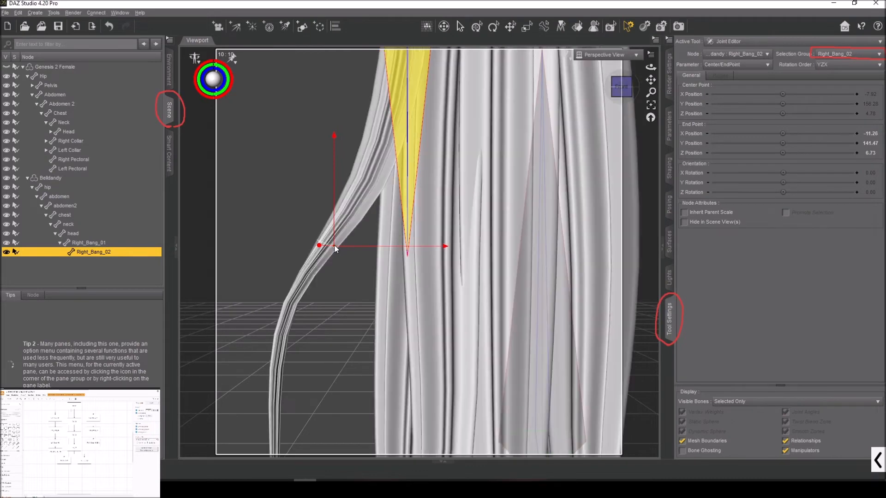
pyautogui.moveTo(335, 248); pyautogui.dragTo(329, 246)
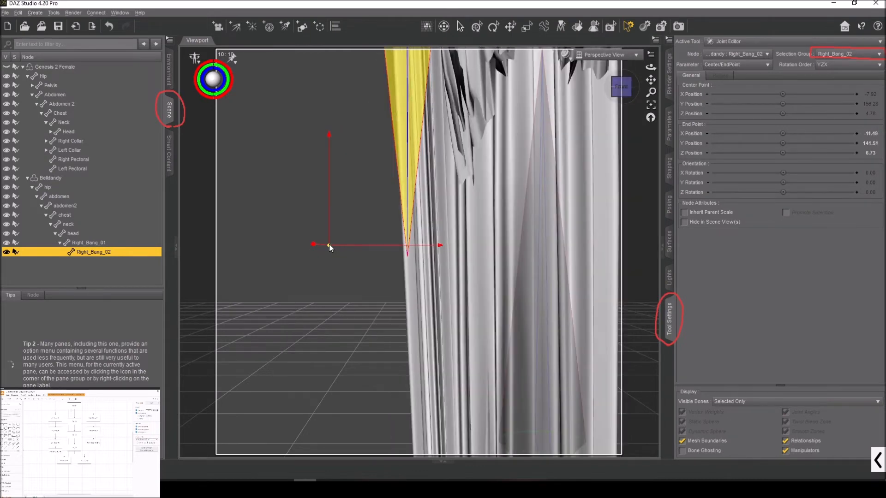
# Step: Create a child bone under Right_Bang_02, named and labelled Right_Bang_03_End, with rotation order YZX
pyautogui.moveTo(621, 87); pyautogui.dragTo(651, 147)
pyautogui.click(627, 90)
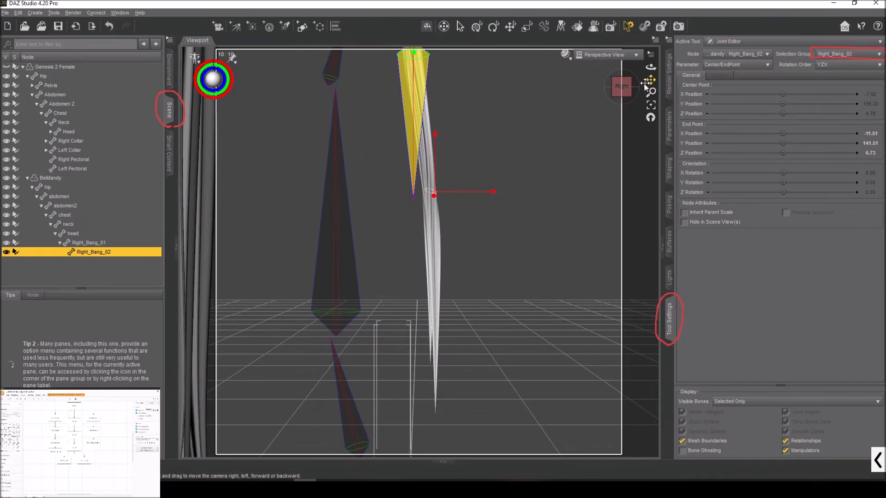
pyautogui.rightClick(506, 149)
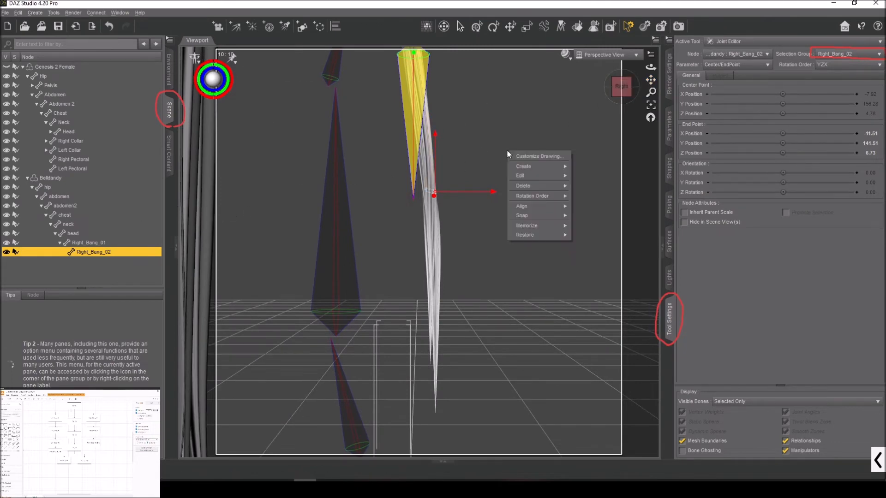
pyautogui.moveTo(566, 167)
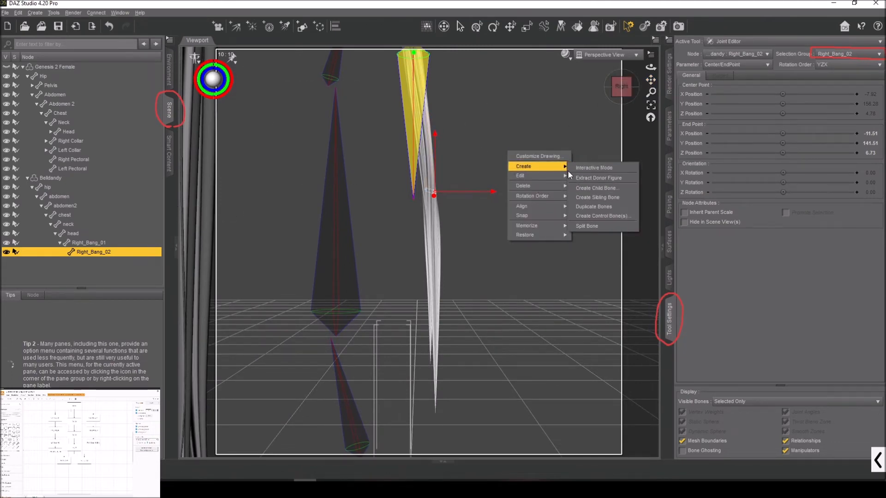
pyautogui.click(585, 185)
pyautogui.click(306, 250)
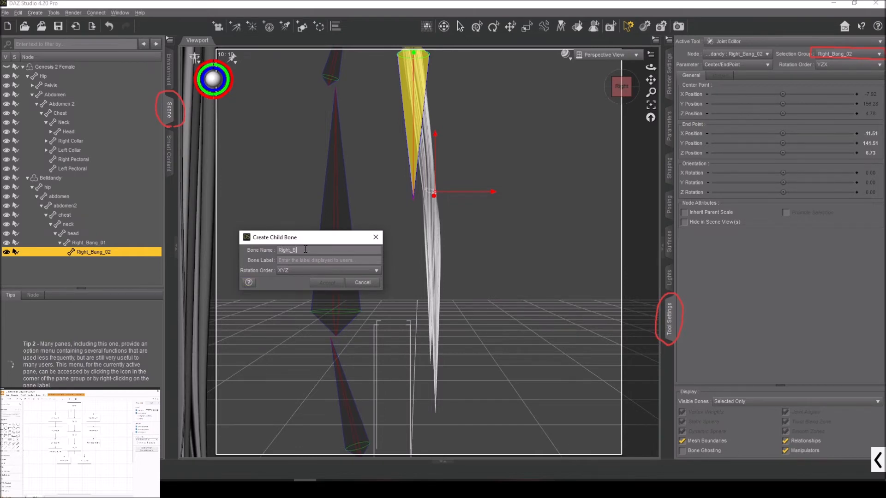
pyautogui.write('Right_Bang_03')
pyautogui.click(312, 262)
pyautogui.click(317, 271)
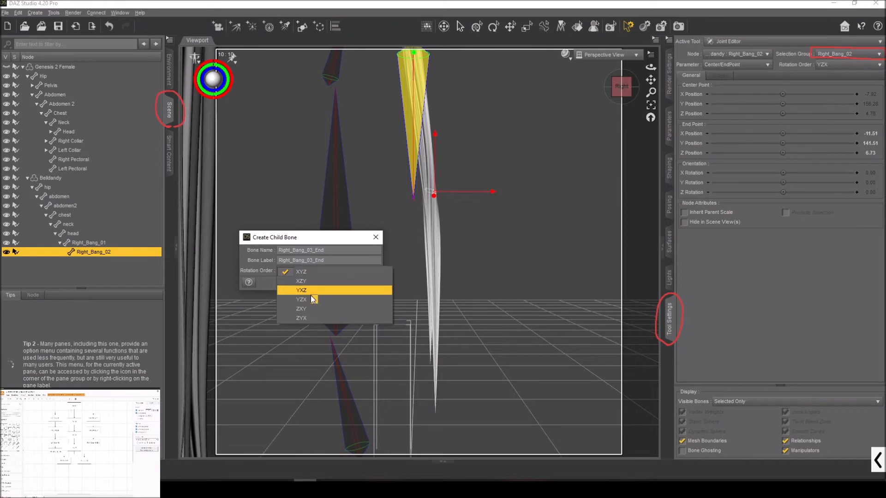
pyautogui.click(310, 297)
pyautogui.click(328, 283)
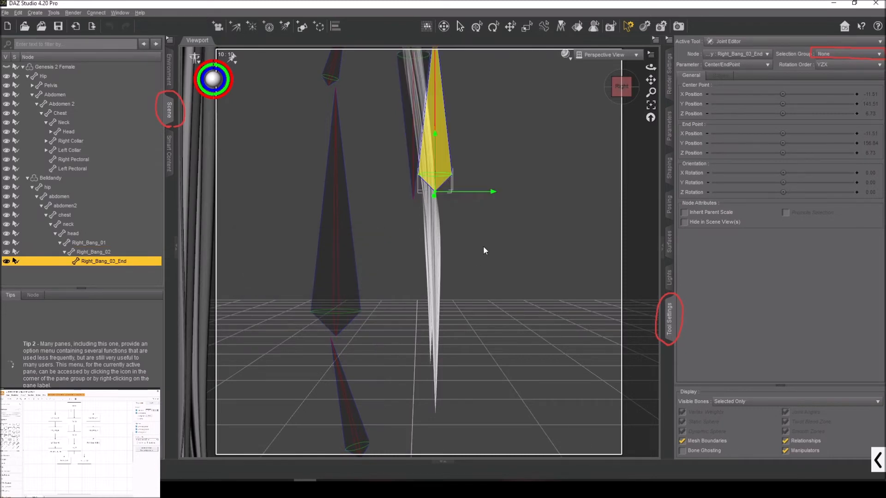
# Step: Move the end point of the Right_Bang_03_End bone down to the tip of the bang strand, to about X -13.5, Y 123.1 and Z 7.4
pyautogui.scroll(-3, 547, 181)
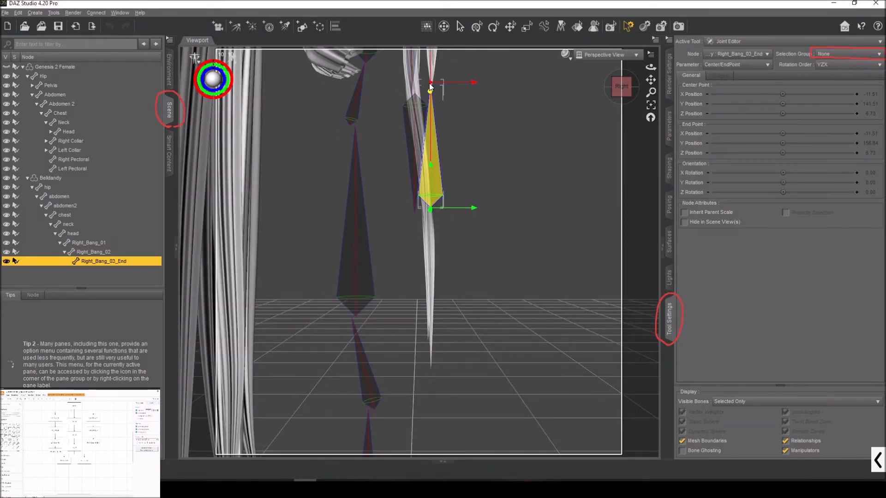
pyautogui.moveTo(430, 82); pyautogui.dragTo(436, 353)
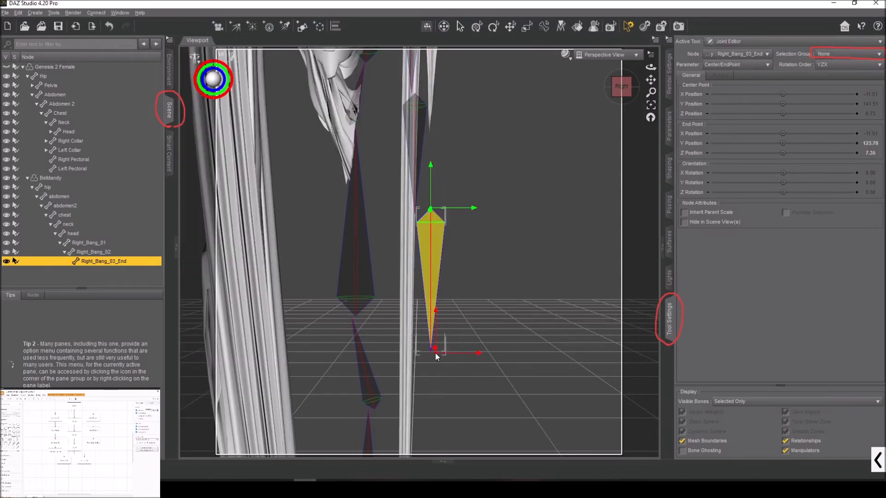
pyautogui.moveTo(626, 90); pyautogui.dragTo(531, 98)
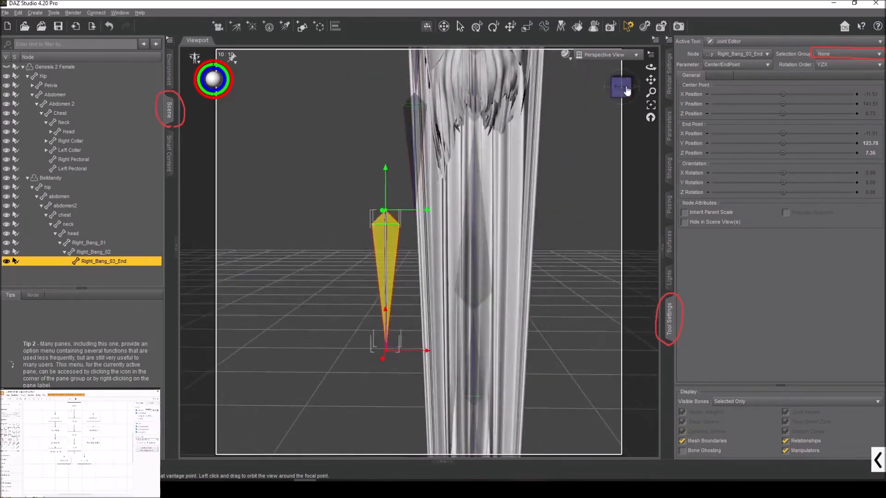
pyautogui.moveTo(650, 79); pyautogui.dragTo(649, 85)
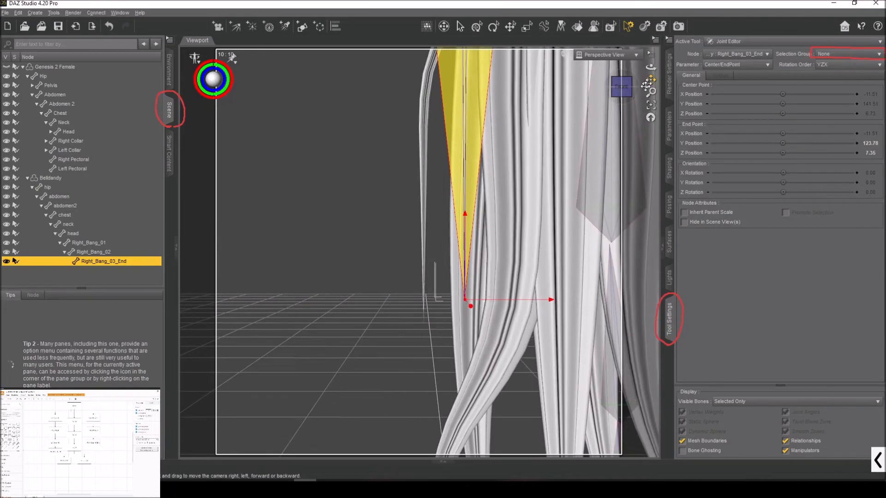
pyautogui.moveTo(467, 298); pyautogui.dragTo(433, 311)
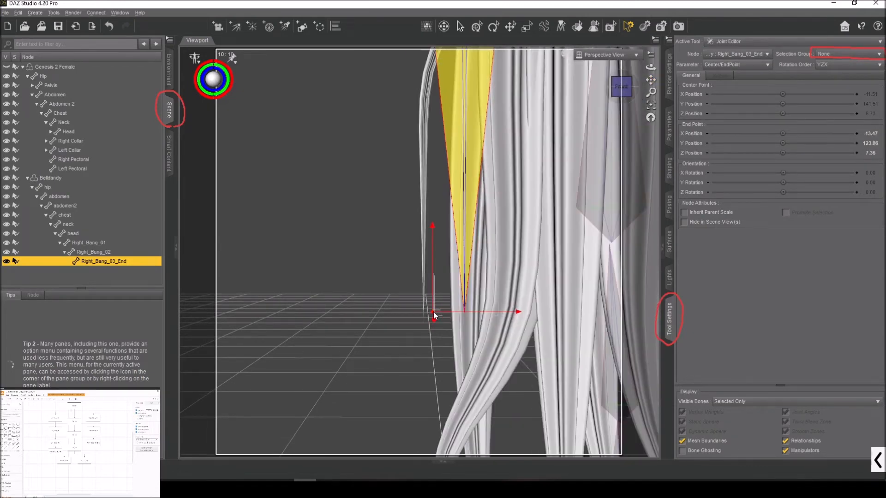
# Step: Fine-tune the end point of the Right_Bang_03_End bone onto the strand in the front view, to about X -14.0 and Y 122.6
pyautogui.moveTo(433, 312); pyautogui.dragTo(426, 315)
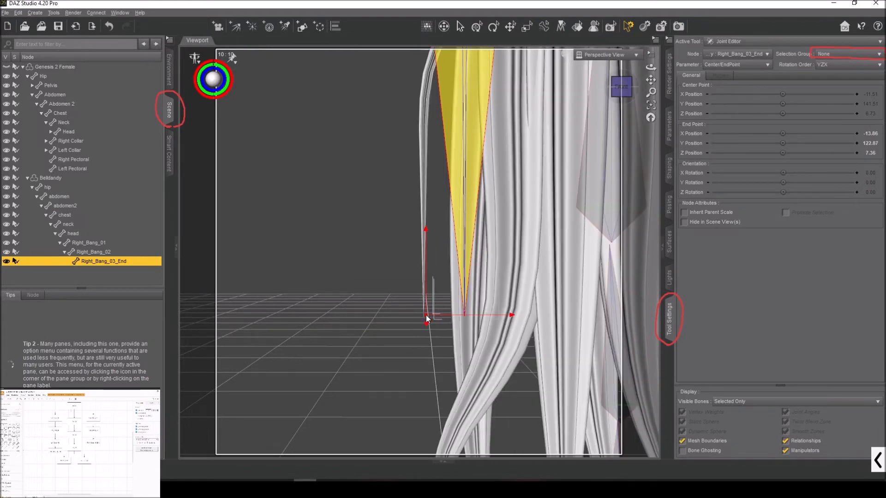
pyautogui.moveTo(651, 80); pyautogui.dragTo(670, 26)
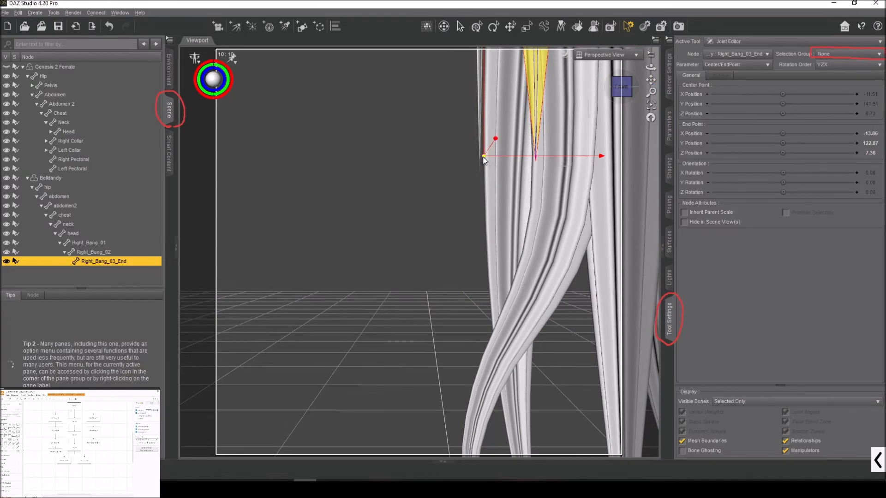
pyautogui.moveTo(483, 157); pyautogui.dragTo(481, 163)
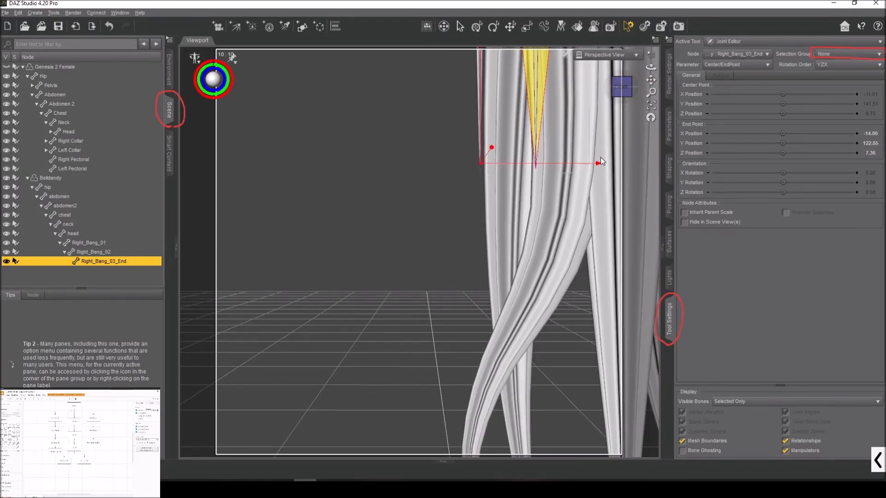
# Step: Align all bones of the hair figure using Align All Bones, with Right_Bang_03_End selected
pyautogui.click(622, 89)
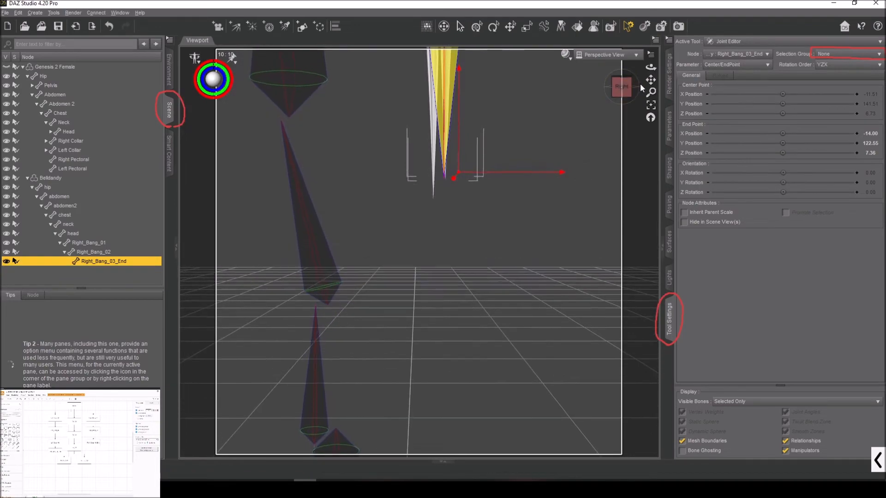
pyautogui.moveTo(651, 81); pyautogui.dragTo(632, 267)
pyautogui.moveTo(626, 95); pyautogui.dragTo(551, 108)
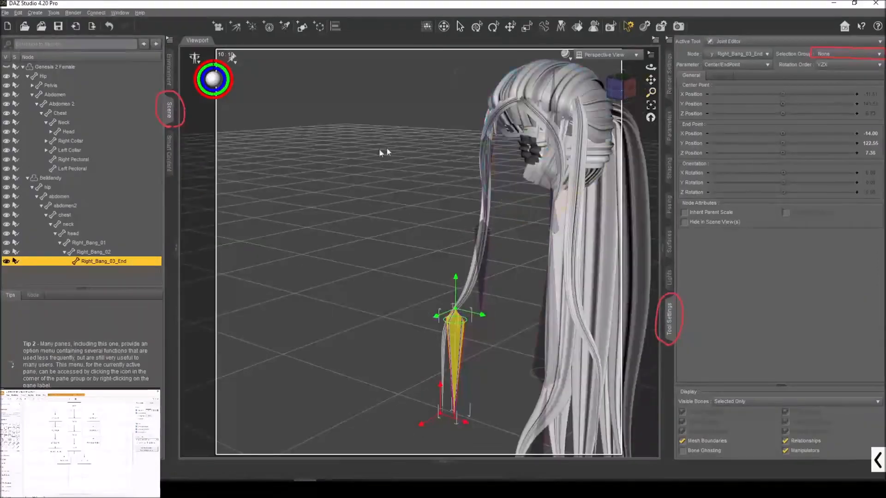
pyautogui.rightClick(355, 137)
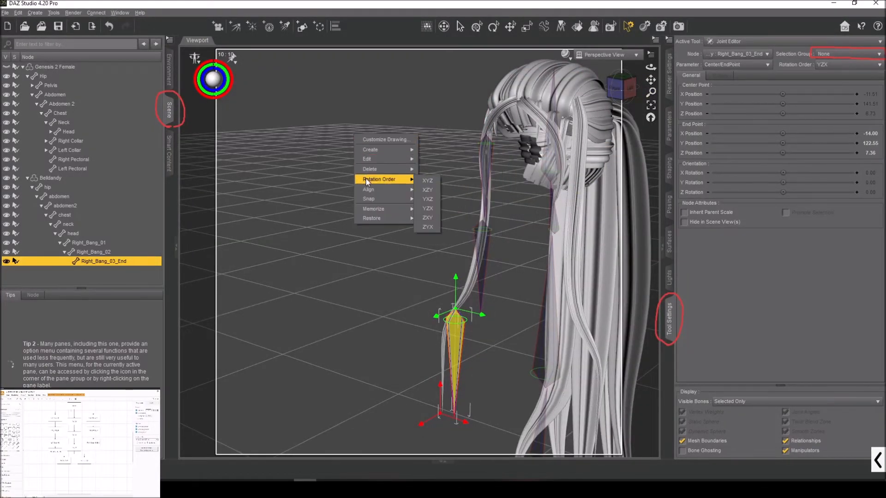
pyautogui.moveTo(377, 199)
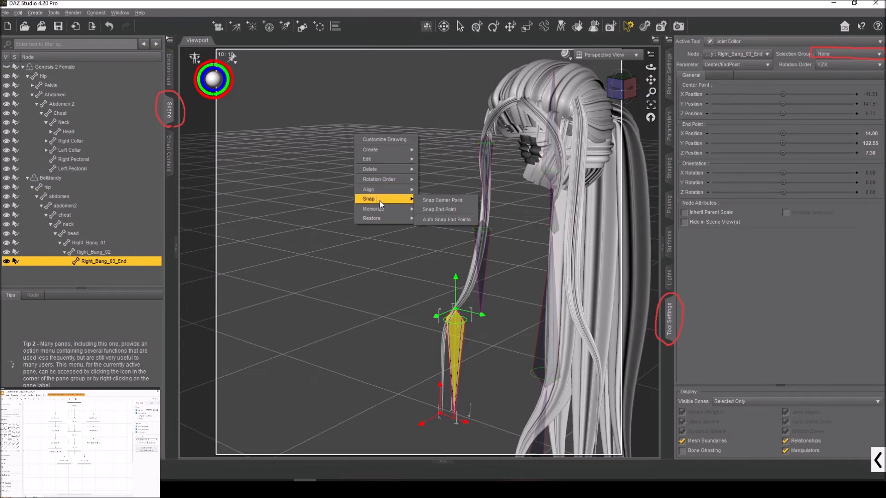
pyautogui.moveTo(409, 190)
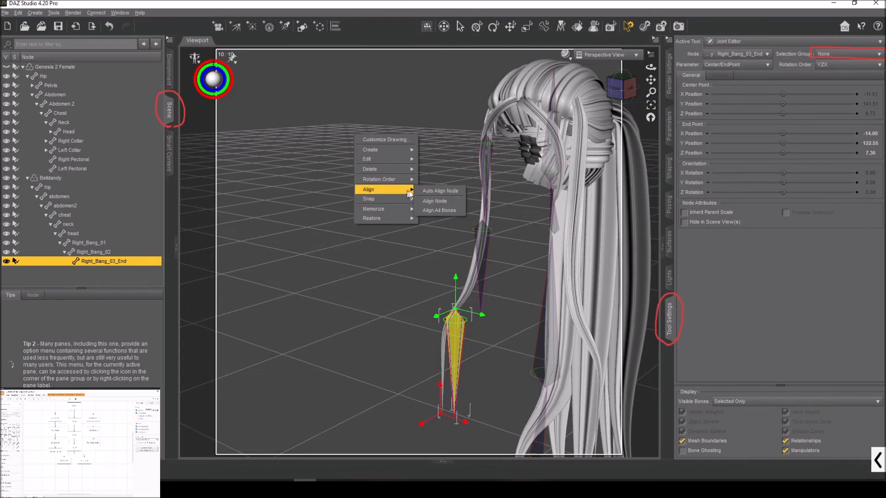
pyautogui.click(444, 209)
pyautogui.moveTo(631, 83)
pyautogui.mouseDown()
pyautogui.moveTo(494, 77)
pyautogui.moveTo(666, 83)
pyautogui.moveTo(614, 78)
pyautogui.moveTo(646, 86)
pyautogui.mouseUp()
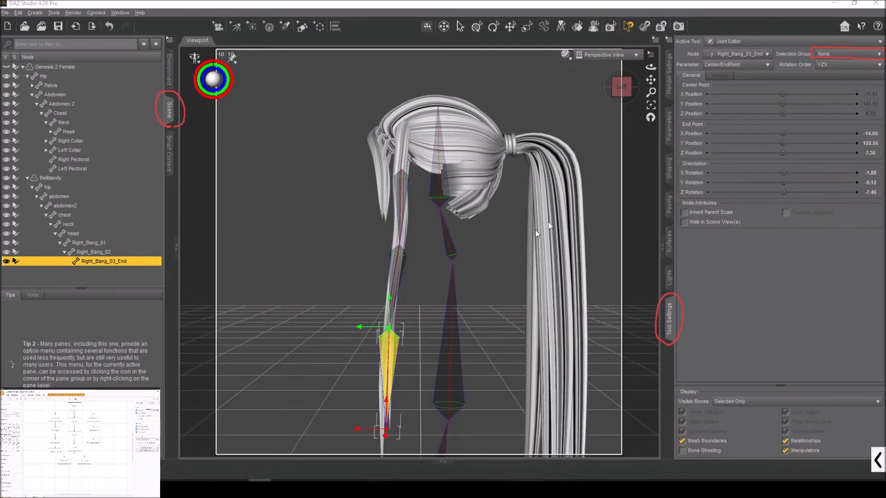
pyautogui.moveTo(620, 87); pyautogui.dragTo(580, 97)
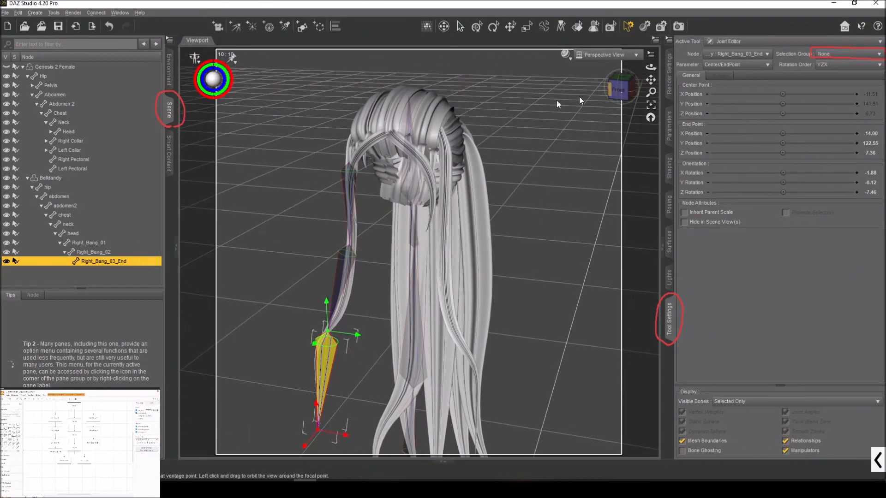
# Step: Select the head bone and examine the planned bone hierarchy below Head in the draw.io diagram
pyautogui.click(81, 233)
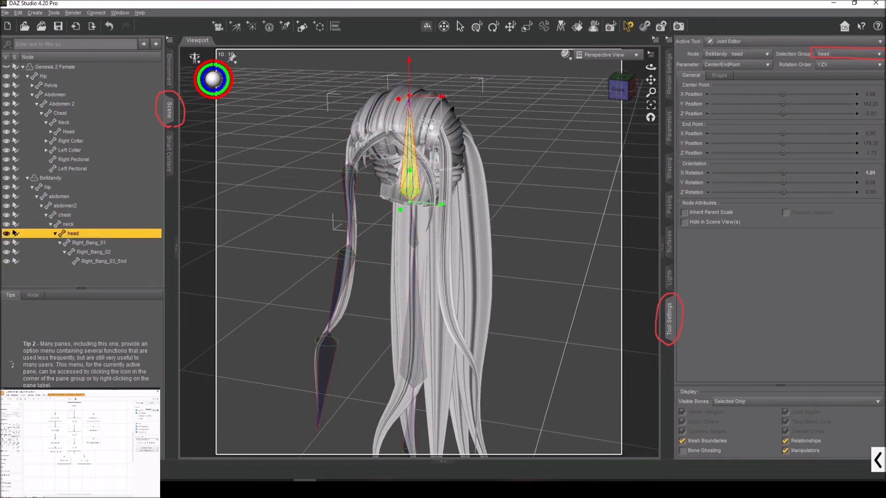
pyautogui.click(419, 488)
pyautogui.moveTo(0, 34)
pyautogui.mouseDown()
pyautogui.moveTo(354, 33)
pyautogui.moveTo(561, 20)
pyautogui.moveTo(535, 22)
pyautogui.mouseUp()
pyautogui.click(410, 107)
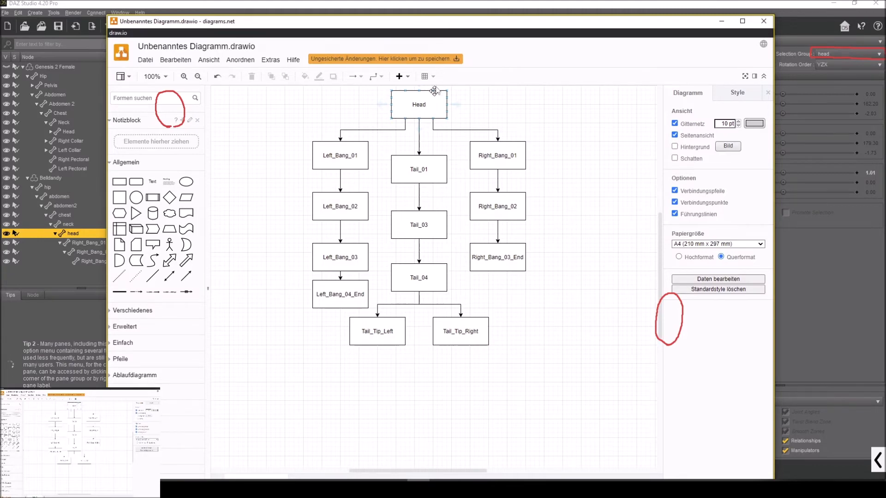
pyautogui.click(499, 217)
pyautogui.click(424, 104)
pyautogui.moveTo(495, 25)
pyautogui.mouseDown()
pyautogui.moveTo(103, 67)
pyautogui.moveTo(22, 39)
pyautogui.moveTo(124, 62)
pyautogui.moveTo(0, 56)
pyautogui.mouseUp()
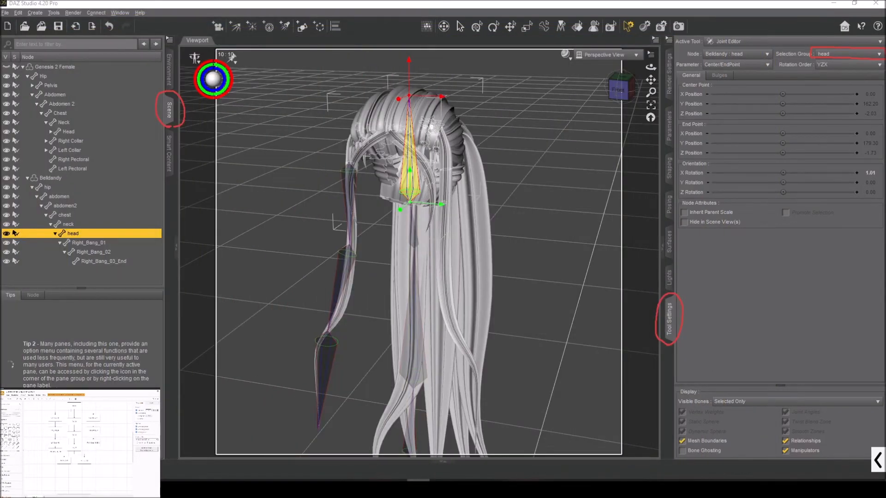
# Step: Create a child bone under head, named and labelled Left_Bang_01, with rotation order YZX
pyautogui.rightClick(549, 151)
pyautogui.moveTo(572, 167)
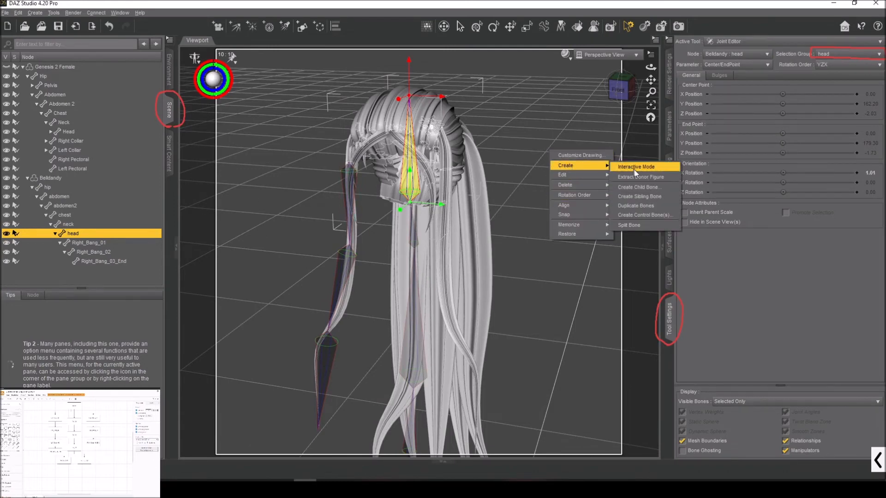
pyautogui.click(641, 185)
pyautogui.click(300, 249)
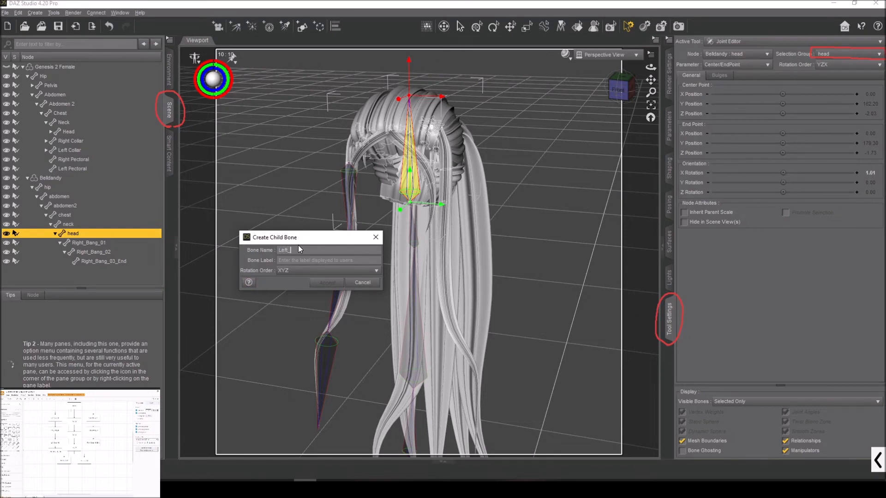
pyautogui.write('Left_Bang')
pyautogui.write('_03')
pyautogui.click(315, 260)
pyautogui.click(317, 271)
pyautogui.click(309, 302)
pyautogui.click(325, 282)
# Step: Assign the Left_Bang_01 face group as the selection group of the Left_Bang_01 bone
pyautogui.click(616, 97)
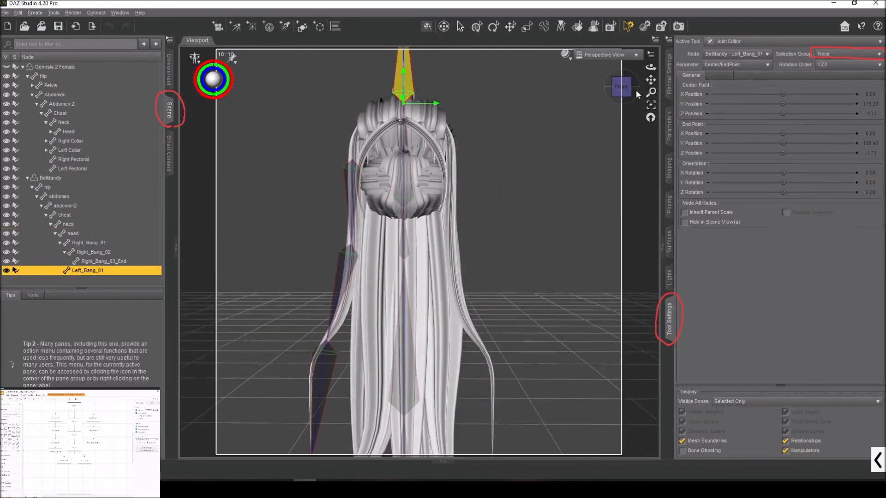
pyautogui.click(826, 54)
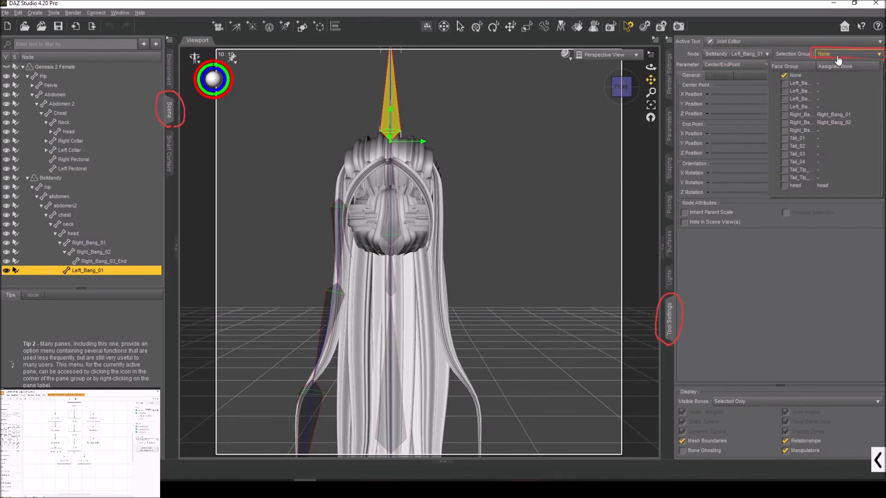
pyautogui.click(786, 82)
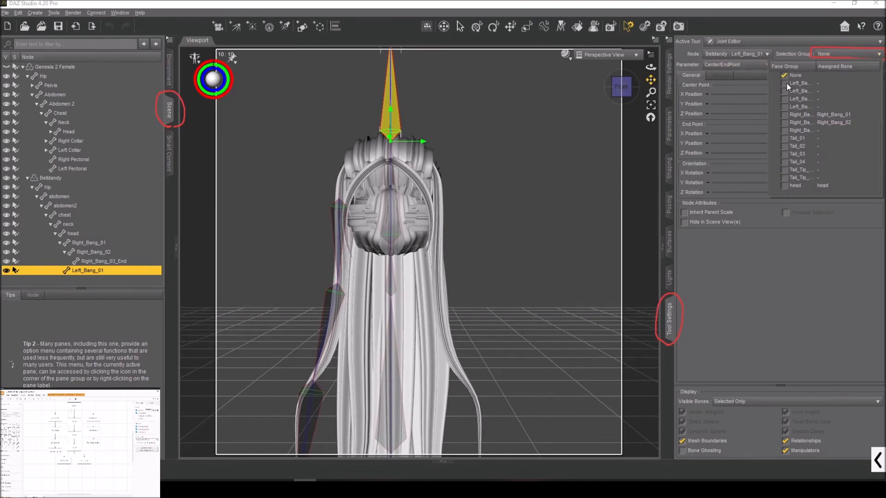
pyautogui.click(825, 54)
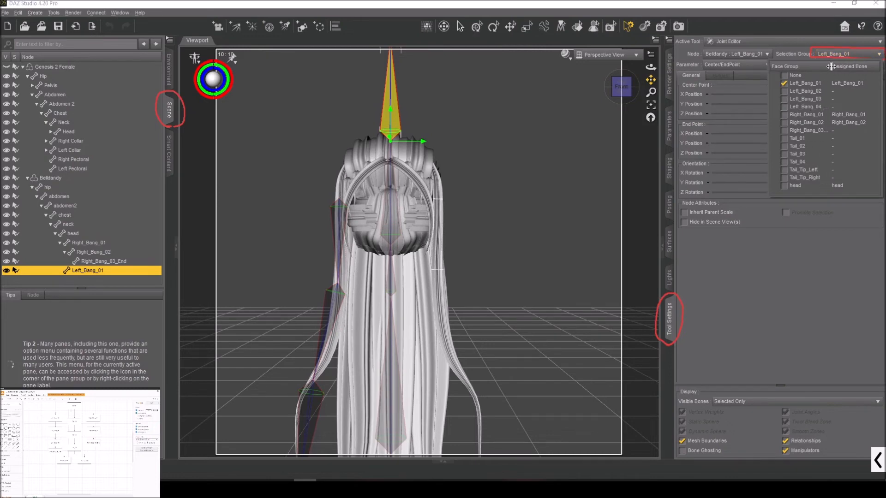
pyautogui.click(663, 57)
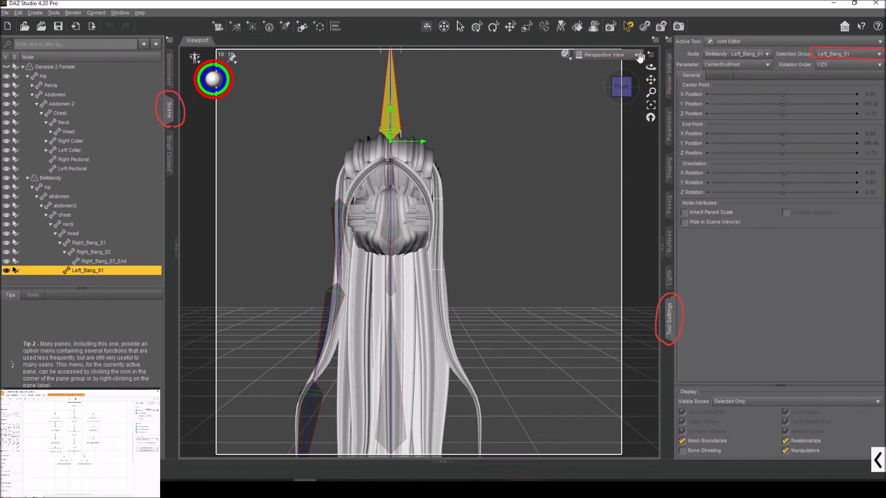
# Step: In the front view, move Left_Bang_01's center point to about X 7.5, Y 169.5 and its end point to about X 8.0, Y 157.5
pyautogui.moveTo(651, 80); pyautogui.dragTo(651, 85)
pyautogui.scroll(2, 651, 83)
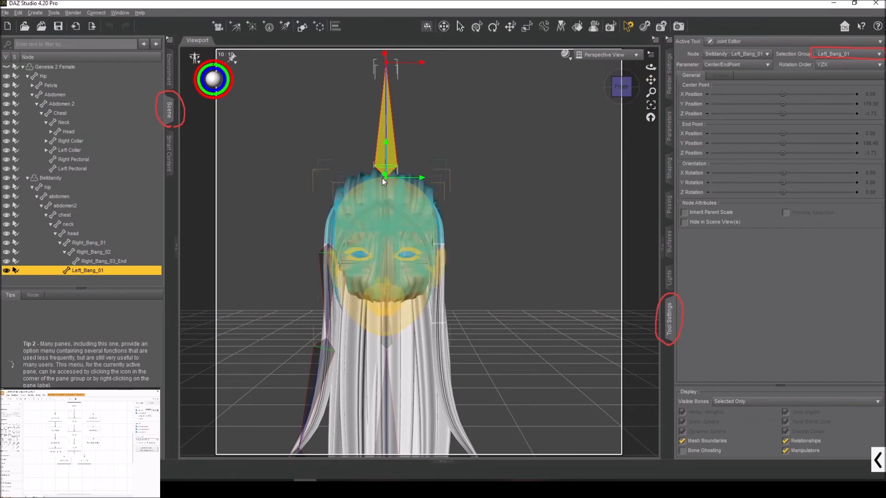
pyautogui.moveTo(384, 177); pyautogui.dragTo(436, 244)
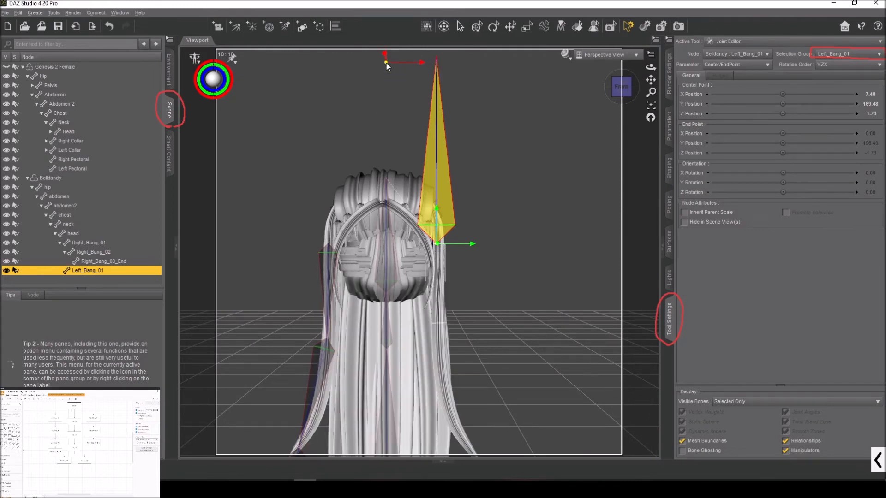
pyautogui.moveTo(404, 159); pyautogui.dragTo(441, 321)
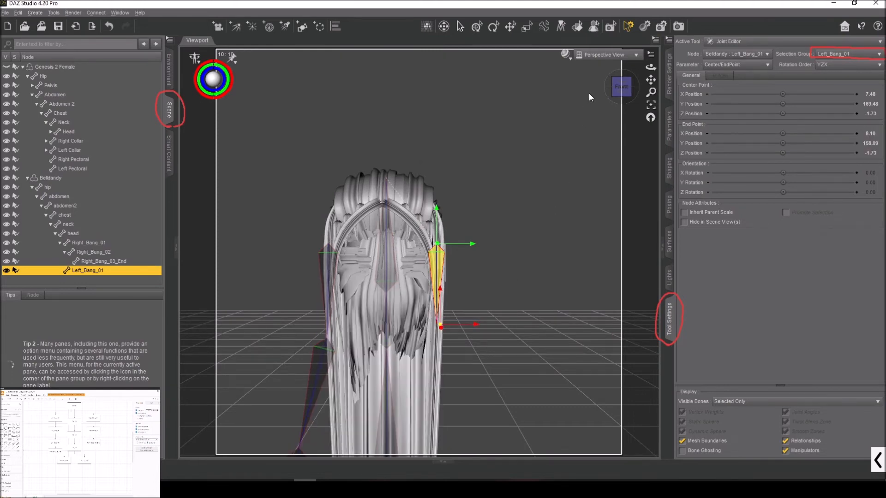
# Step: In the side view, shift Left_Bang_01's center point to about Z 3.9 and its end point to about Z 4.0, onto the bang strand
pyautogui.click(621, 86)
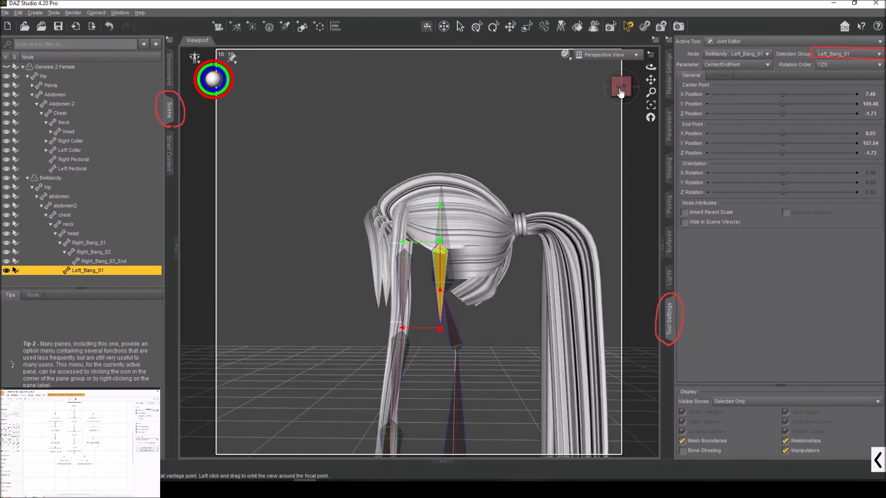
pyautogui.moveTo(440, 247); pyautogui.dragTo(417, 245)
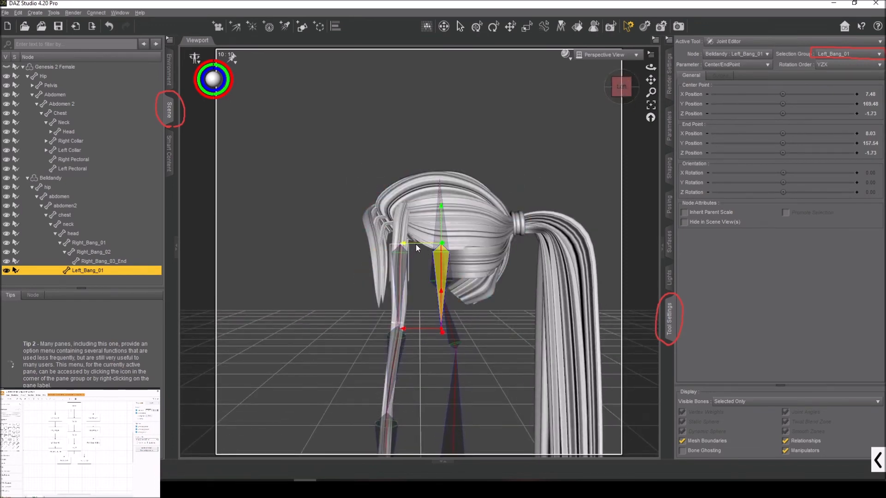
pyautogui.moveTo(364, 251); pyautogui.dragTo(373, 254)
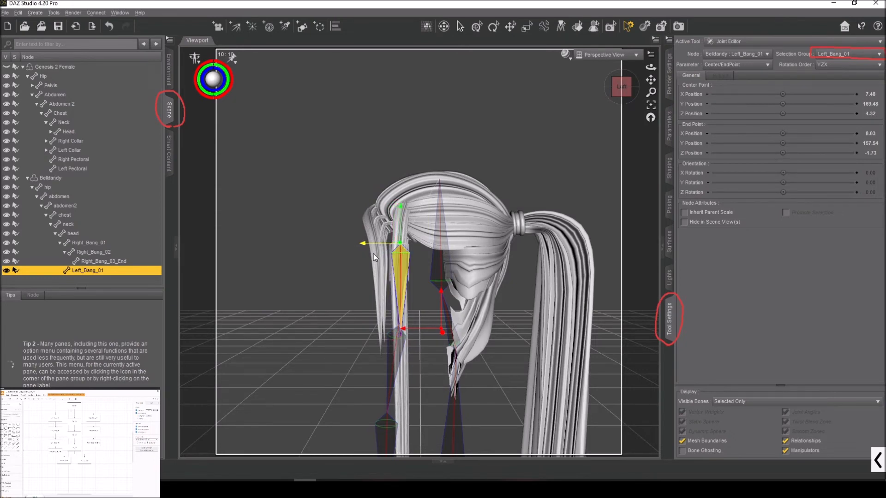
pyautogui.moveTo(433, 330); pyautogui.dragTo(371, 336)
pyautogui.moveTo(376, 335); pyautogui.dragTo(392, 333)
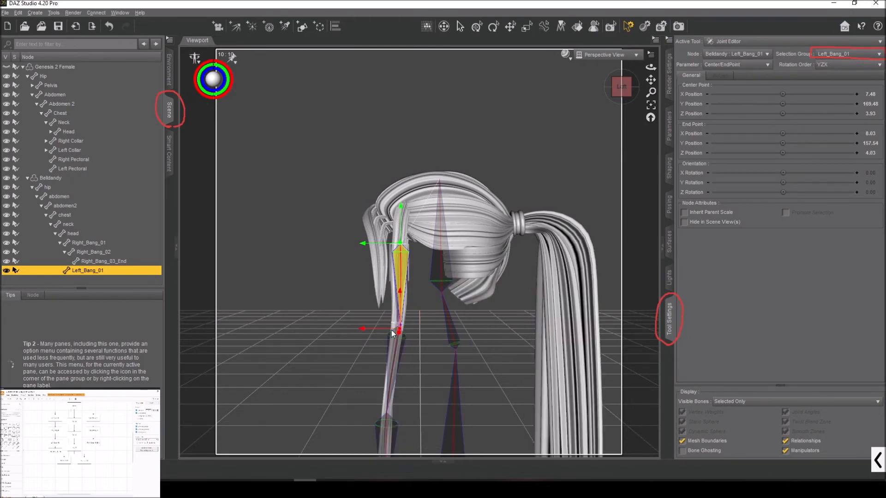
# Step: Reselect the Left_Bang_01 bone and nudge its end point slightly upward along the bang strand in the side view
pyautogui.hotkey('ctrl', 'shift', 'a')
pyautogui.moveTo(651, 80); pyautogui.dragTo(646, 90)
pyautogui.scroll(3, 630, 87)
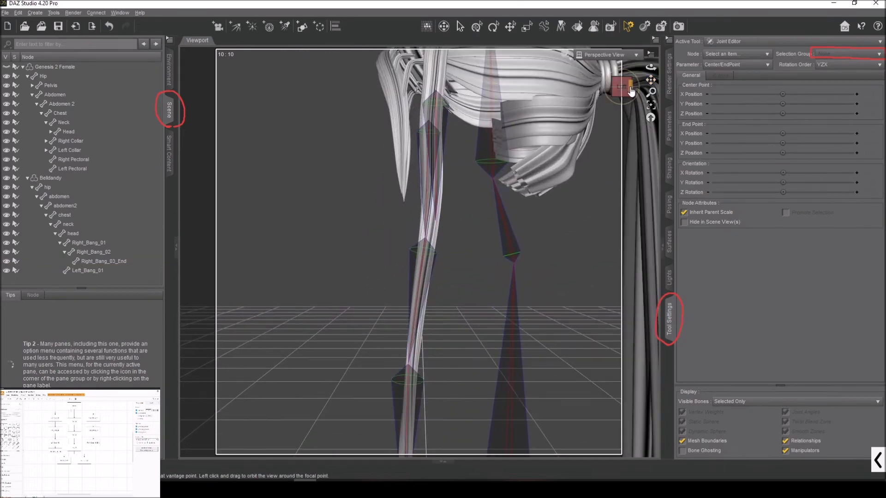
pyautogui.click(99, 271)
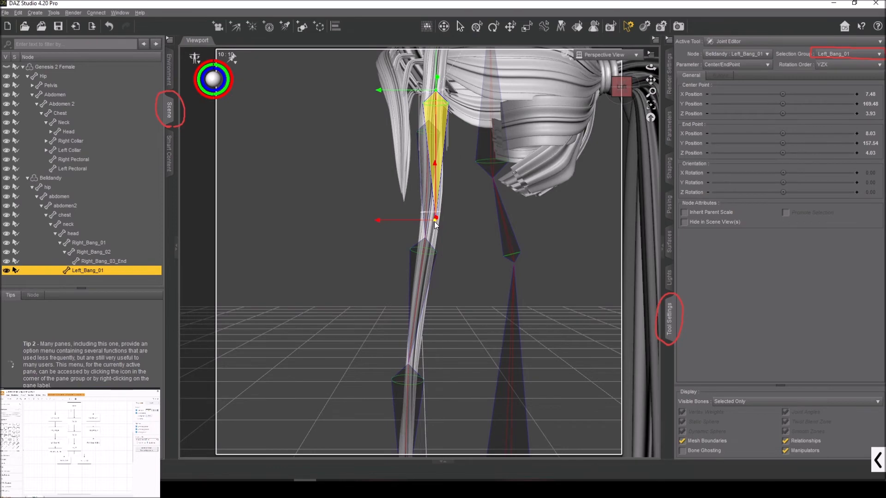
pyautogui.moveTo(435, 221); pyautogui.dragTo(434, 213)
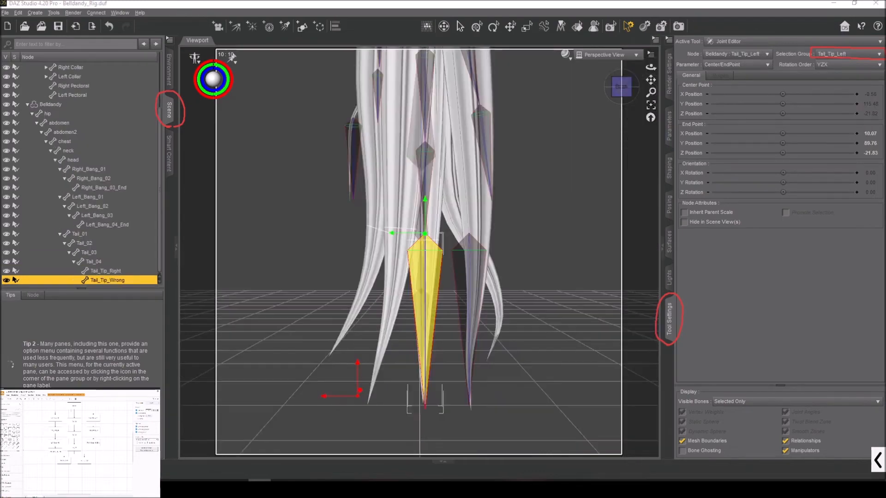
# Step: Rename the Tail_Tip_Wrong bone, setting both its node name and its node label to Tail_Tip_Left
pyautogui.moveTo(626, 86)
pyautogui.mouseDown()
pyautogui.moveTo(613, 89)
pyautogui.moveTo(626, 92)
pyautogui.mouseUp()
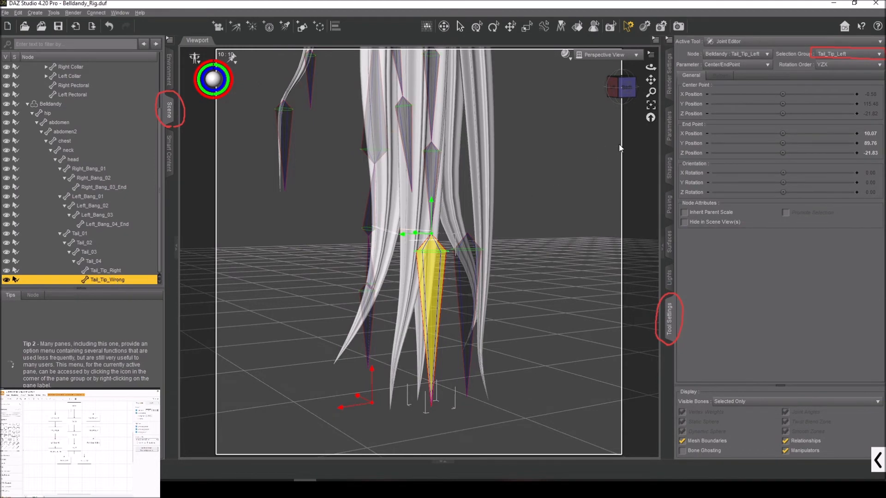
pyautogui.click(626, 90)
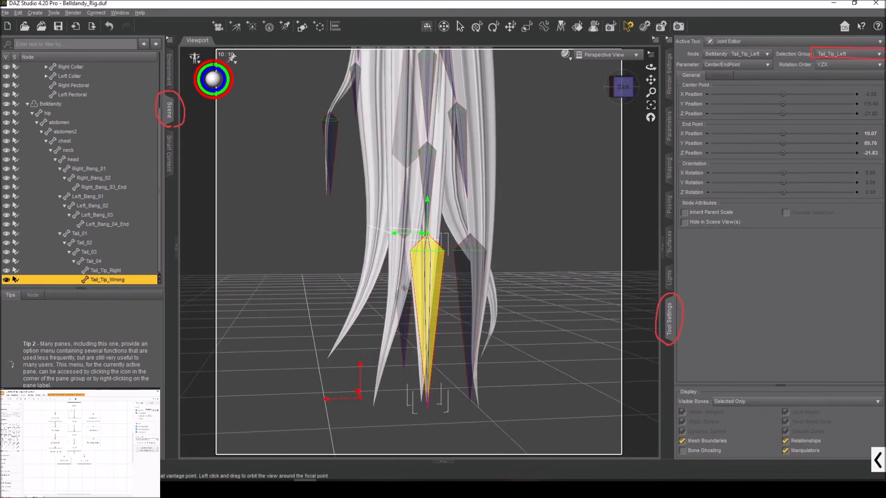
pyautogui.rightClick(267, 183)
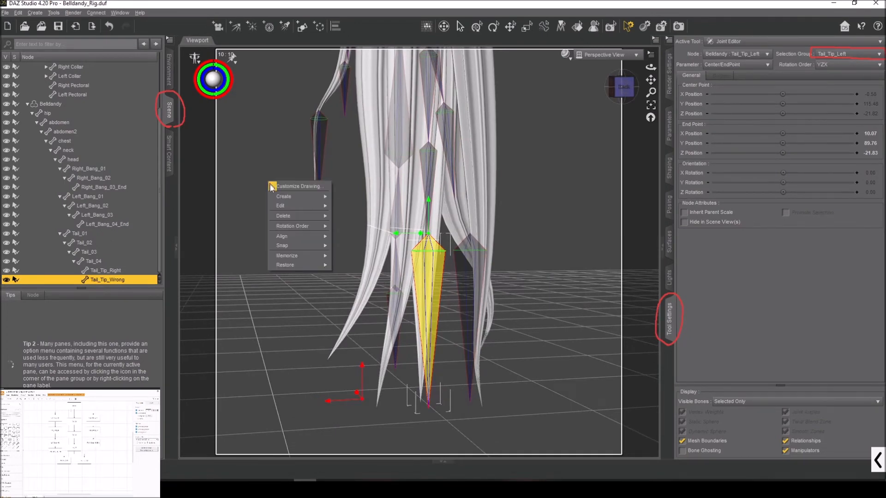
pyautogui.moveTo(284, 204)
pyautogui.click(370, 239)
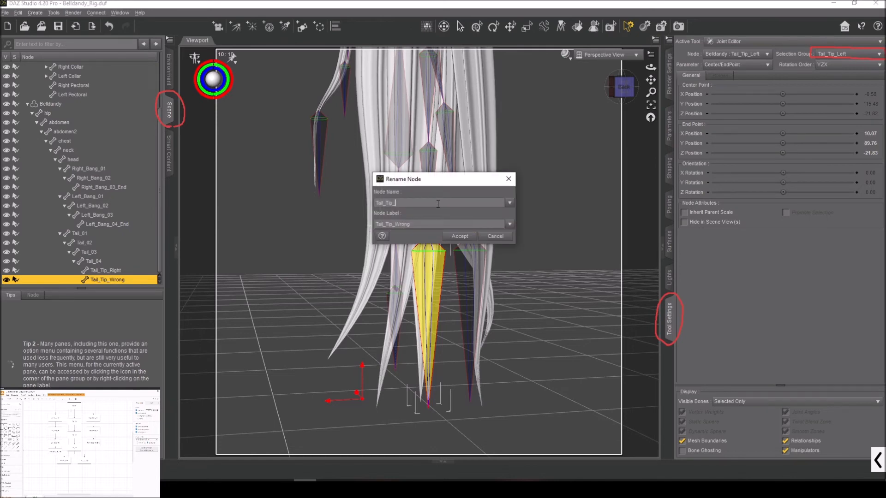
pyautogui.press('BackSpace')
pyautogui.press('Return')
pyautogui.rightClick(226, 196)
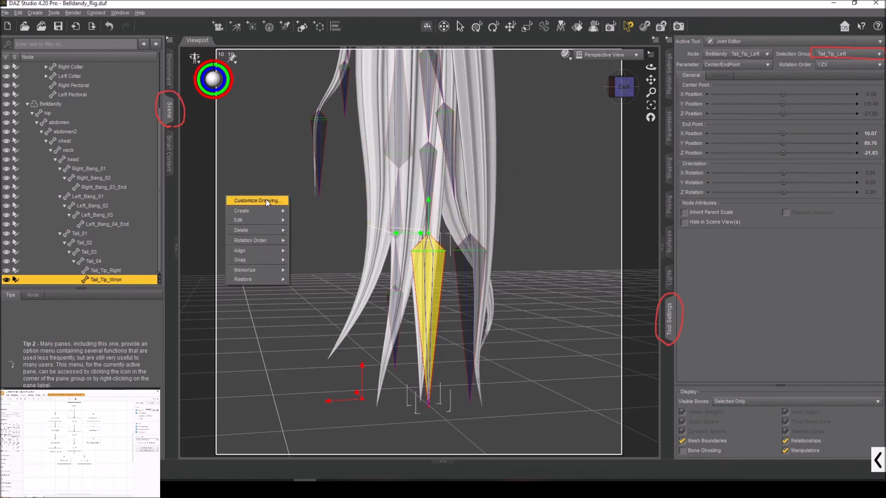
pyautogui.moveTo(258, 230)
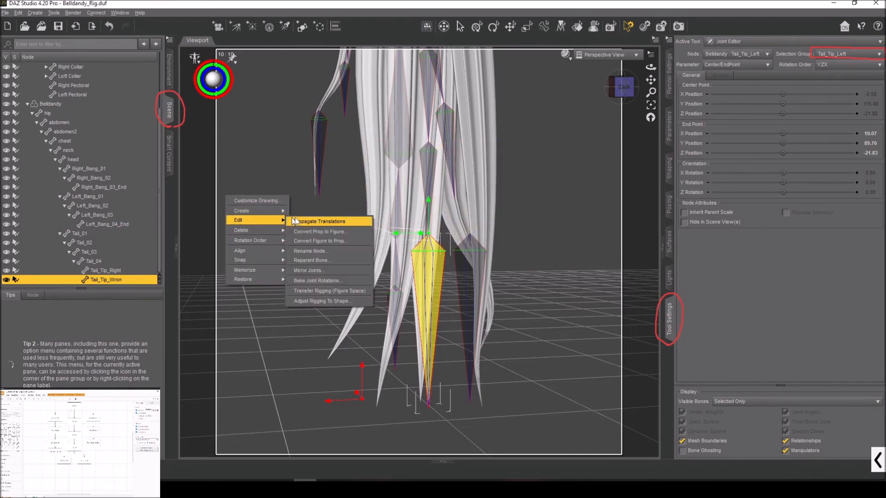
pyautogui.click(329, 249)
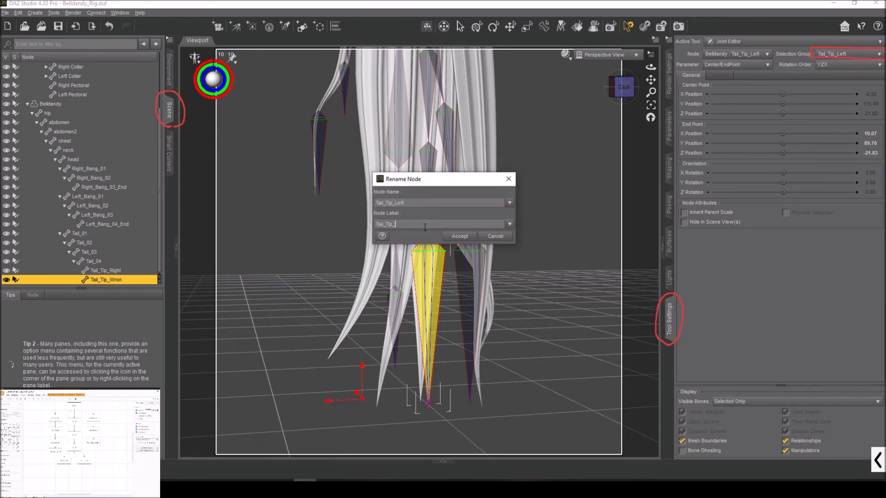
pyautogui.click(460, 236)
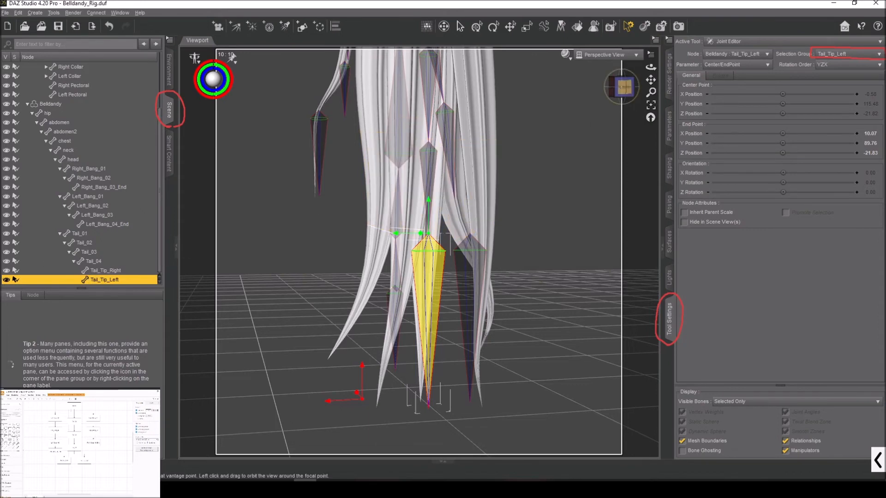
# Step: Align all bones of the hair rig so their orientations follow their center and end points
pyautogui.click(626, 89)
pyautogui.moveTo(651, 80)
pyautogui.mouseDown()
pyautogui.moveTo(635, 120)
pyautogui.moveTo(631, 104)
pyautogui.mouseUp()
pyautogui.rightClick(553, 121)
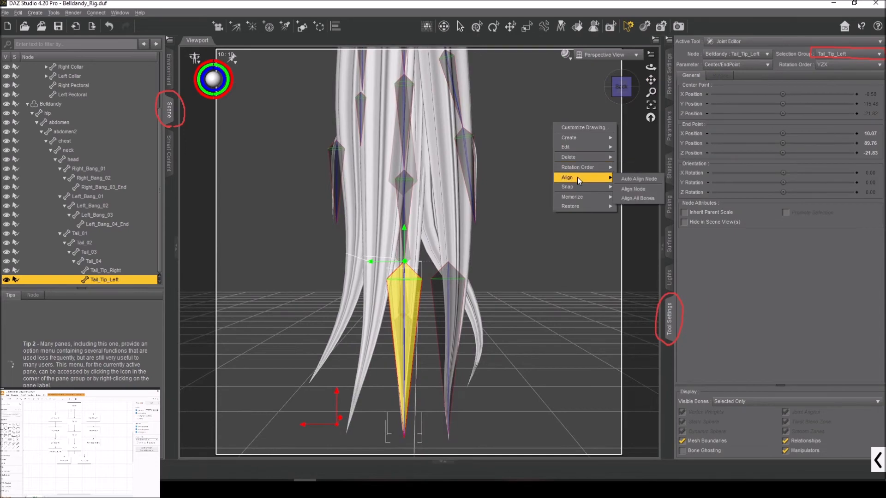
pyautogui.click(638, 201)
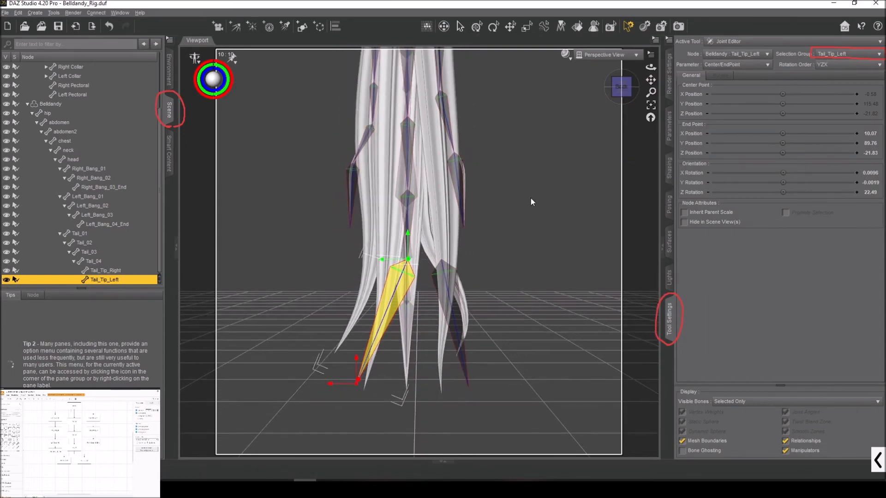
# Step: Test the Left_Bang_01 bone's rotation, turning it to about 73 on Y and then about Z, and undo each rotation
pyautogui.moveTo(618, 81)
pyautogui.mouseDown()
pyautogui.moveTo(644, 84)
pyautogui.moveTo(651, 95)
pyautogui.moveTo(639, 152)
pyautogui.moveTo(640, 89)
pyautogui.moveTo(626, 91)
pyautogui.moveTo(657, 73)
pyautogui.moveTo(648, 66)
pyautogui.moveTo(619, 92)
pyautogui.moveTo(625, 89)
pyautogui.mouseUp()
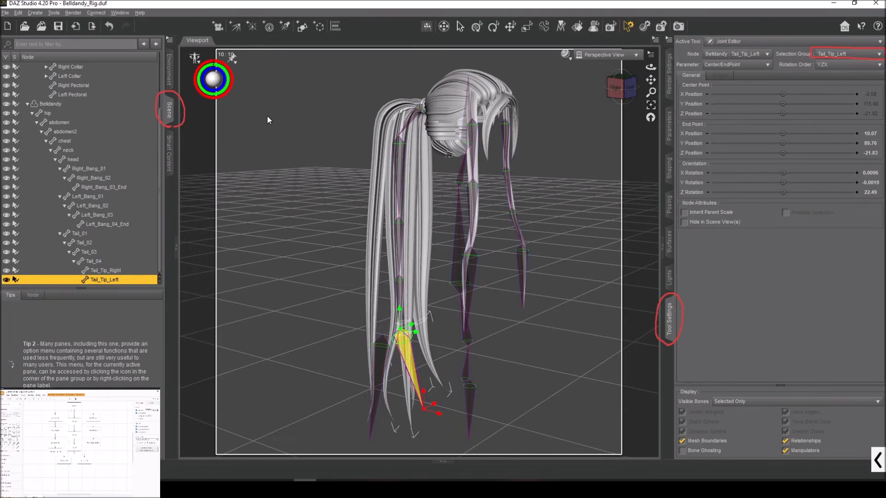
pyautogui.moveTo(627, 94); pyautogui.dragTo(622, 94)
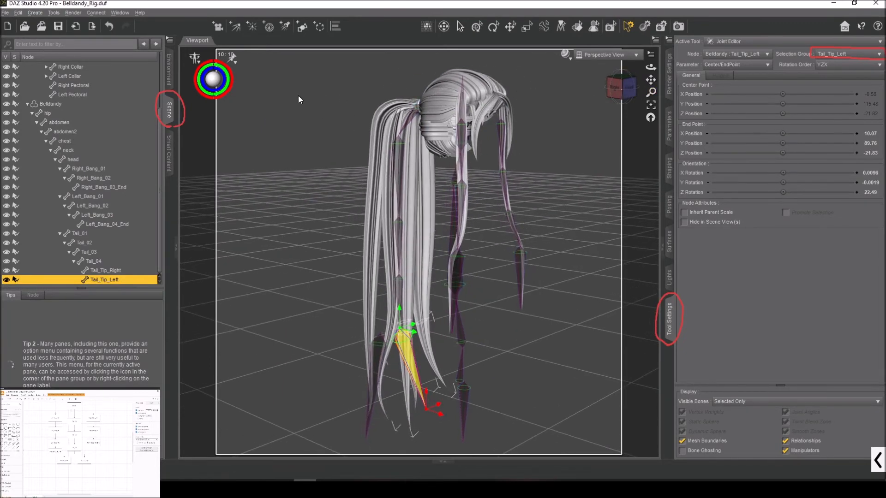
pyautogui.click(621, 88)
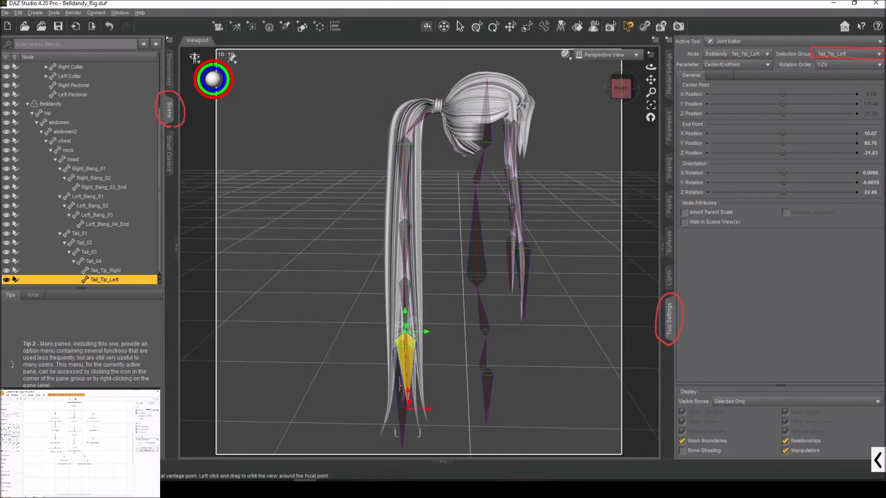
pyautogui.moveTo(621, 89); pyautogui.dragTo(610, 92)
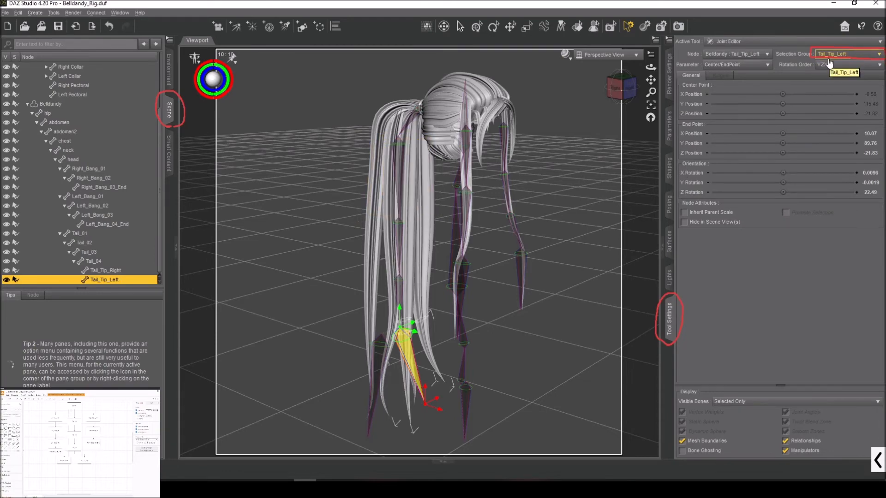
pyautogui.moveTo(618, 89)
pyautogui.mouseDown()
pyautogui.moveTo(596, 91)
pyautogui.moveTo(609, 90)
pyautogui.mouseUp()
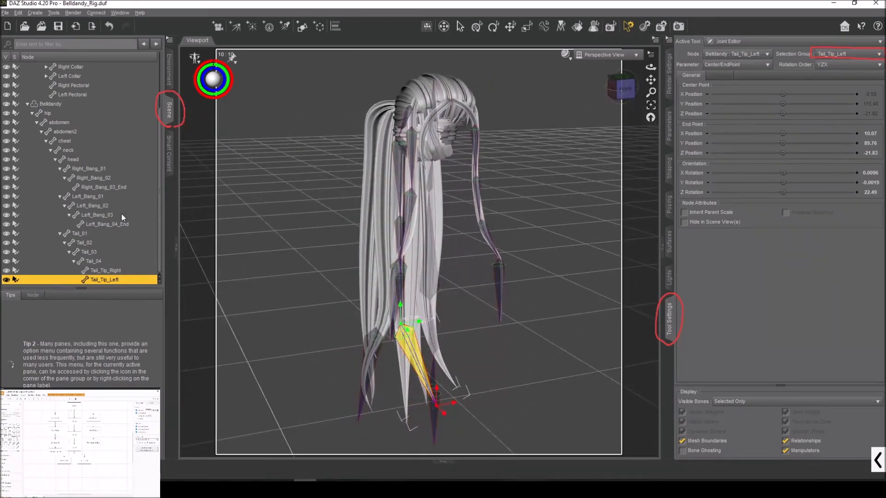
pyautogui.click(94, 198)
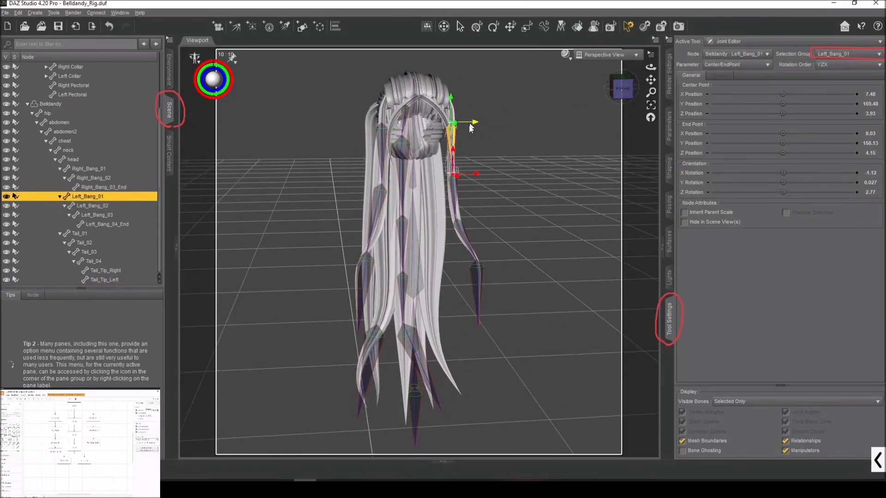
pyautogui.click(674, 211)
pyautogui.moveTo(813, 90); pyautogui.dragTo(829, 95)
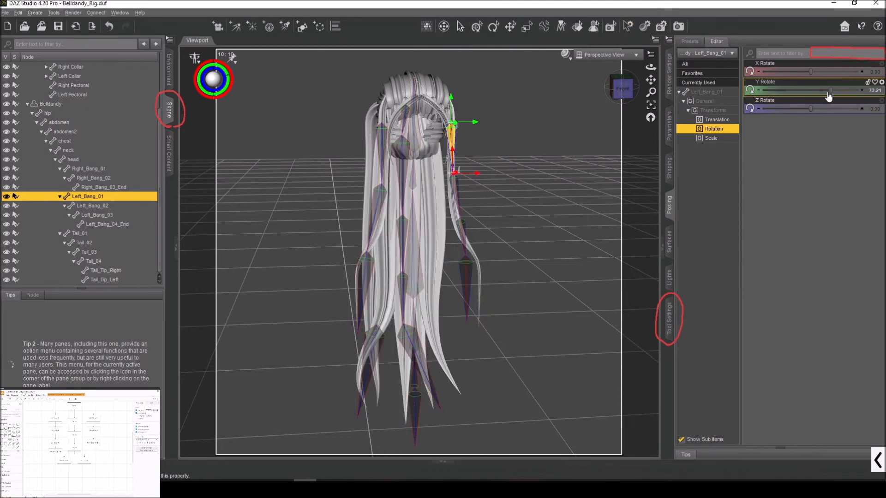
pyautogui.hotkey('ctrl', 'z')
pyautogui.moveTo(812, 110); pyautogui.dragTo(839, 109)
pyautogui.moveTo(622, 95)
pyautogui.mouseDown()
pyautogui.moveTo(660, 95)
pyautogui.moveTo(622, 95)
pyautogui.moveTo(639, 96)
pyautogui.mouseUp()
pyautogui.hotkey('ctrl', 'z')
# Step: Select the Belldandy figure and memorize its figure rigging
pyautogui.click(50, 103)
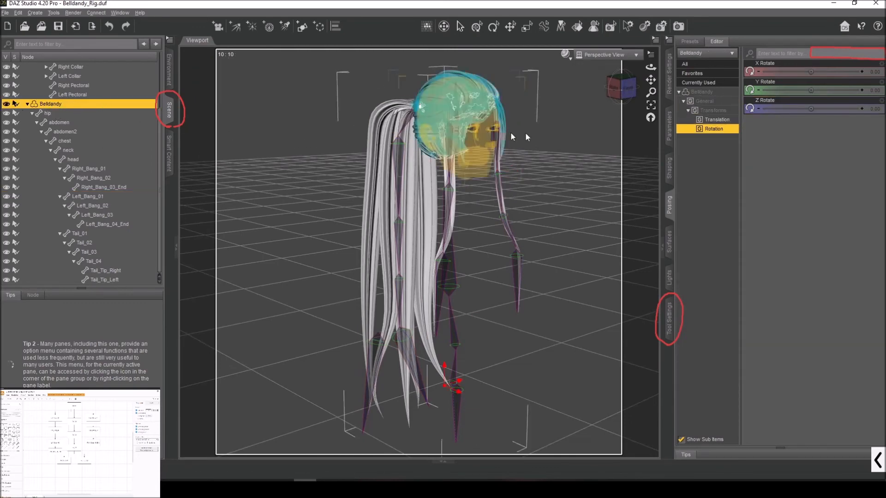
pyautogui.scroll(-1, 554, 136)
pyautogui.moveTo(620, 94); pyautogui.dragTo(628, 94)
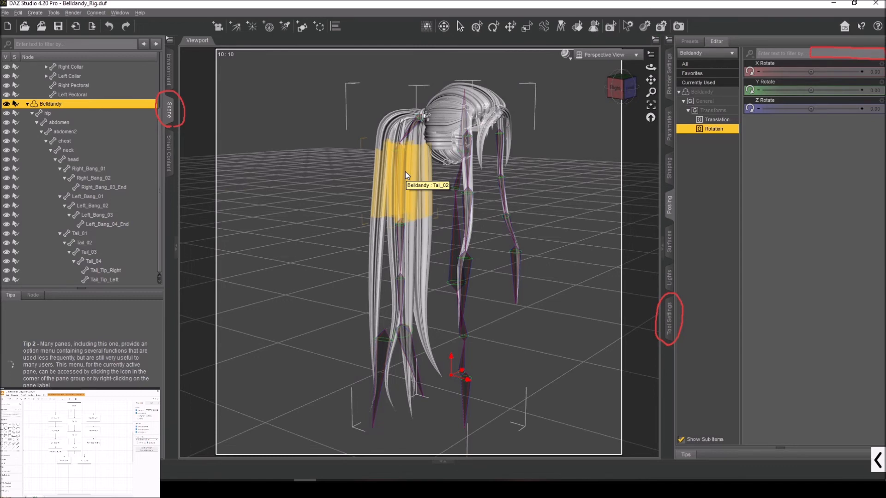
pyautogui.rightClick(283, 153)
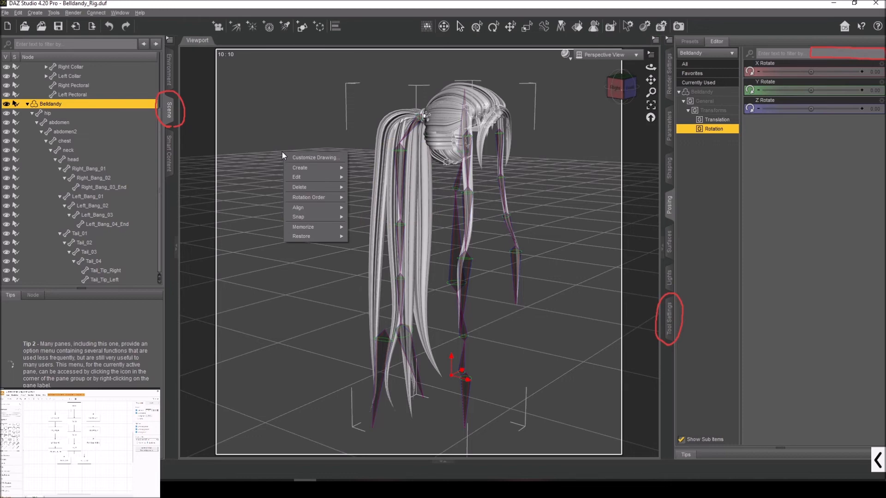
pyautogui.moveTo(323, 227)
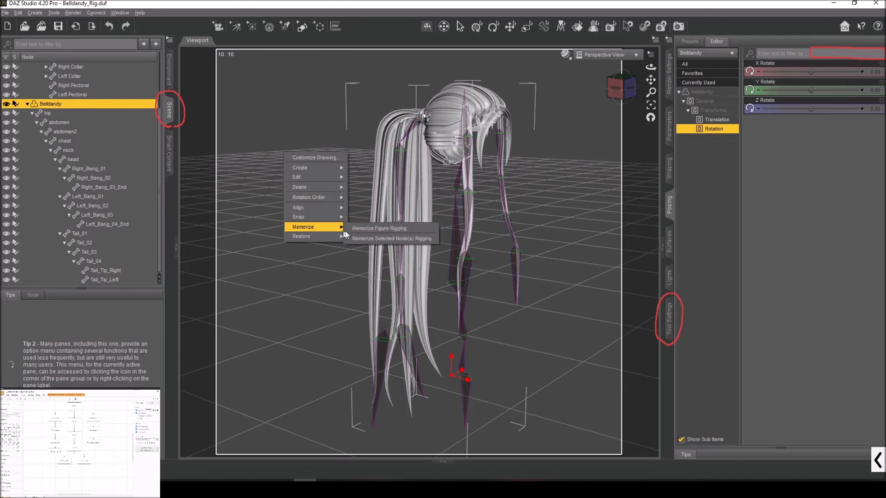
pyautogui.click(368, 231)
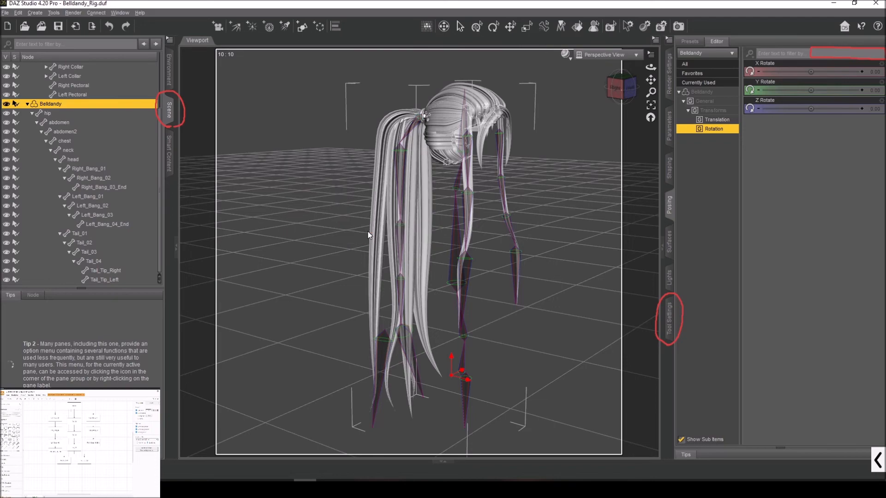
# Step: Switch the active tool from the Joint Editor to the Node Weight Map Brush with Belldandy selected
pyautogui.moveTo(620, 88); pyautogui.dragTo(598, 107)
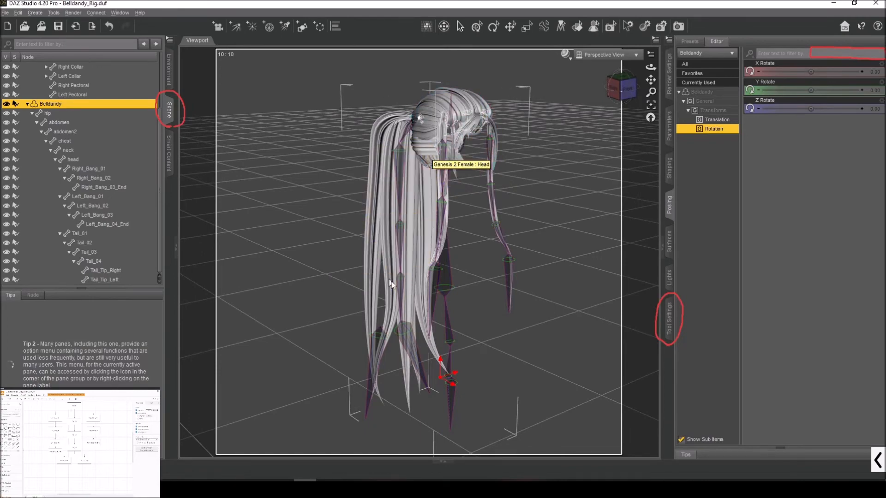
pyautogui.moveTo(620, 88)
pyautogui.mouseDown()
pyautogui.moveTo(632, 78)
pyautogui.moveTo(600, 84)
pyautogui.mouseUp()
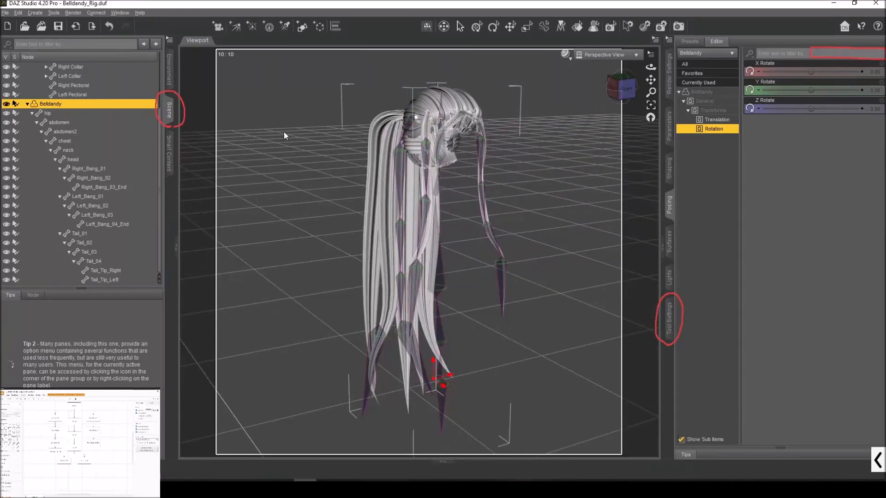
pyautogui.rightClick(275, 126)
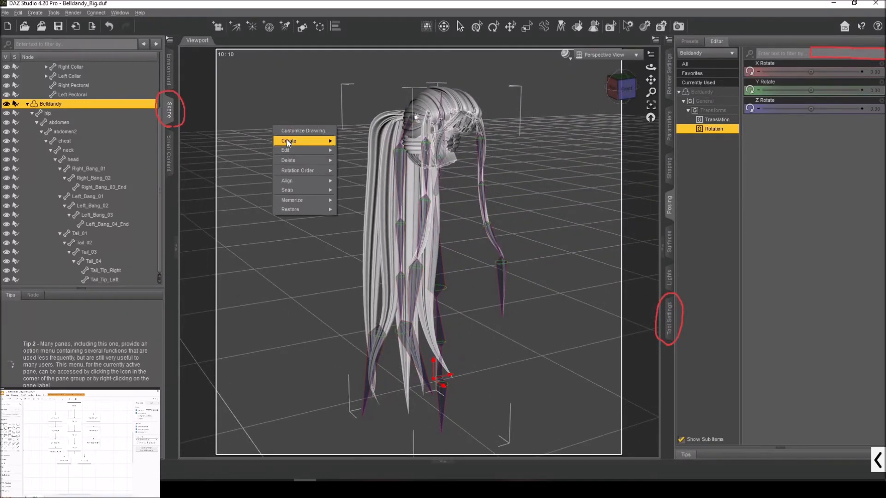
pyautogui.moveTo(289, 148)
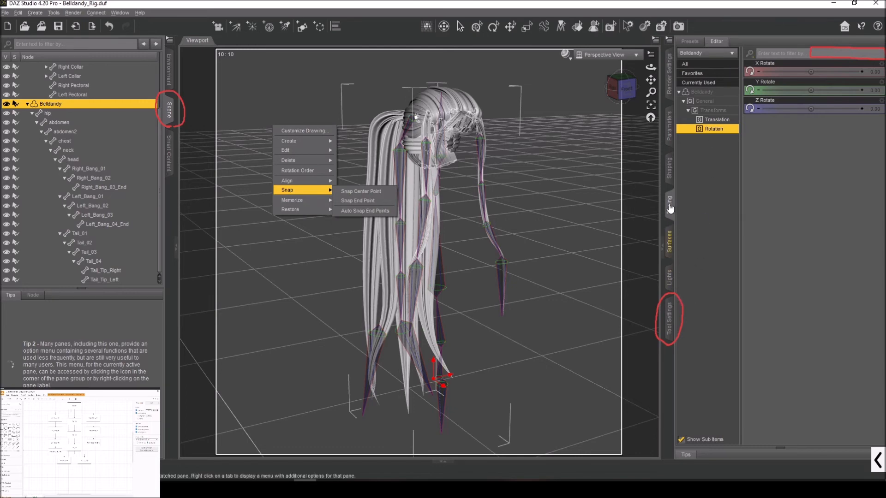
pyautogui.click(669, 318)
pyautogui.click(729, 42)
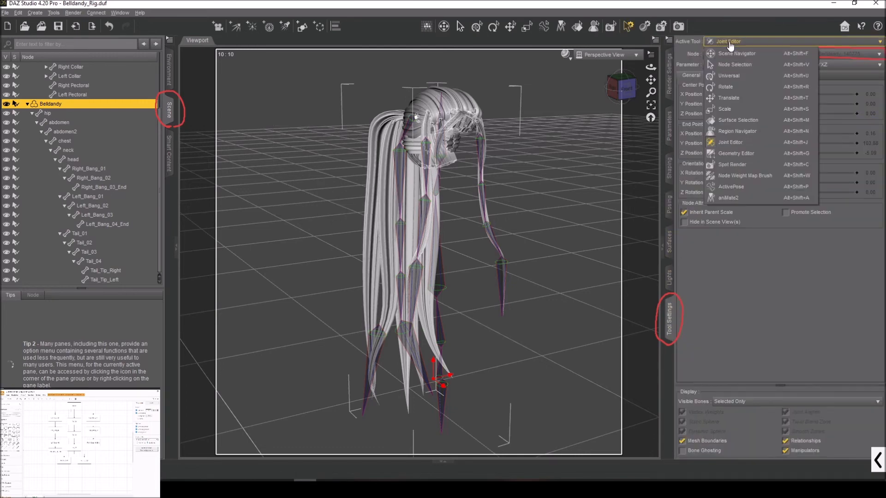
pyautogui.click(735, 175)
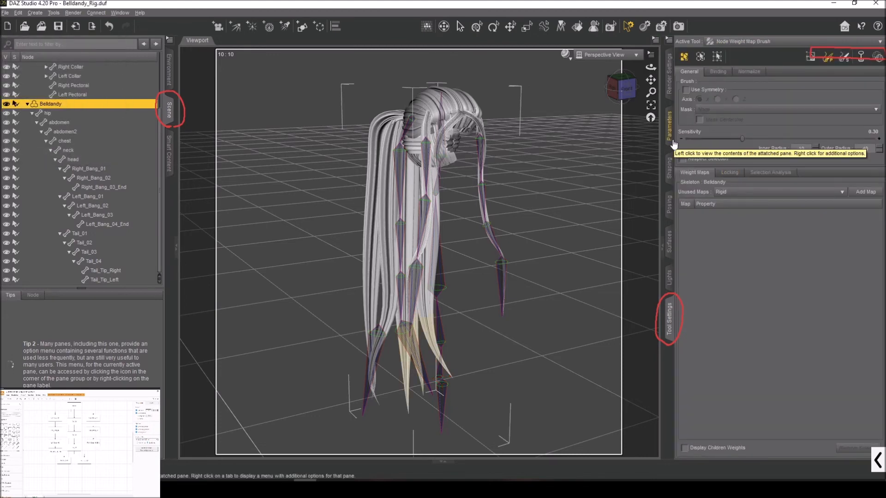
pyautogui.click(878, 460)
pyautogui.click(530, 460)
pyautogui.click(662, 461)
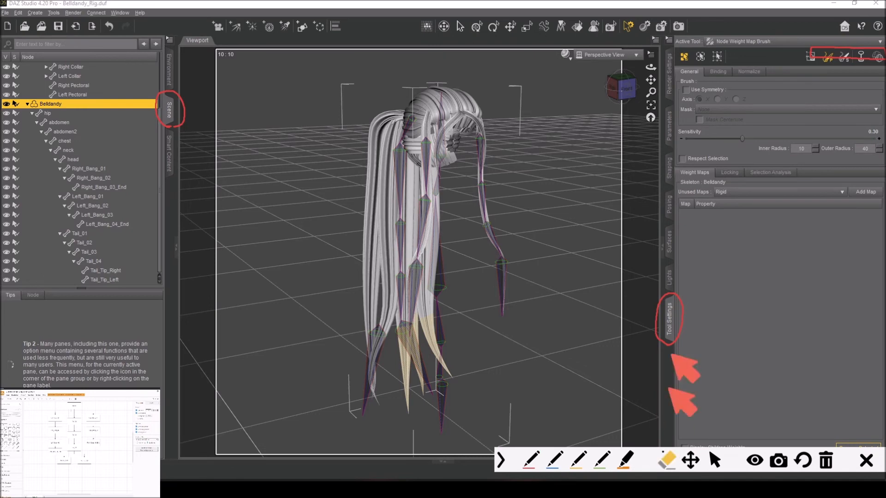
pyautogui.click(816, 52)
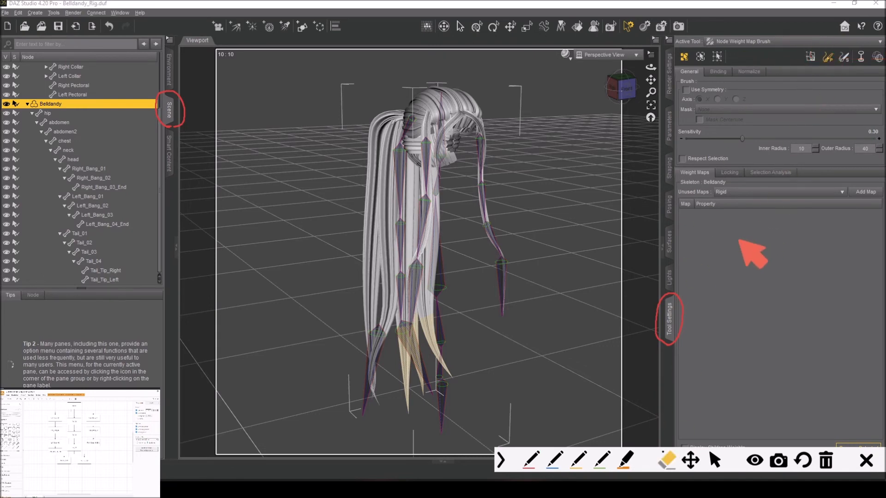
pyautogui.click(536, 460)
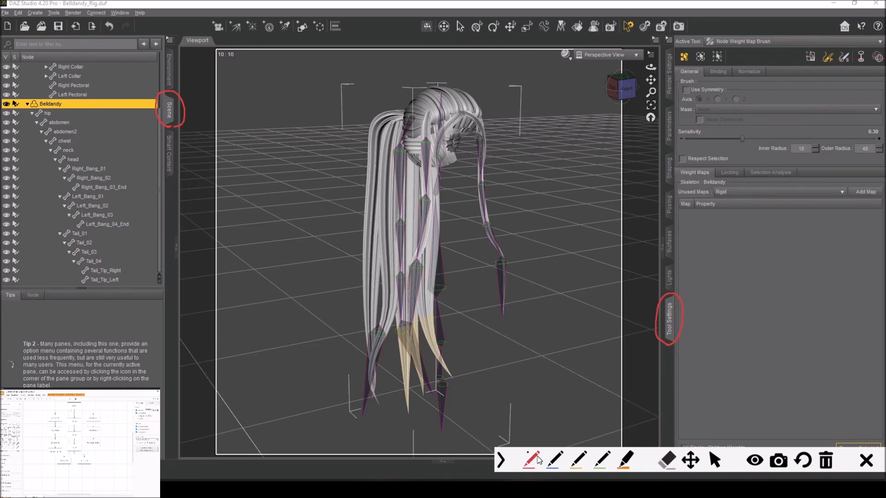
pyautogui.click(502, 461)
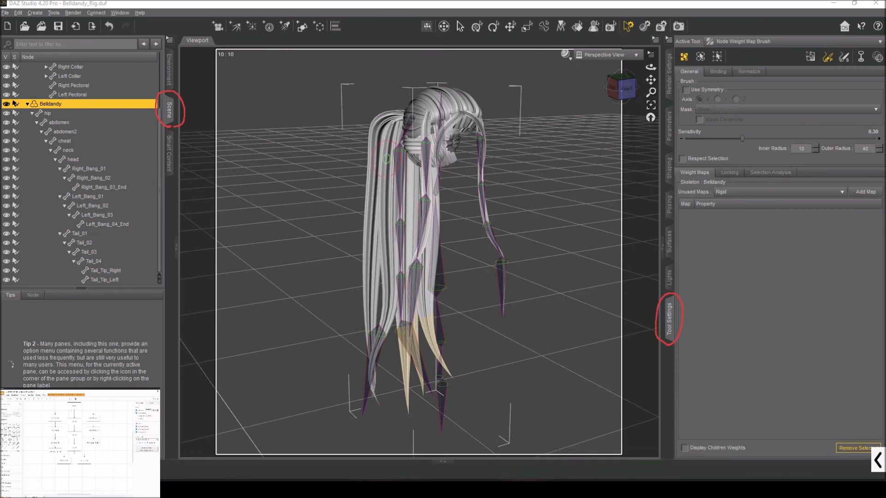
# Step: Fill the Belldandy figure's weight maps from its bone selection groups
pyautogui.moveTo(616, 107); pyautogui.dragTo(535, 141)
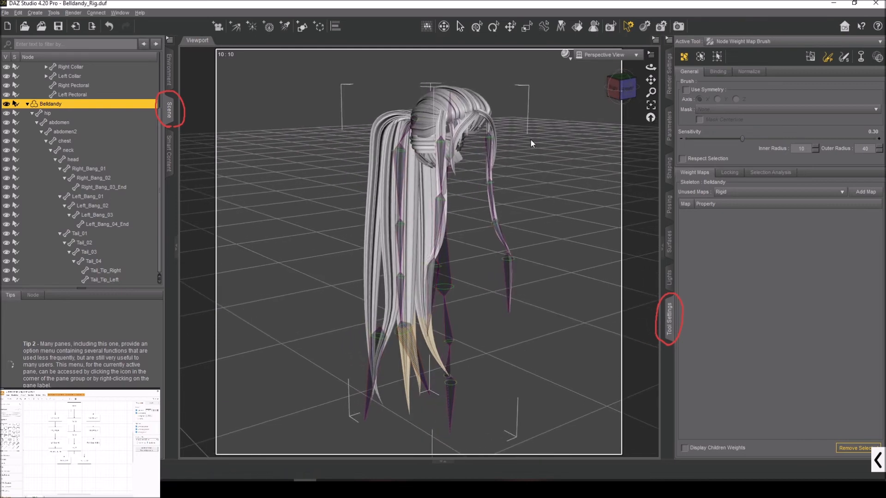
pyautogui.rightClick(283, 120)
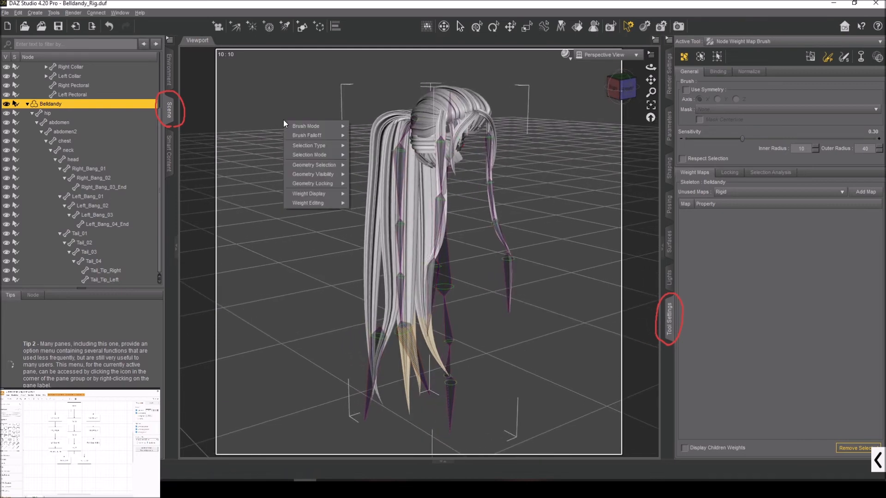
pyautogui.moveTo(312, 194)
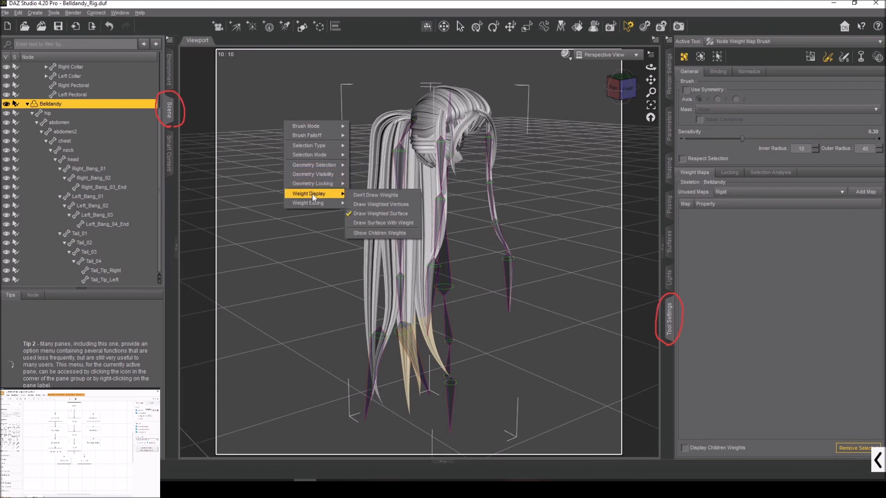
pyautogui.moveTo(314, 157)
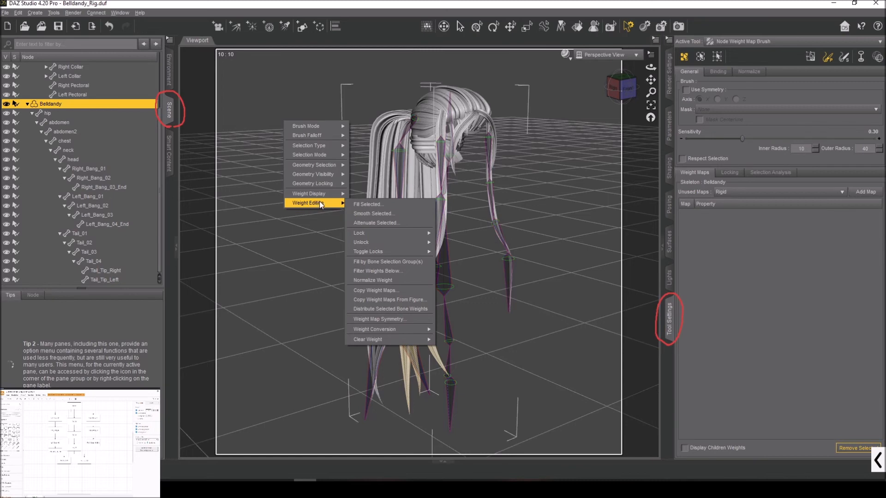
pyautogui.moveTo(415, 257)
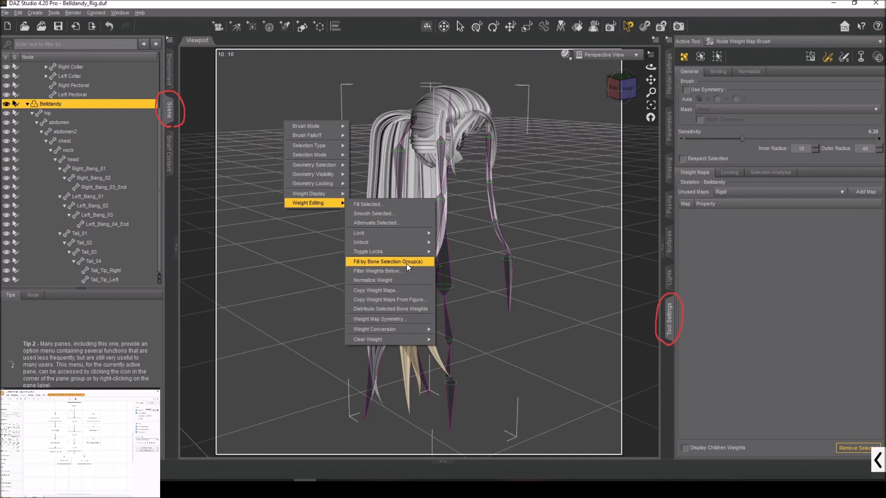
pyautogui.click(406, 262)
pyautogui.moveTo(608, 82)
pyautogui.mouseDown()
pyautogui.moveTo(628, 93)
pyautogui.moveTo(560, 89)
pyautogui.moveTo(639, 90)
pyautogui.moveTo(619, 88)
pyautogui.mouseUp()
pyautogui.moveTo(651, 93); pyautogui.dragTo(618, 86)
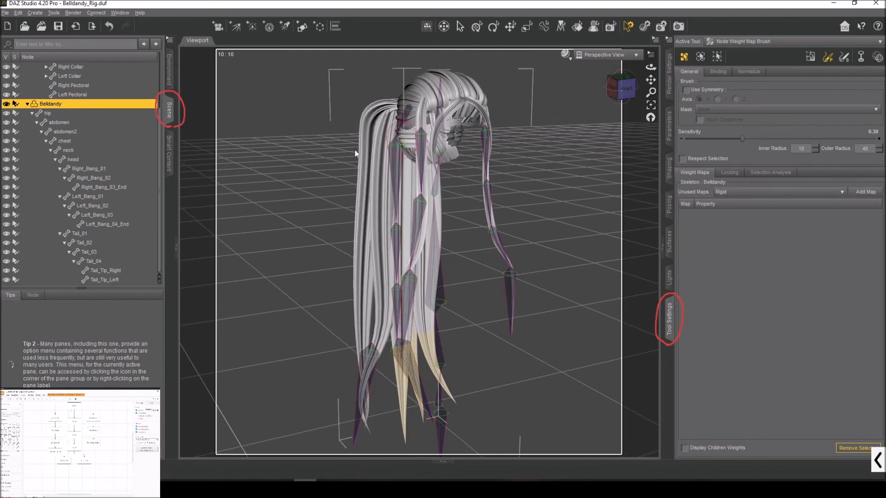
# Step: Test the Left_Bang_01 bone by rotating it to about 56 on Z, and undo the rotation
pyautogui.click(91, 196)
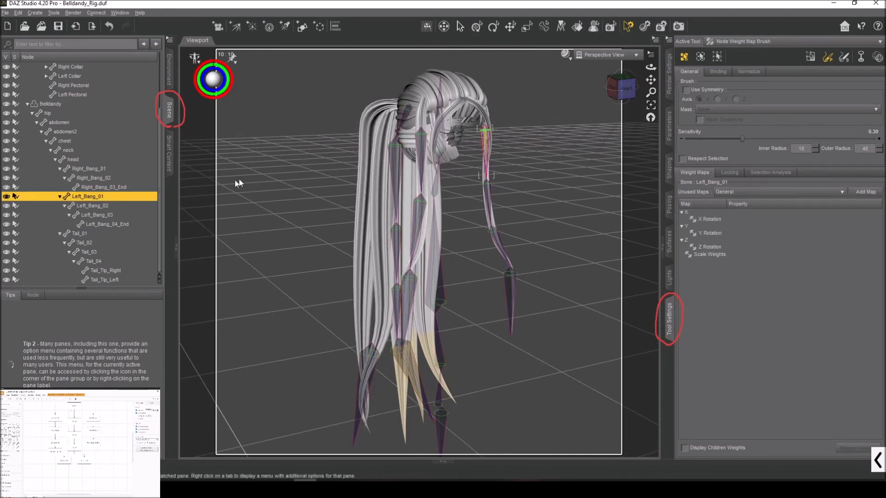
pyautogui.click(625, 89)
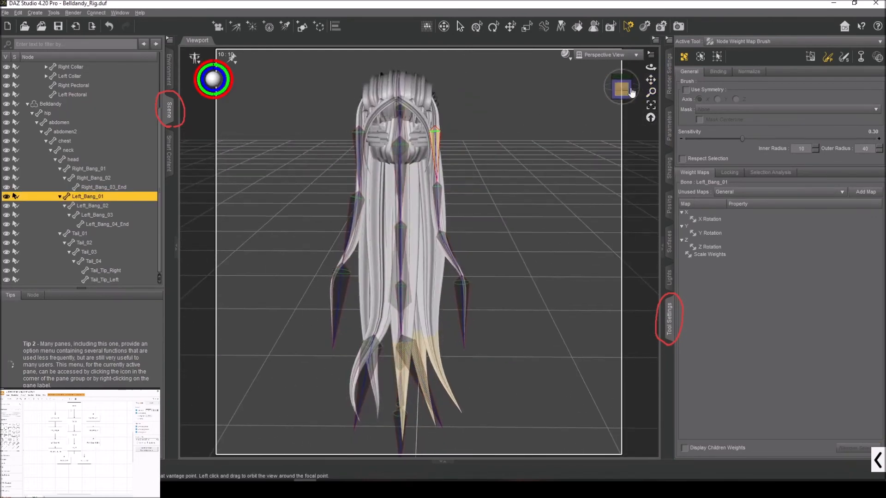
pyautogui.click(667, 144)
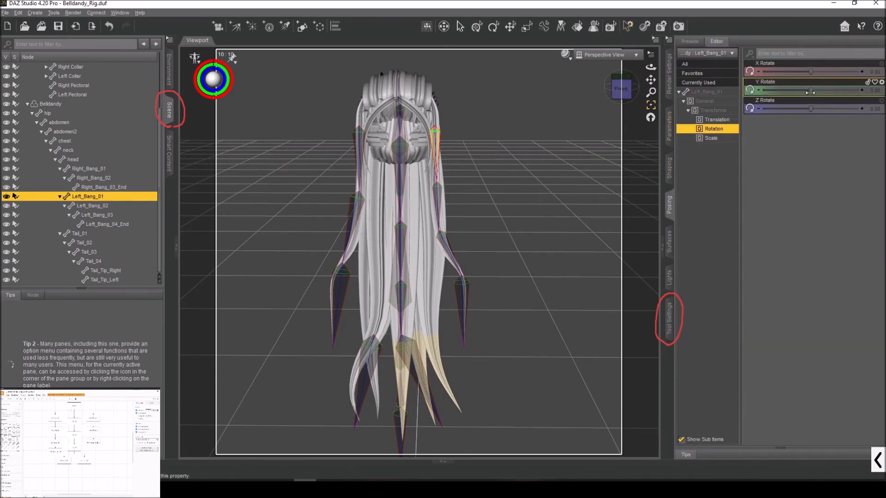
pyautogui.moveTo(817, 109); pyautogui.dragTo(826, 108)
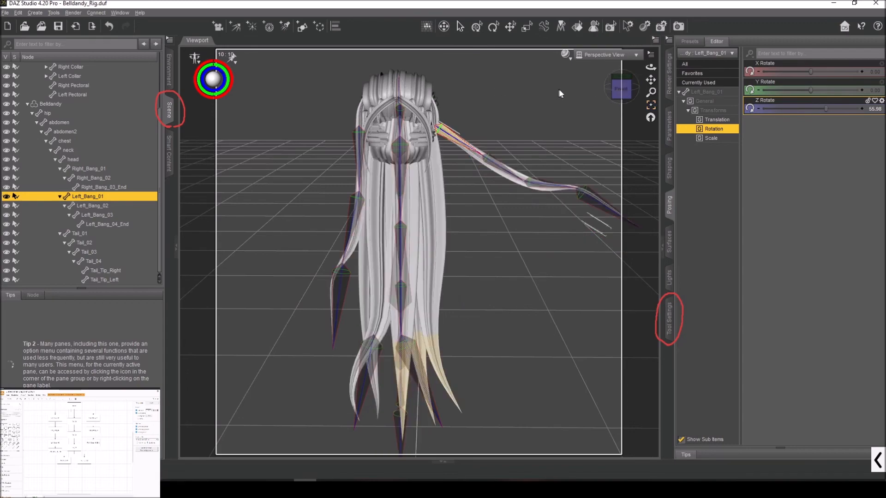
pyautogui.moveTo(621, 90)
pyautogui.mouseDown()
pyautogui.moveTo(554, 96)
pyautogui.moveTo(624, 95)
pyautogui.mouseUp()
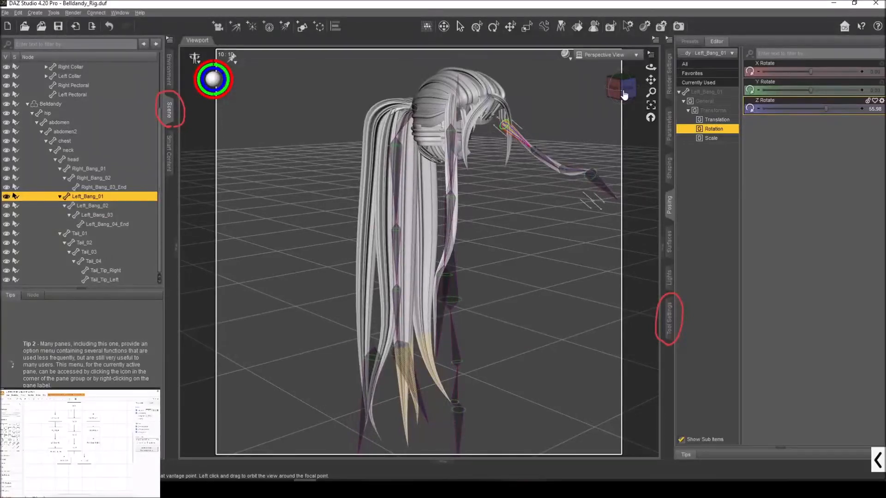
pyautogui.hotkey('ctrl', 'z')
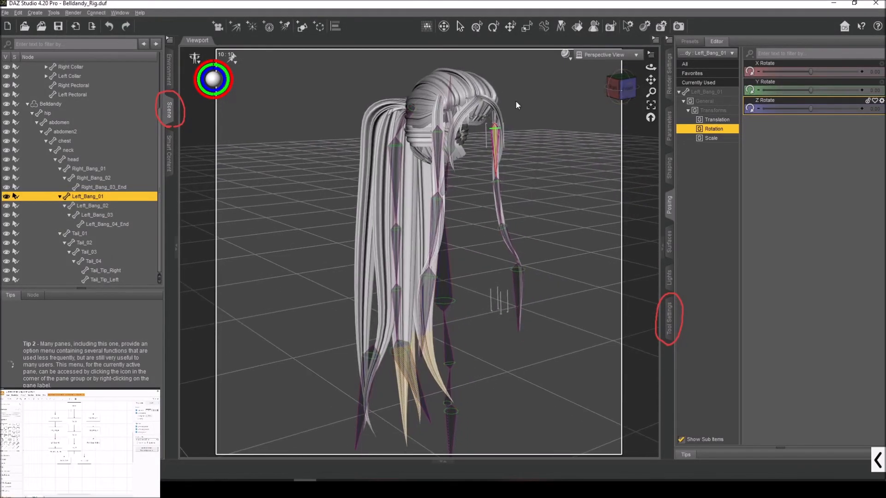
# Step: Save the scene over Belldandy_Rig.duf, keeping backdrop color, backdrop image, render settings and file compression included
pyautogui.click(4, 13)
pyautogui.moveTo(37, 83)
pyautogui.click(138, 81)
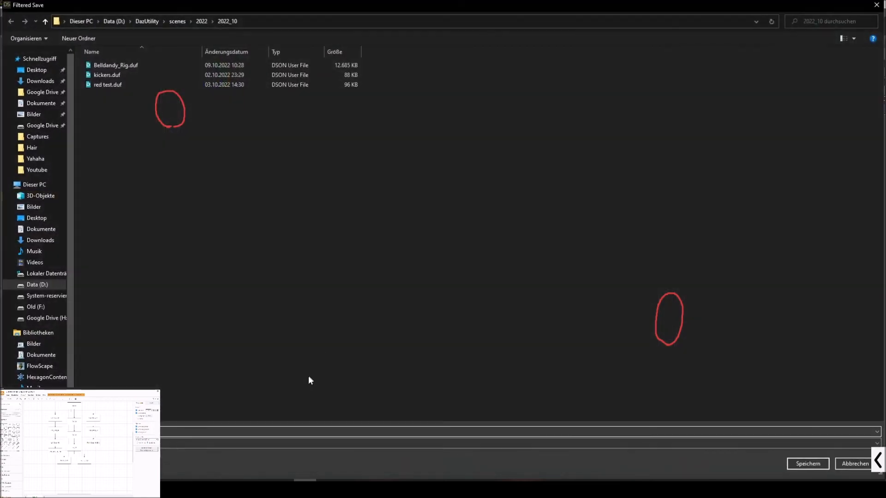
pyautogui.click(113, 65)
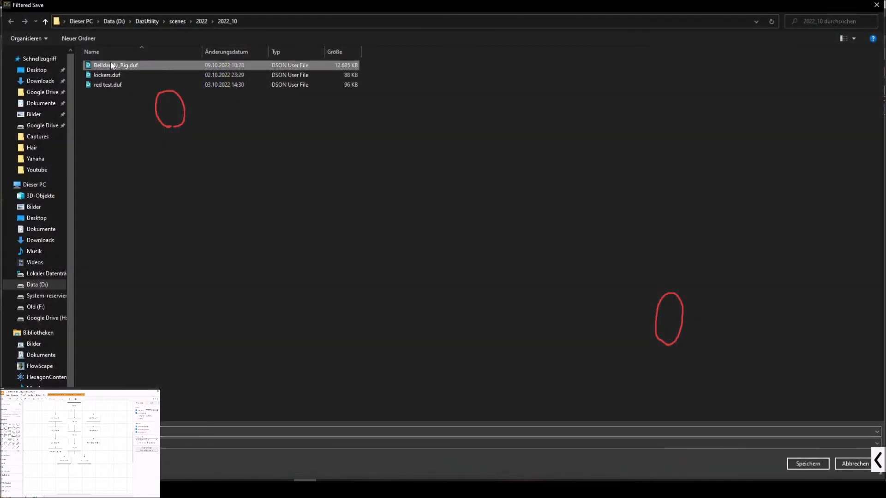
pyautogui.click(795, 467)
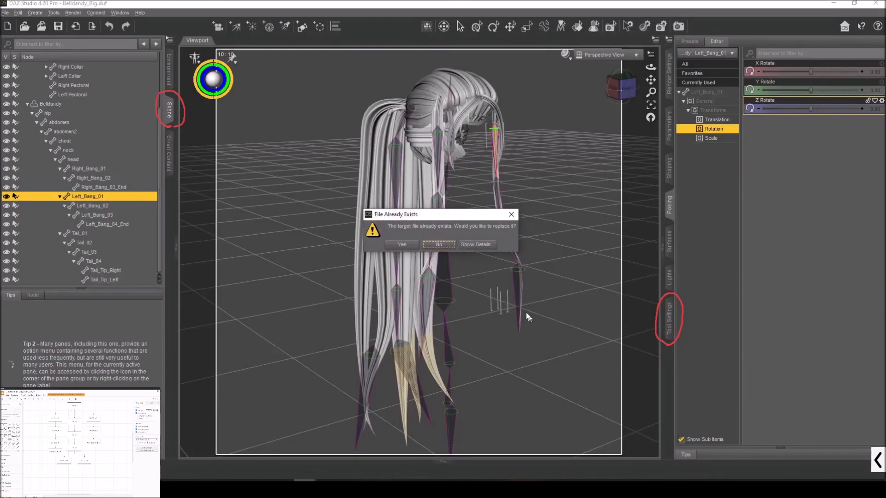
pyautogui.click(403, 249)
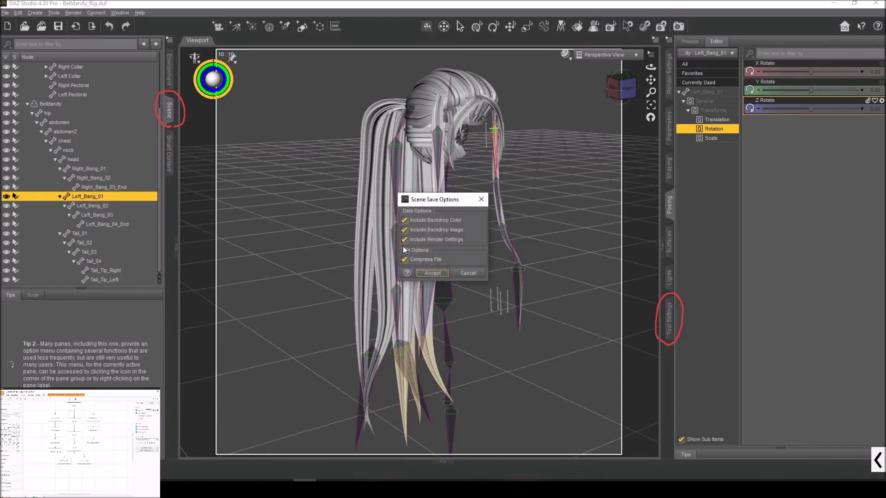
pyautogui.click(441, 272)
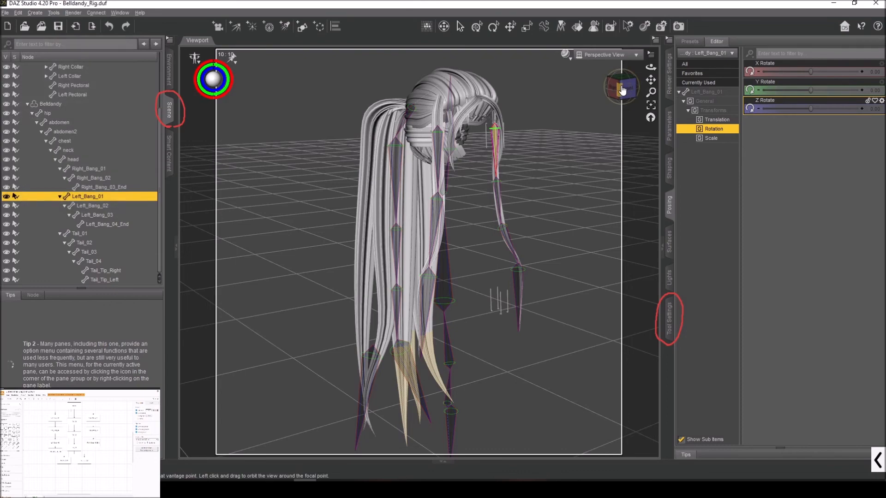
# Step: Apply deepbluetowhite.png from the Textures/Hair folder as the diffuse color map of the Belldandy figure's Hair surface
pyautogui.moveTo(621, 89)
pyautogui.mouseDown()
pyautogui.moveTo(540, 107)
pyautogui.moveTo(618, 111)
pyautogui.moveTo(619, 121)
pyautogui.mouseUp()
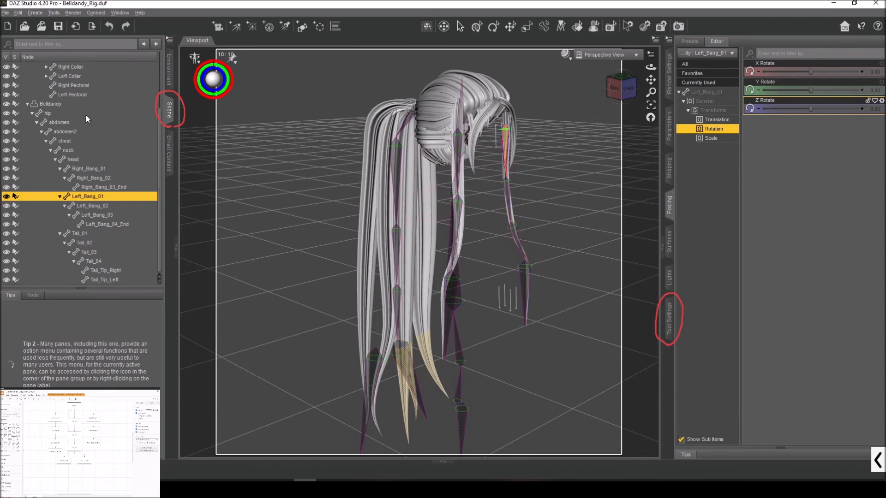
pyautogui.scroll(3, 67, 134)
pyautogui.click(47, 187)
pyautogui.click(69, 179)
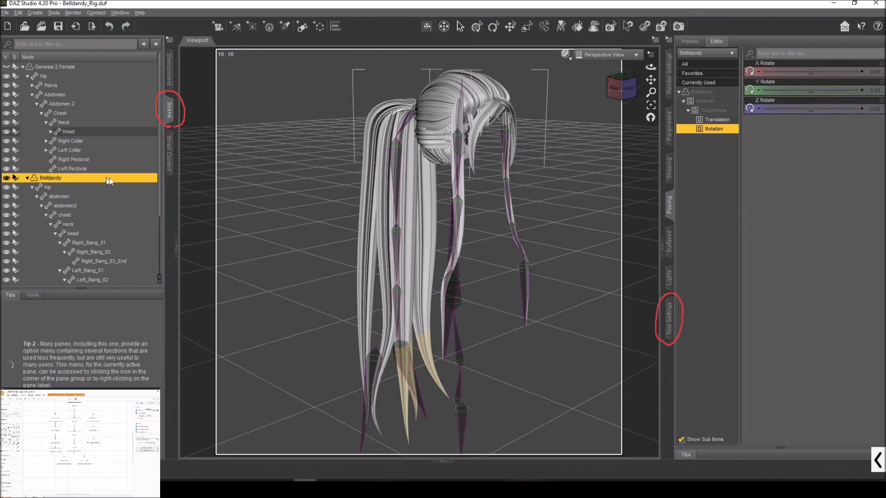
pyautogui.click(669, 241)
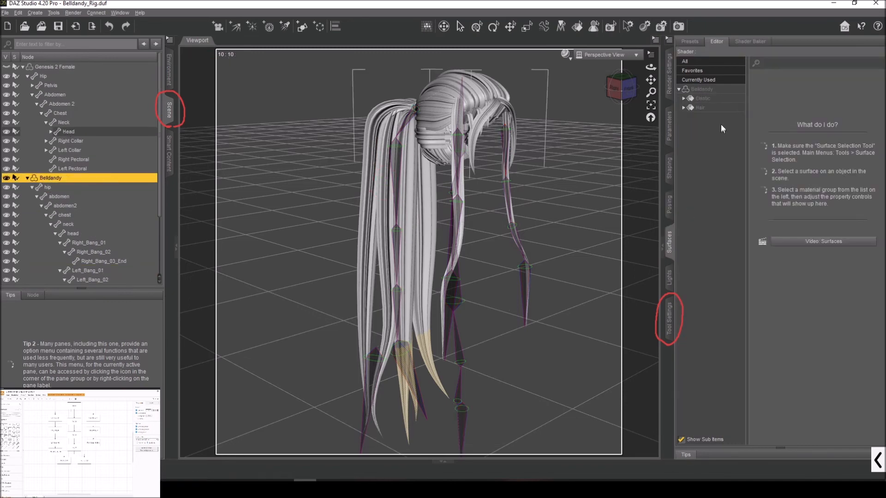
pyautogui.click(701, 108)
pyautogui.click(756, 107)
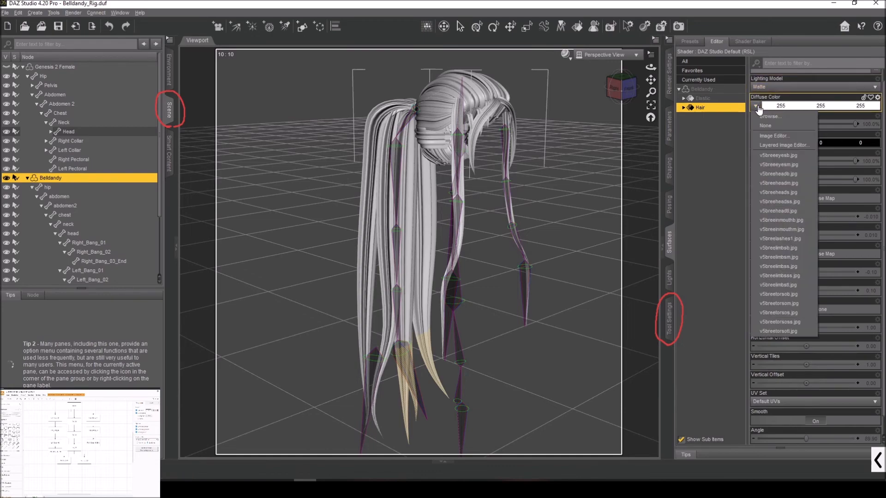
pyautogui.click(767, 117)
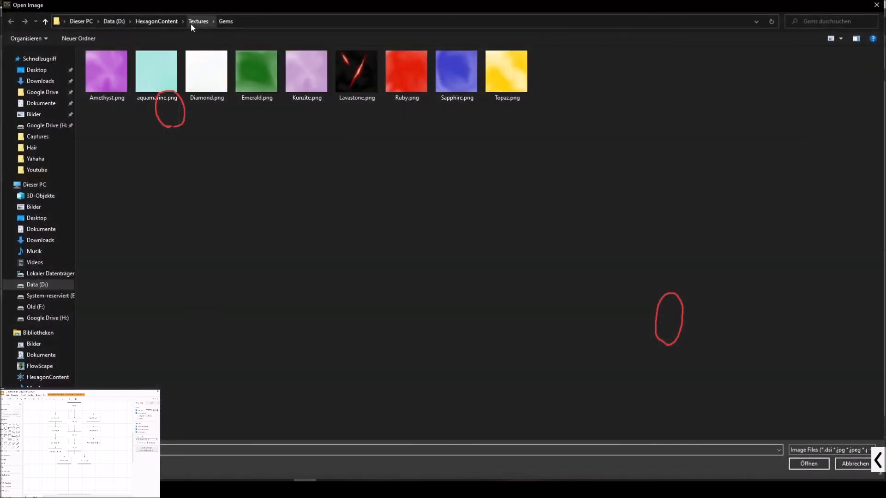
pyautogui.click(191, 24)
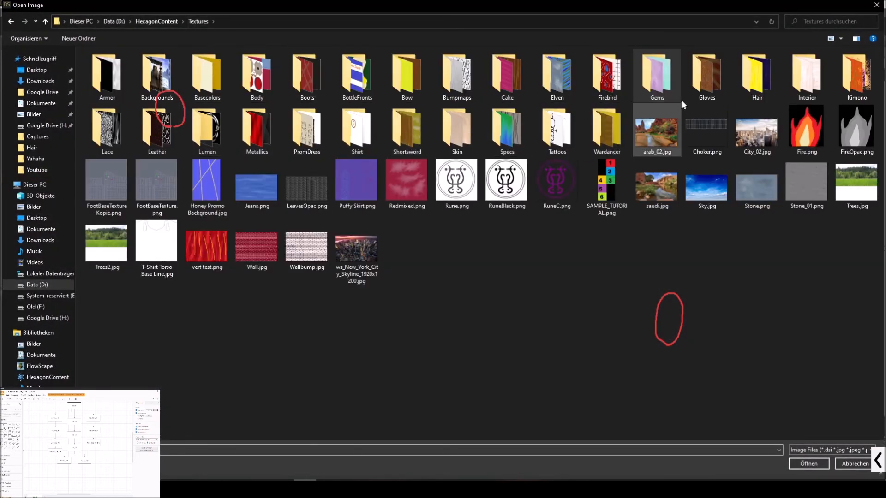
pyautogui.doubleClick(759, 78)
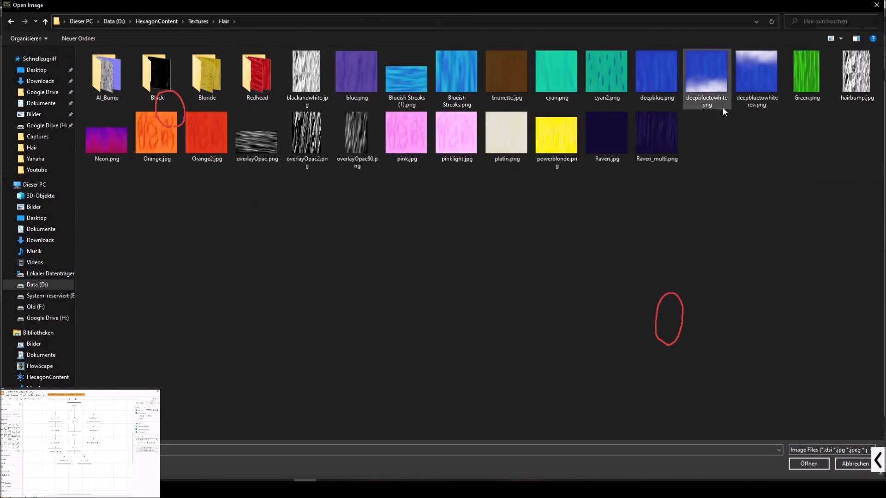
pyautogui.click(667, 79)
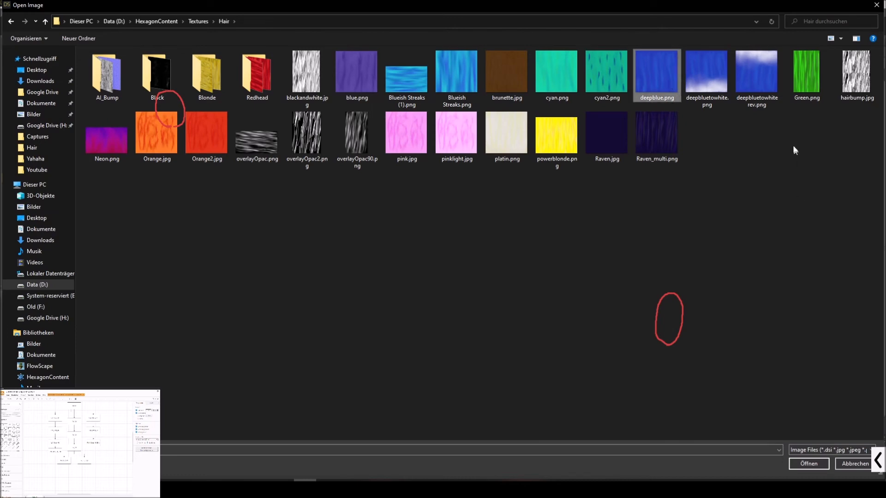
pyautogui.click(713, 75)
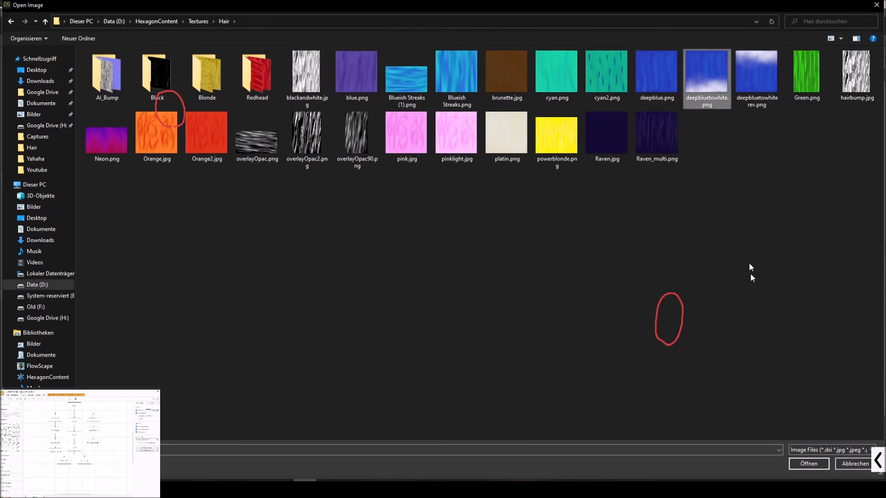
pyautogui.click(812, 467)
# Step: Apply Orange2.jpg as the diffuse color map of the Elastic surface
pyautogui.moveTo(629, 84)
pyautogui.mouseDown()
pyautogui.moveTo(643, 87)
pyautogui.moveTo(620, 84)
pyautogui.moveTo(646, 85)
pyautogui.moveTo(622, 85)
pyautogui.mouseUp()
pyautogui.click(699, 100)
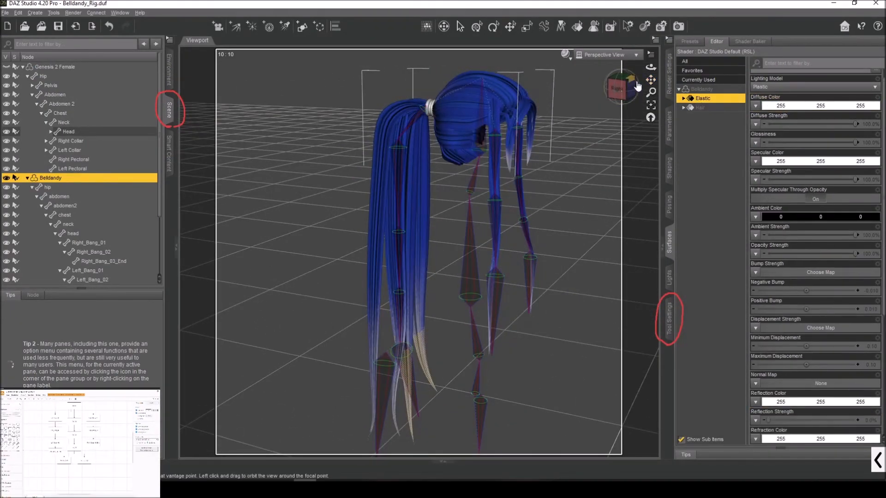
pyautogui.moveTo(613, 92); pyautogui.dragTo(648, 95)
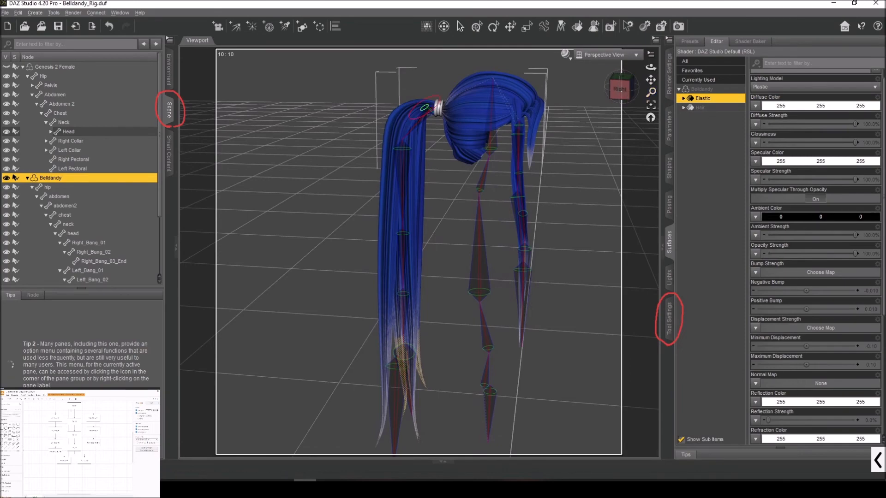
pyautogui.click(755, 106)
pyautogui.click(760, 117)
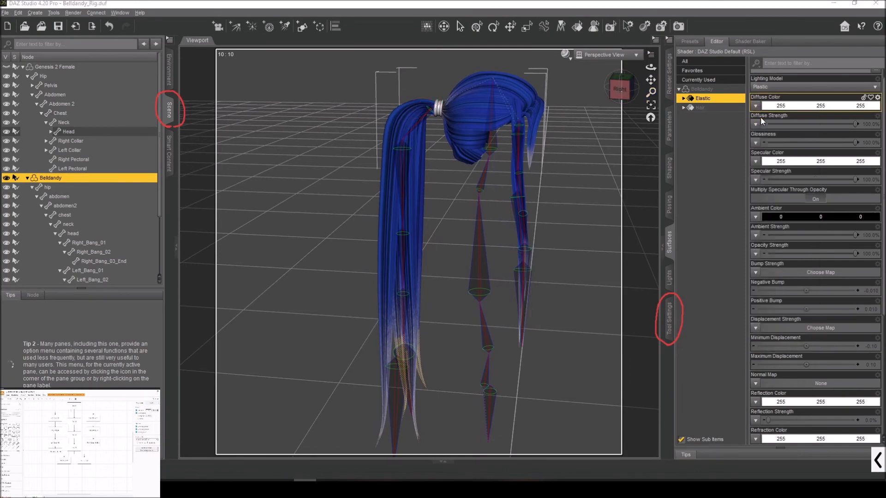
pyautogui.doubleClick(211, 132)
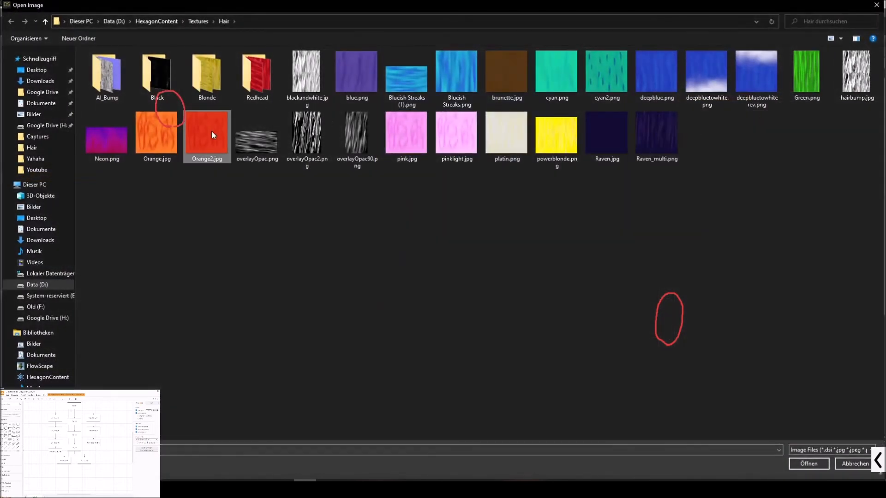
# Step: Assign hairbump.jpg as the bump strength map of the Hair surface
pyautogui.click(700, 107)
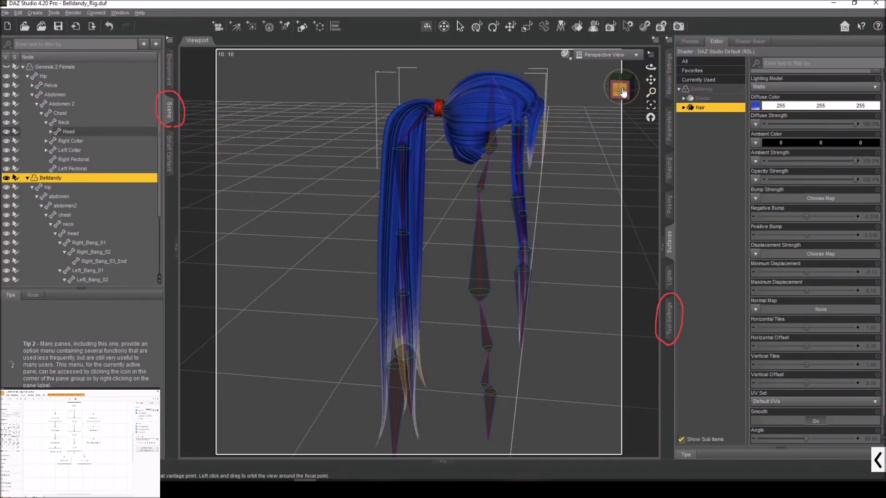
pyautogui.moveTo(620, 90); pyautogui.dragTo(601, 92)
pyautogui.click(756, 198)
pyautogui.click(760, 204)
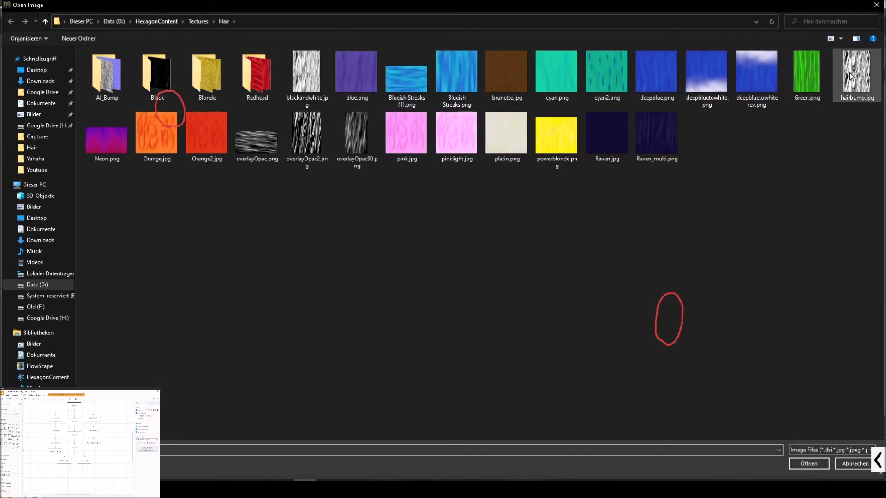
pyautogui.click(859, 74)
pyautogui.click(795, 465)
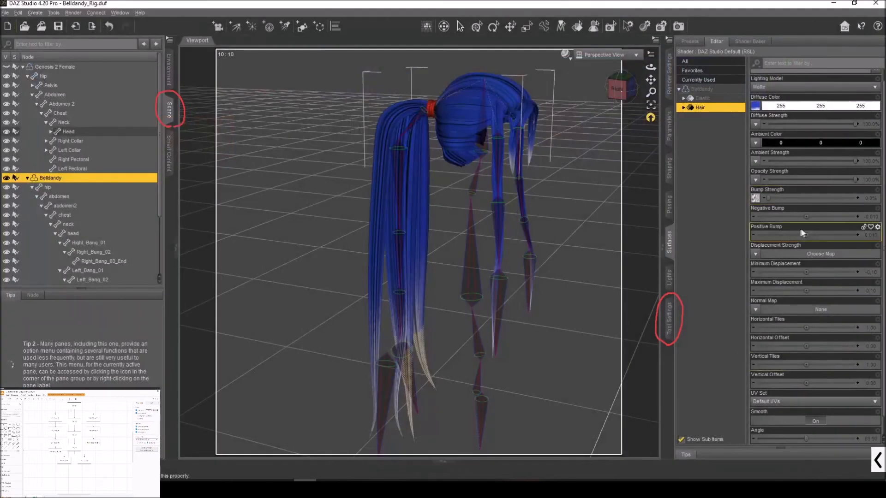
# Step: Set the Hair surface's bump strength to 120%
pyautogui.click(871, 199)
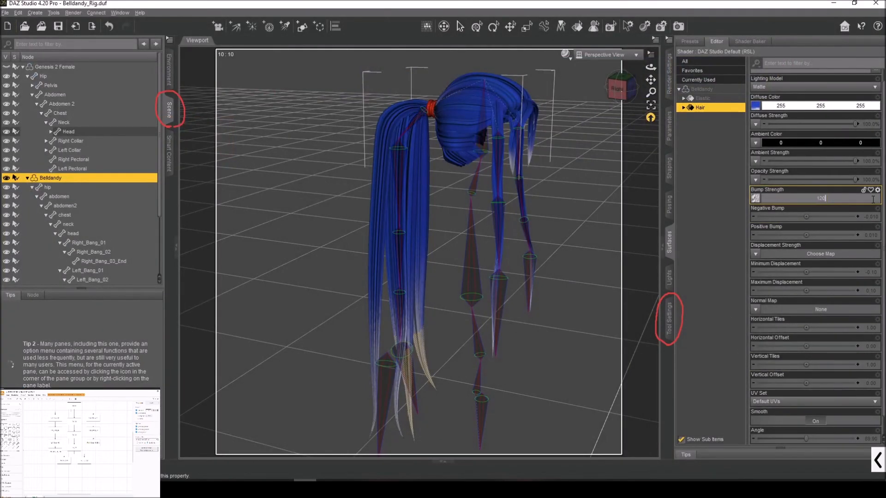
pyautogui.write('120')
pyautogui.press('Return')
pyautogui.moveTo(619, 89); pyautogui.dragTo(570, 89)
pyautogui.moveTo(650, 80); pyautogui.dragTo(593, 88)
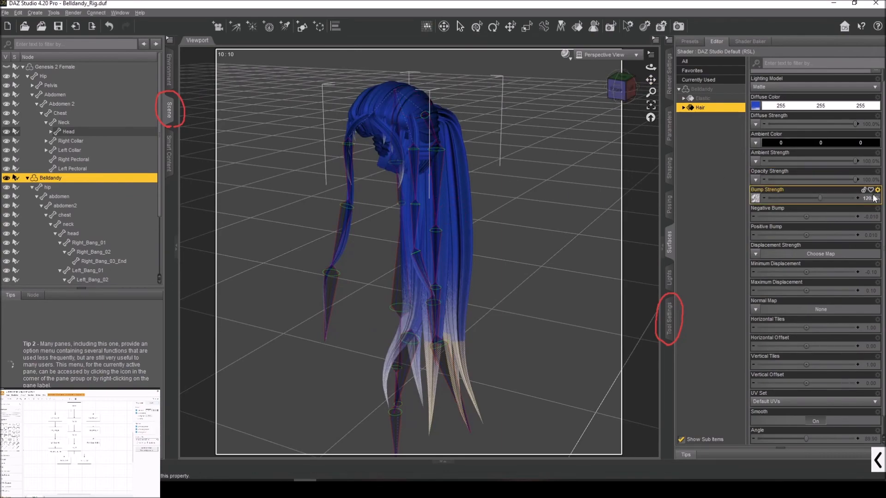
# Step: Replace the Hair surface's bump strength map with straight hair bumpmap (Made with Poly)_sharp.png from the Textures/Hair/AI_Bump folder
pyautogui.click(759, 198)
pyautogui.click(769, 208)
pyautogui.doubleClick(96, 79)
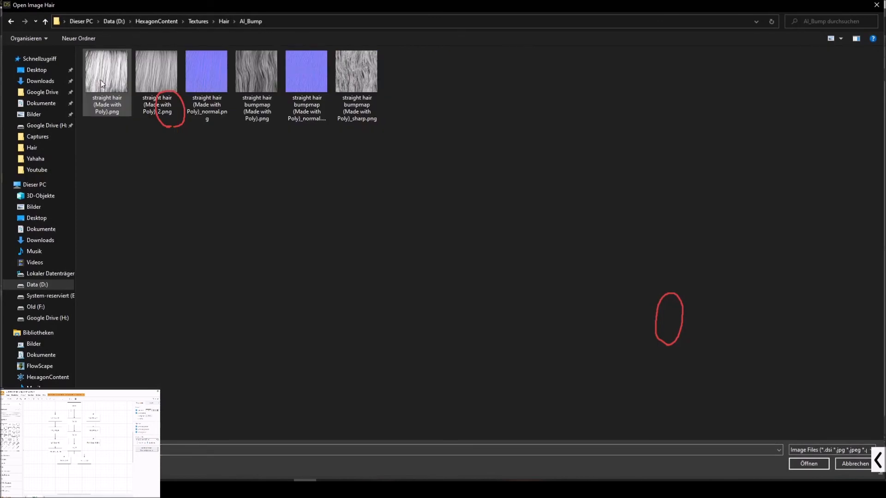
pyautogui.click(356, 76)
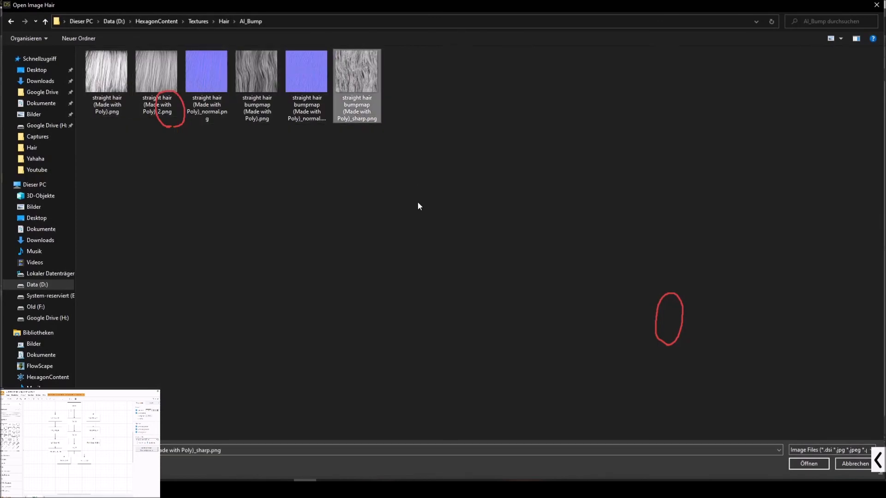
pyautogui.click(796, 465)
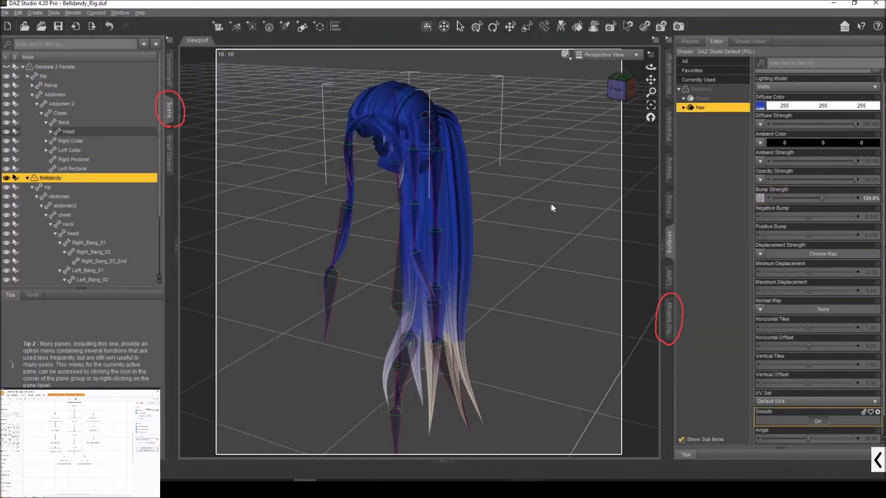
pyautogui.moveTo(651, 68); pyautogui.dragTo(655, 56)
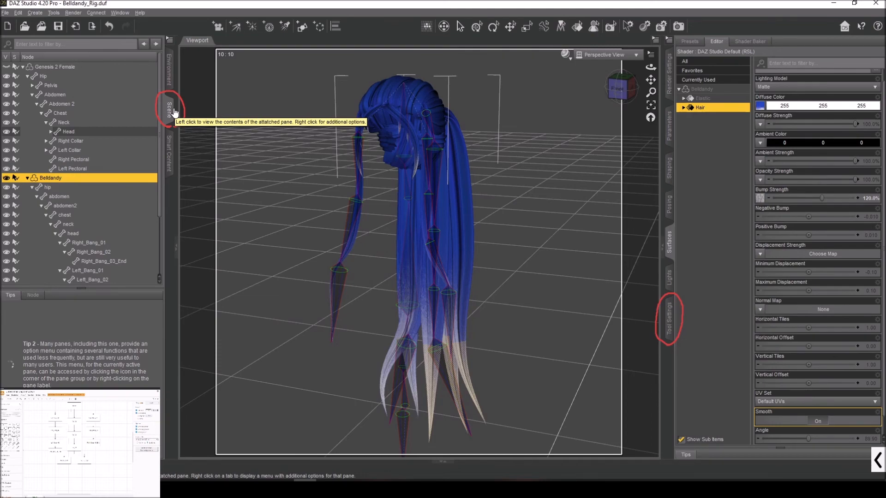
pyautogui.moveTo(621, 90)
pyautogui.mouseDown()
pyautogui.moveTo(612, 90)
pyautogui.moveTo(639, 92)
pyautogui.moveTo(633, 104)
pyautogui.mouseUp()
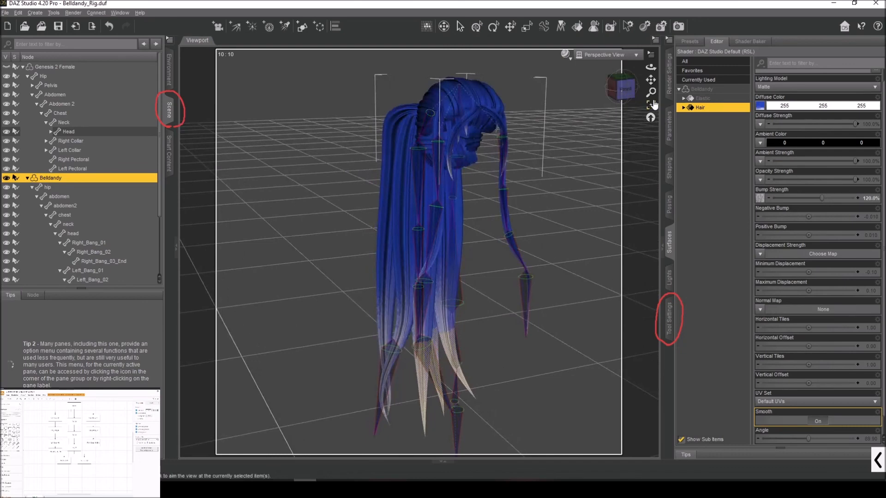
# Step: Hide the Belldandy figure's bones and switch the active tool to Universal
pyautogui.click(669, 126)
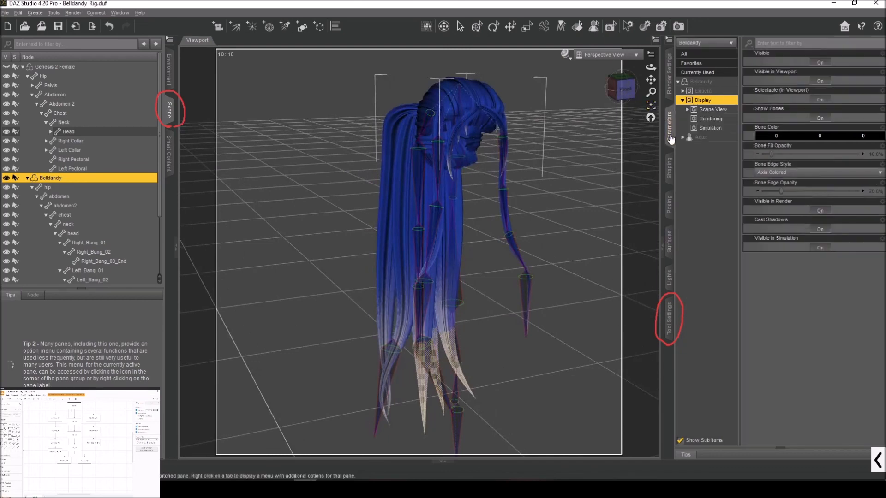
pyautogui.click(820, 118)
pyautogui.click(669, 78)
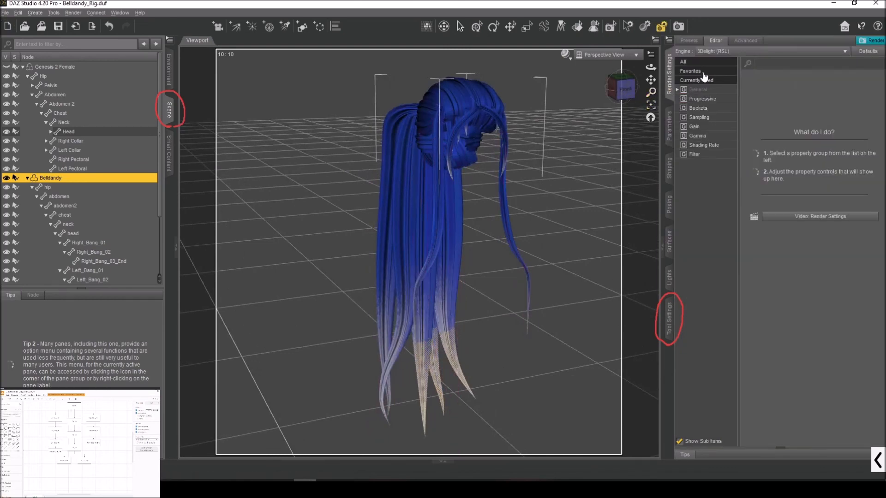
pyautogui.click(669, 319)
pyautogui.click(743, 42)
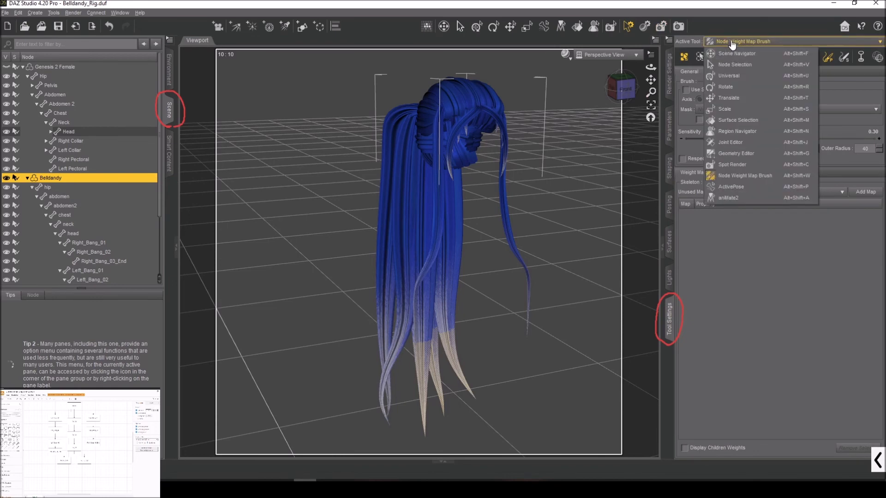
pyautogui.click(727, 78)
pyautogui.moveTo(626, 94)
pyautogui.mouseDown()
pyautogui.moveTo(678, 92)
pyautogui.moveTo(627, 90)
pyautogui.mouseUp()
pyautogui.click(586, 129)
# Step: Save the Belldandy figure as a Figure/Prop asset named Belldandy_Hair in the DazUtility/Items folder
pyautogui.click(57, 179)
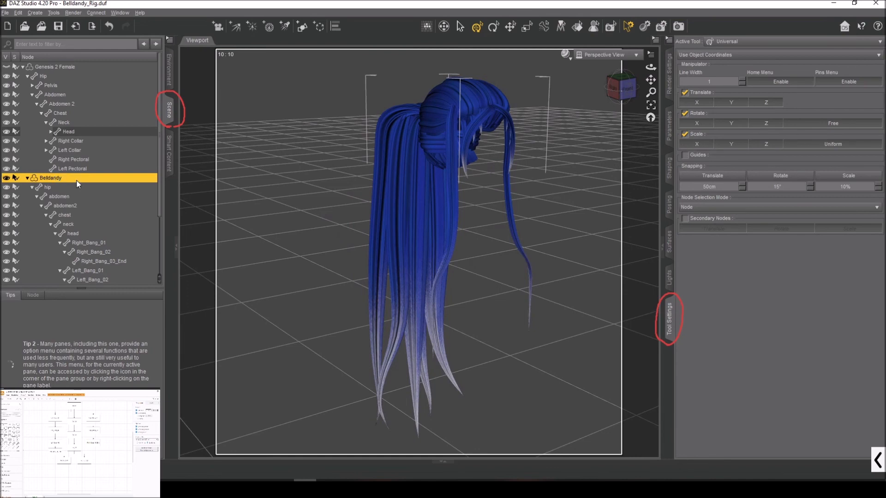
pyautogui.click(5, 13)
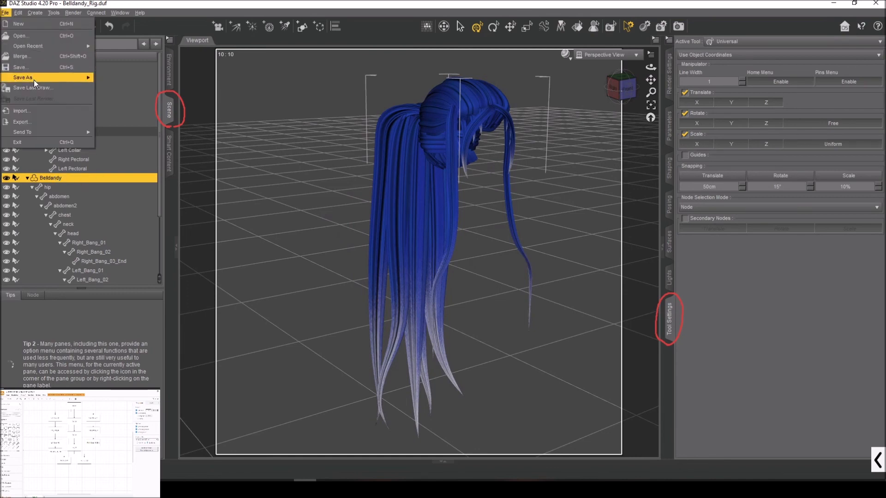
pyautogui.moveTo(40, 77)
pyautogui.moveTo(157, 280)
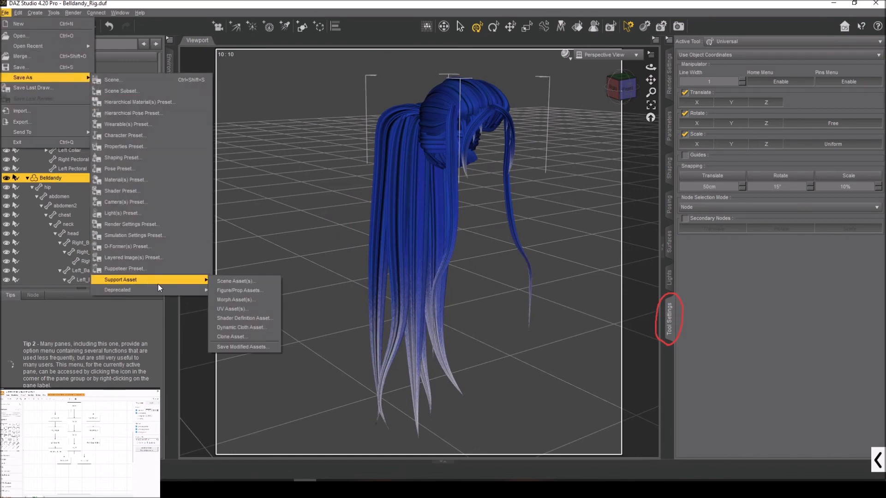
pyautogui.click(261, 292)
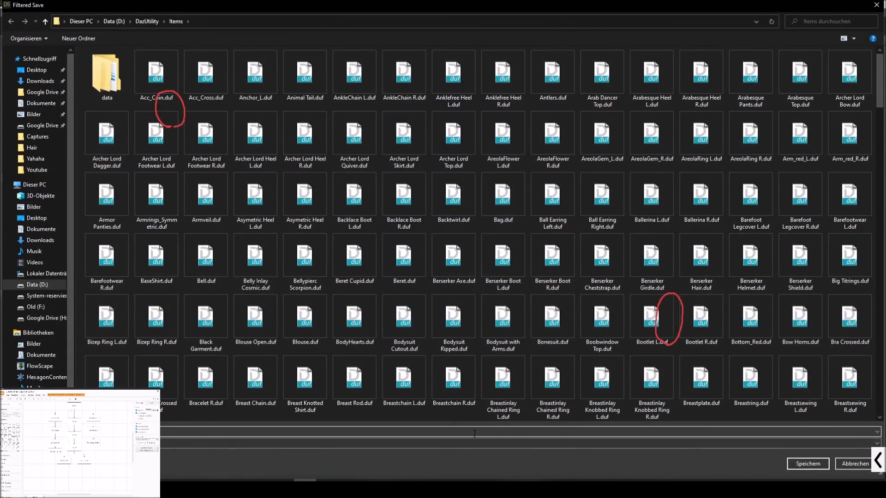
pyautogui.write('Belt')
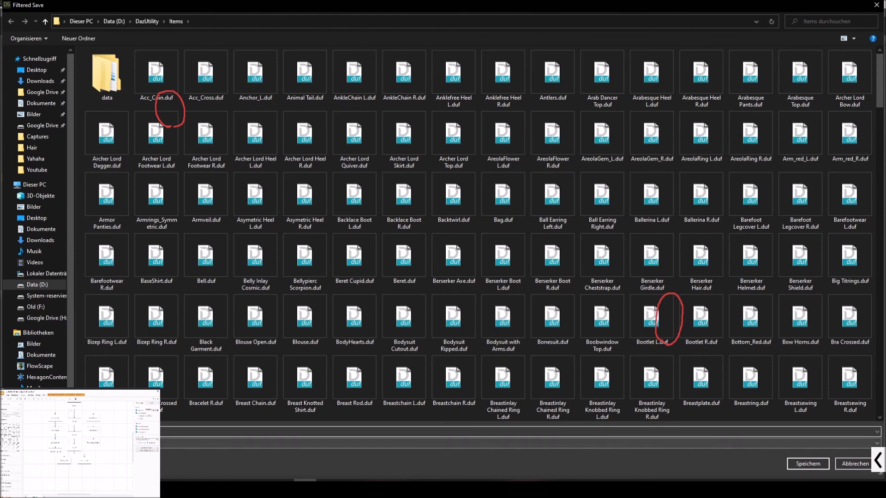
pyautogui.click(796, 464)
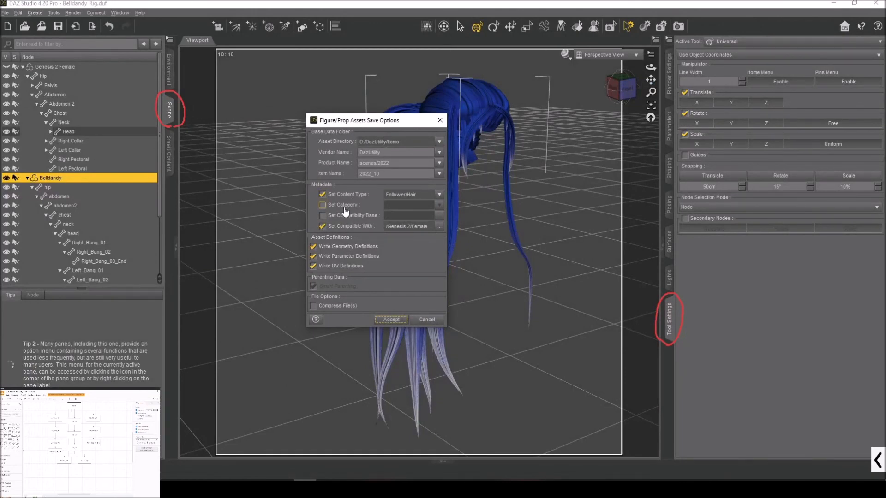
# Step: Enable the category metadata in the asset save options and set it to Default/Hair/Long
pyautogui.click(344, 208)
pyautogui.click(440, 205)
pyautogui.scroll(-1, 389, 221)
pyautogui.click(394, 250)
pyautogui.scroll(-1, 396, 255)
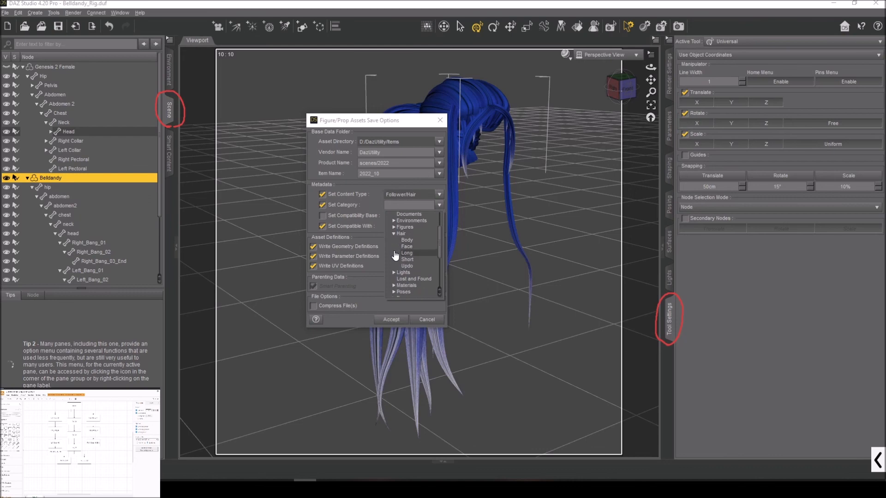
pyautogui.click(411, 252)
pyautogui.click(352, 242)
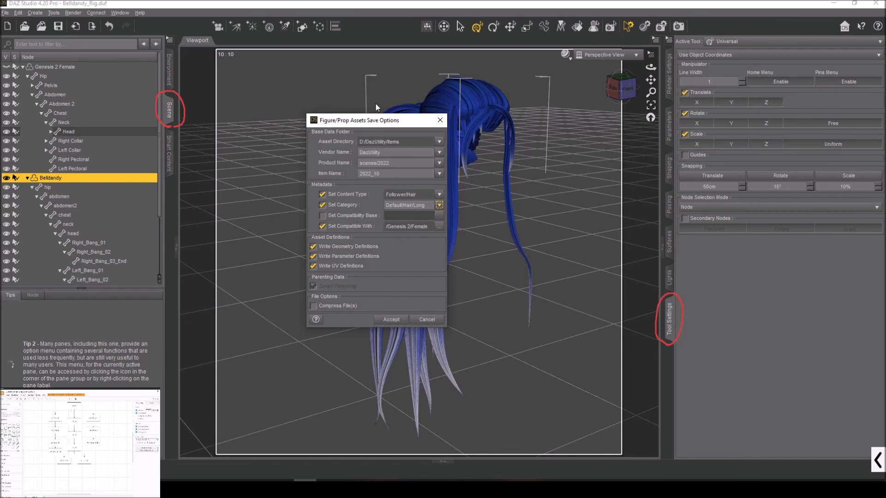
# Step: Set the asset's product name to Goddess Hair and its item name to Belldandy, and accept the save options
pyautogui.moveTo(402, 164); pyautogui.dragTo(367, 163)
pyautogui.write('B')
pyautogui.write('oddess ')
pyautogui.write('Hair')
pyautogui.press('Tab')
pyautogui.write('Belldandy')
pyautogui.click(391, 319)
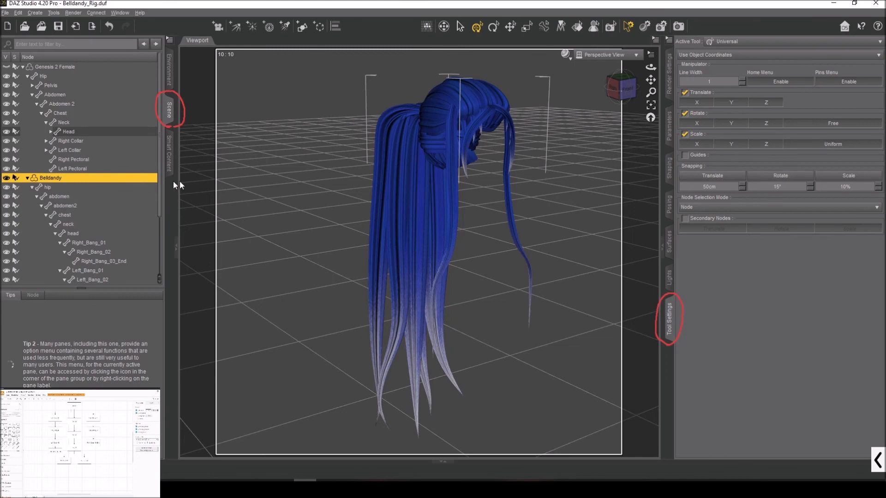
# Step: Delete the Belldandy hair from the scene and make the Genesis 2 Female figure visible
pyautogui.moveTo(636, 90); pyautogui.dragTo(633, 94)
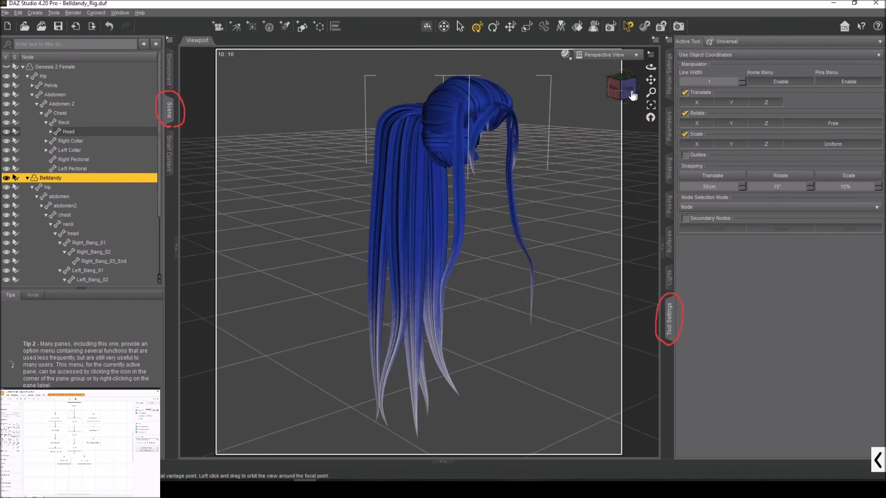
pyautogui.press('Delete')
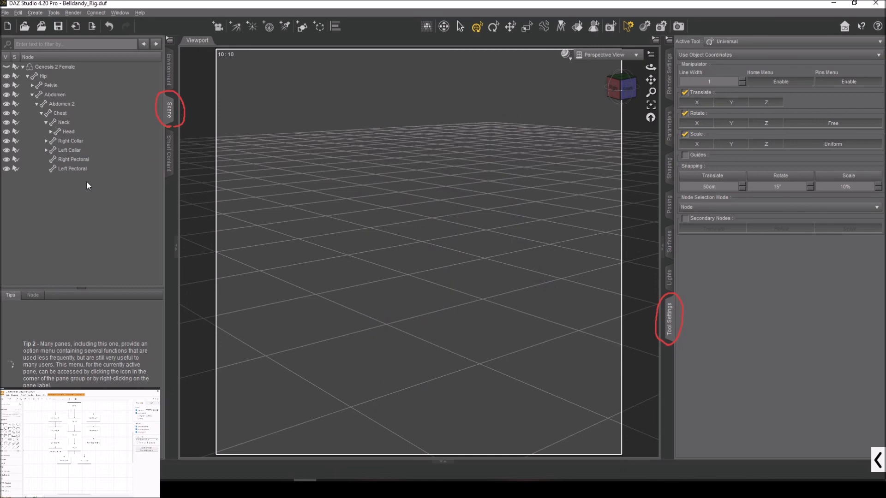
pyautogui.click(48, 67)
pyautogui.click(7, 67)
# Step: Load the saved Belldandy_Hair asset from the Hair category of the Smart Content onto the Genesis 2 Female figure
pyautogui.click(174, 159)
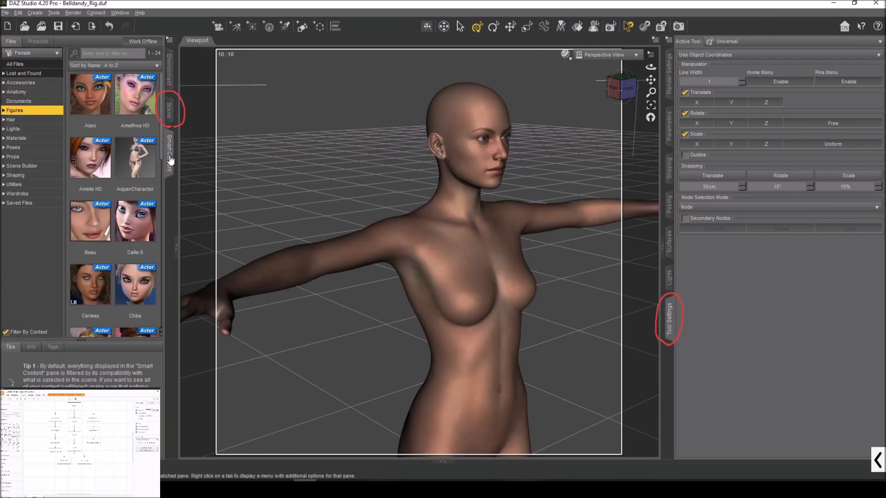
pyautogui.click(9, 121)
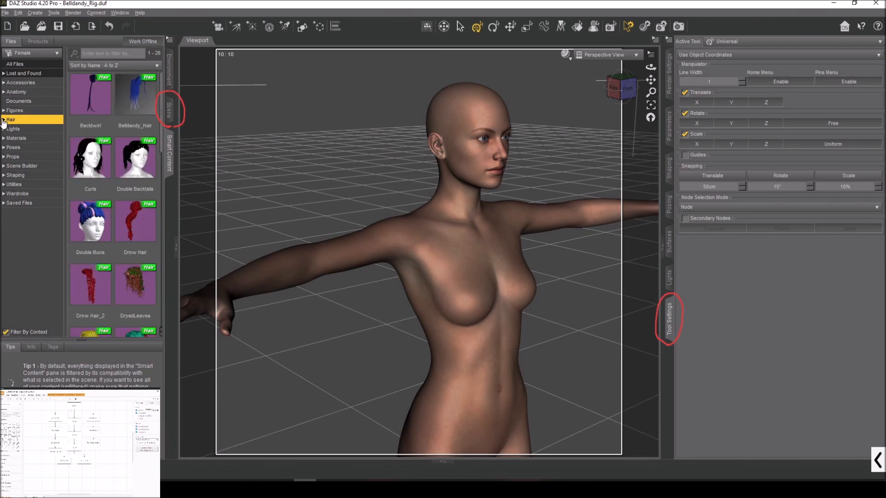
pyautogui.click(136, 101)
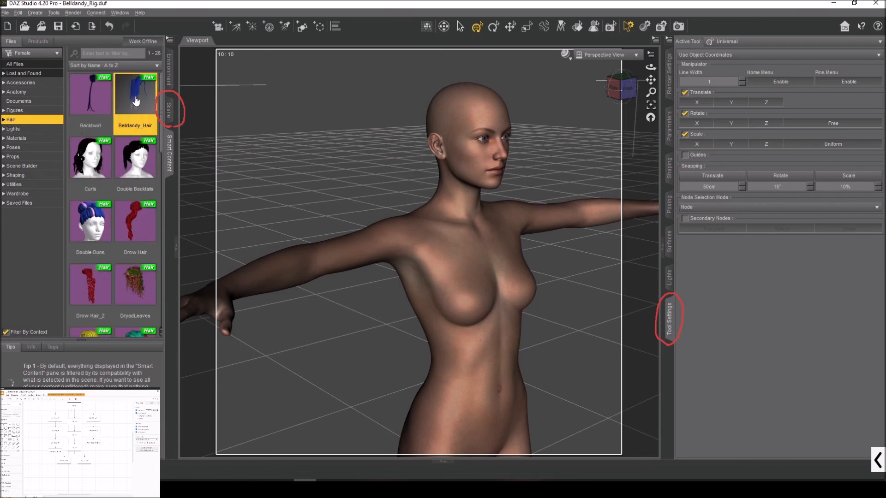
pyautogui.doubleClick(136, 102)
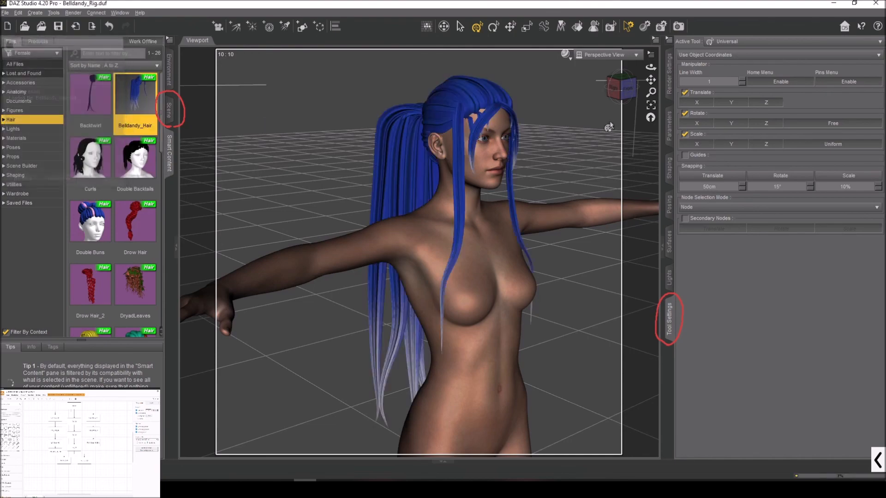
pyautogui.click(620, 89)
pyautogui.moveTo(621, 90)
pyautogui.mouseDown()
pyautogui.moveTo(660, 91)
pyautogui.moveTo(575, 91)
pyautogui.moveTo(622, 90)
pyautogui.mouseUp()
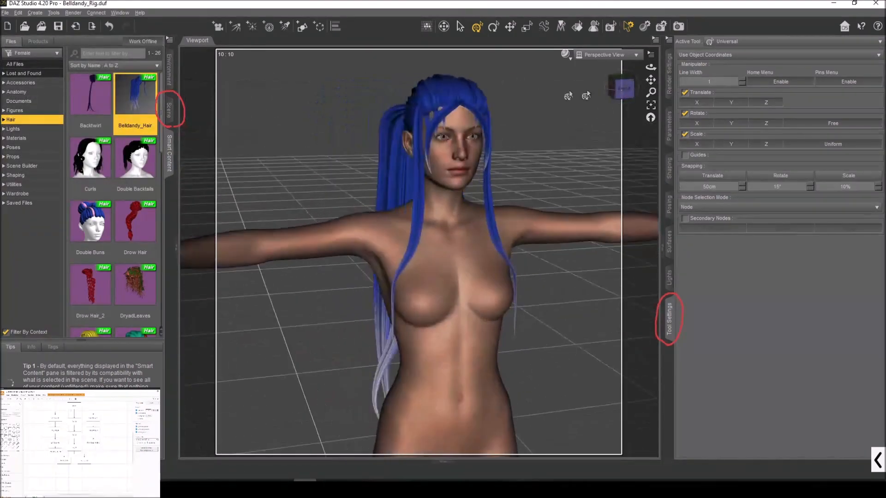
# Step: Rotate the Left_Bang_01 bone of the loaded hair so the left bang swings outward from the face
pyautogui.click(168, 111)
pyautogui.click(47, 180)
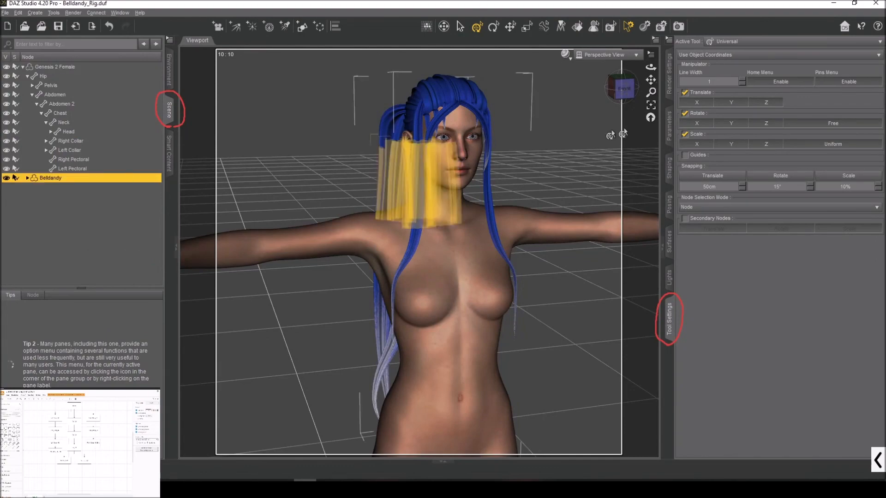
pyautogui.moveTo(624, 92); pyautogui.dragTo(599, 97)
pyautogui.click(599, 98)
pyautogui.moveTo(651, 79); pyautogui.dragTo(656, 99)
pyautogui.scroll(3, 526, 172)
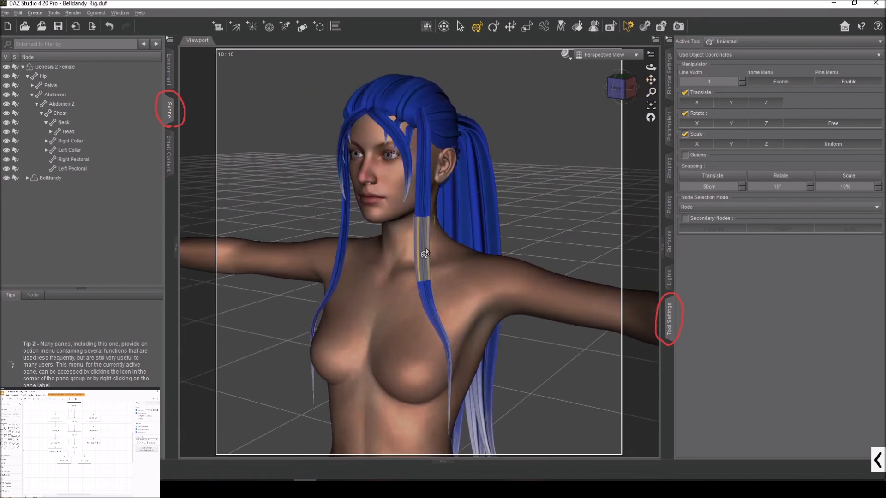
pyautogui.click(425, 191)
pyautogui.click(616, 89)
pyautogui.moveTo(619, 90)
pyautogui.mouseDown()
pyautogui.moveTo(630, 92)
pyautogui.moveTo(619, 96)
pyautogui.mouseUp()
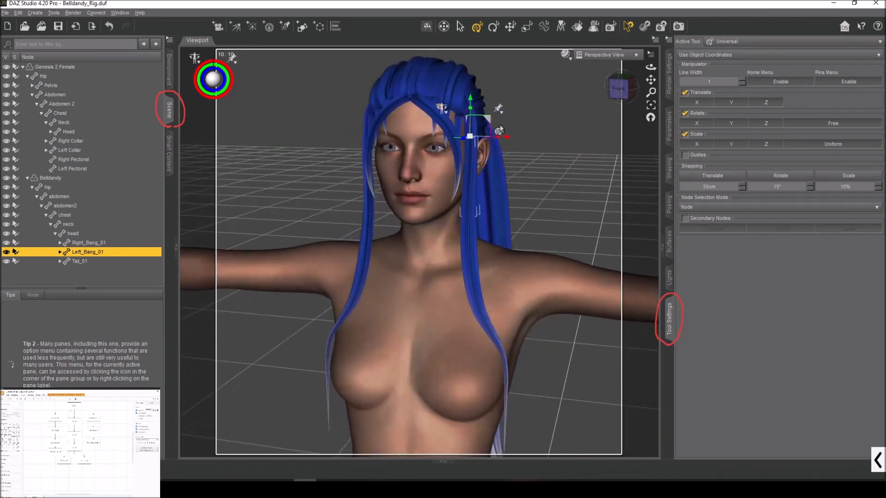
pyautogui.moveTo(492, 117)
pyautogui.mouseDown()
pyautogui.moveTo(507, 125)
pyautogui.moveTo(497, 130)
pyautogui.mouseUp()
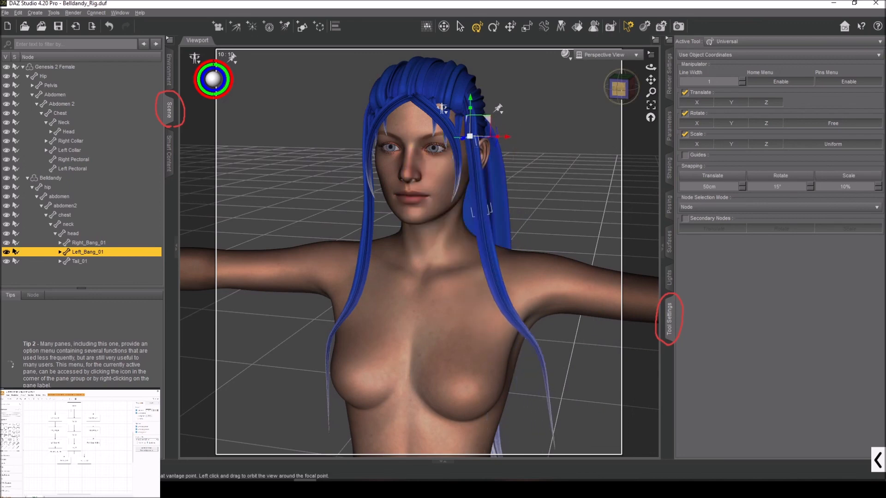
# Step: Rotate the Tail_01 bone to swing the ponytail out toward the figure's right side
pyautogui.click(618, 88)
pyautogui.click(482, 119)
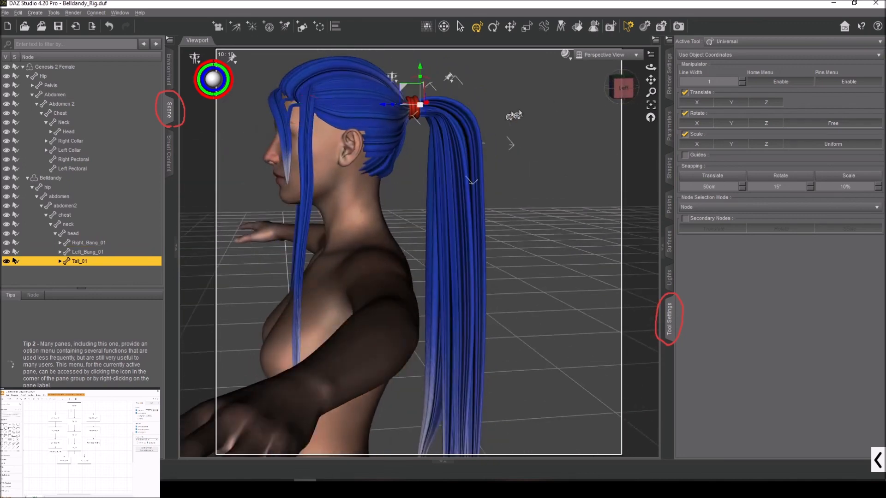
pyautogui.click(623, 88)
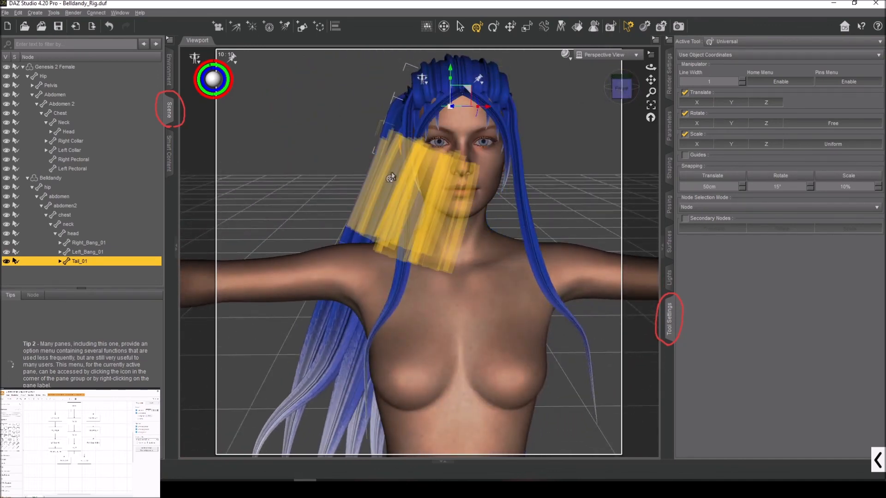
# Step: Rotate the Tail_02 and Tail_03 bones to bend the ponytail further toward the figure's right side
pyautogui.click(403, 186)
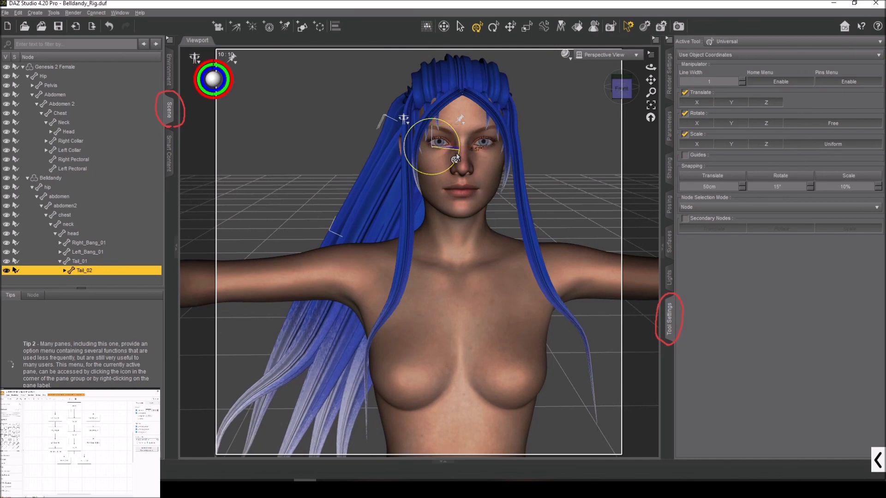
pyautogui.click(379, 235)
pyautogui.moveTo(409, 247); pyautogui.dragTo(406, 258)
pyautogui.moveTo(622, 88); pyautogui.dragTo(582, 91)
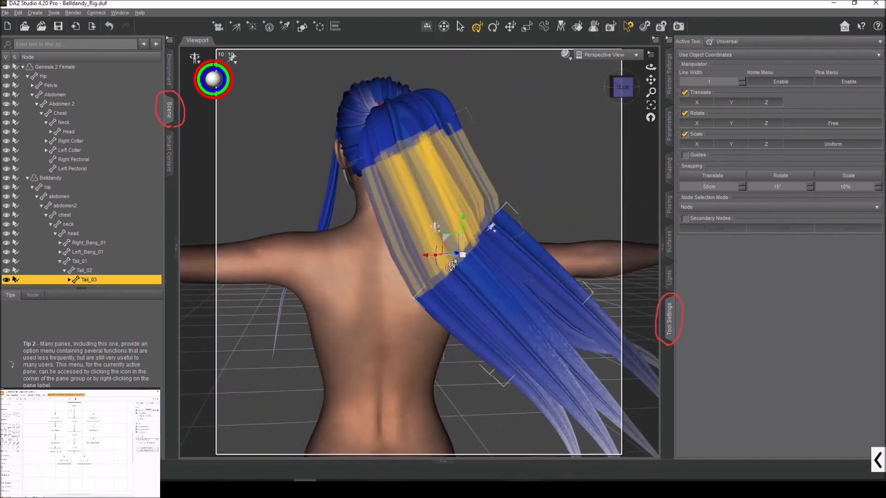
pyautogui.moveTo(621, 88)
pyautogui.mouseDown()
pyautogui.moveTo(613, 89)
pyautogui.moveTo(622, 99)
pyautogui.mouseUp()
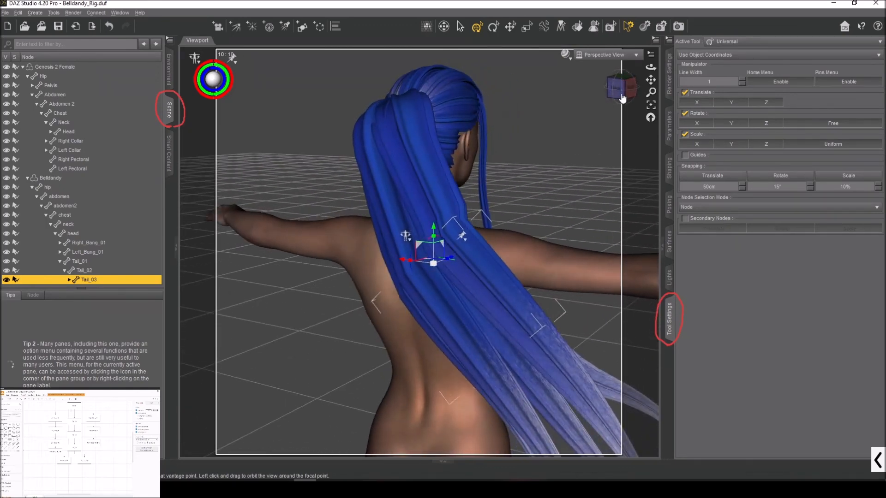